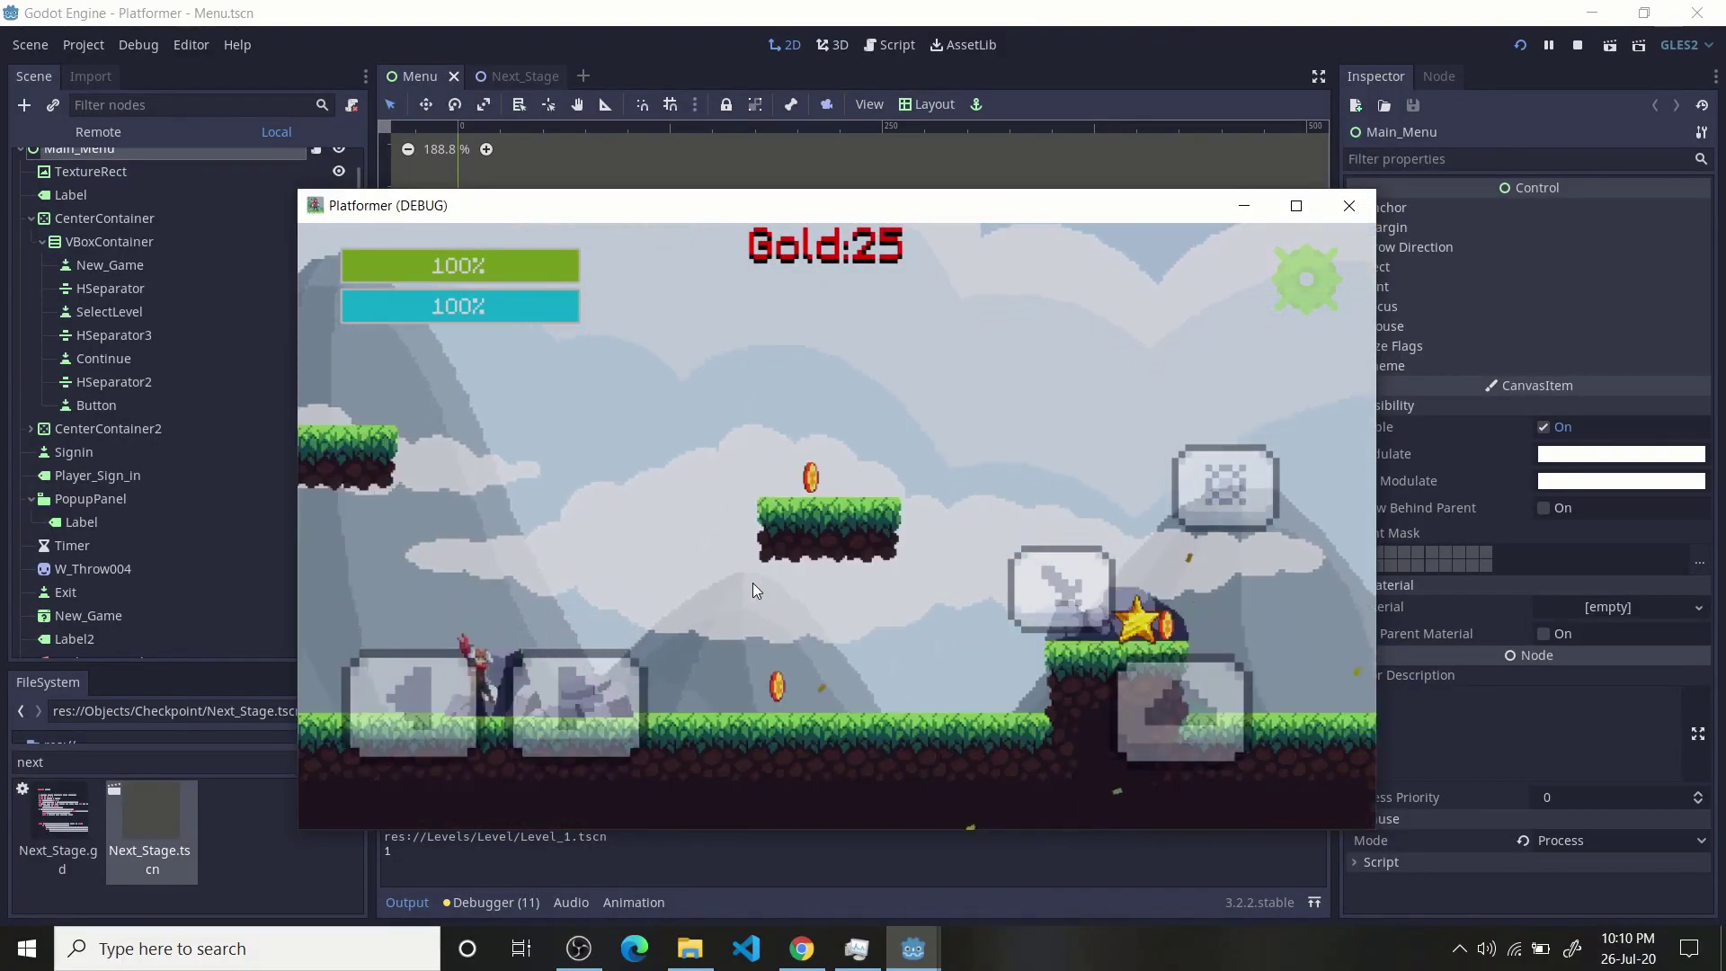
- Run the character through the first stage, jumping past the rocks and the raised block while collecting gold coins
key(Right)
key(Up)
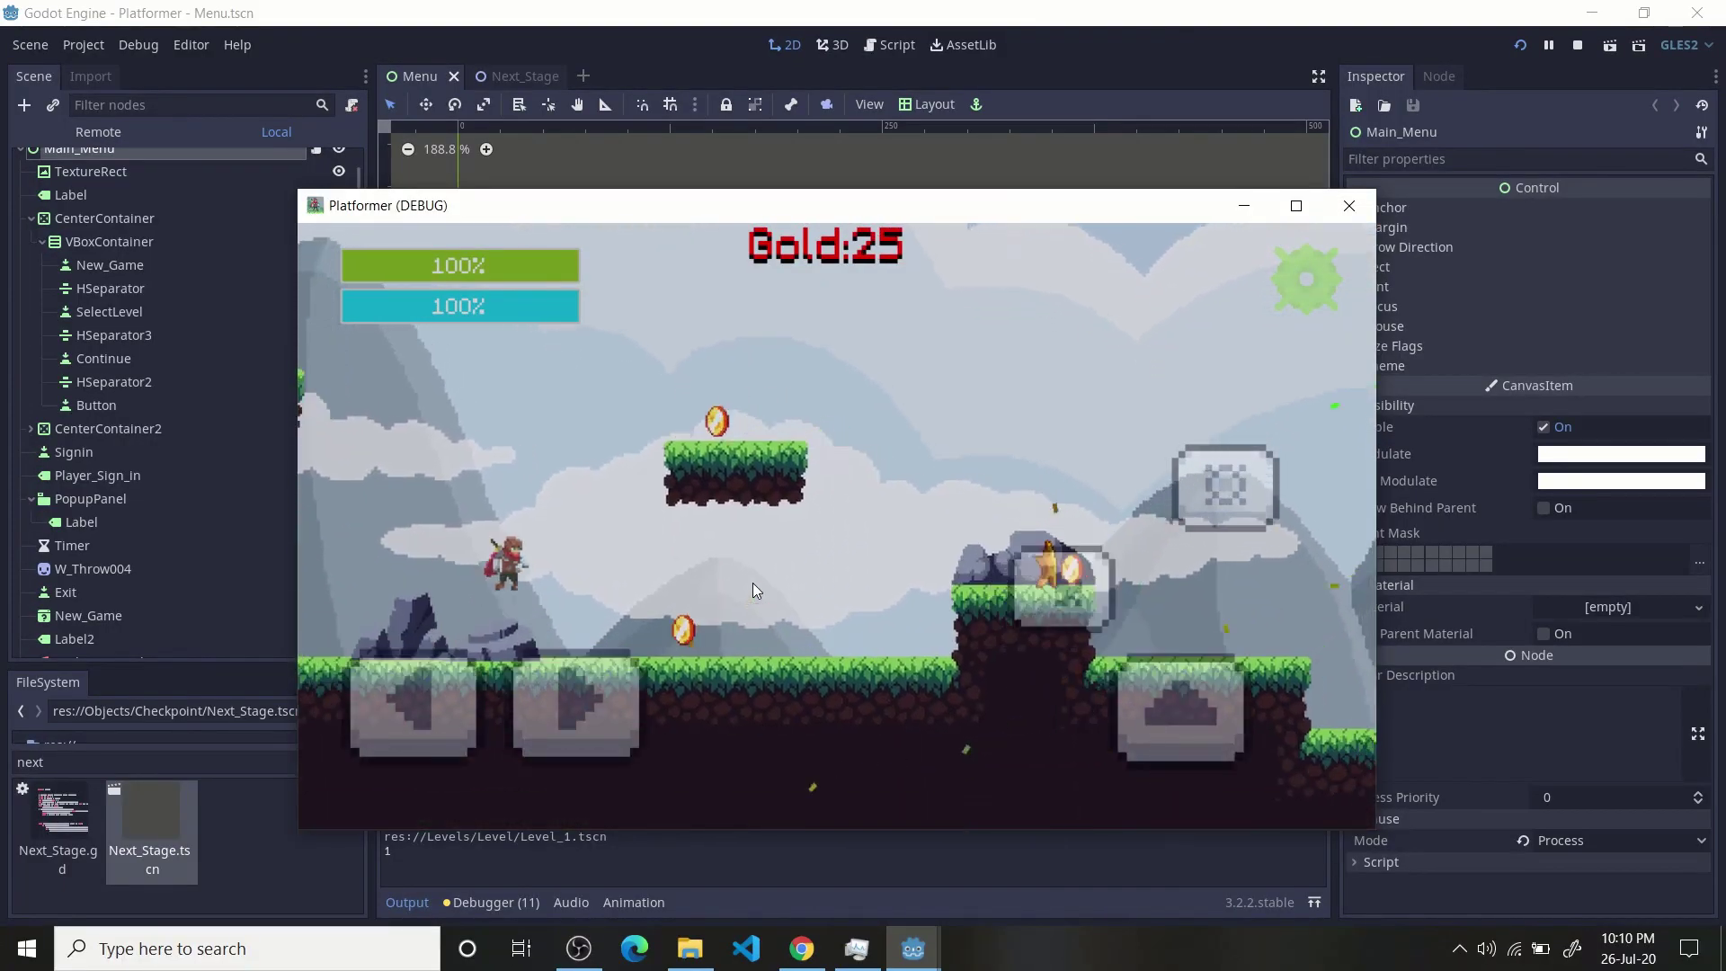
key(Left)
key(Right)
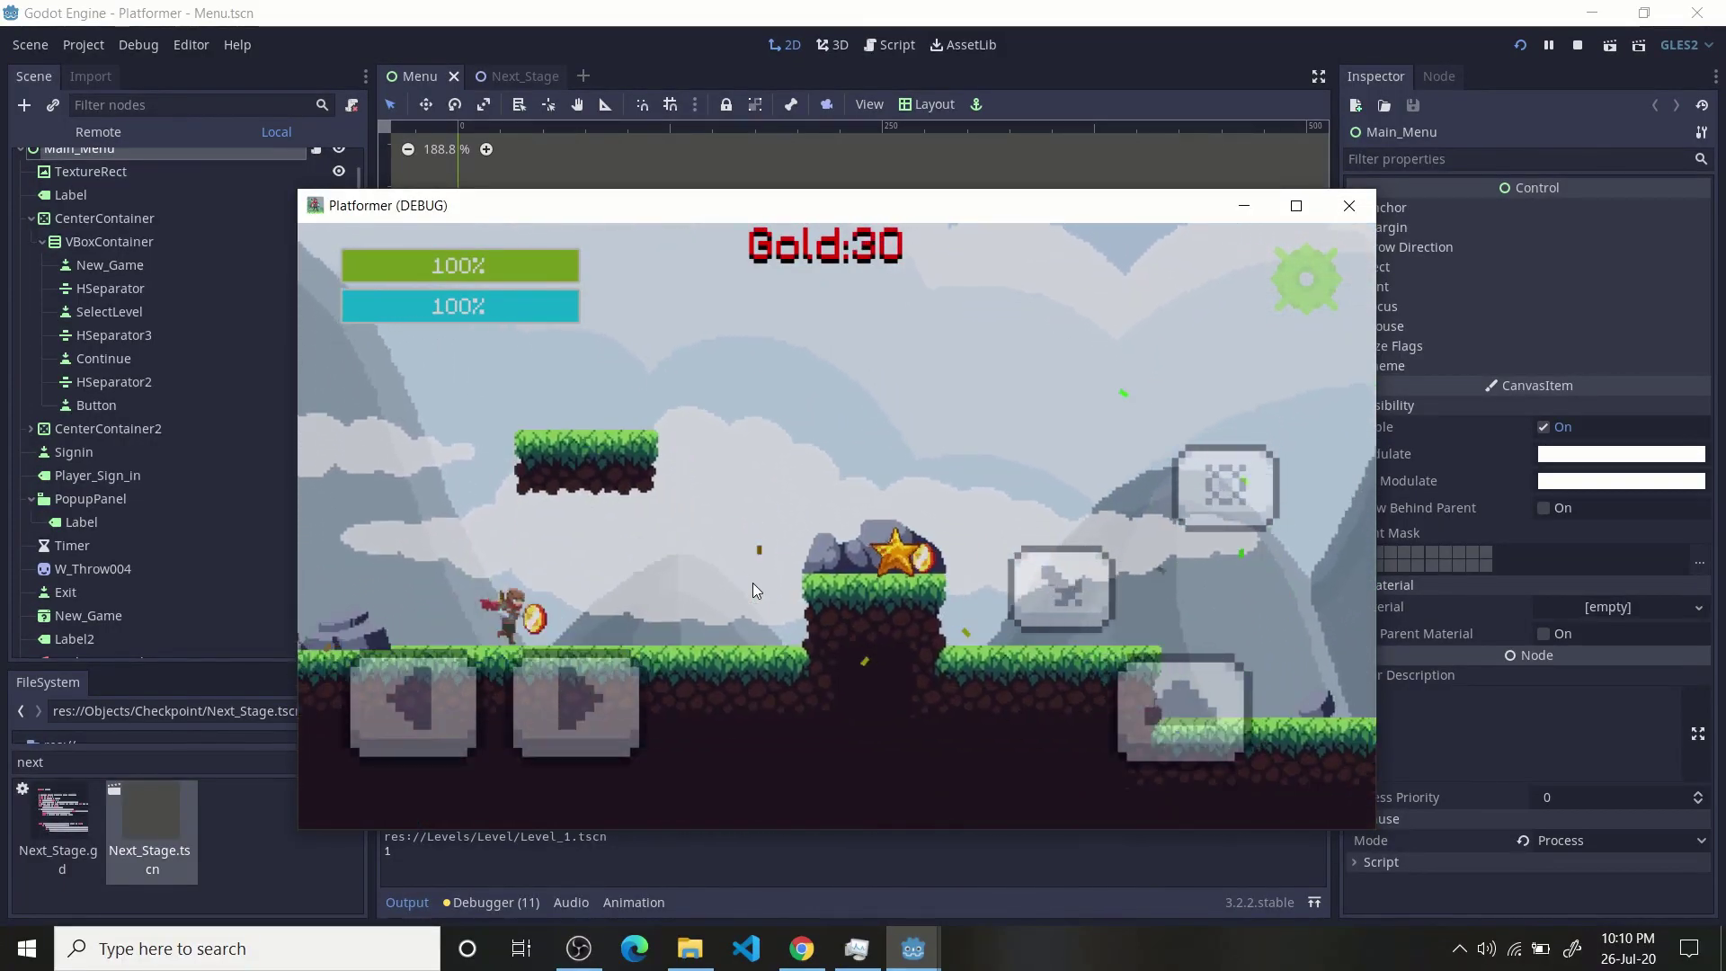
key(Up)
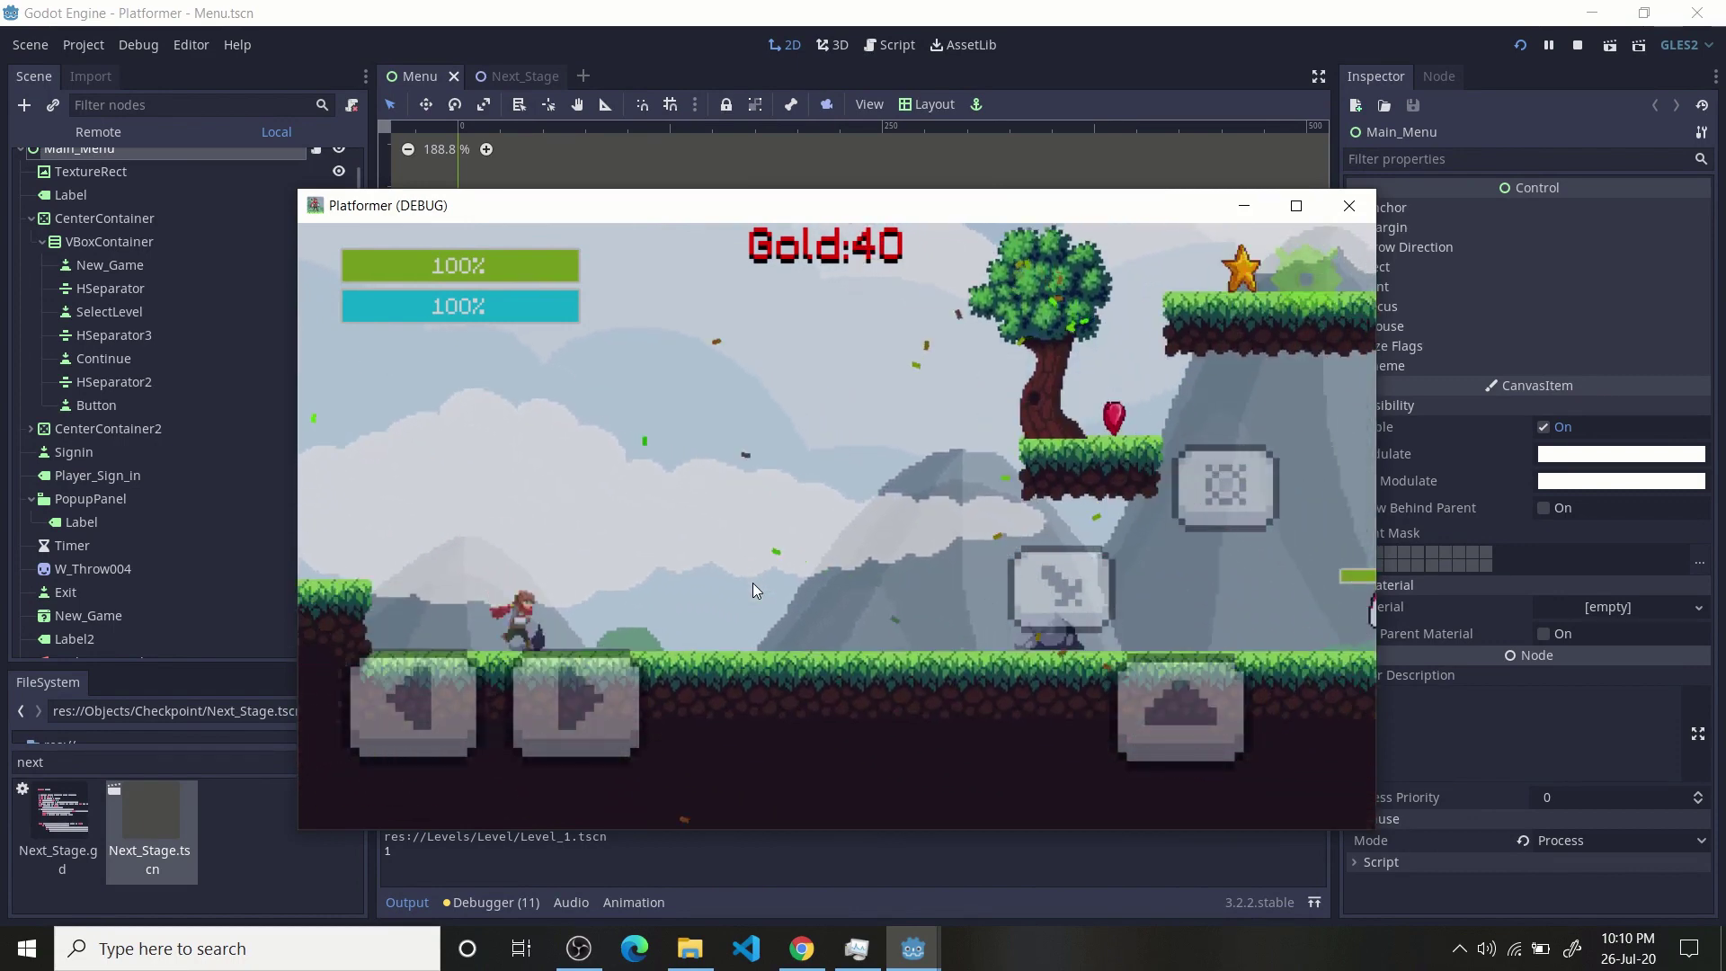
- Jump across the tree platform to the upper plateau, collecting the heart and the blue potion
key(Up)
key(Right)
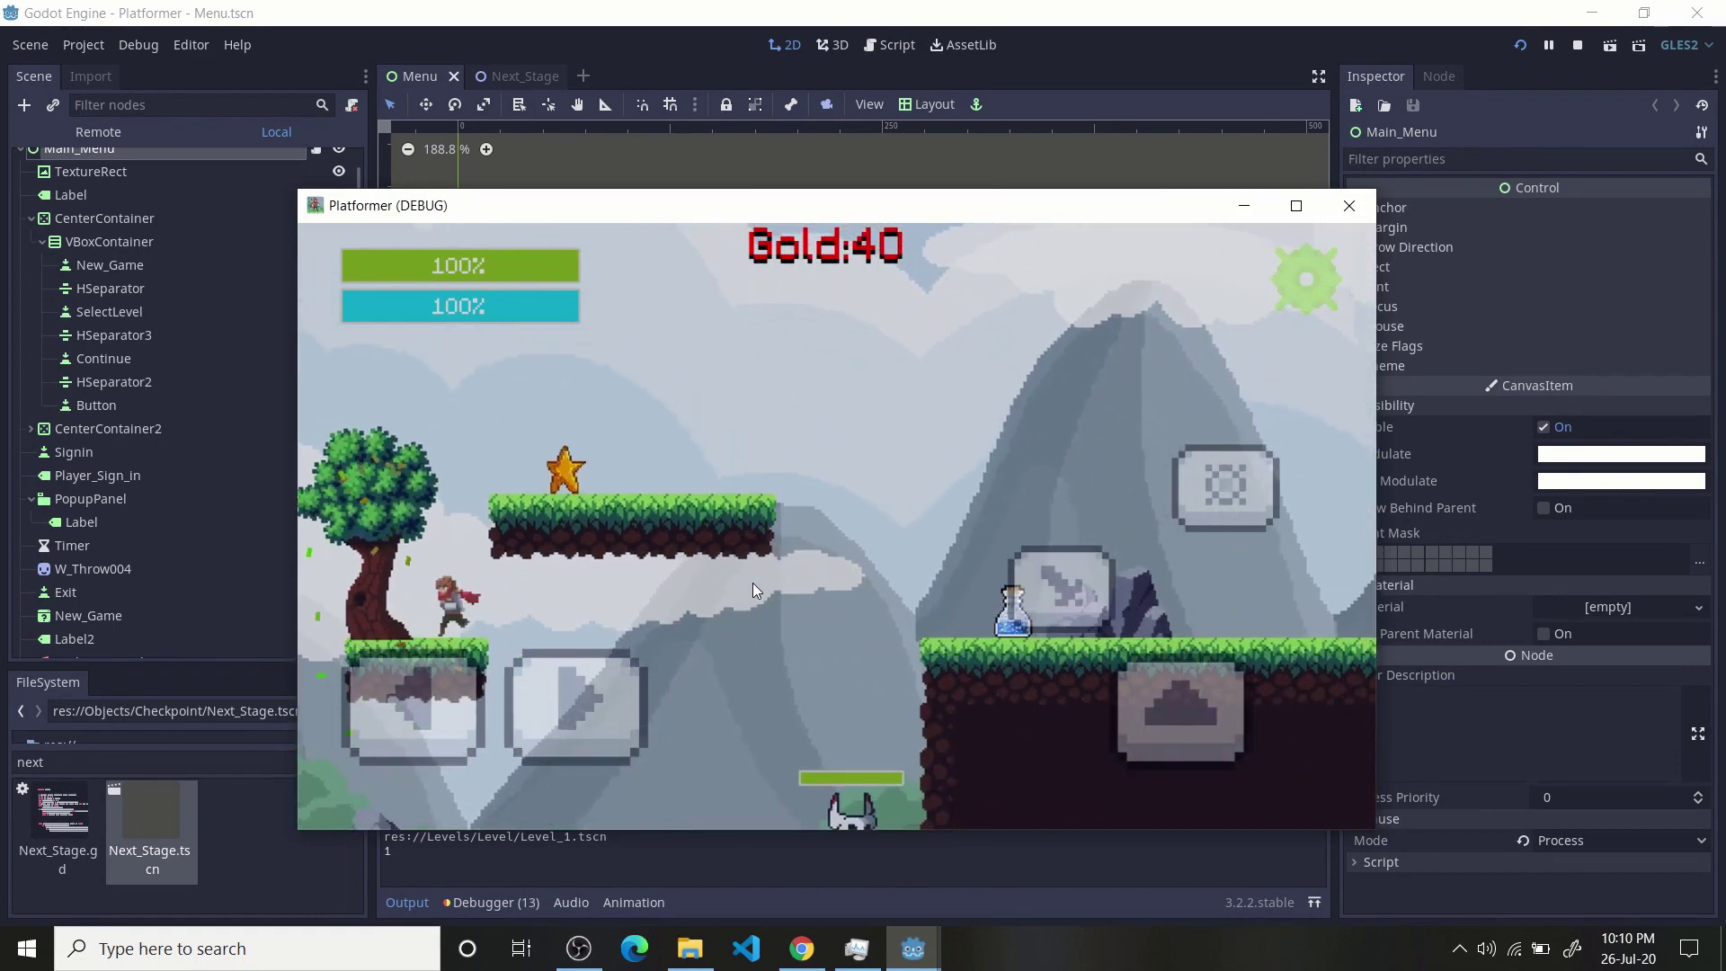
key(Right)
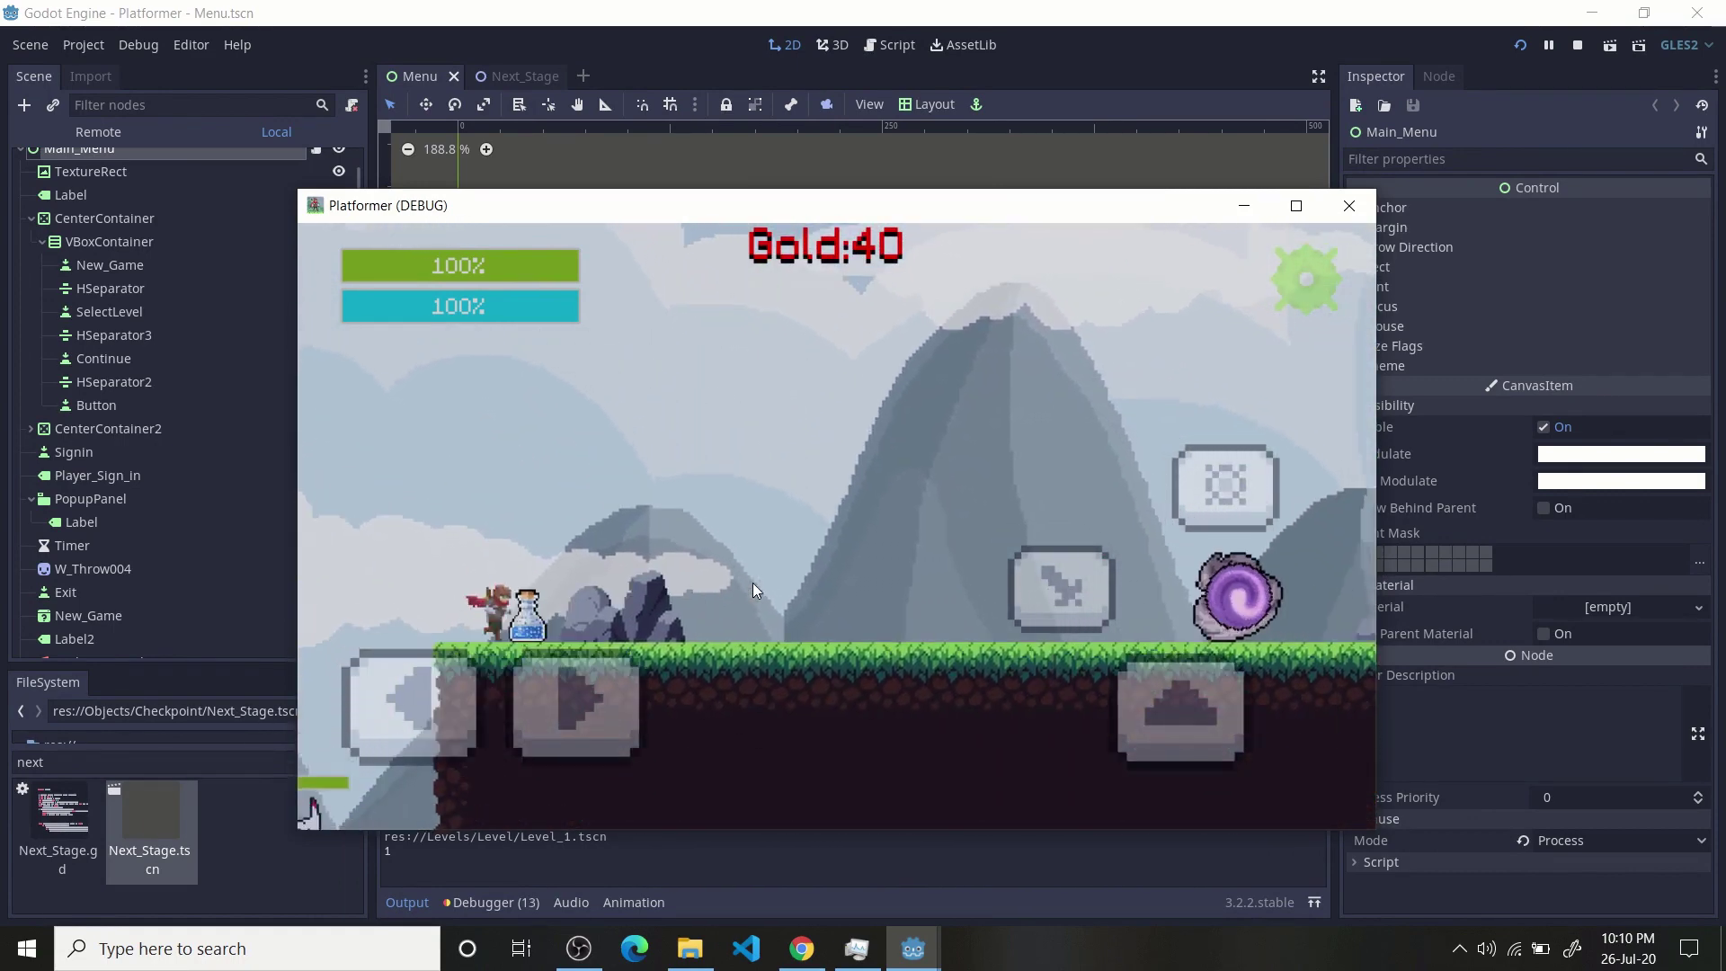
- Drop back down to the horned enemy, attack it at close range and retreat beyond the tree platform
key(Left)
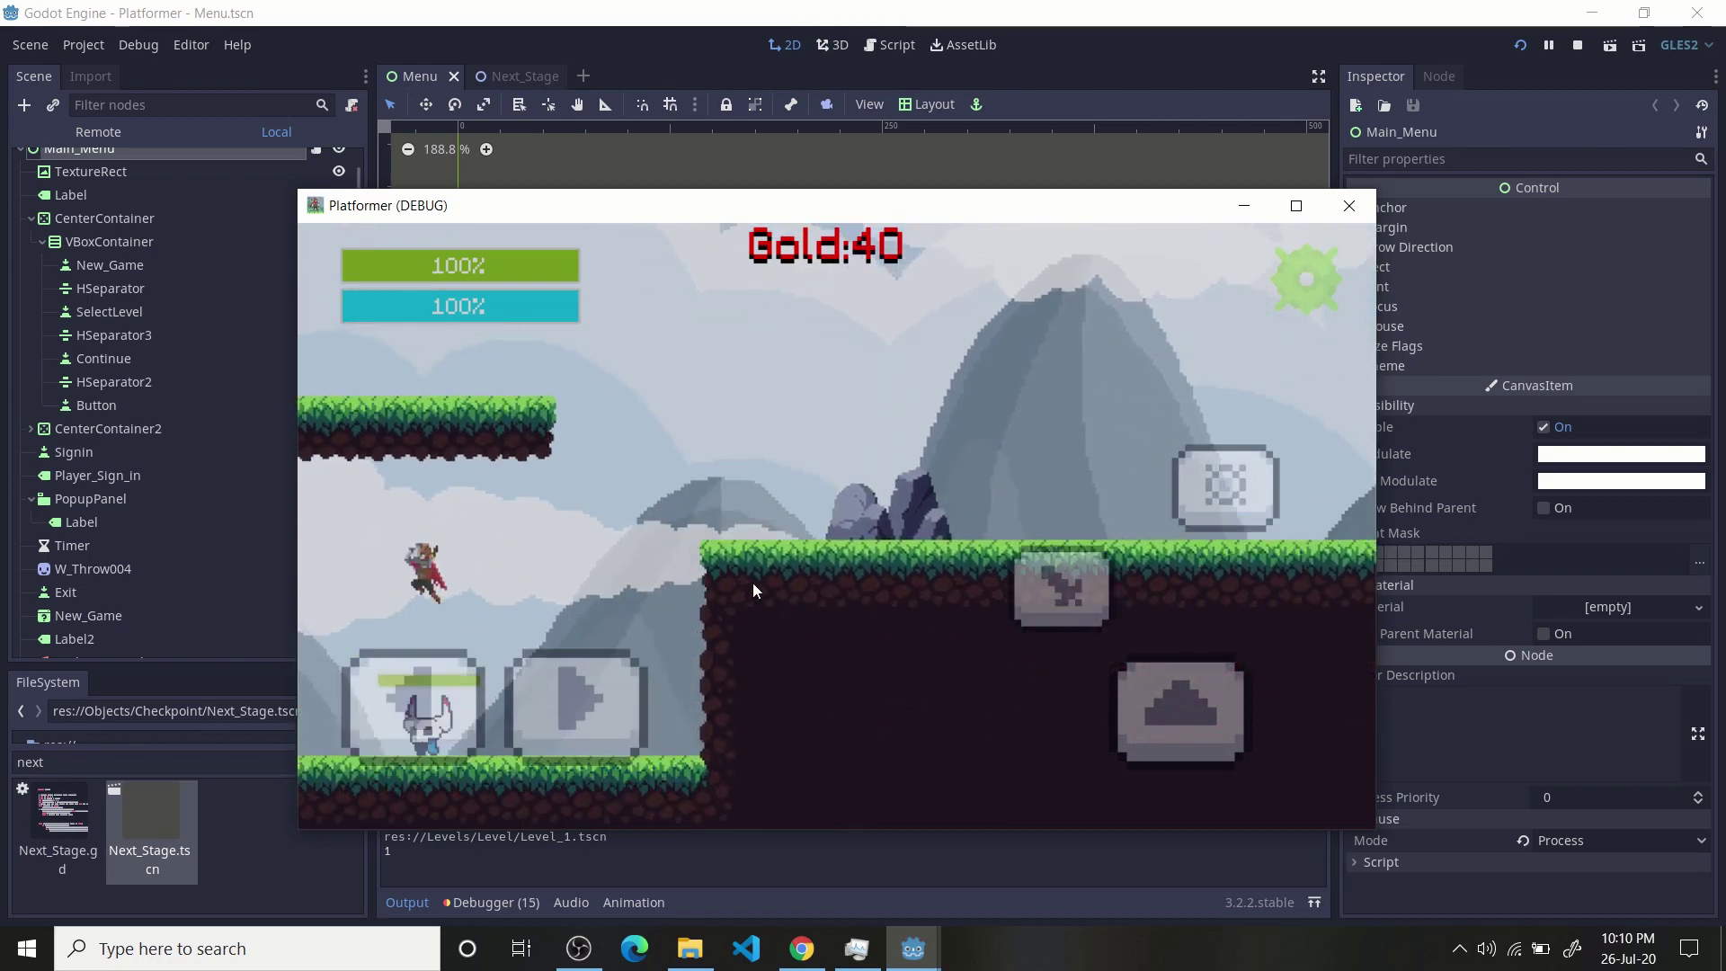
key(Right)
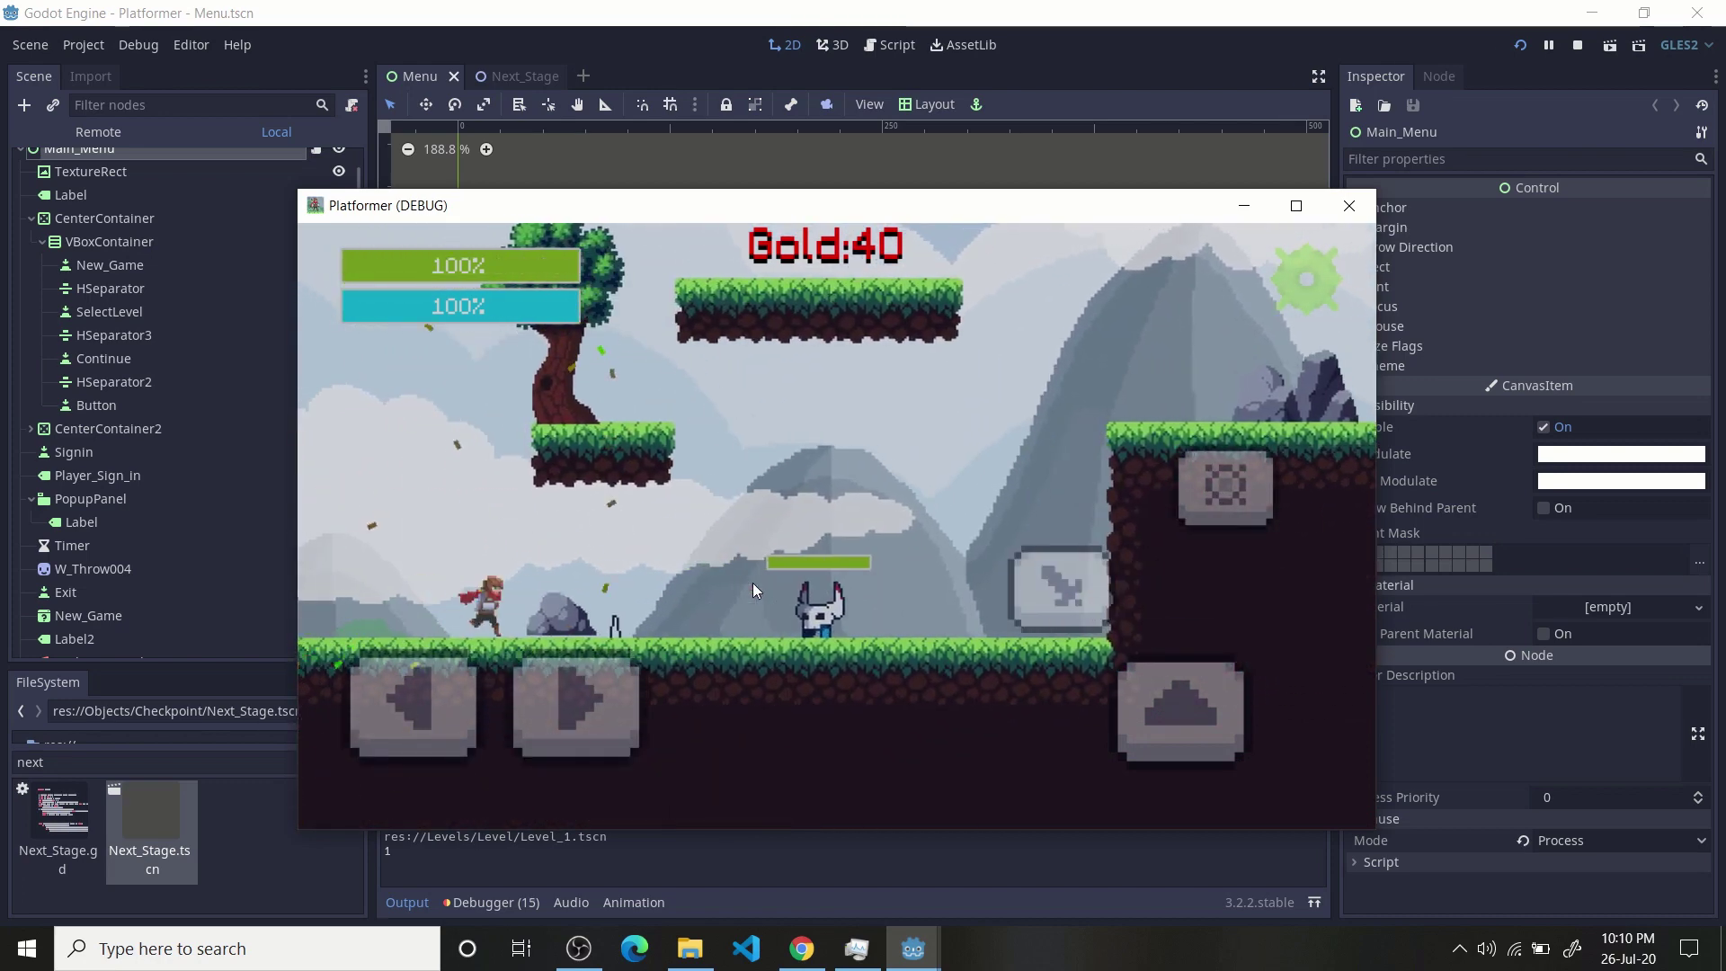
key(Left)
key(space)
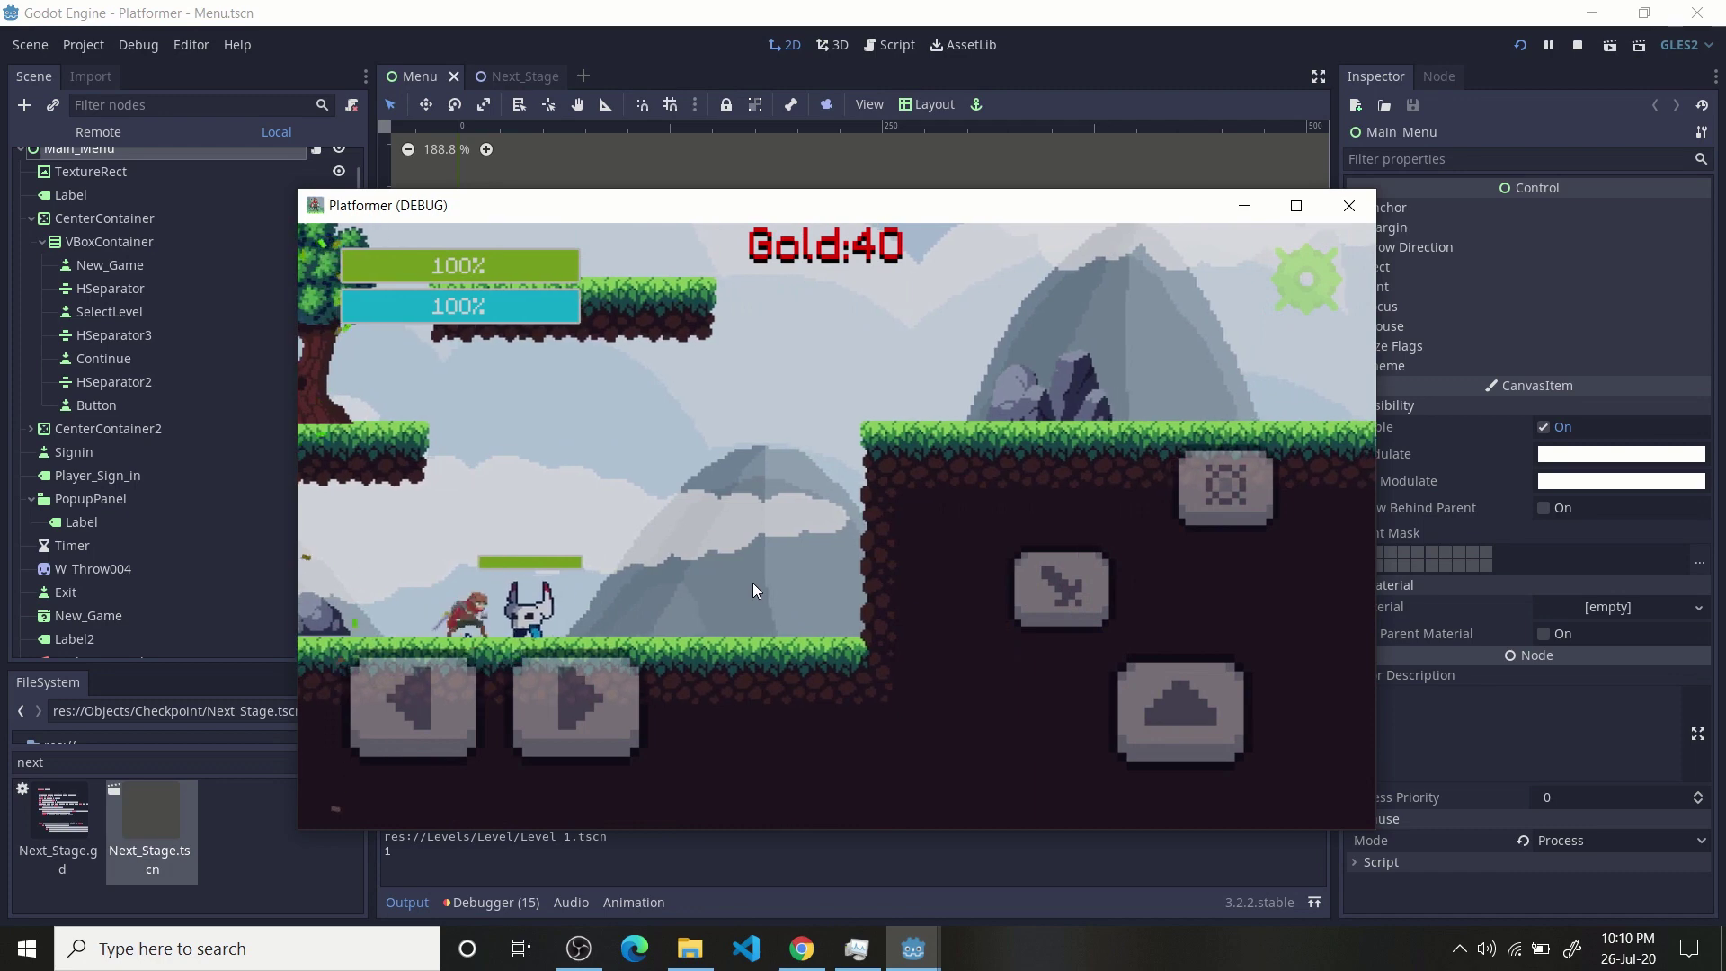
key(Up)
key(Right)
key(Left)
key(Left)
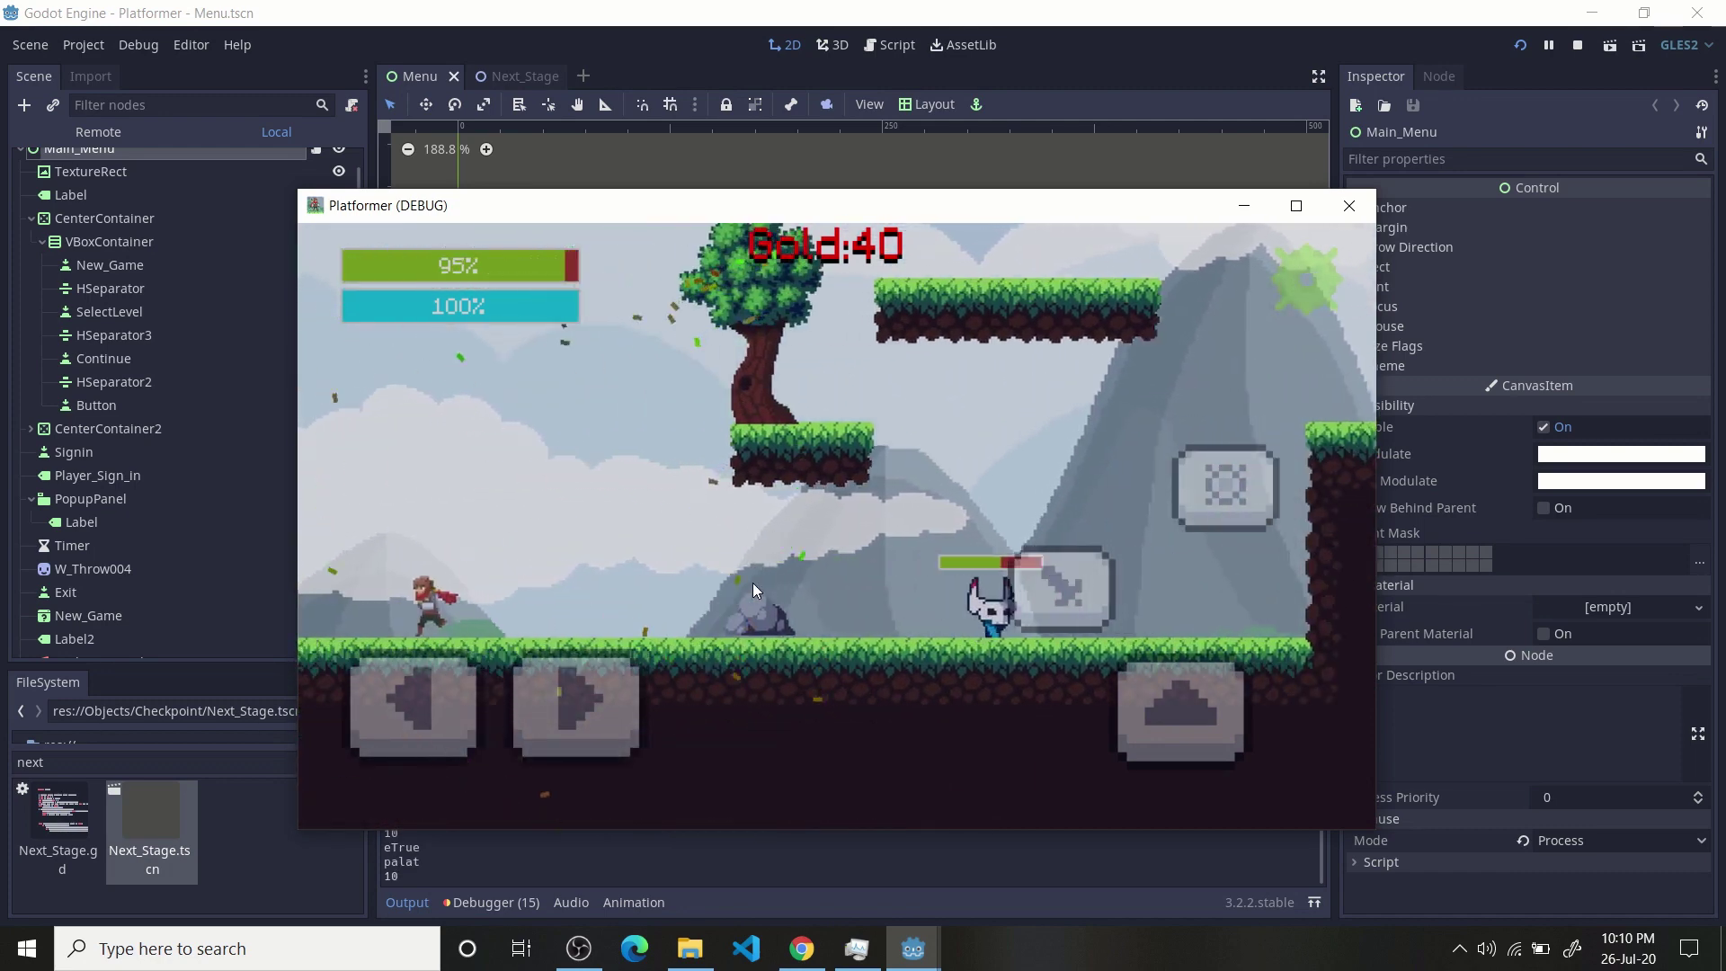
- Fire projectiles at the horned enemy from a distance, both from the ground and while jumping
key(Right)
key(space)
key(Right)
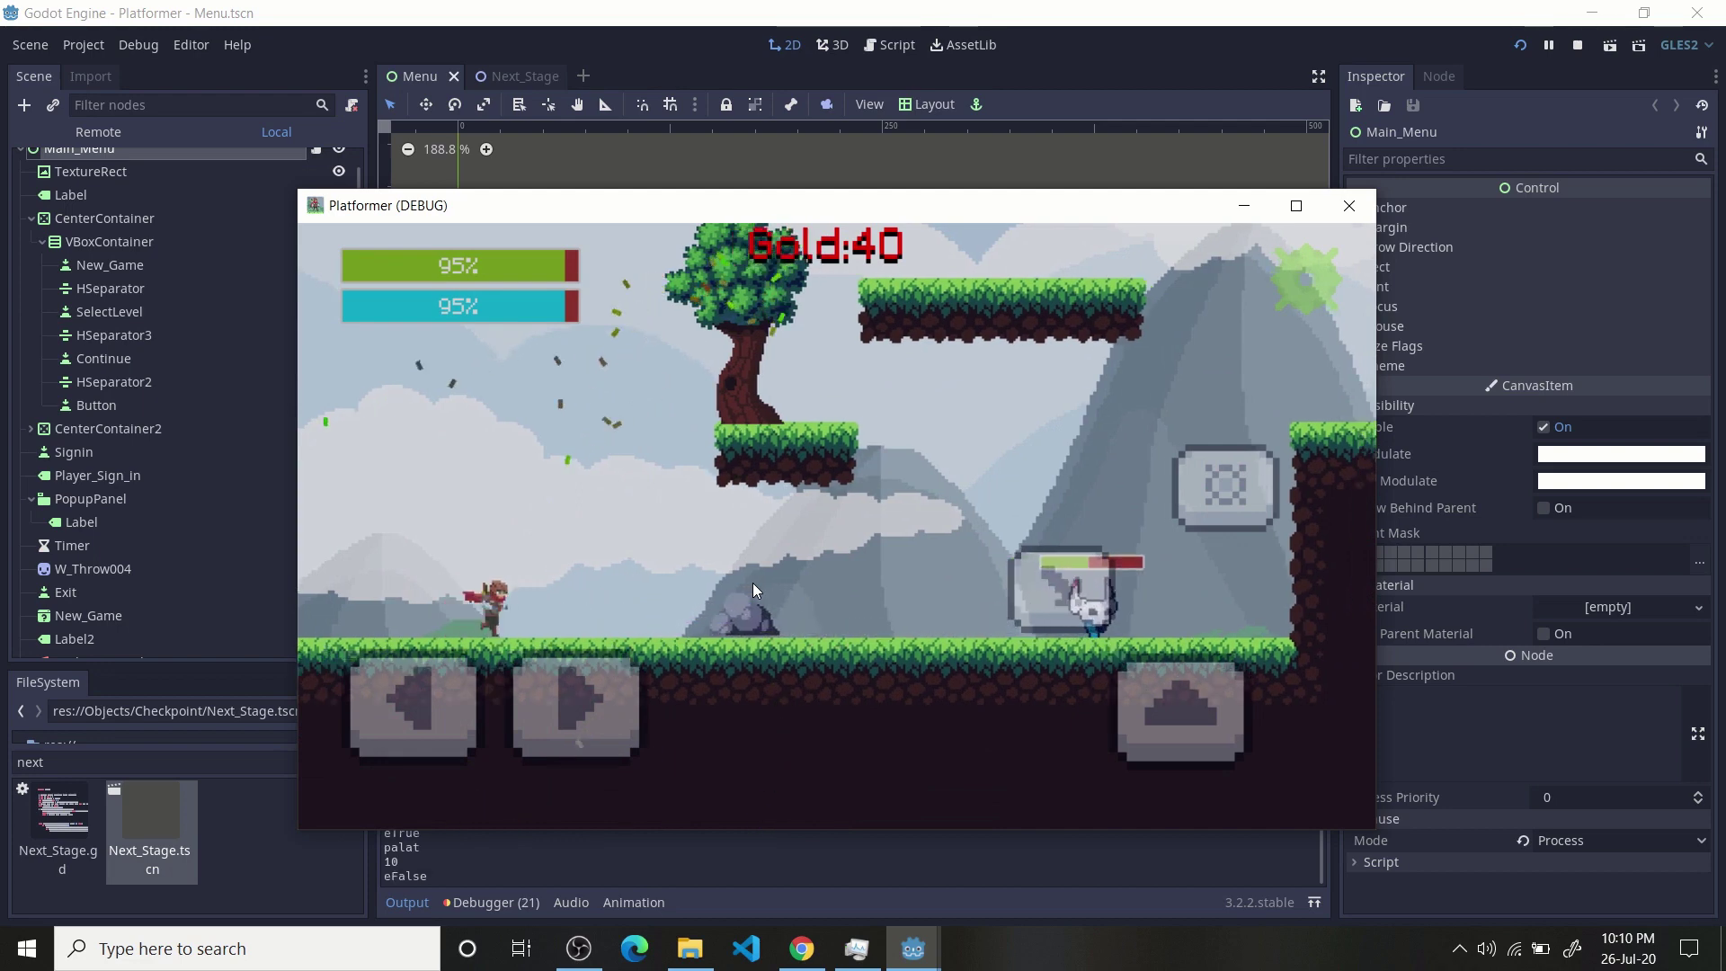
key(Up)
key(space)
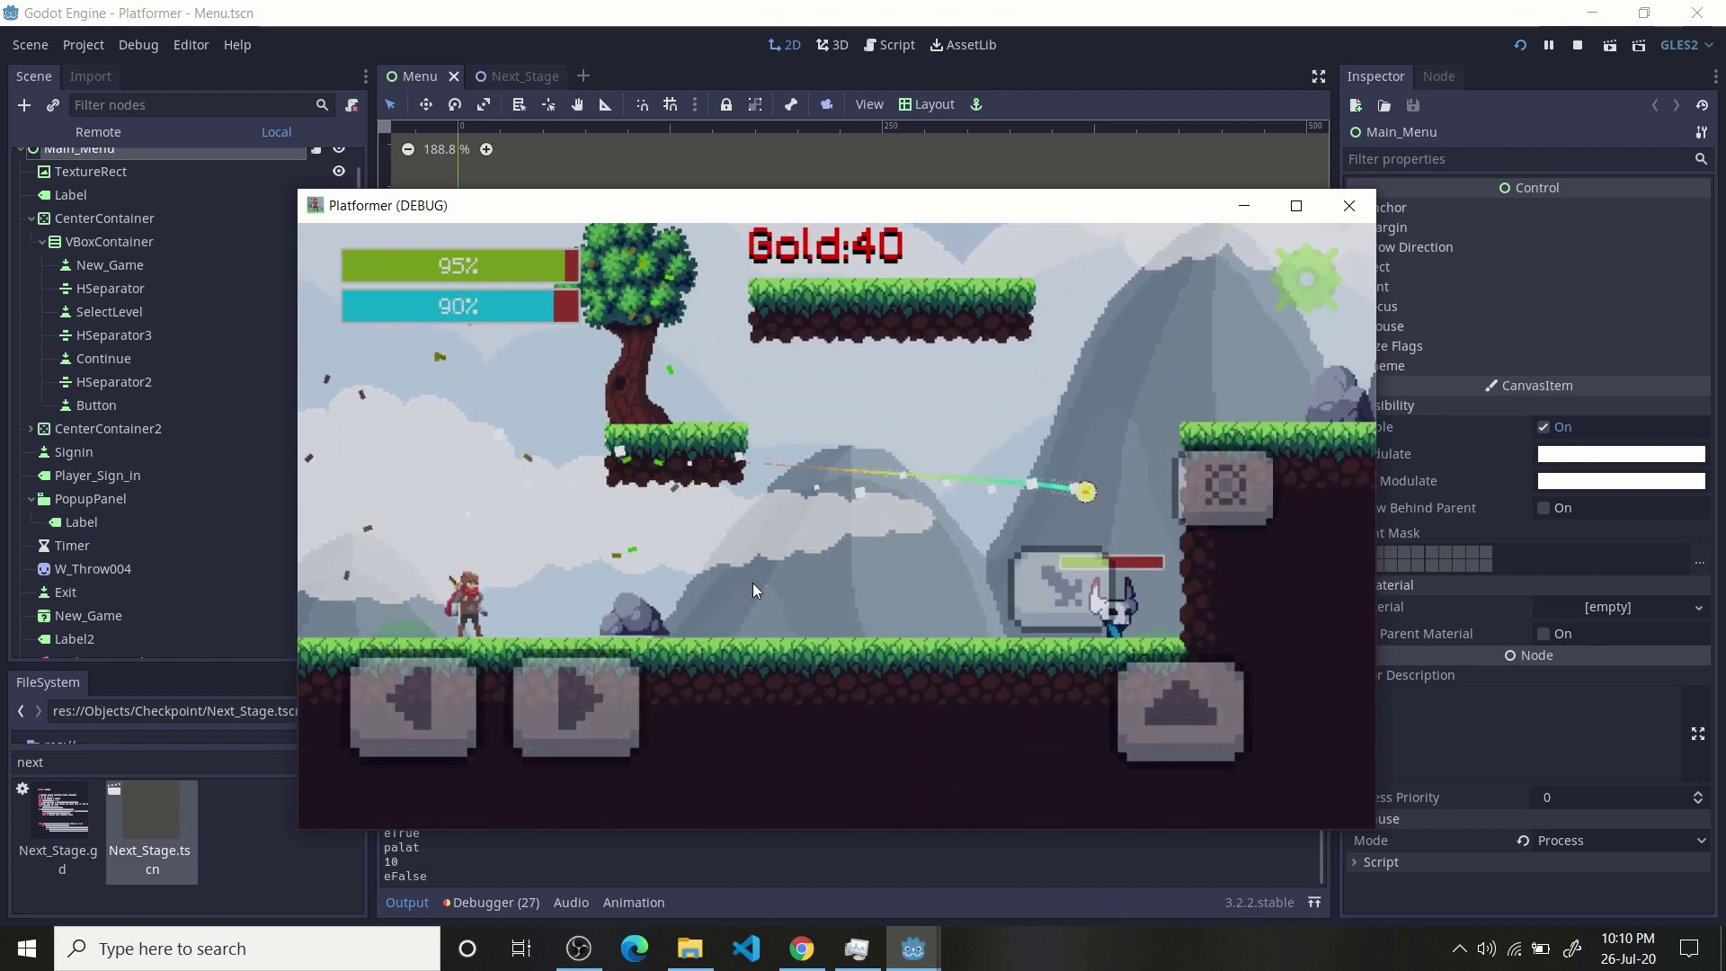
key(Right)
key(Up)
key(space)
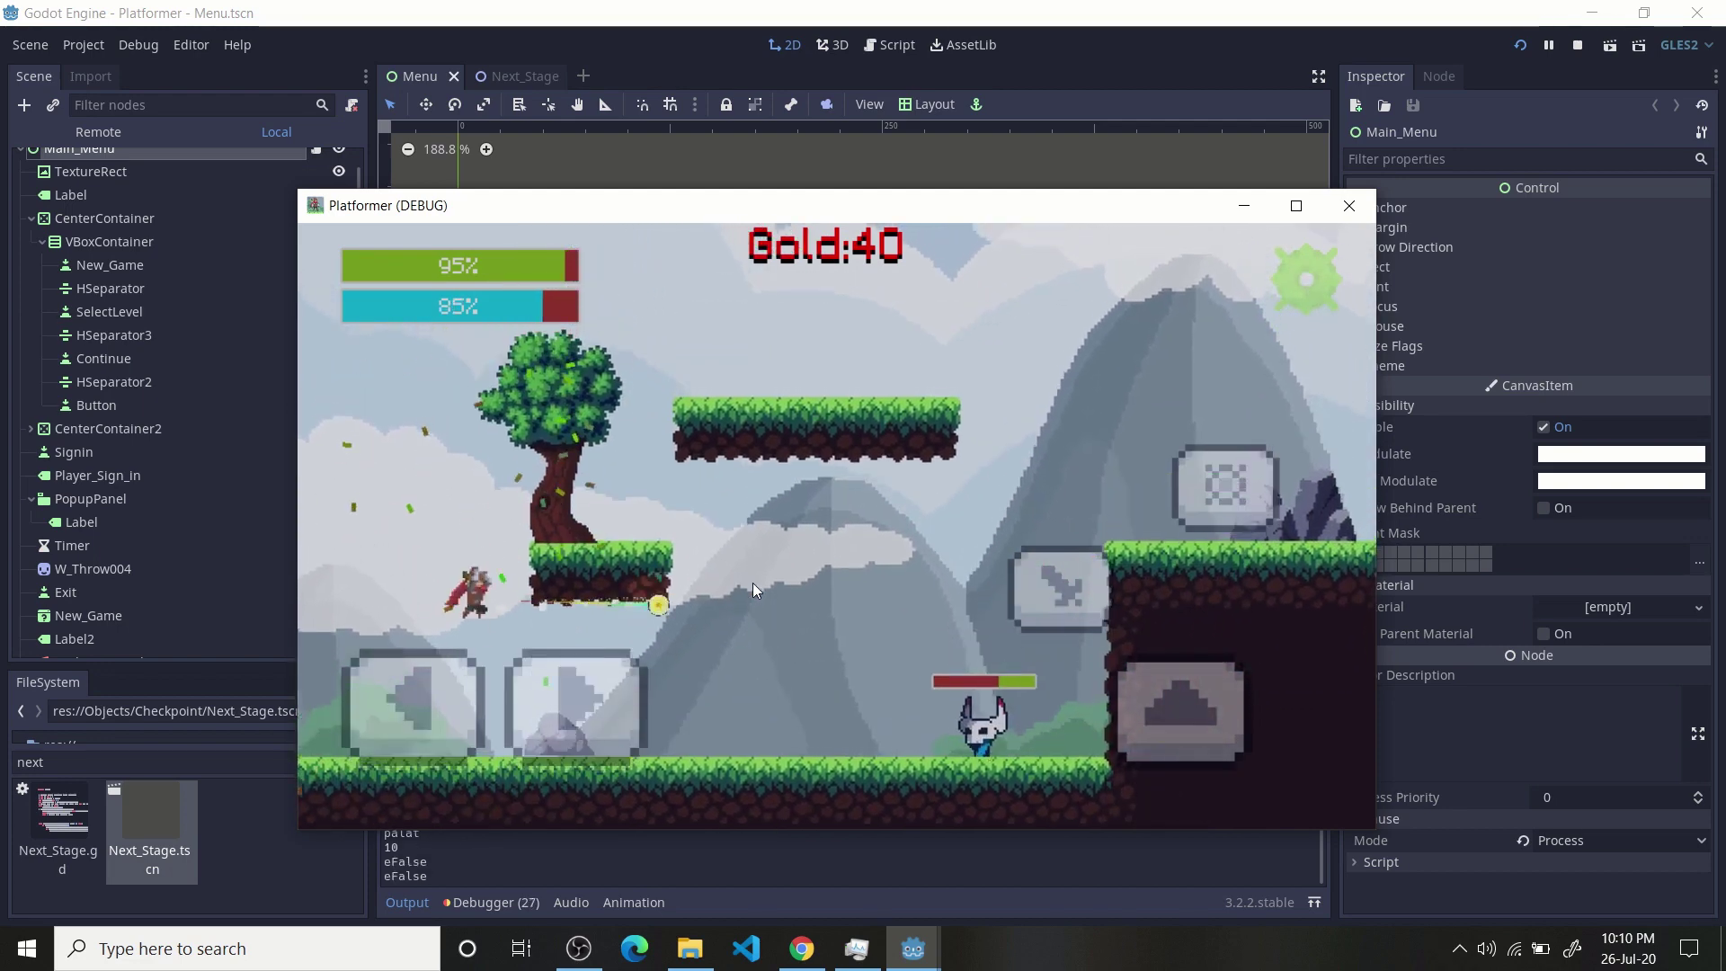
- Jump over to the weakened enemy below the plateau and defeat it
key(Right)
key(Up)
key(Right)
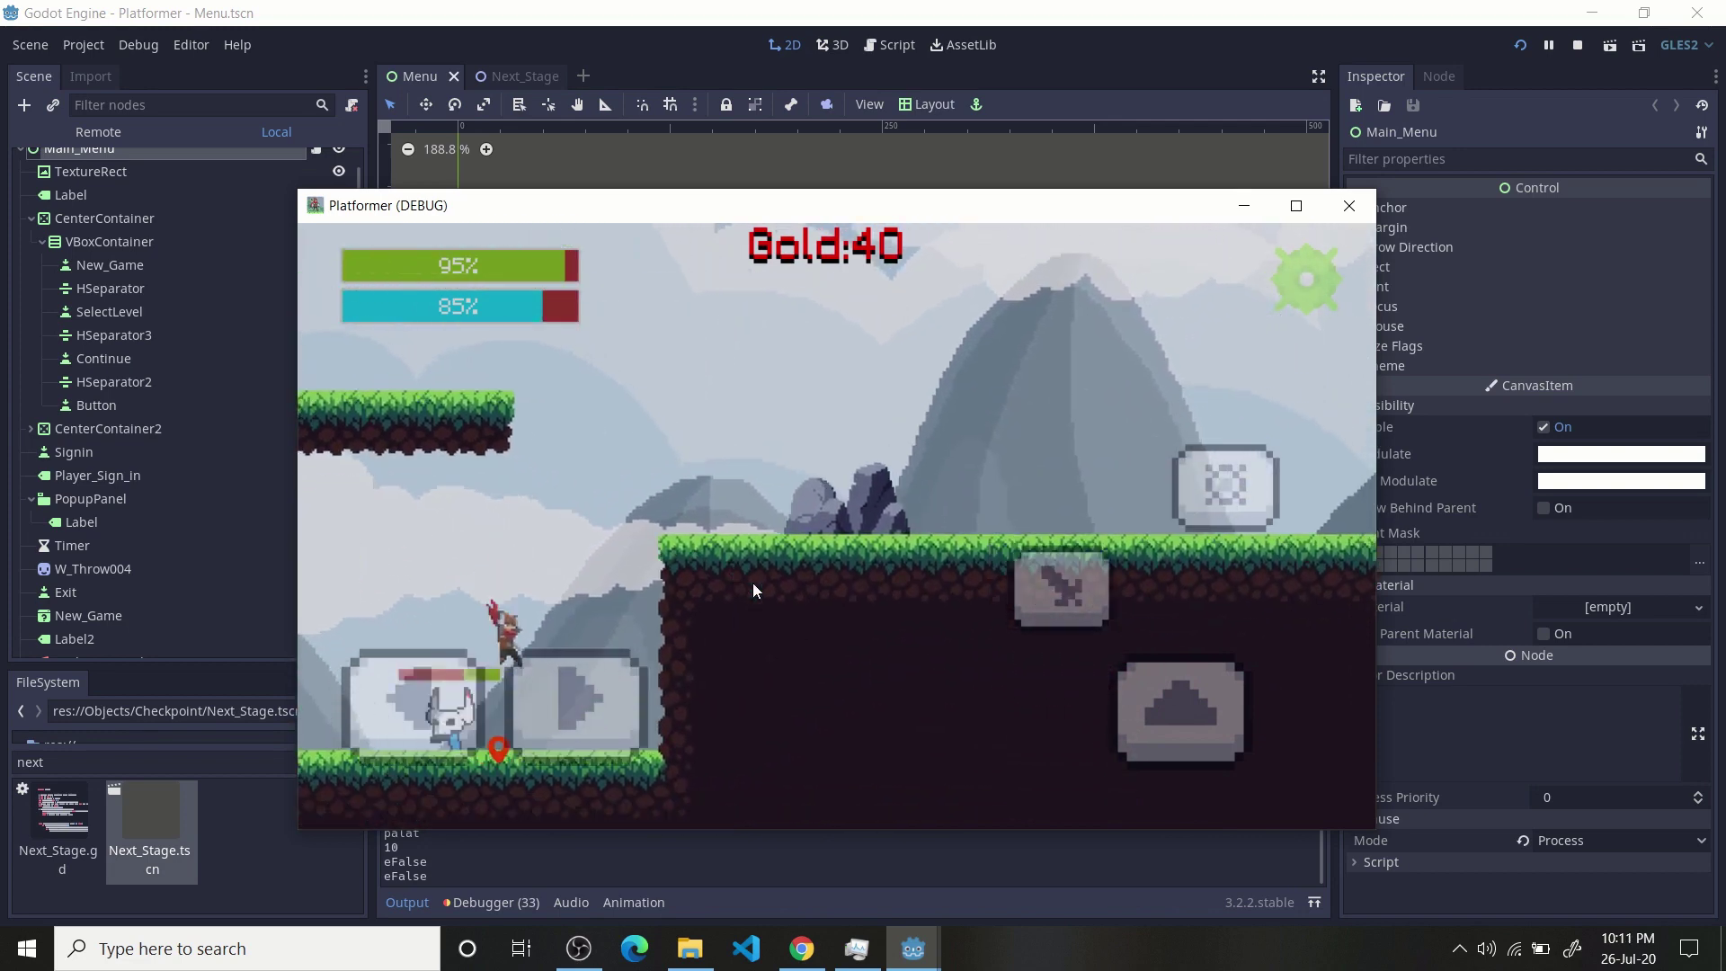
key(Up)
key(Up)
- Run along the plateau into the purple portal and continue to the next stage
key(Right)
key(Right)
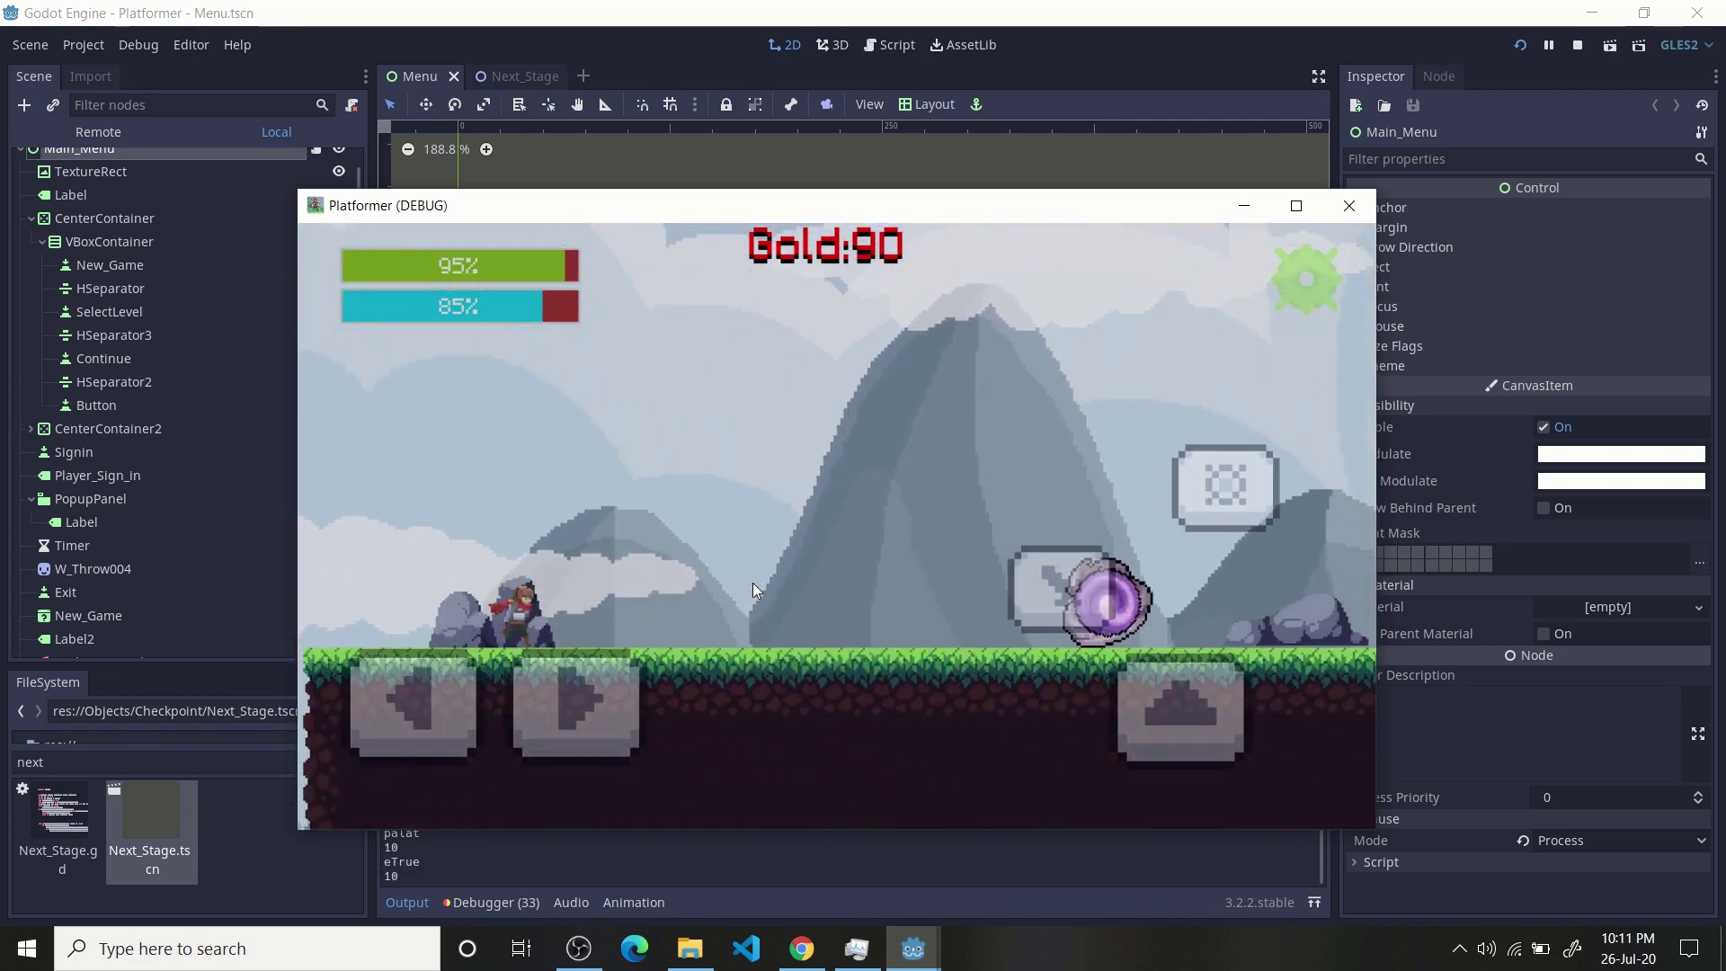
key(Up)
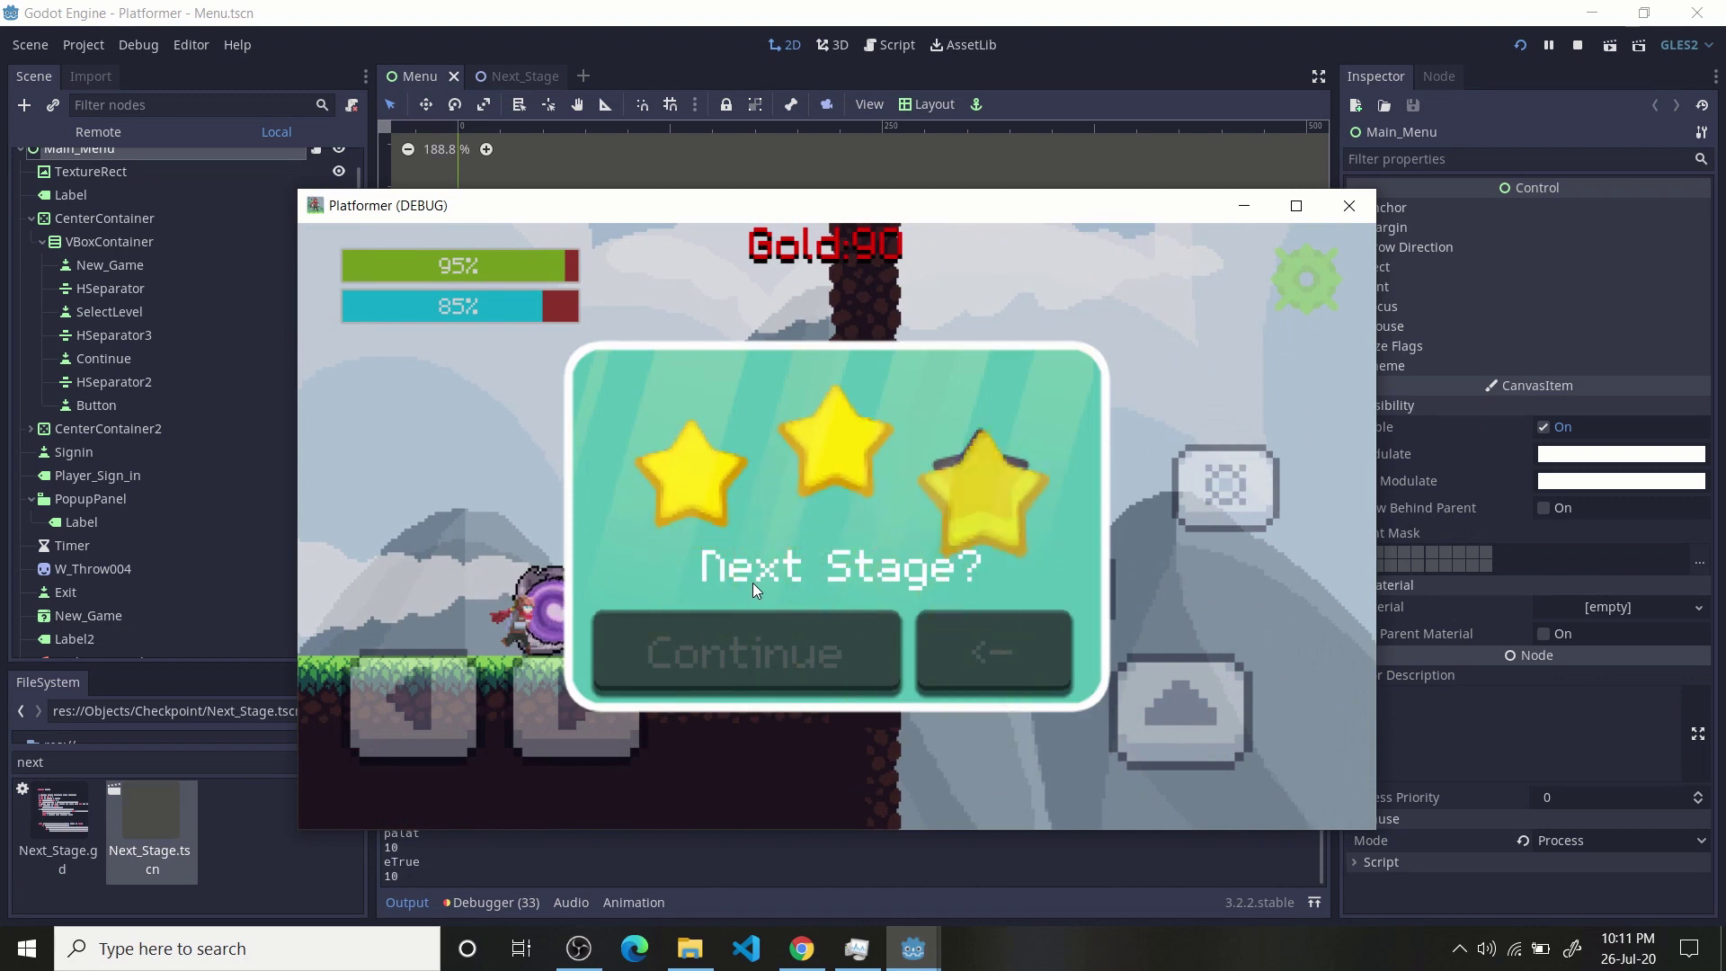
click(806, 650)
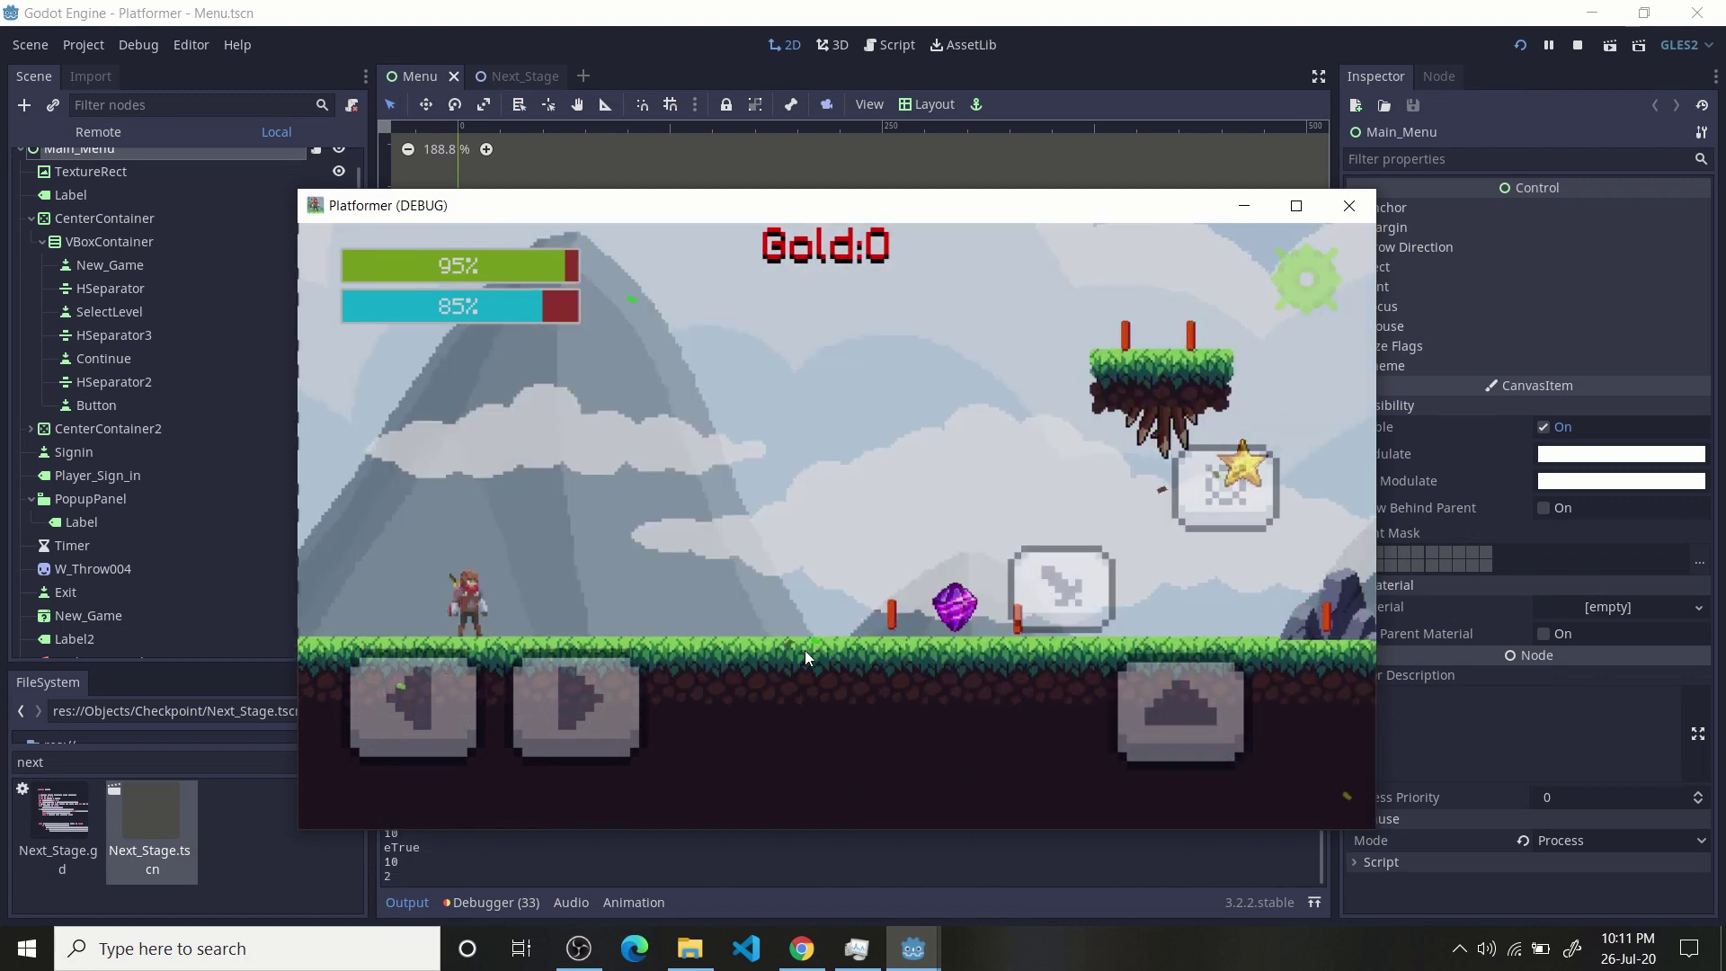
- Run through the second stage, collecting the purple gem and coins, and climb over the high tree platform
key(Right)
key(Right)
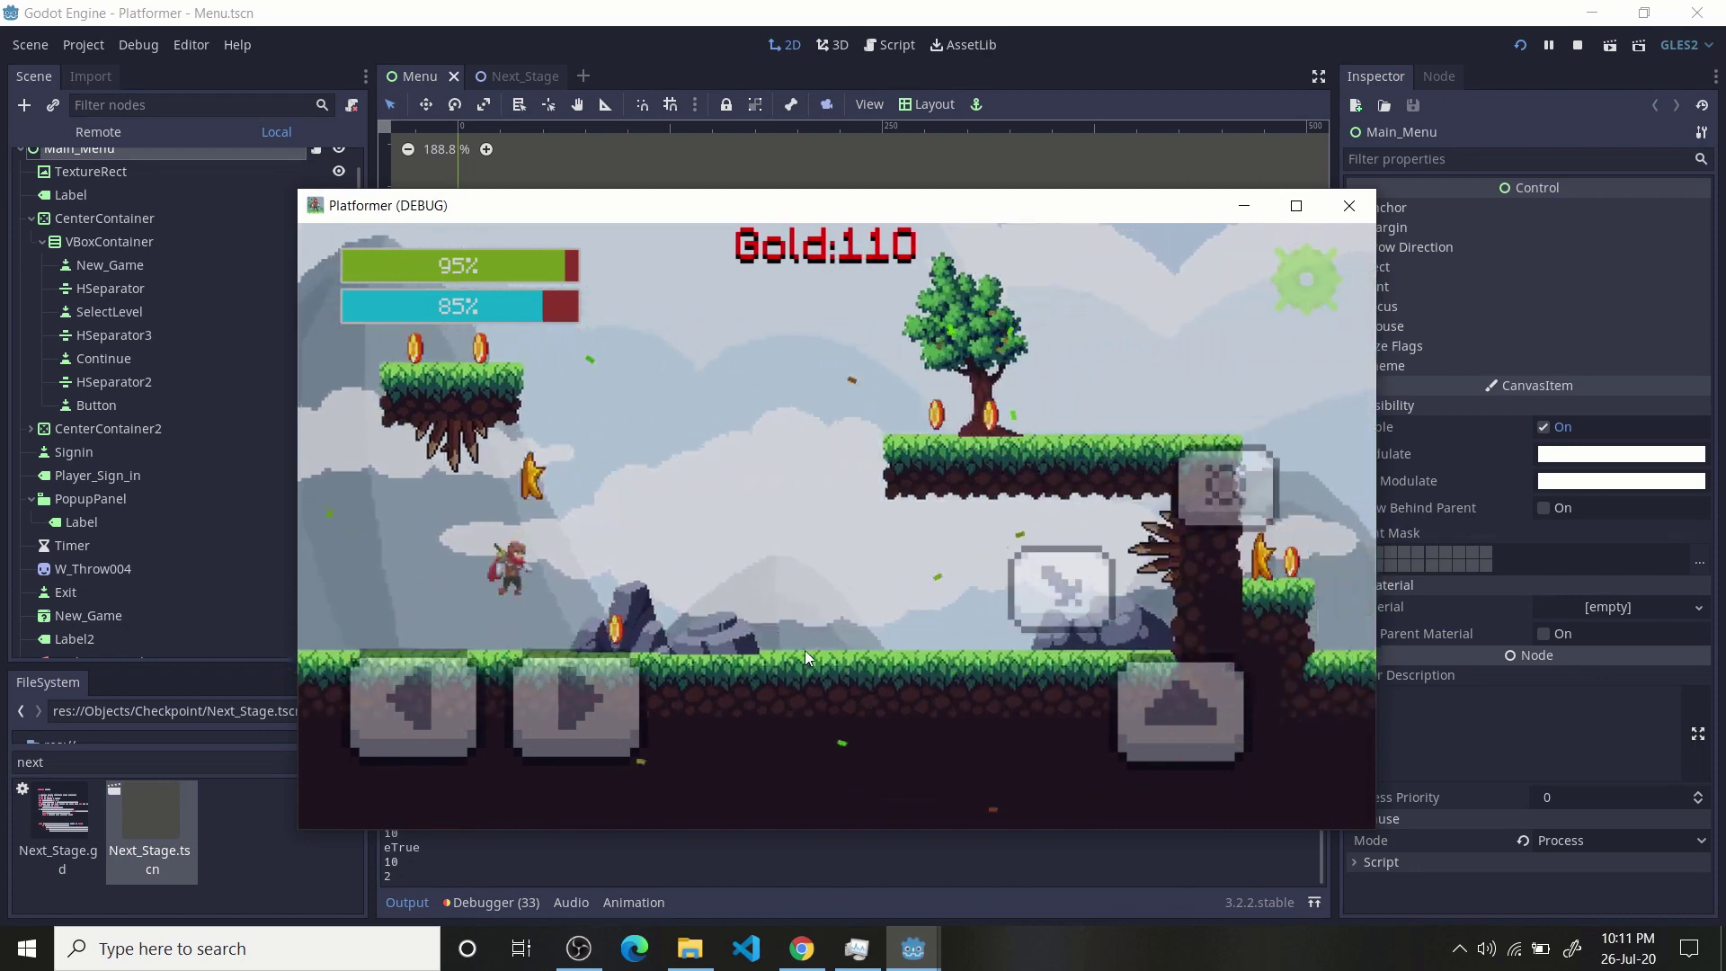
key(Right)
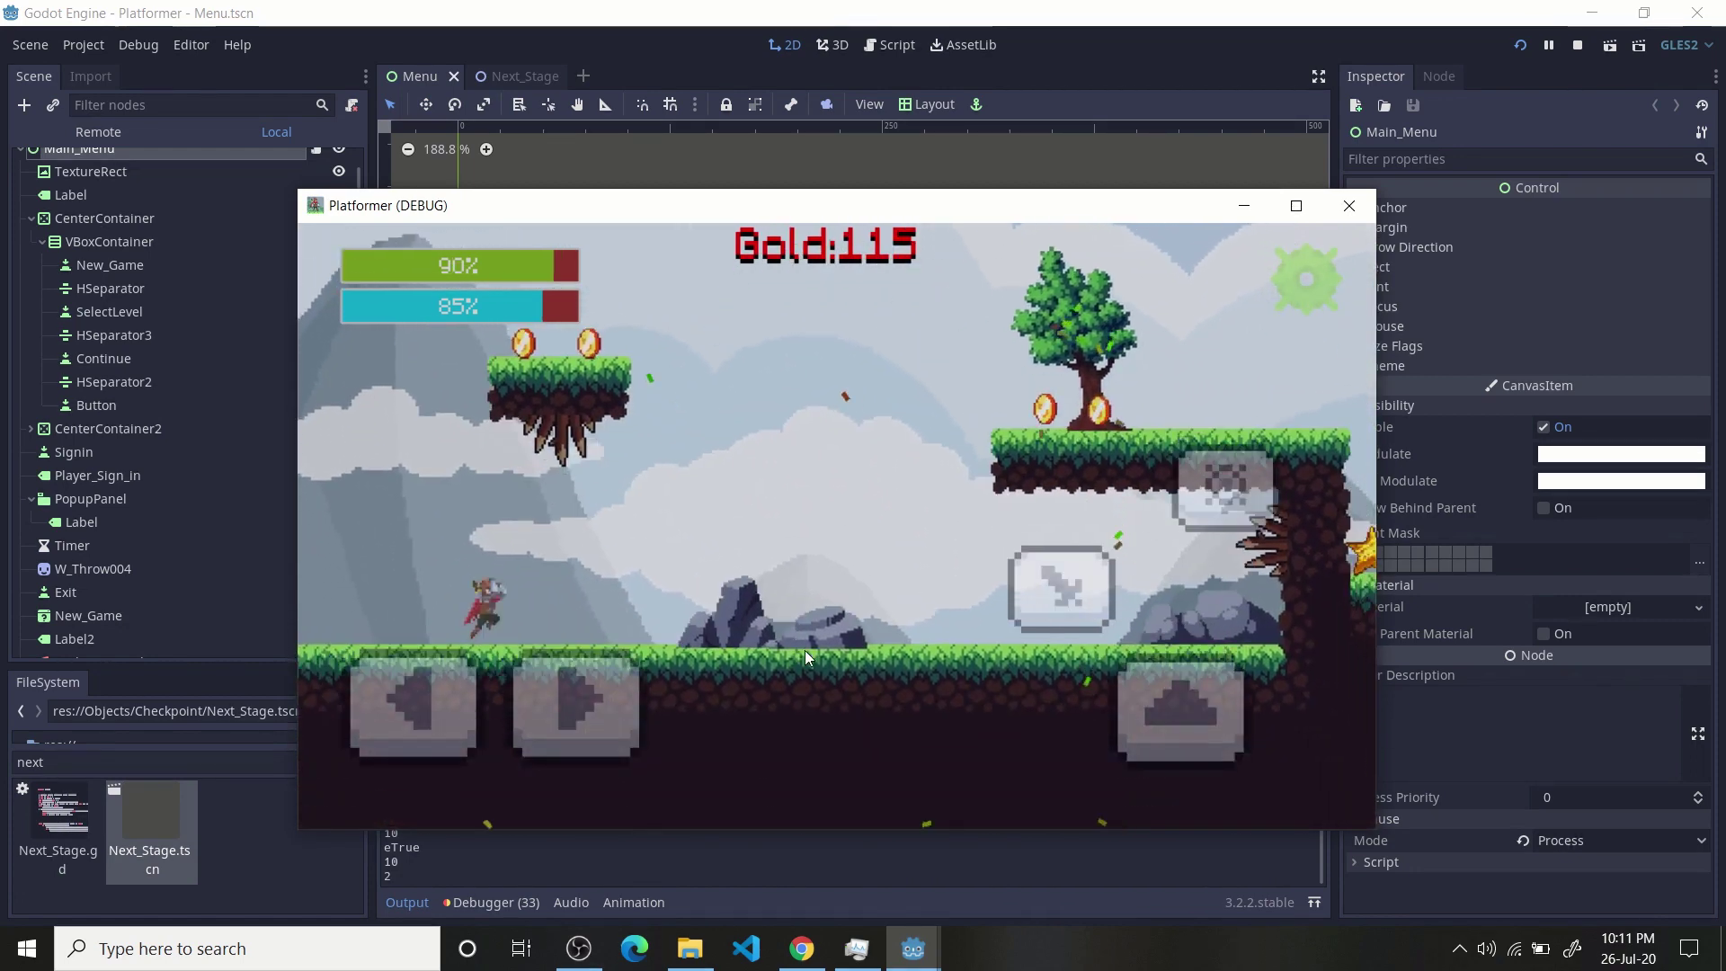
key(Up)
key(Left)
key(Up)
key(Right)
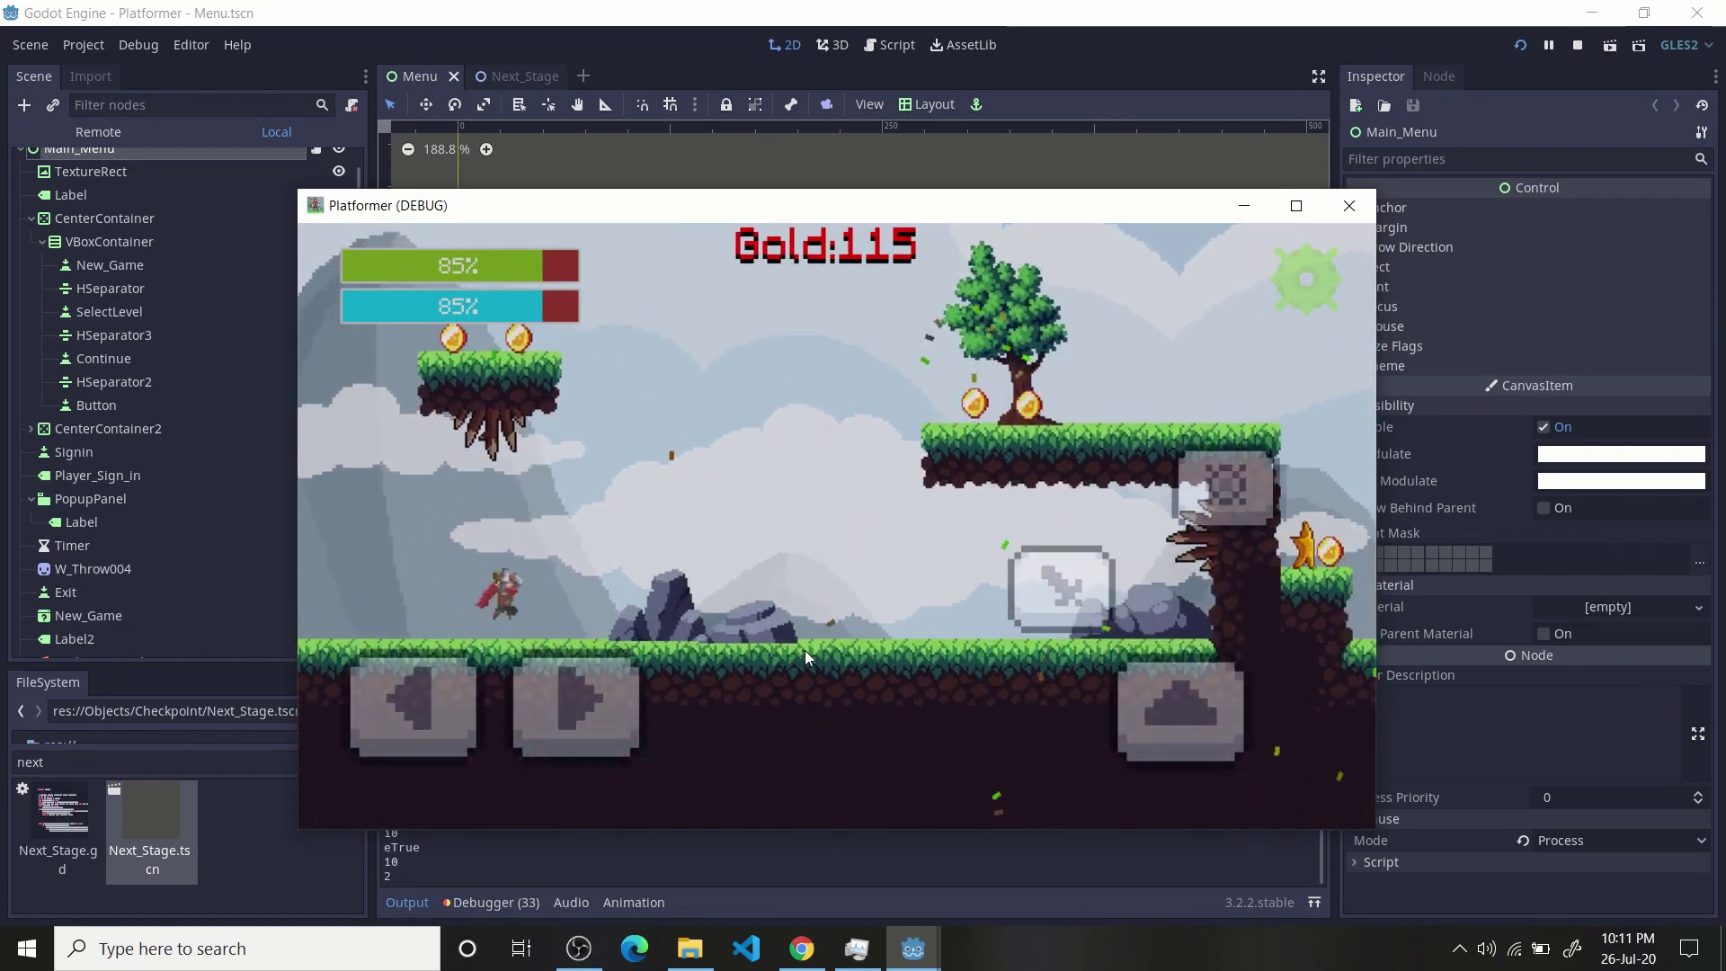
key(Right)
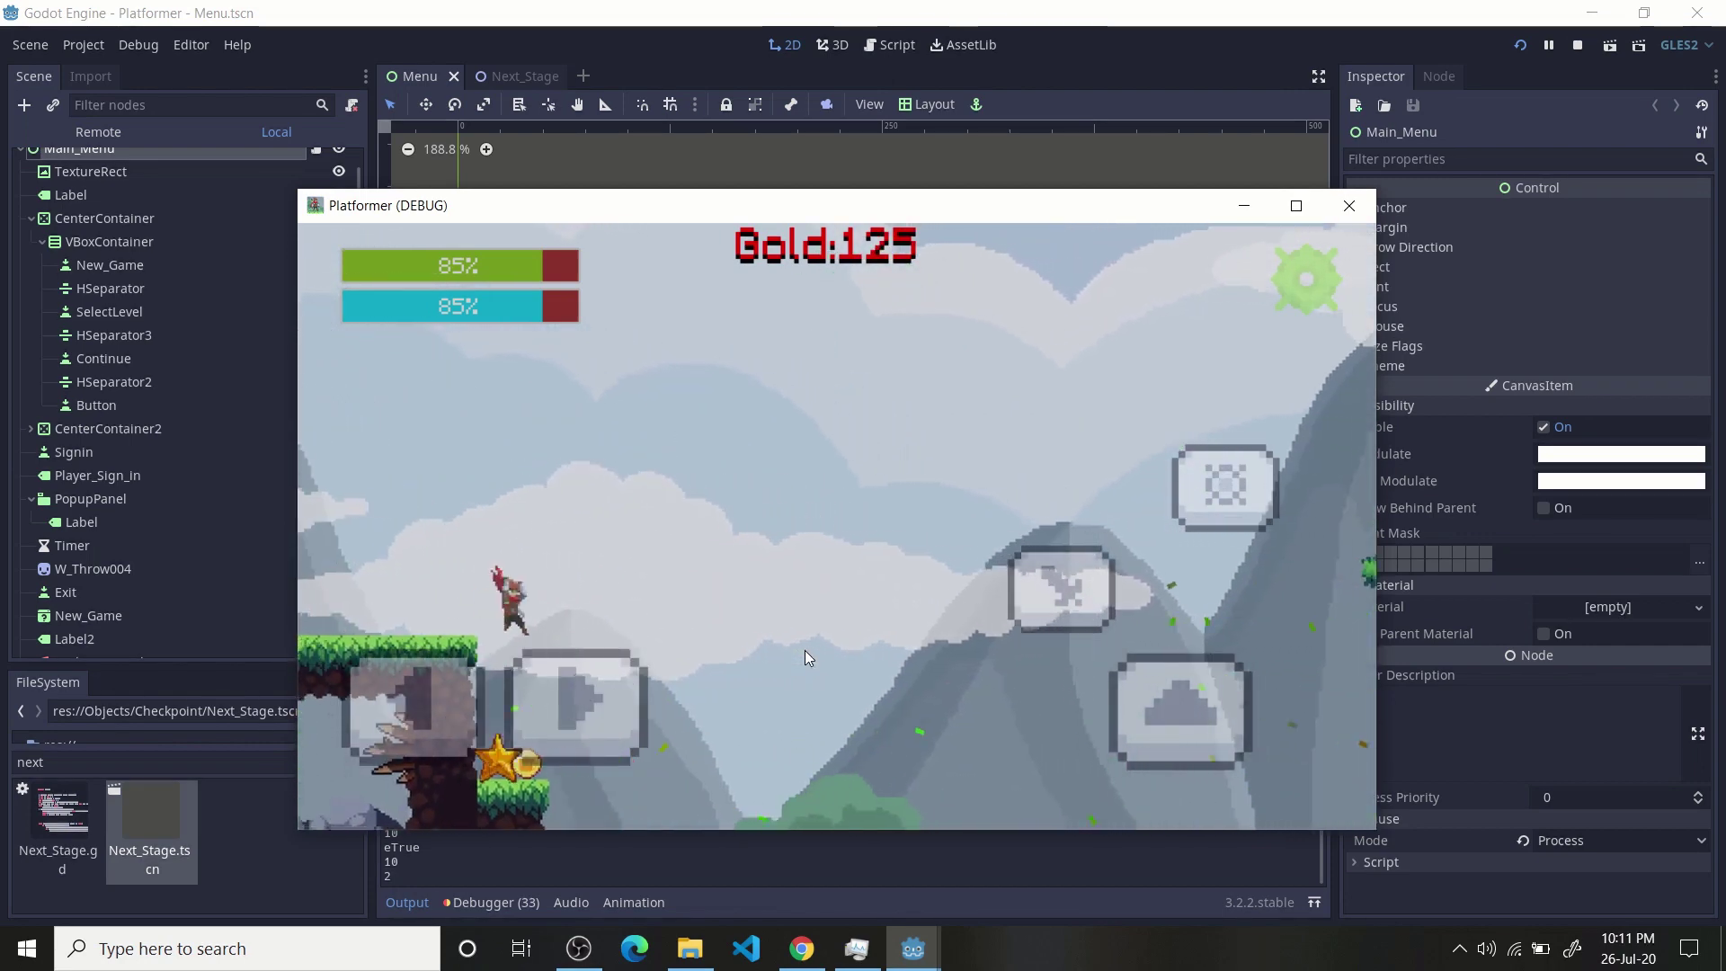
- Fire a projectile at the second stage's horned enemy and jump past it toward the plateau
key(Right)
key(space)
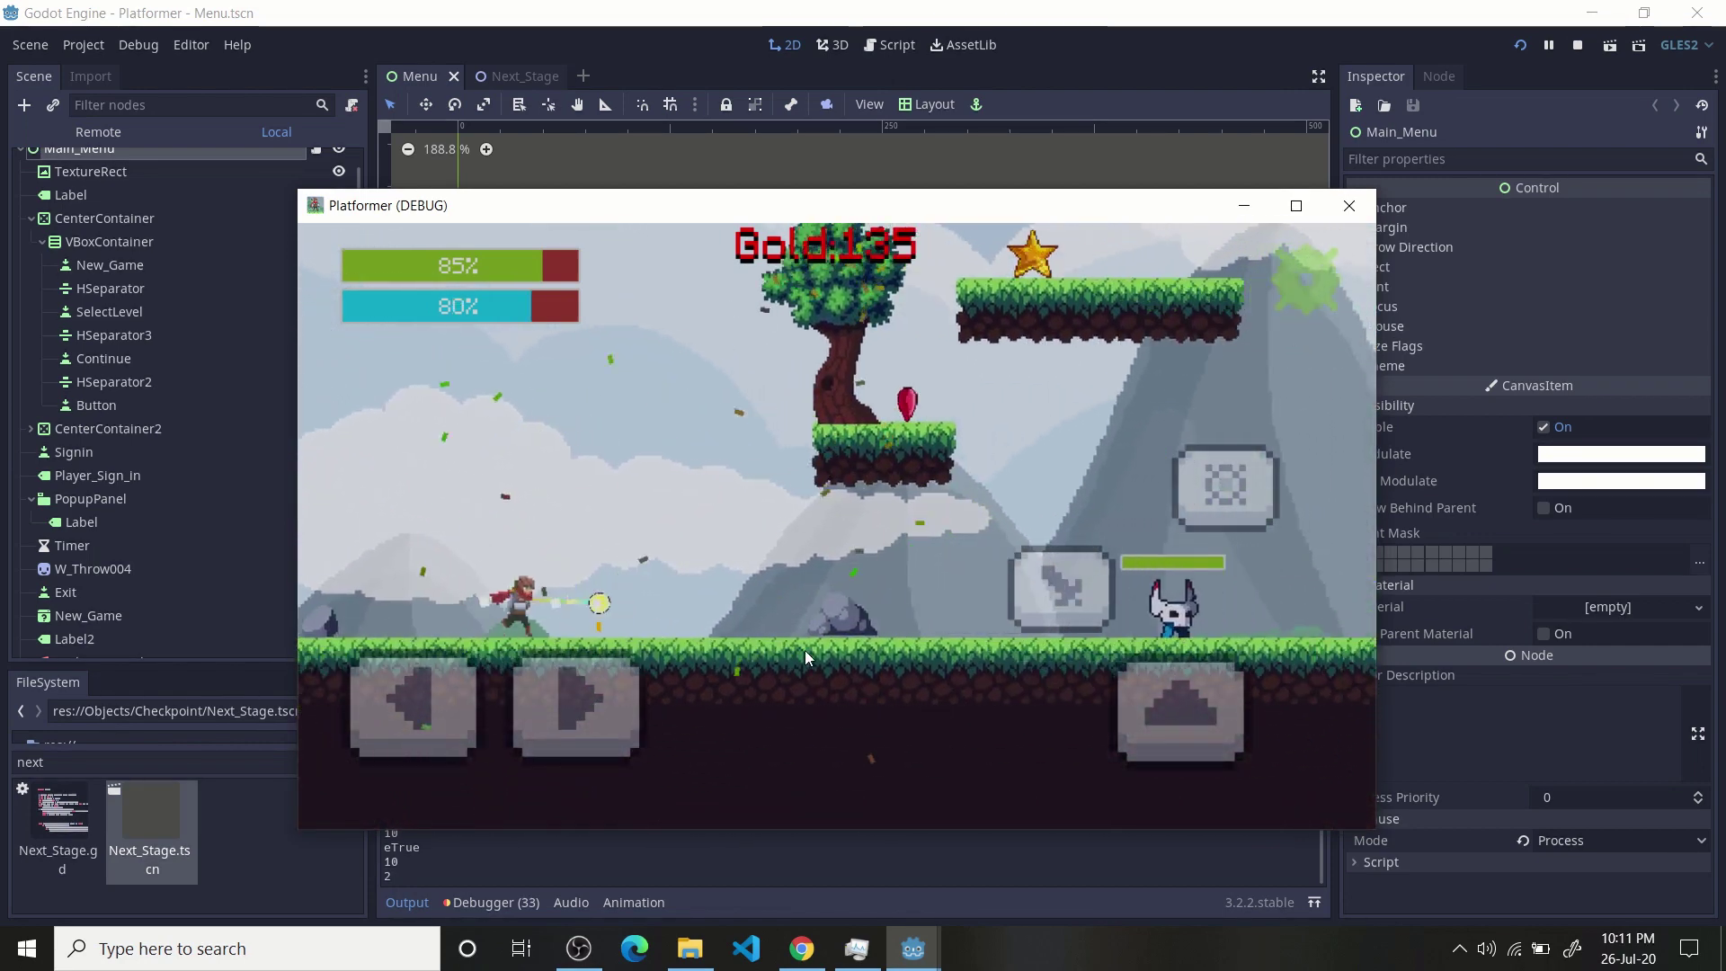
key(Up)
key(Right)
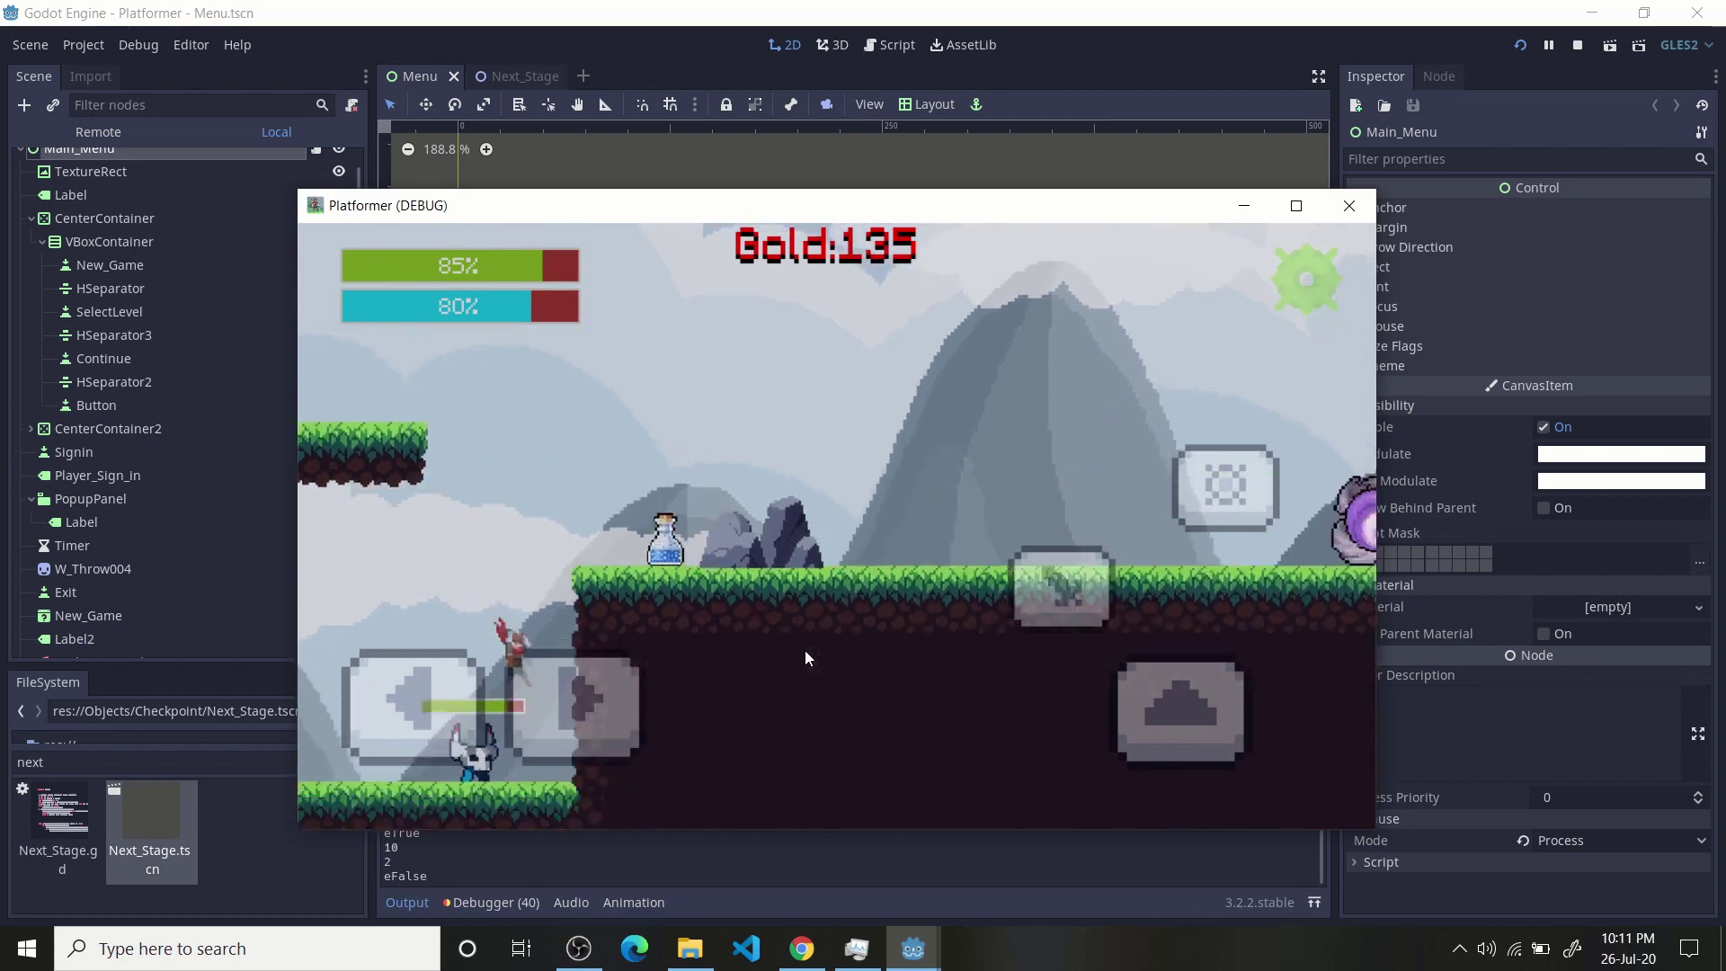
- Collect the blue potion on the plateau, enter the purple portal and continue to the third stage
key(Right)
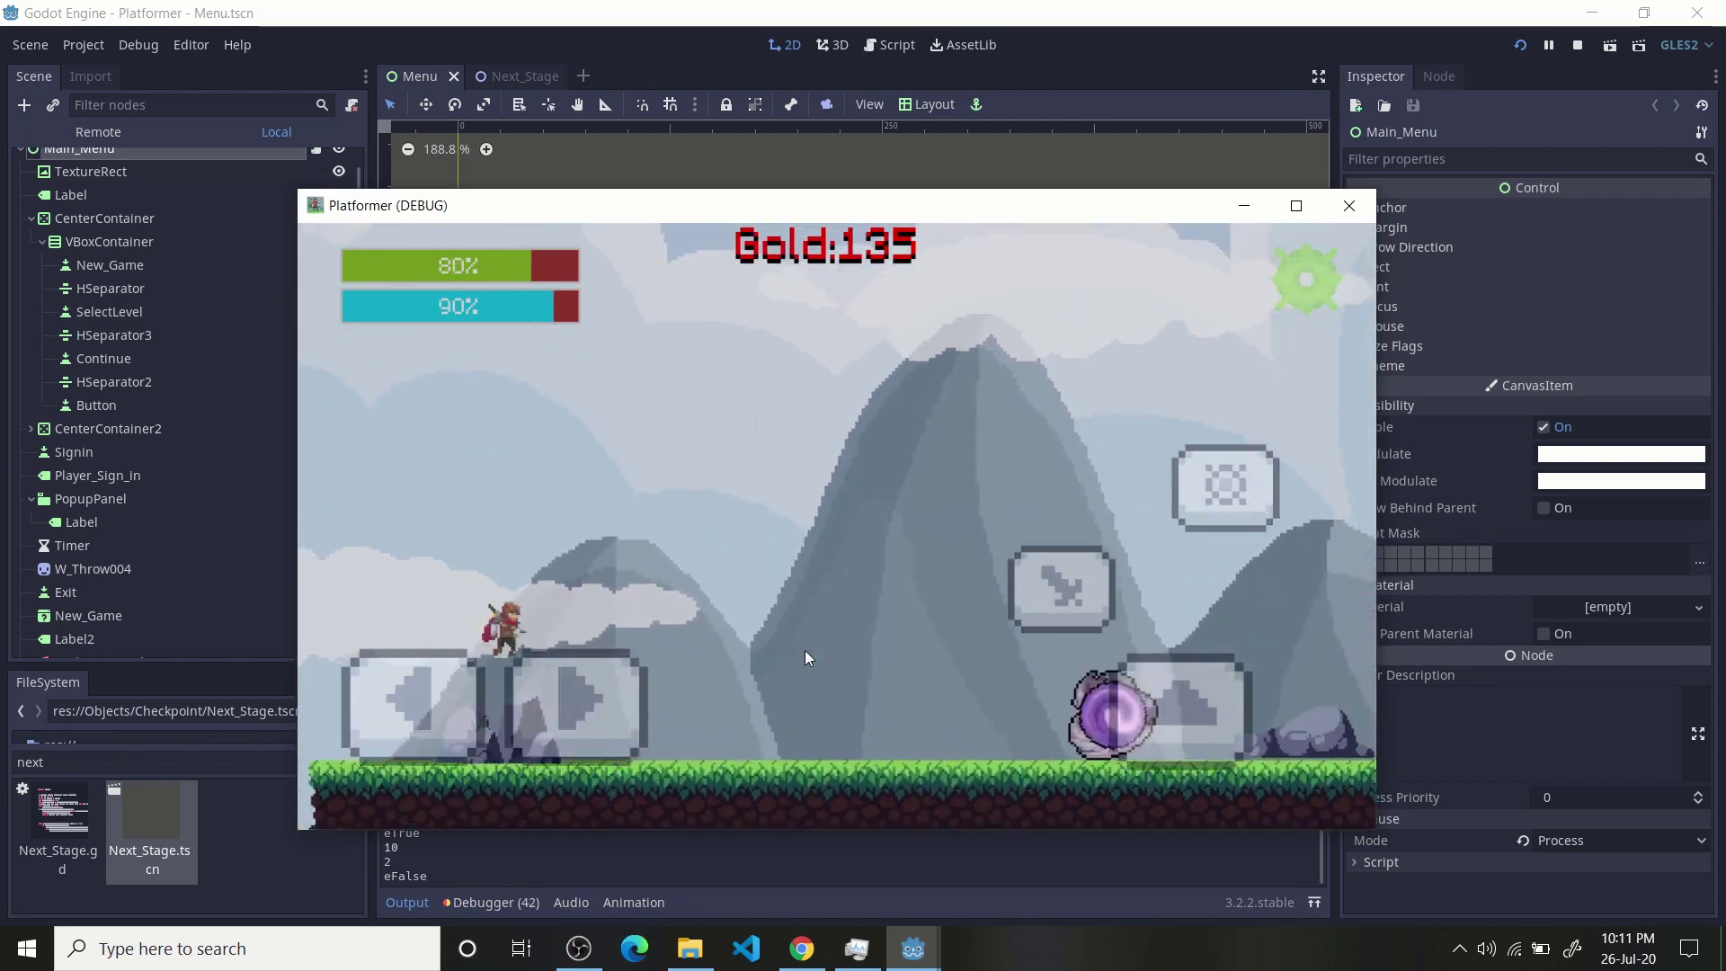
key(Up)
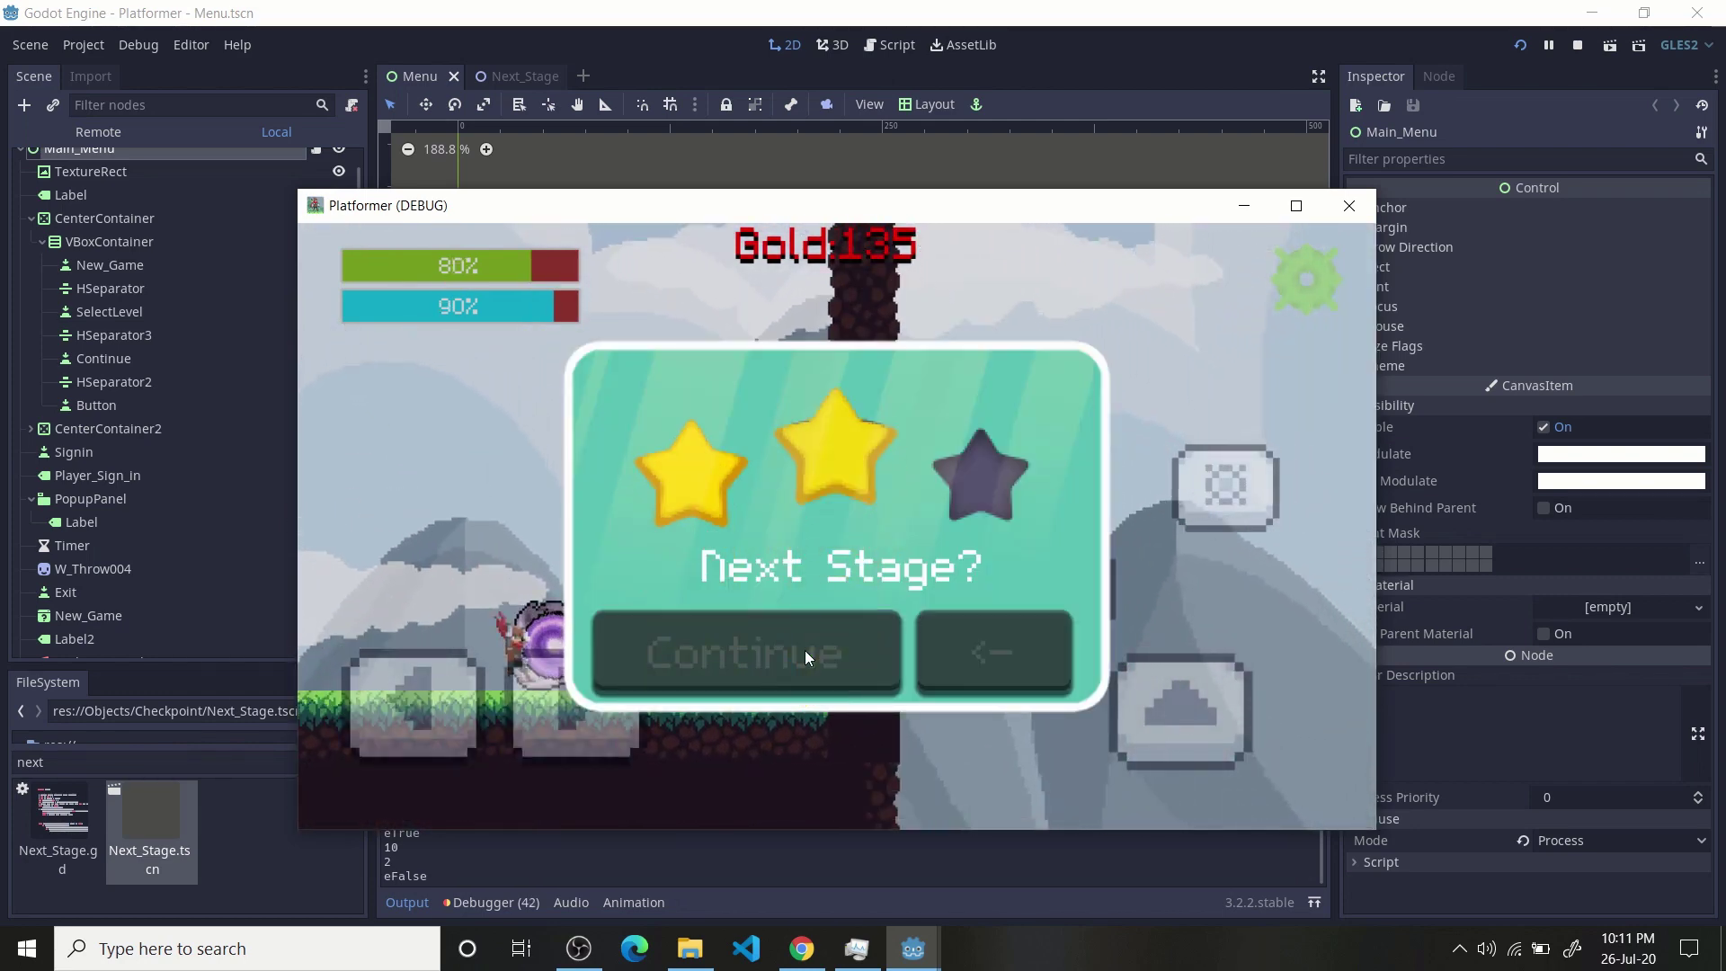
click(806, 650)
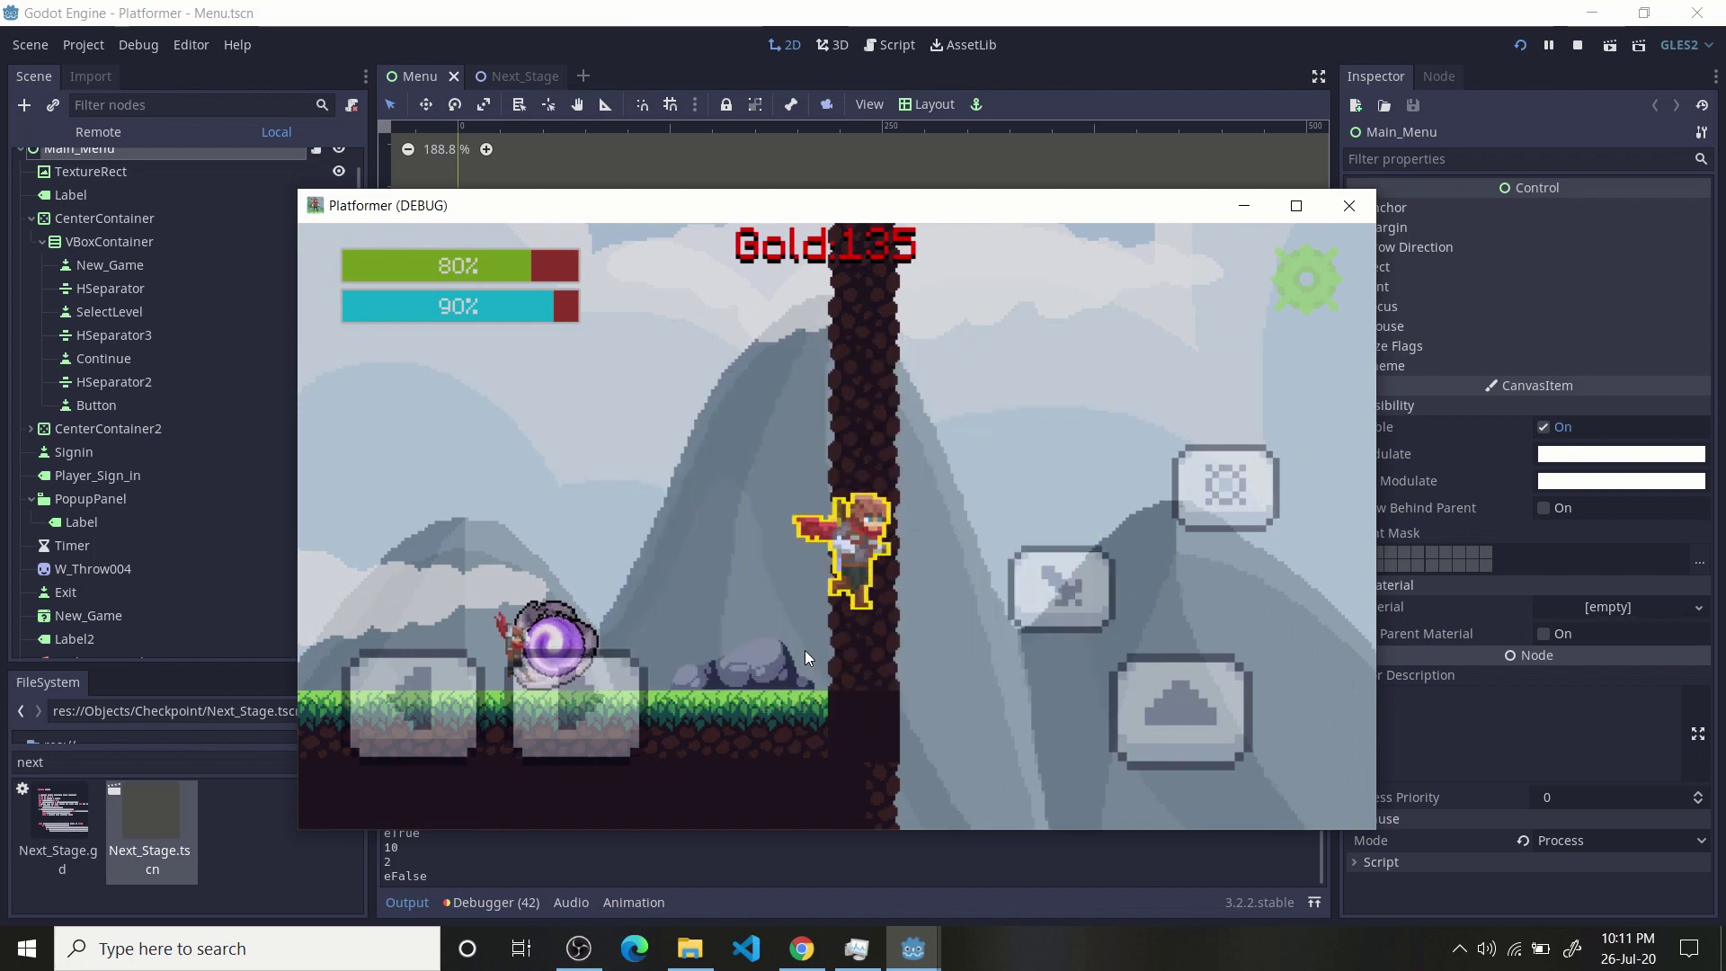
- Collect the purple gem and coins at the start of the third stage and jump over the spikes and enemy
key(Right)
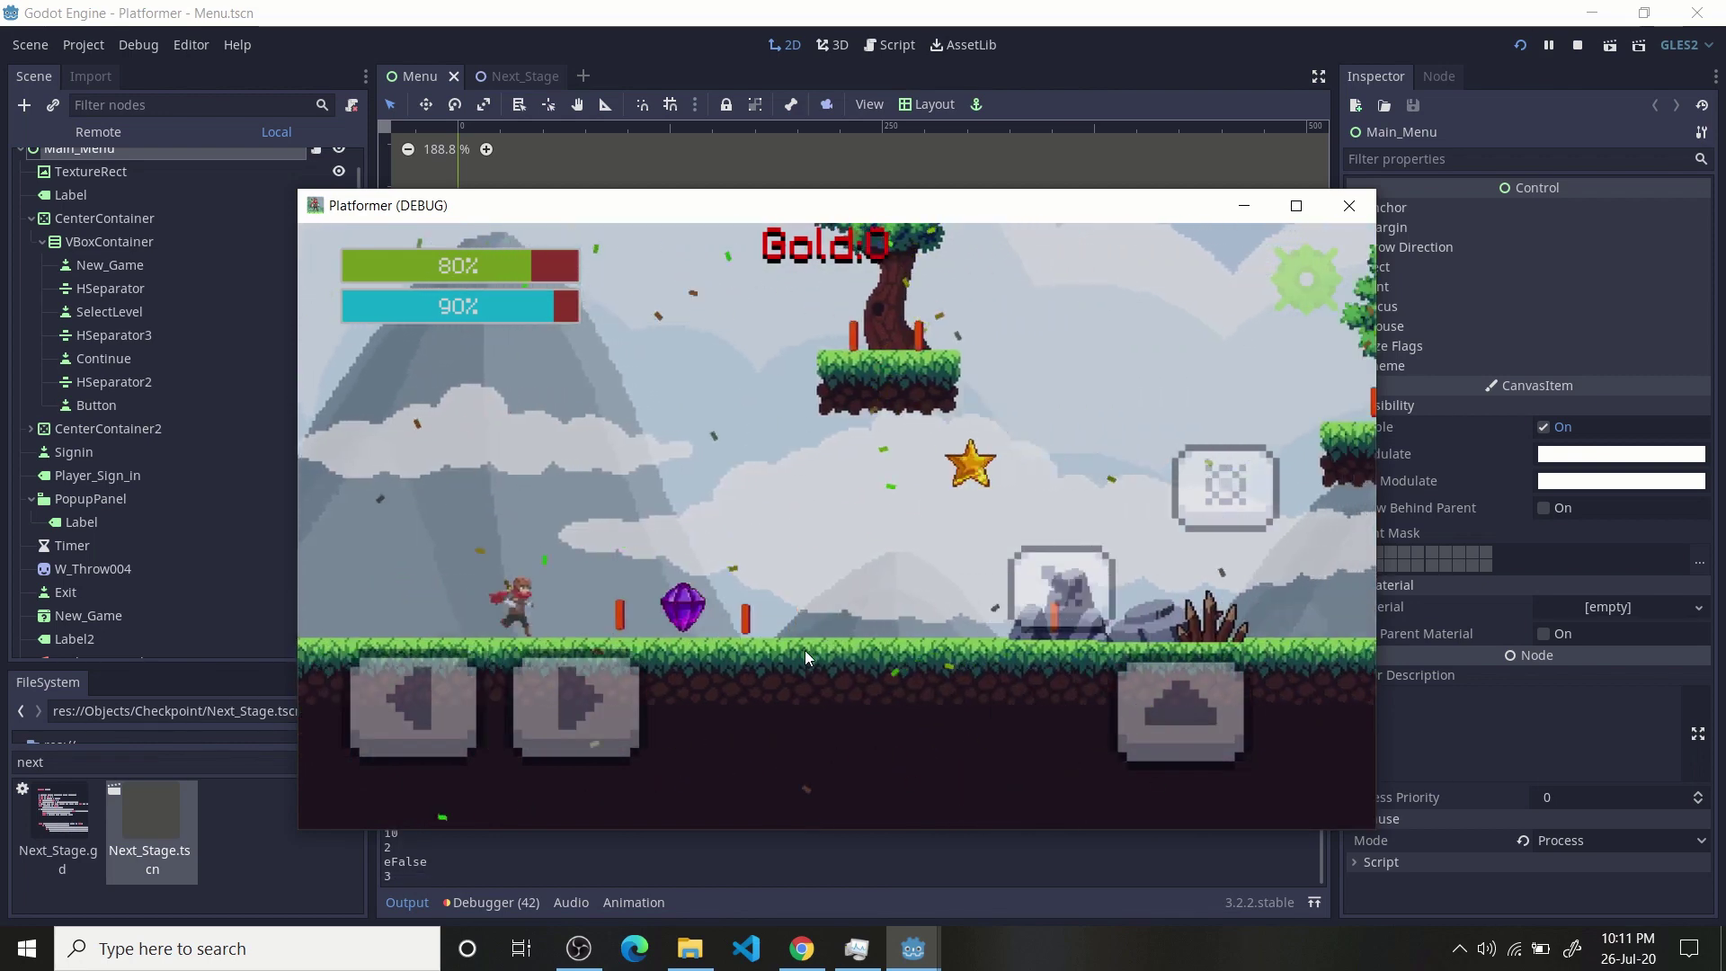
key(Up)
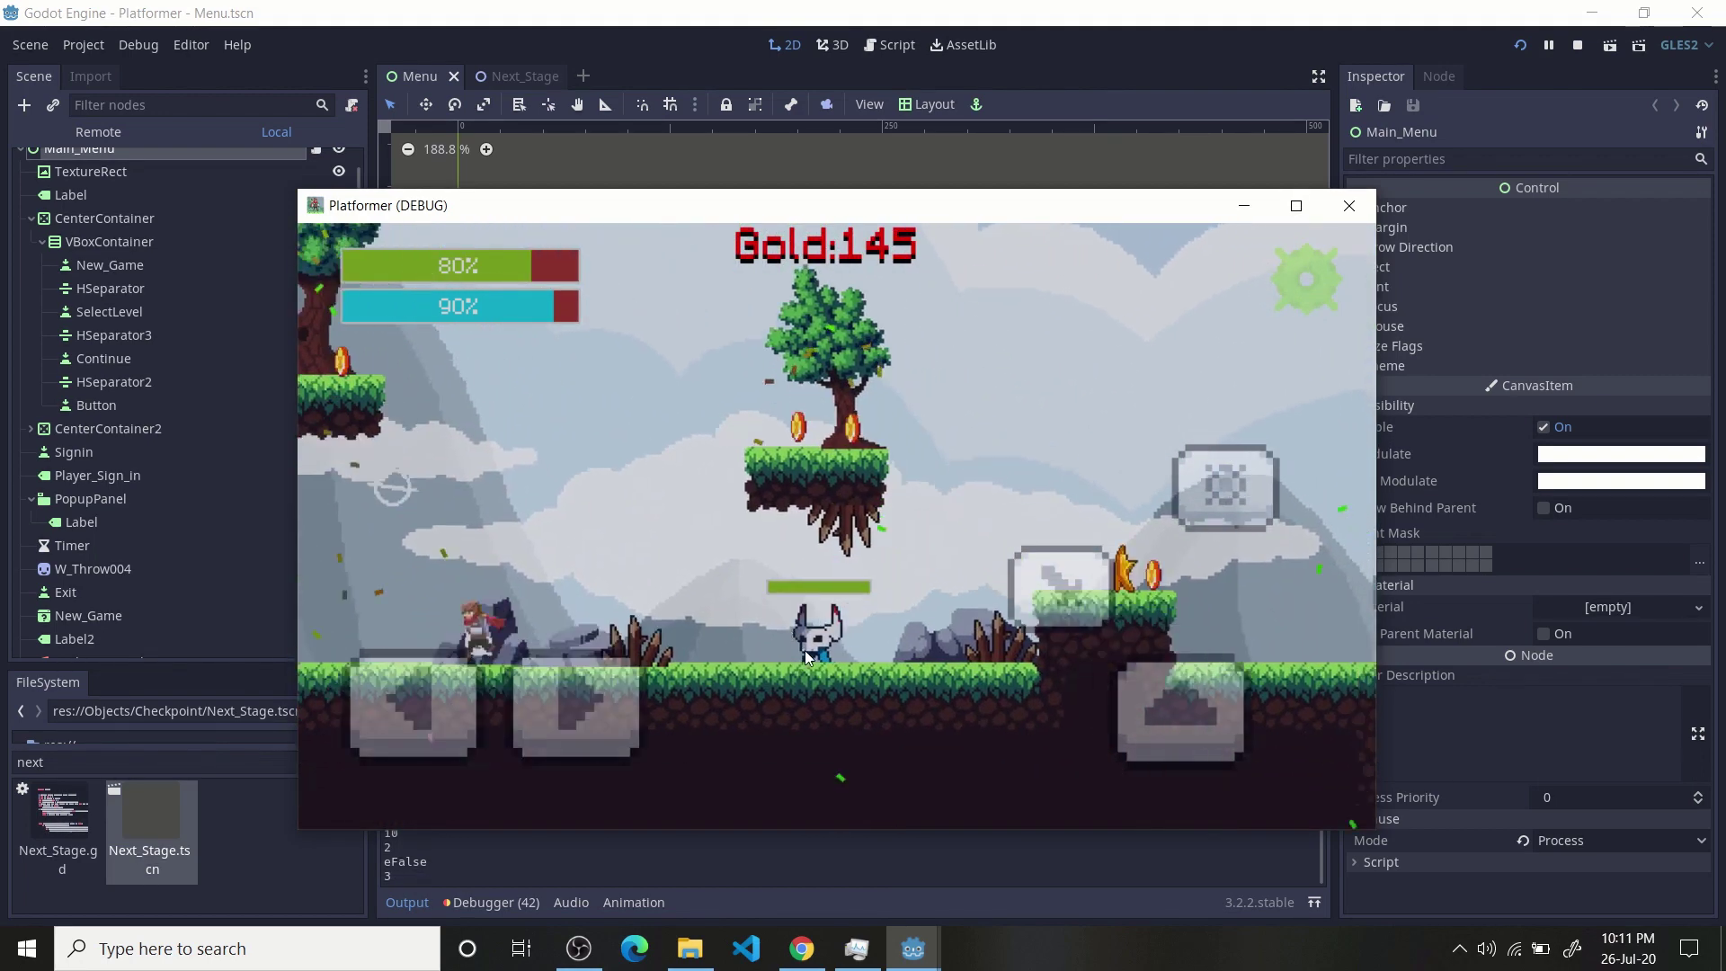
key(Left)
key(Right)
key(Up)
key(Up)
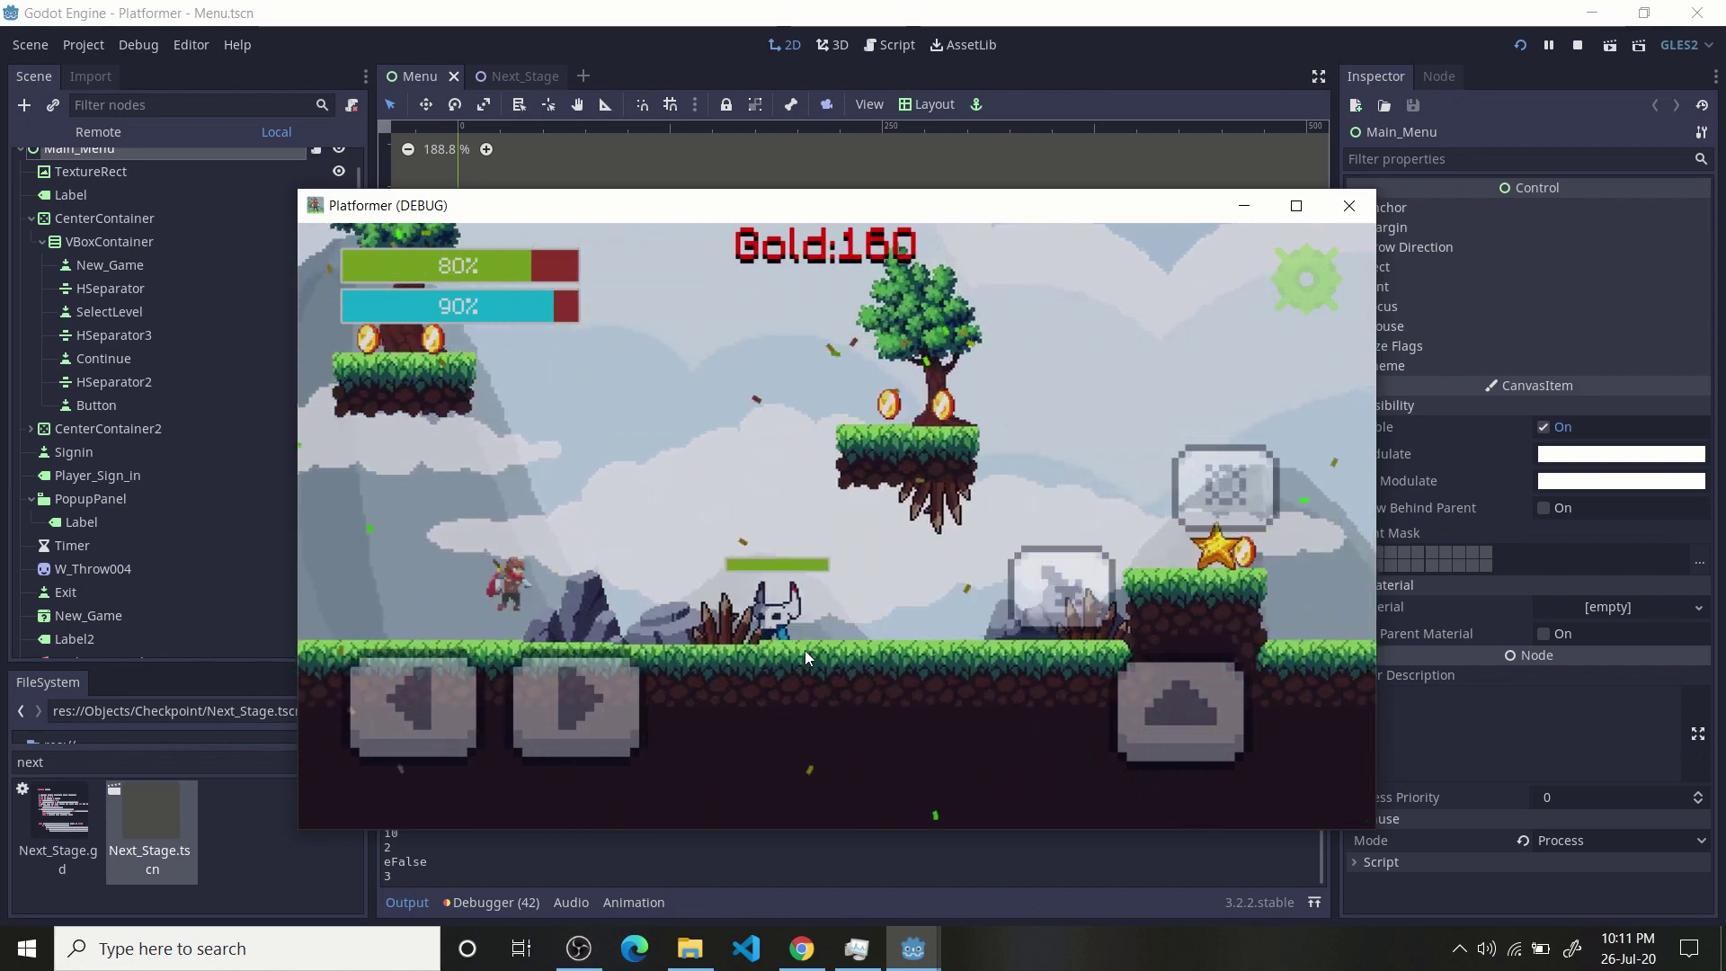
key(Left)
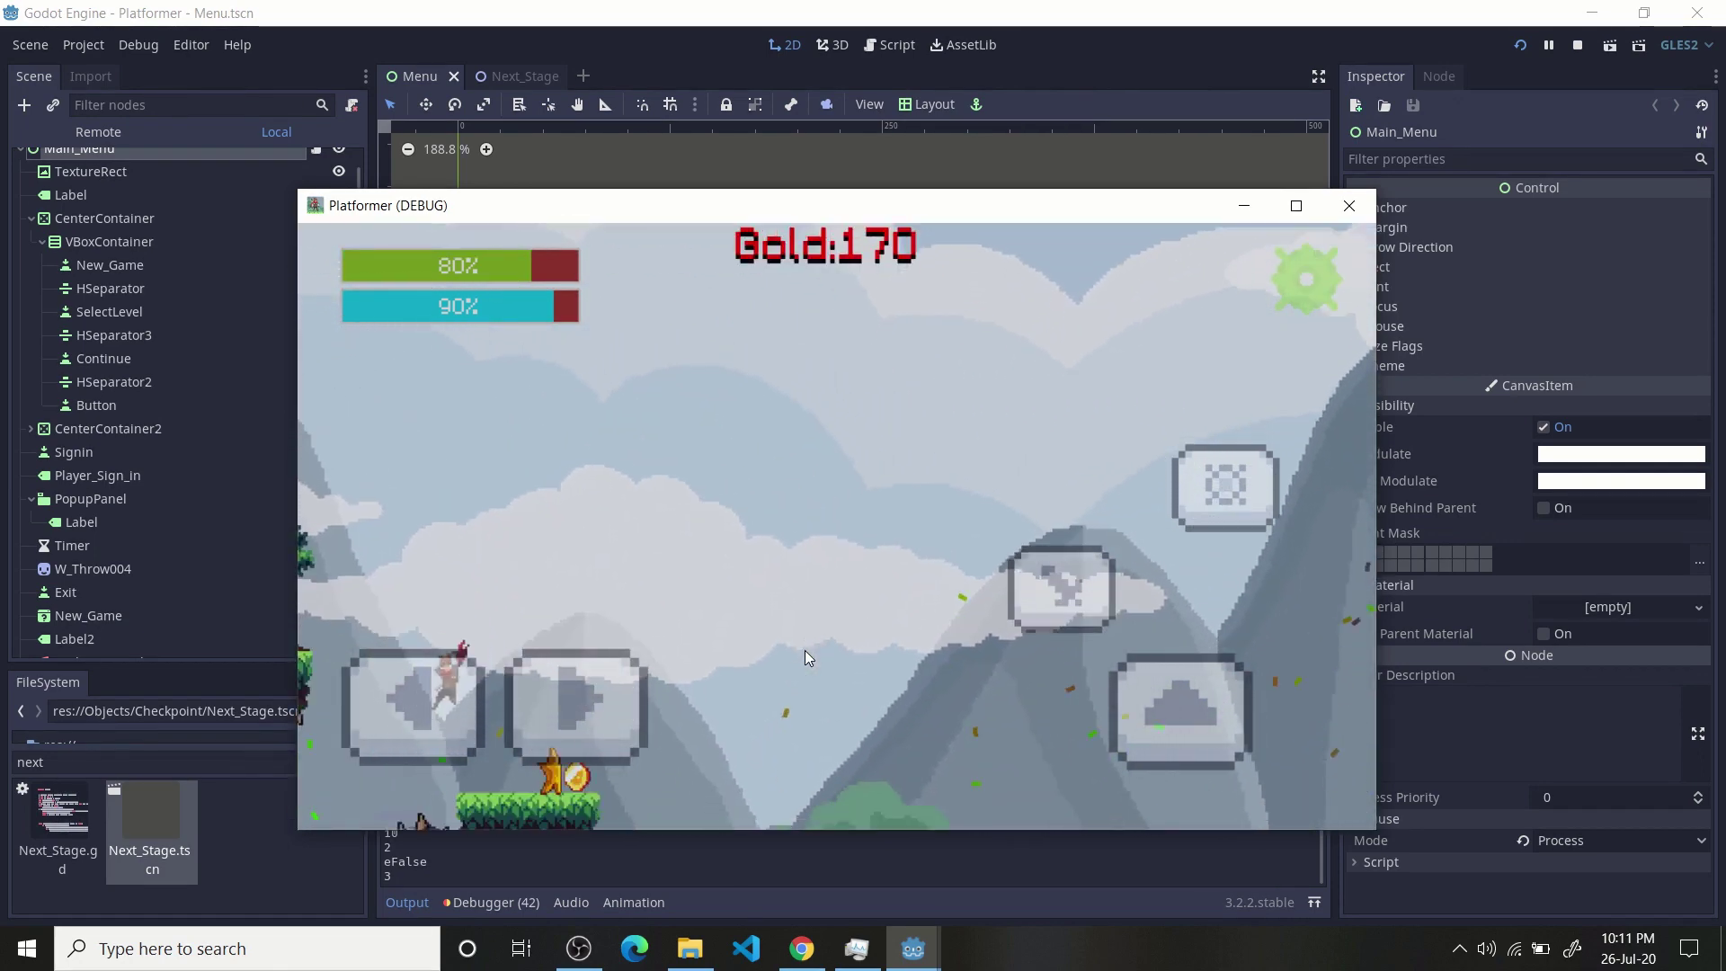
- Move past the spikes beside the raised block and collect the coin on top of it
key(Up)
key(Right)
key(Left)
key(Right)
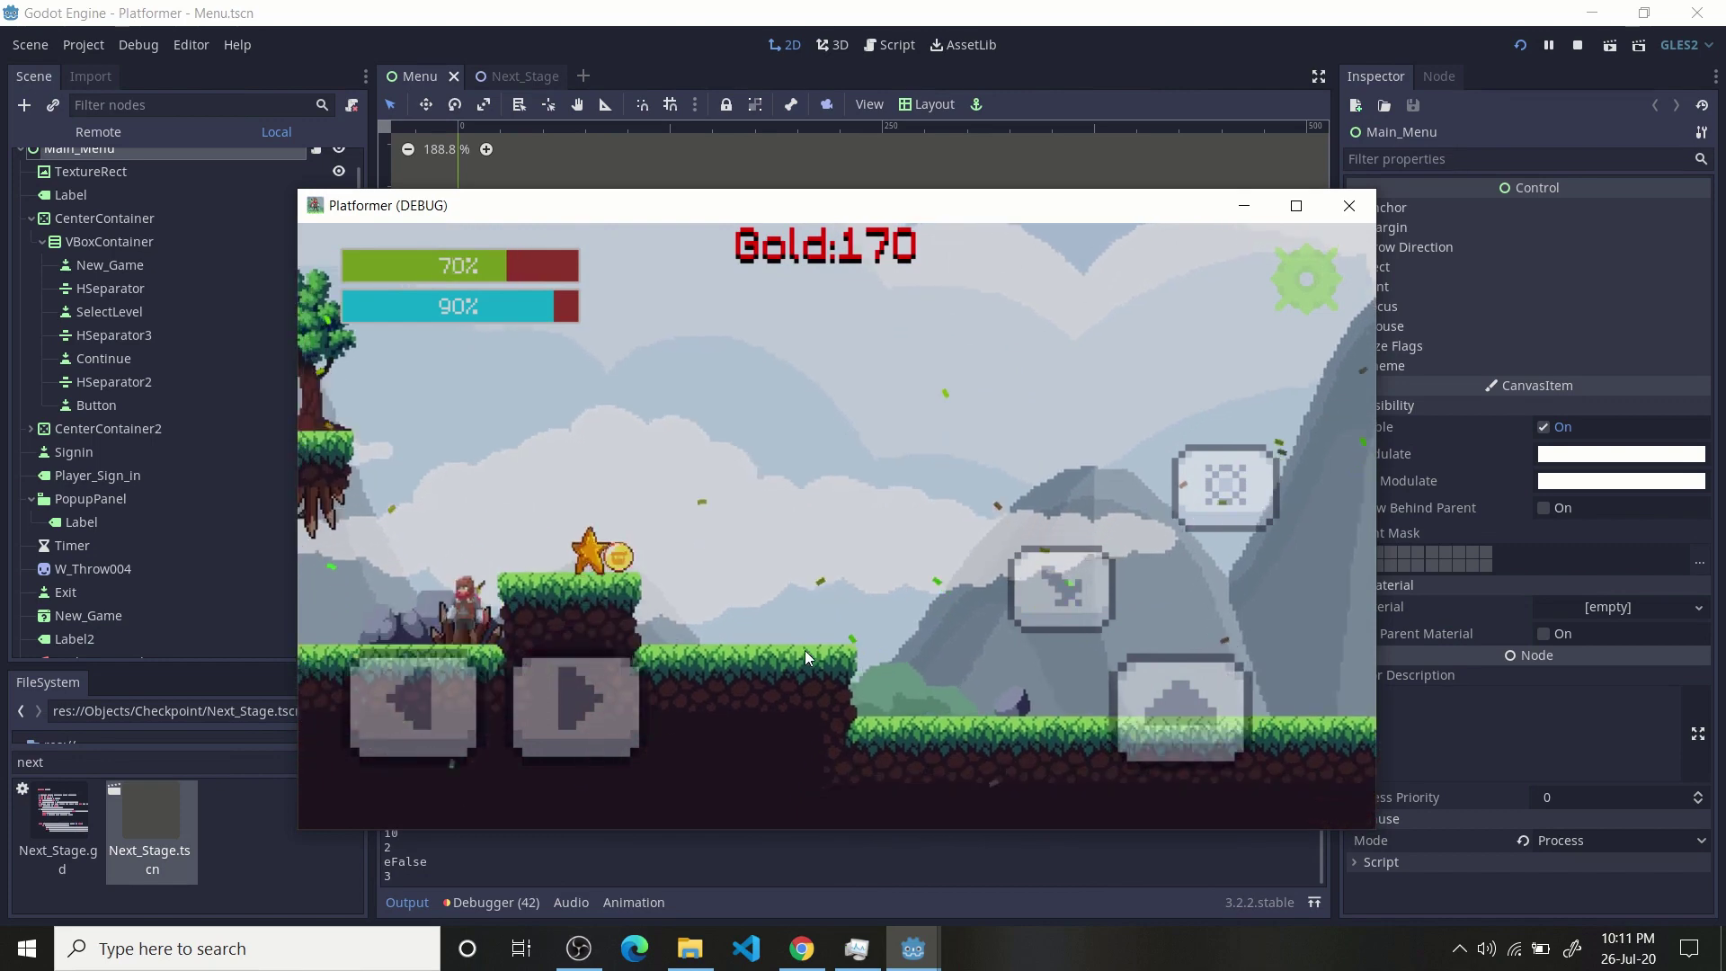
key(Right)
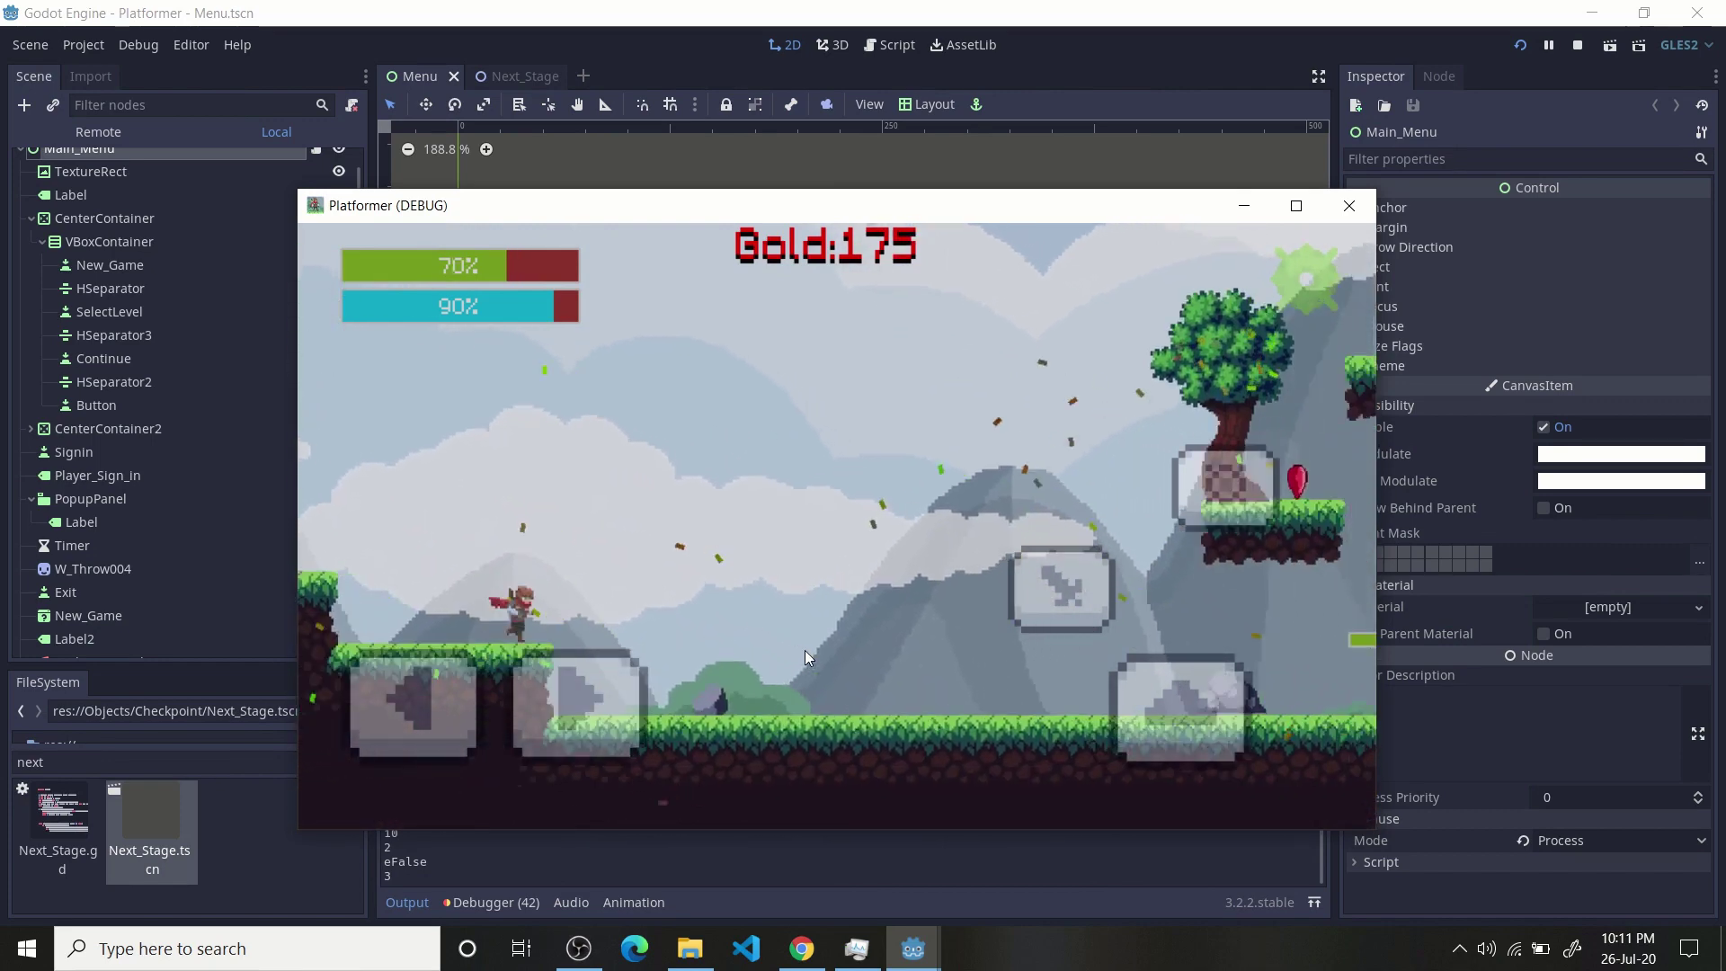
- Jump up to the tree platform and collect the heart there
key(Up)
key(Right)
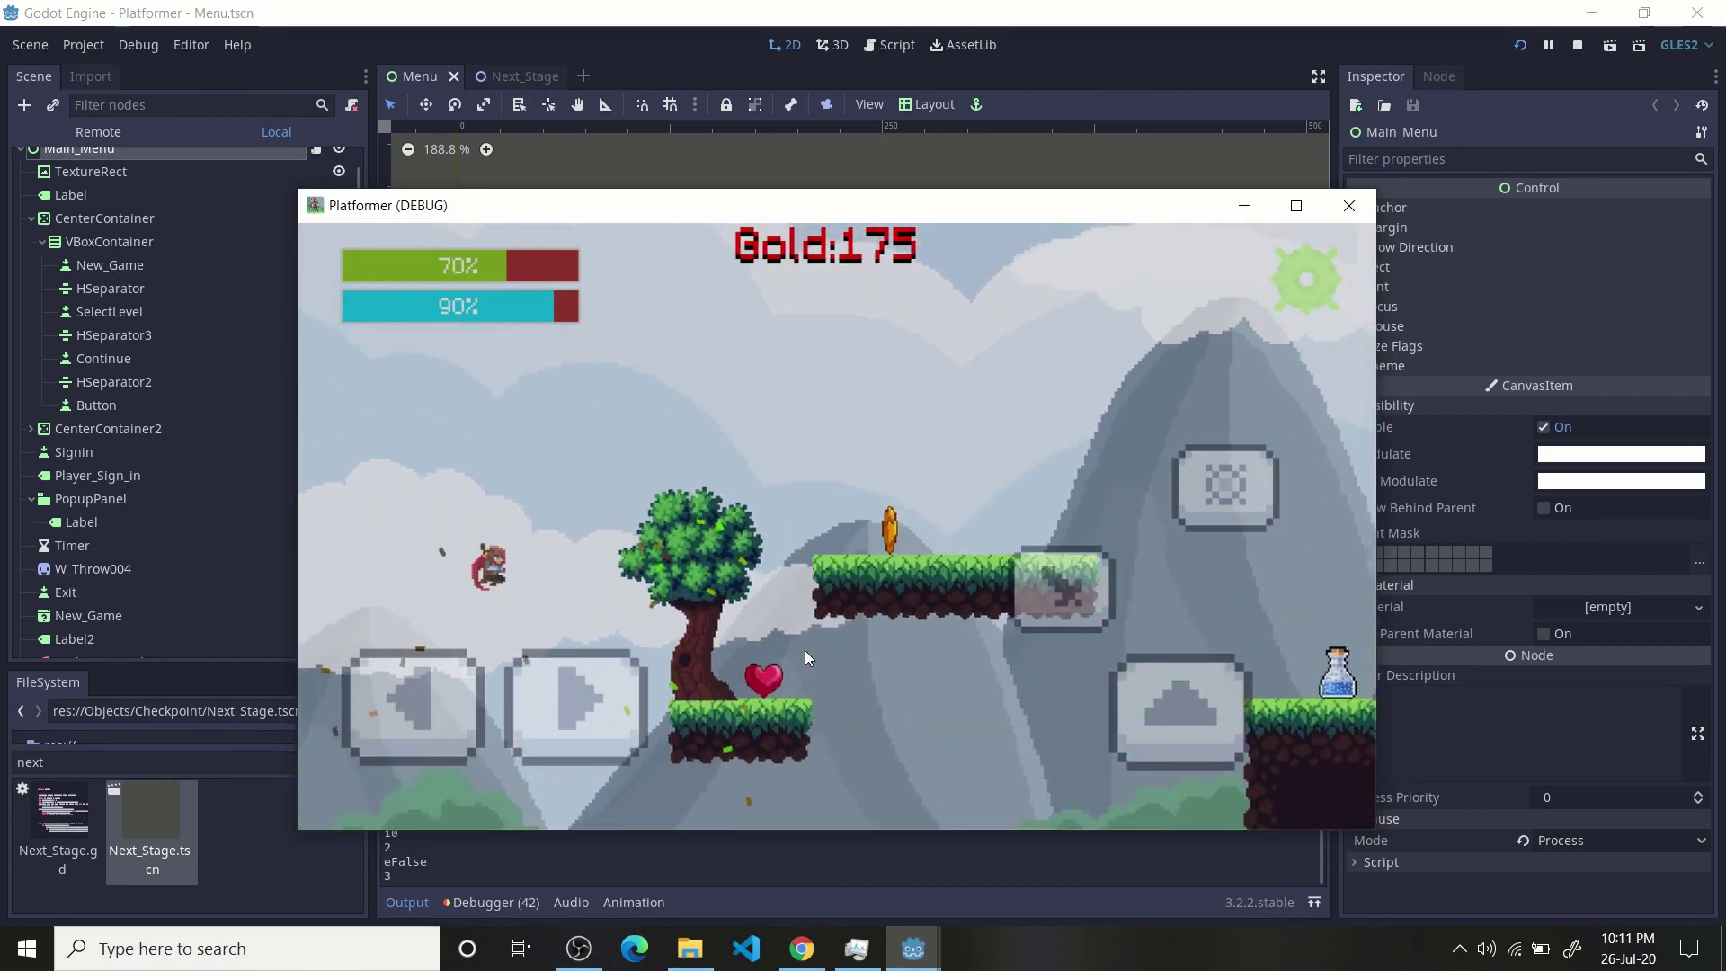
key(Left)
key(Up)
key(Right)
key(Right)
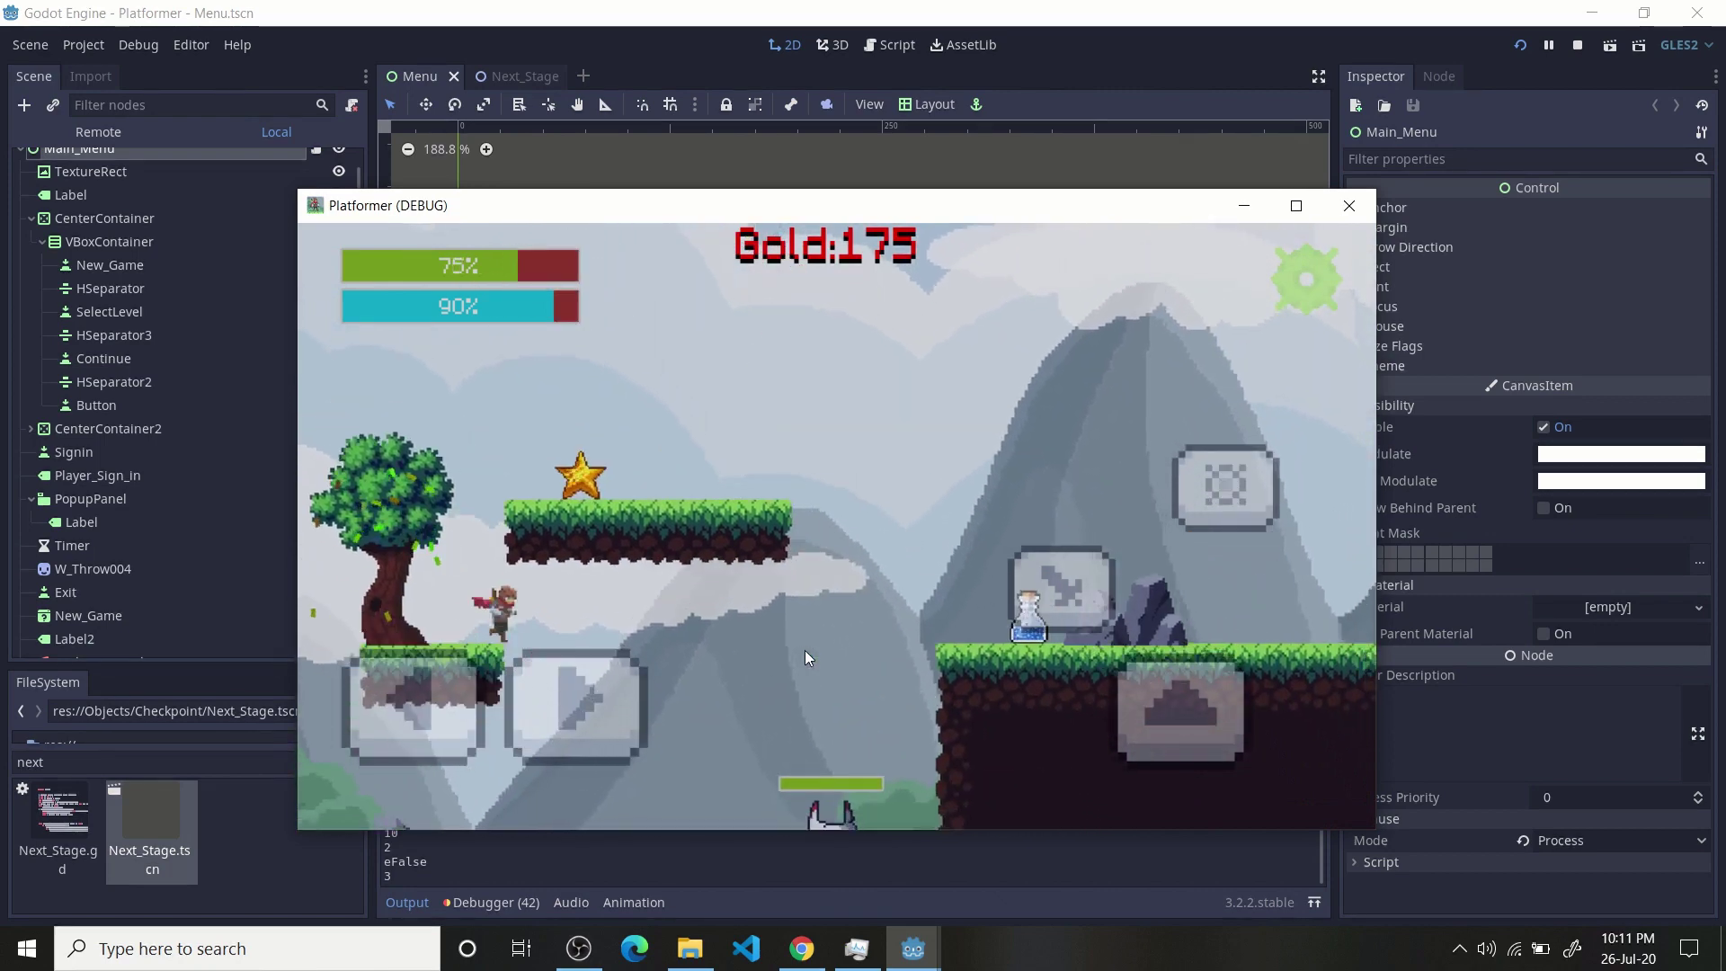
key(Left)
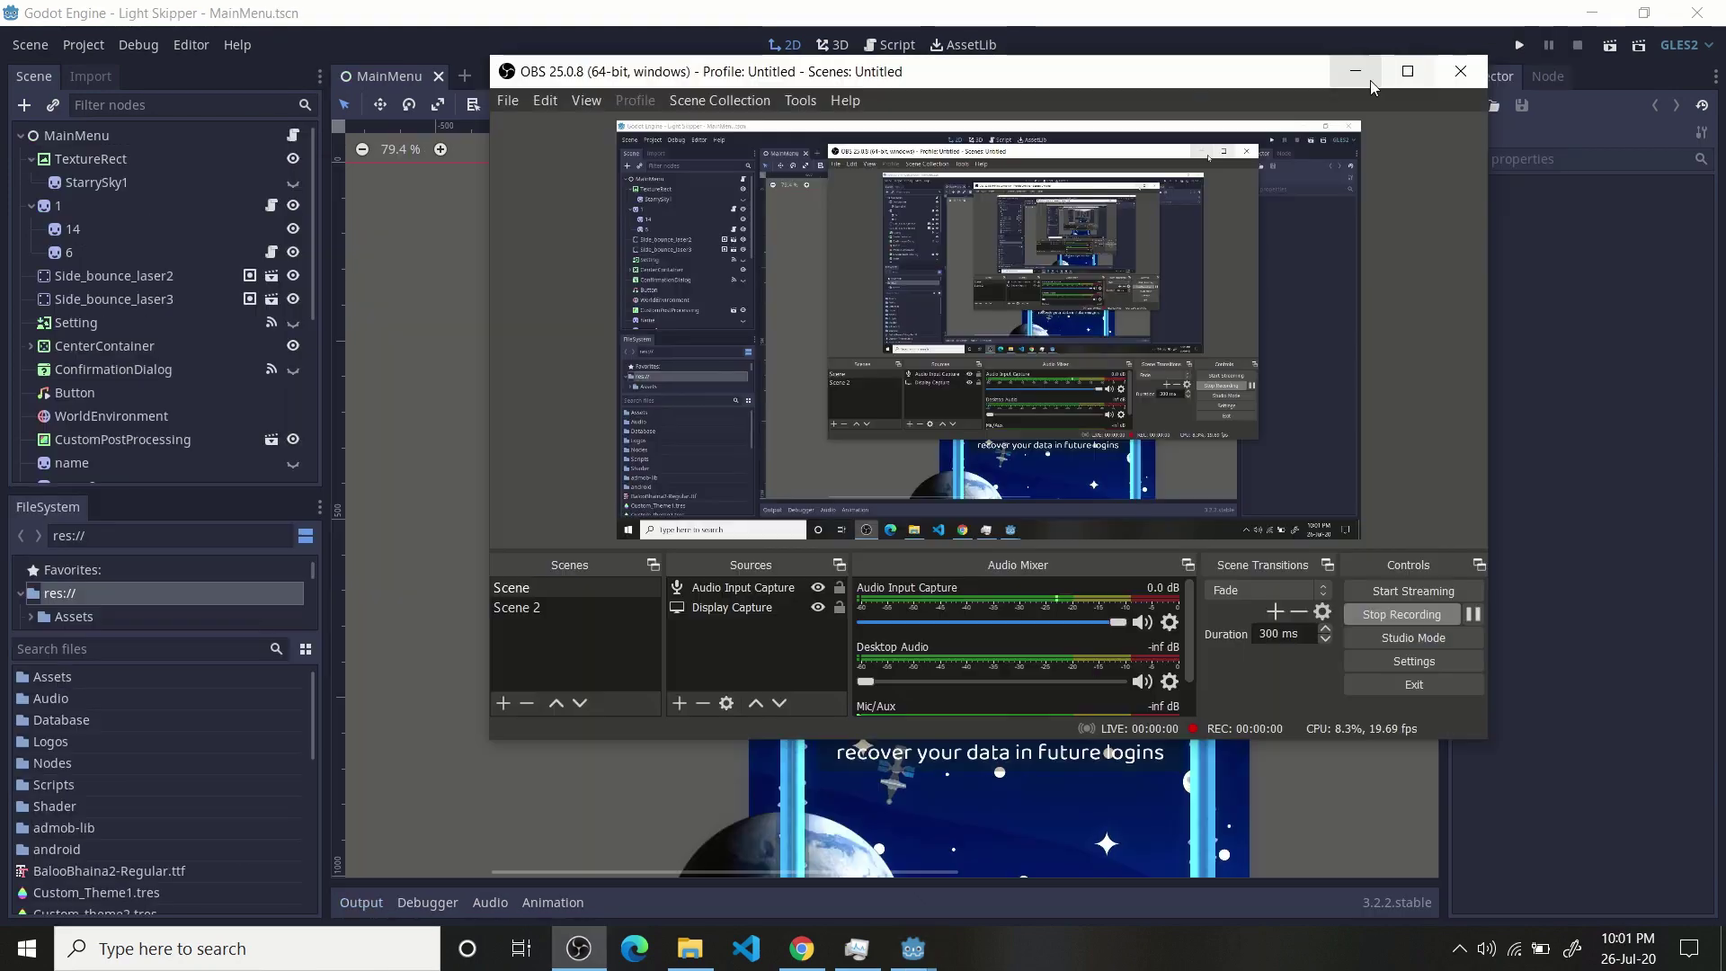
- Minimize the OBS recording window to return to the Light Skipper MainMenu scene in Godot
click(1359, 78)
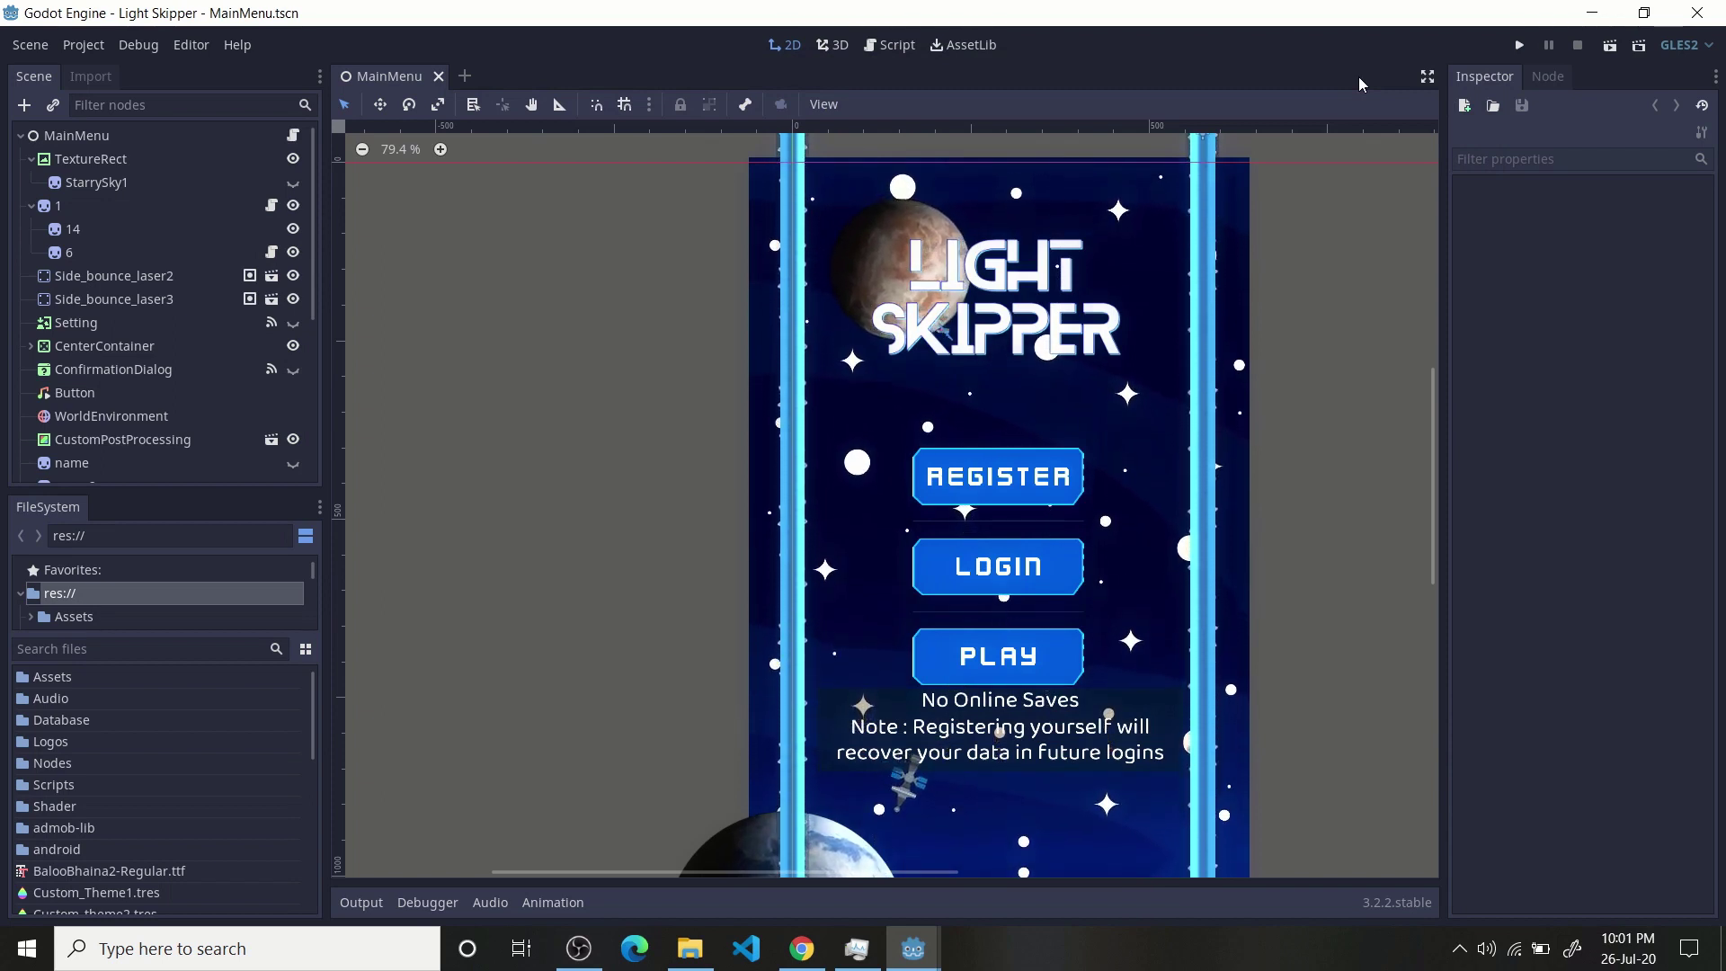
middle_drag(1345, 315, 1241, 263)
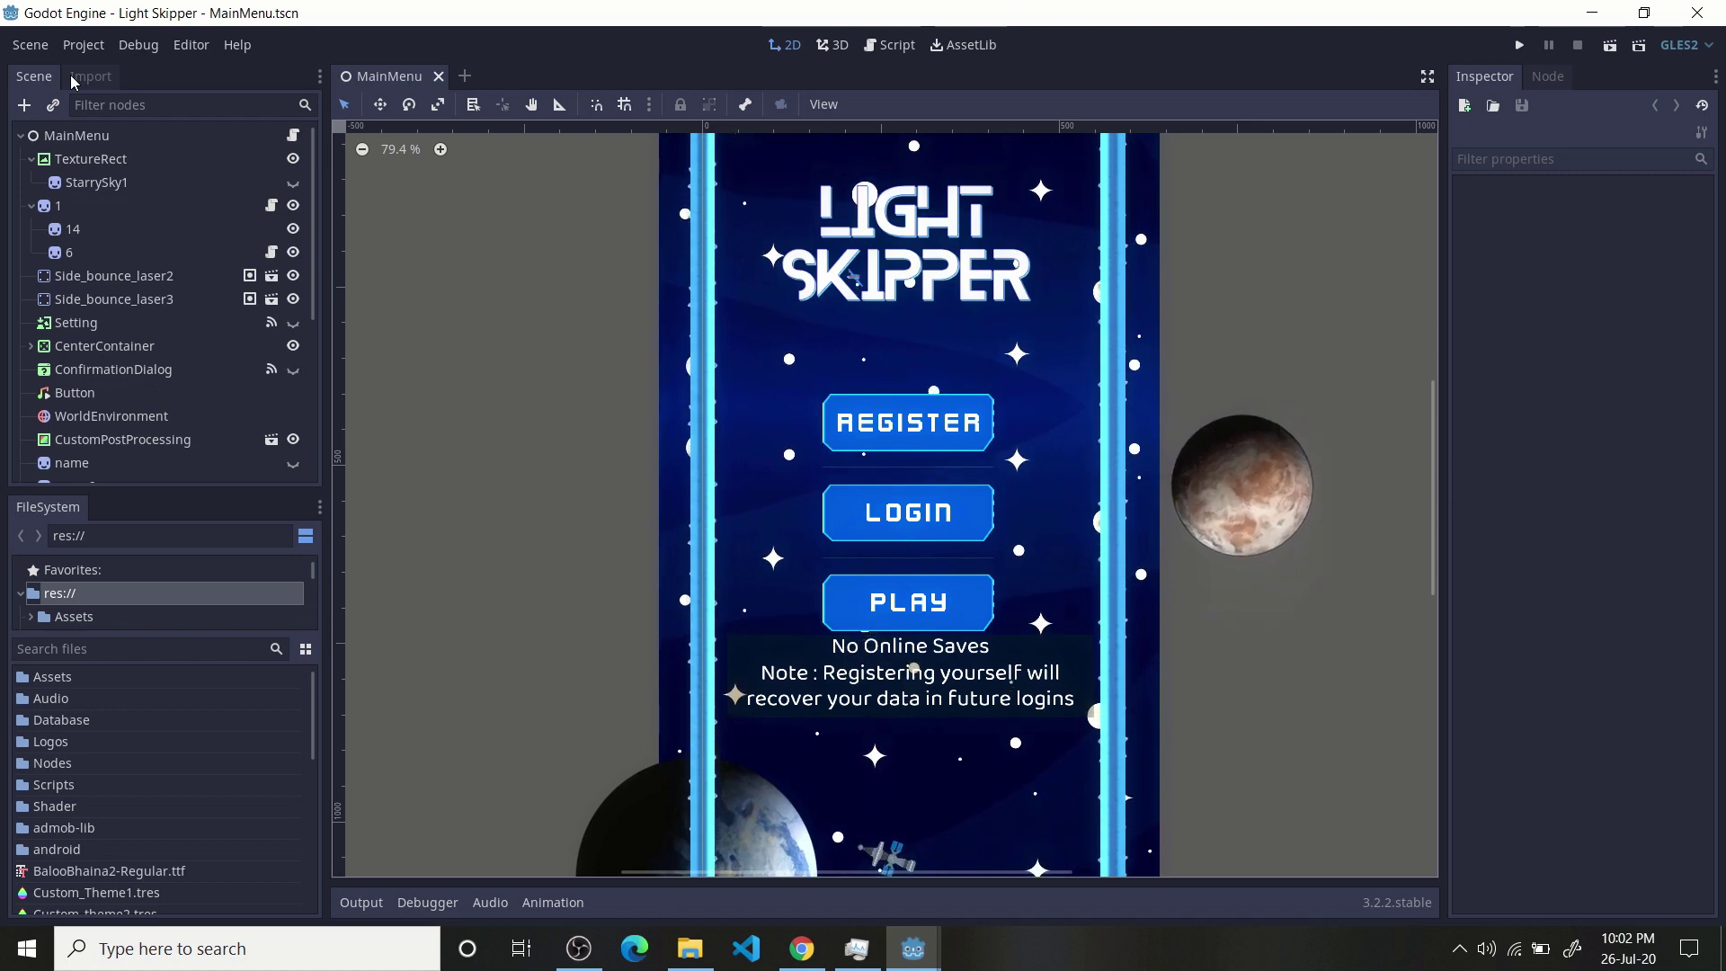
click(82, 45)
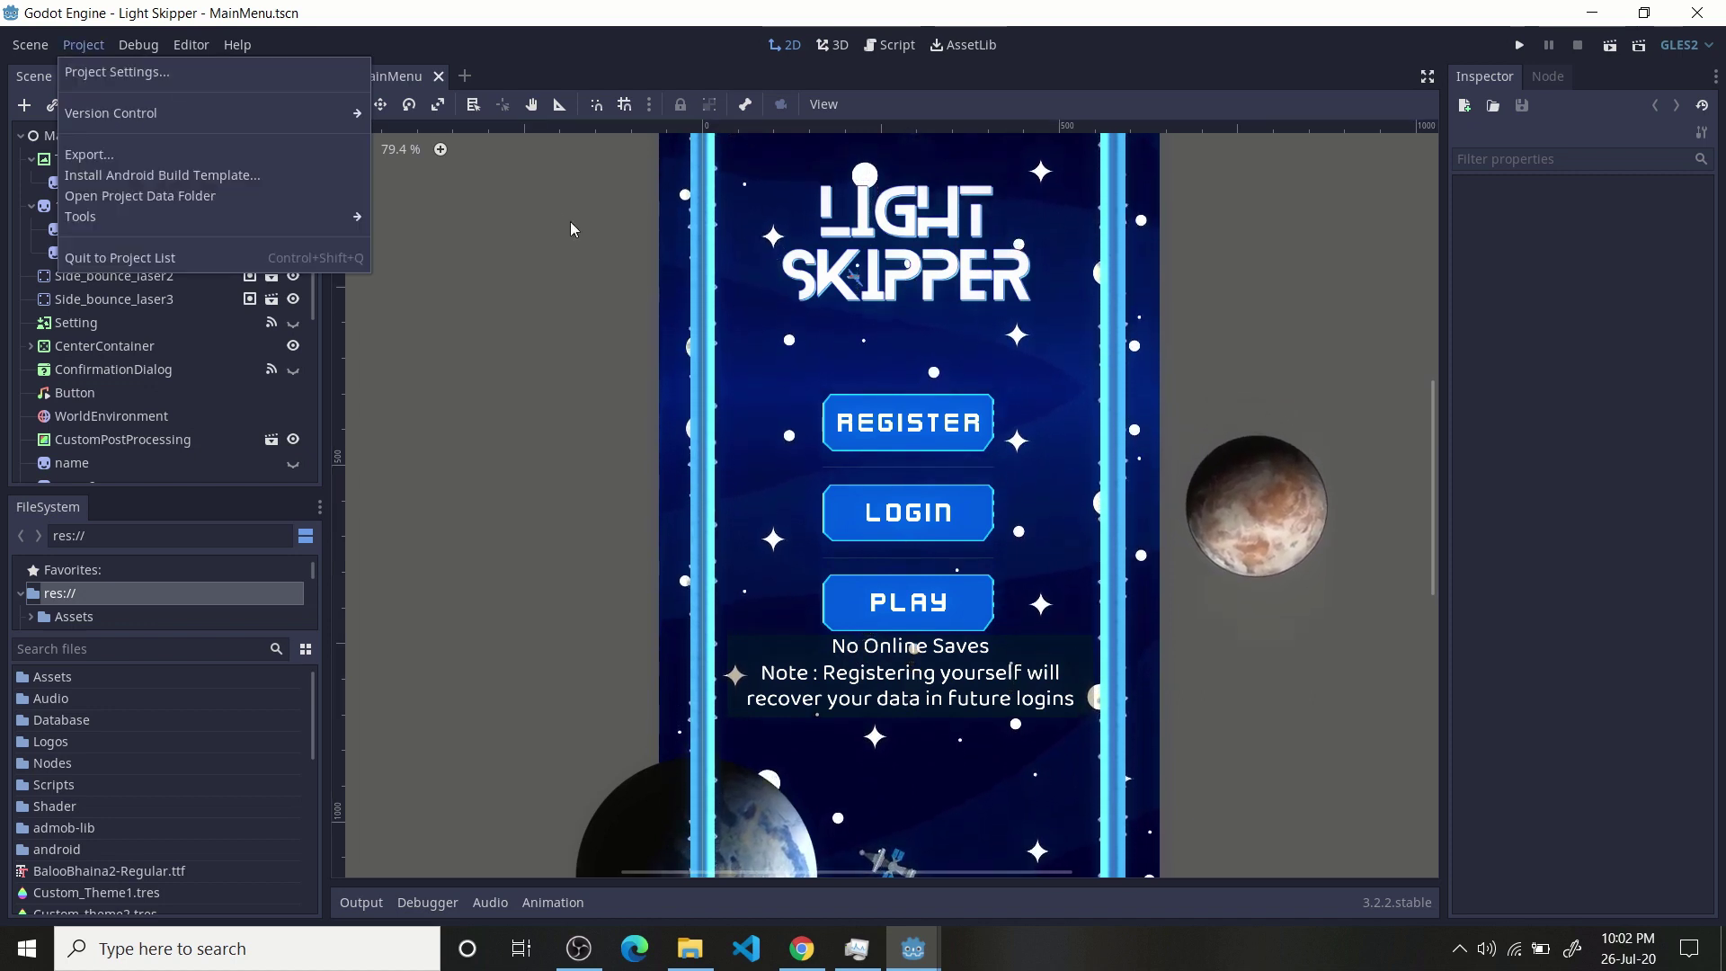
click(180, 580)
scroll(114, 719, down, 3)
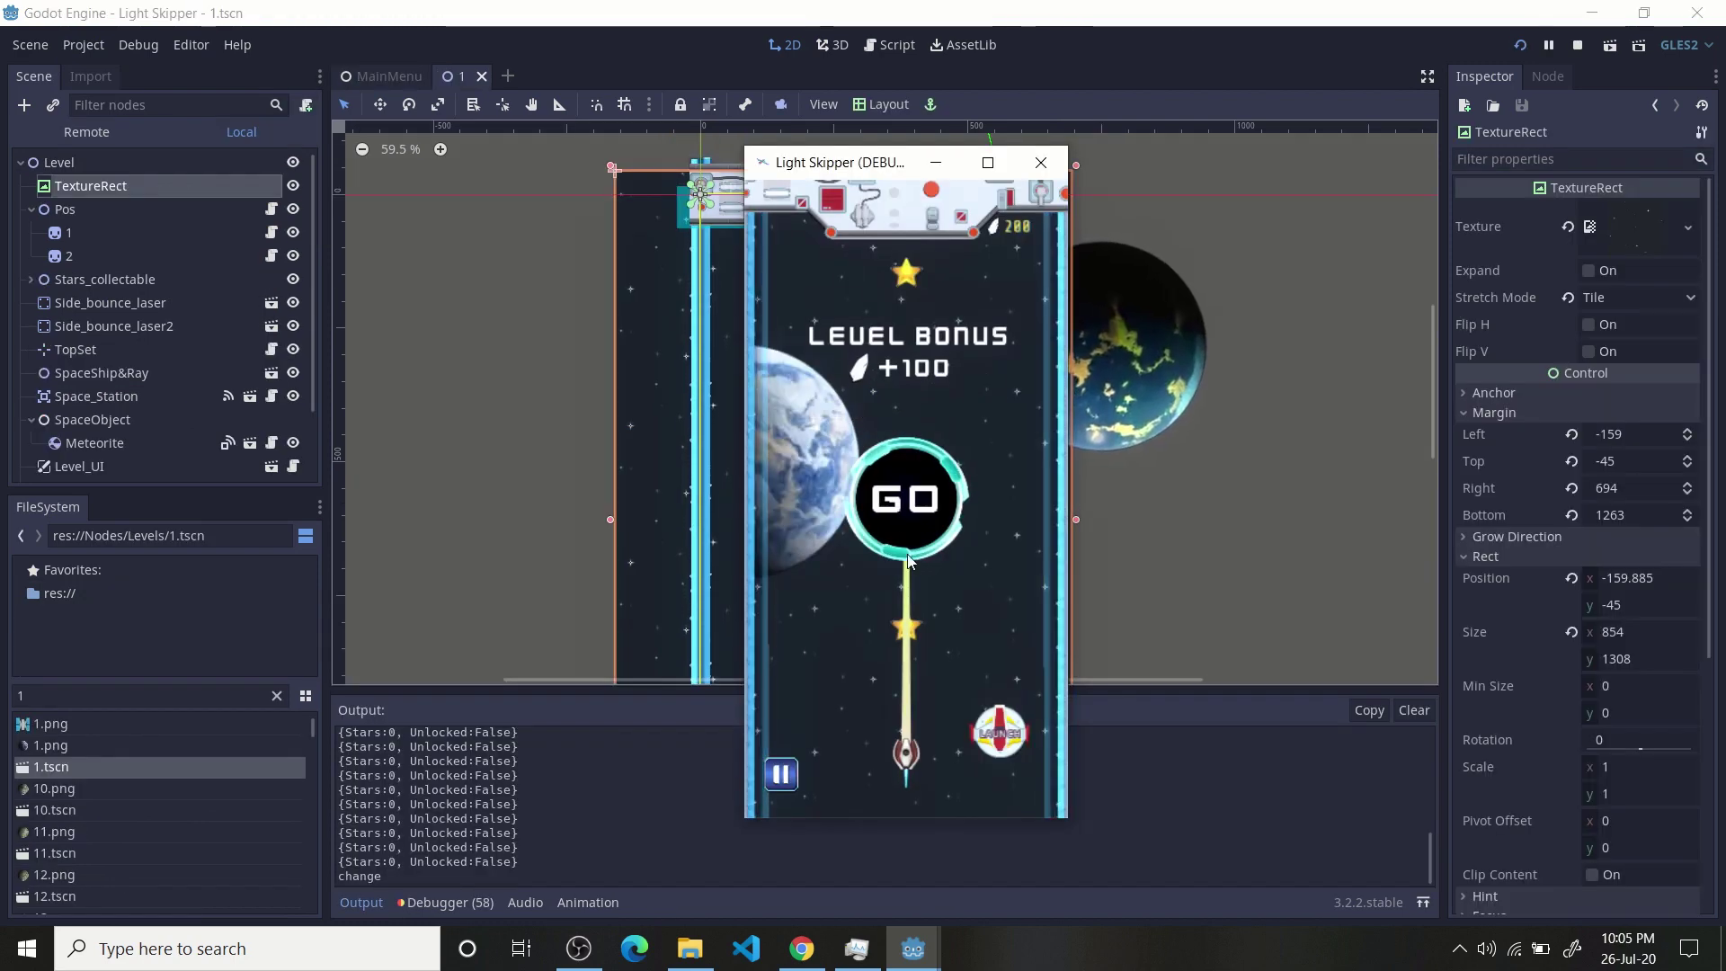
- Start the first Light Skipper level, launch the ship through the stars and continue to the next level
click(909, 555)
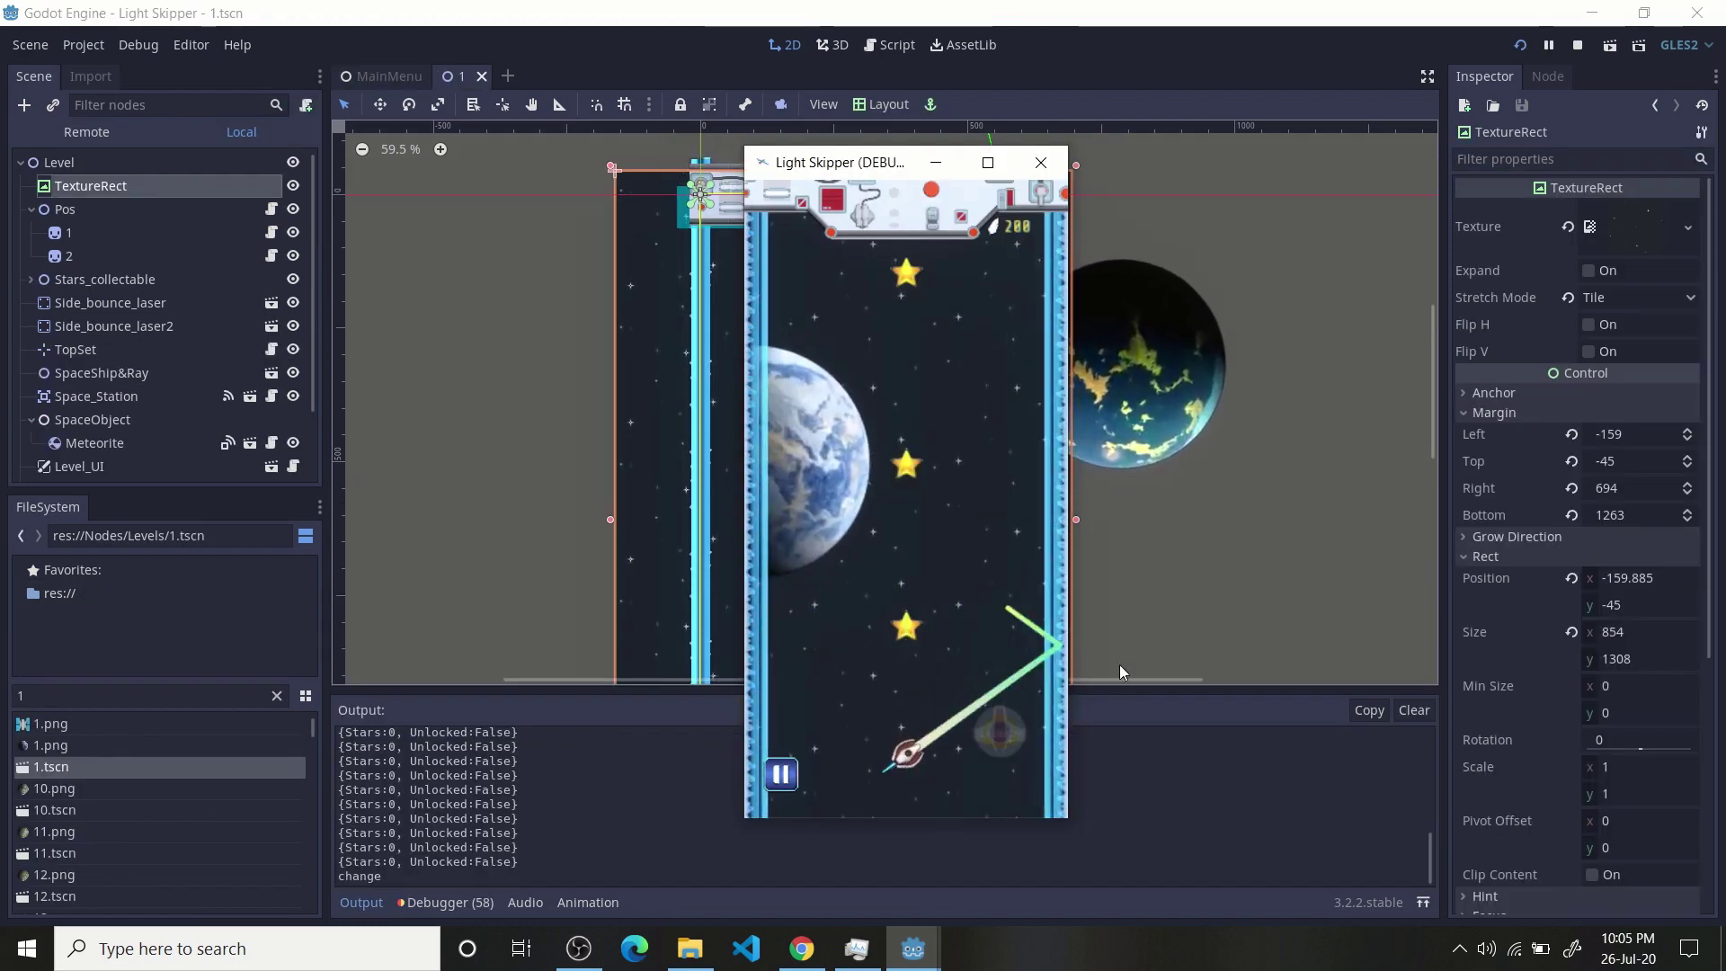
click(1000, 736)
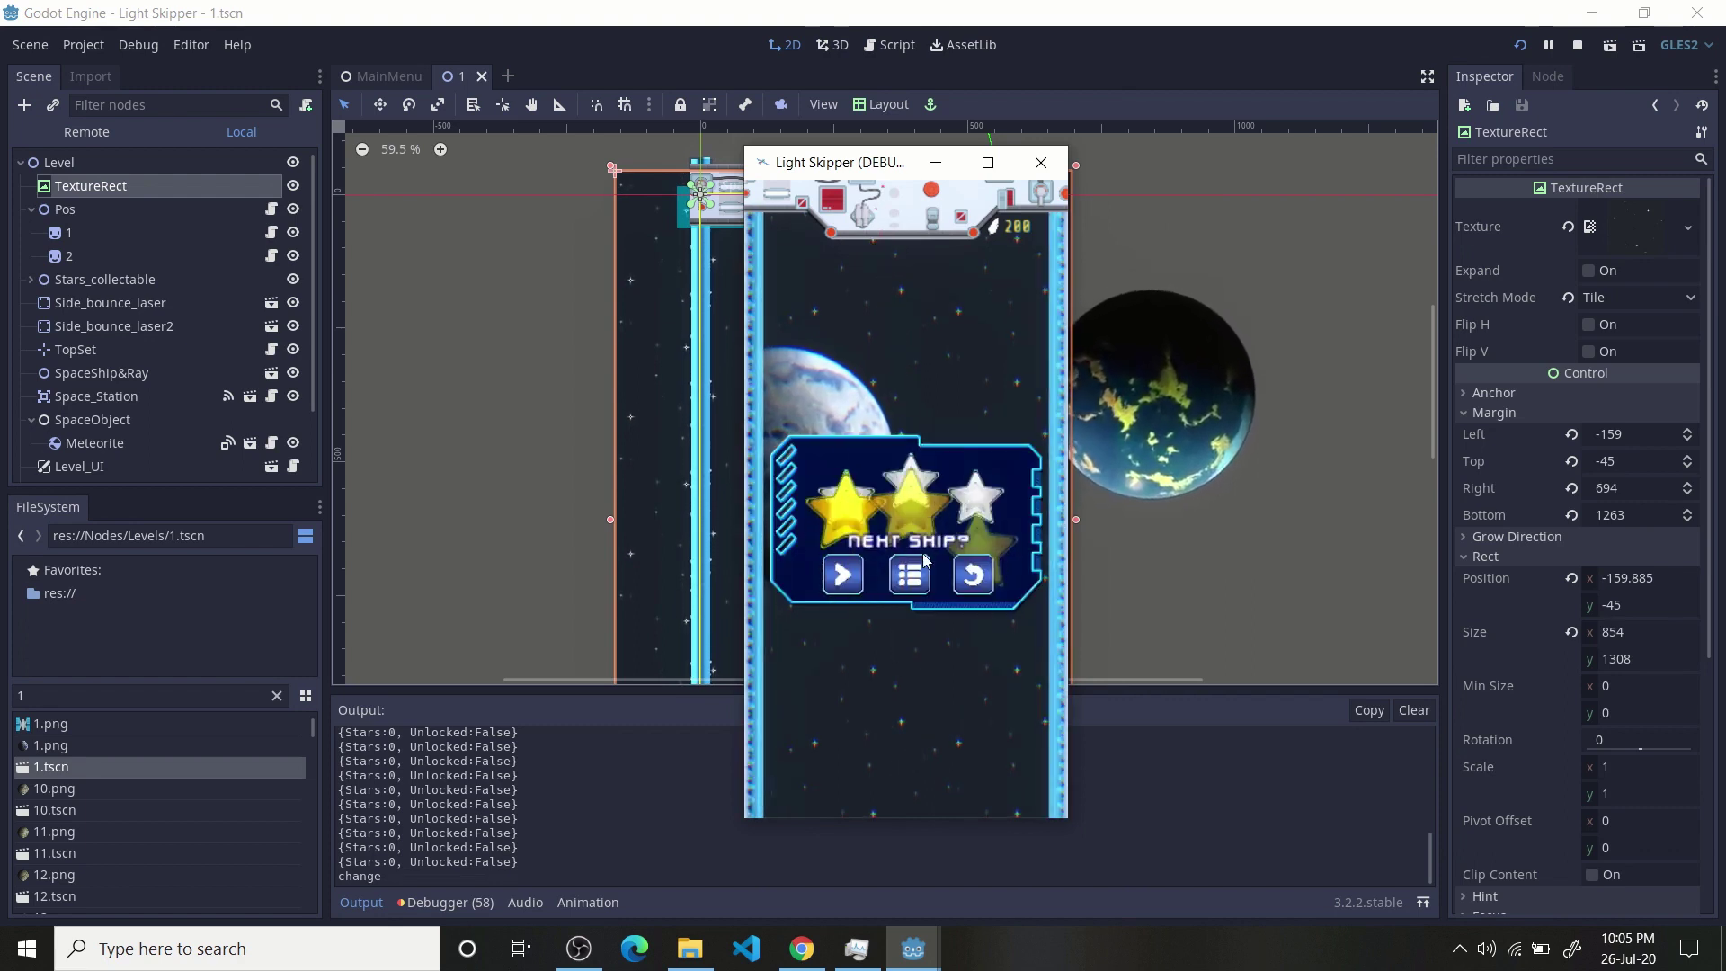
click(847, 575)
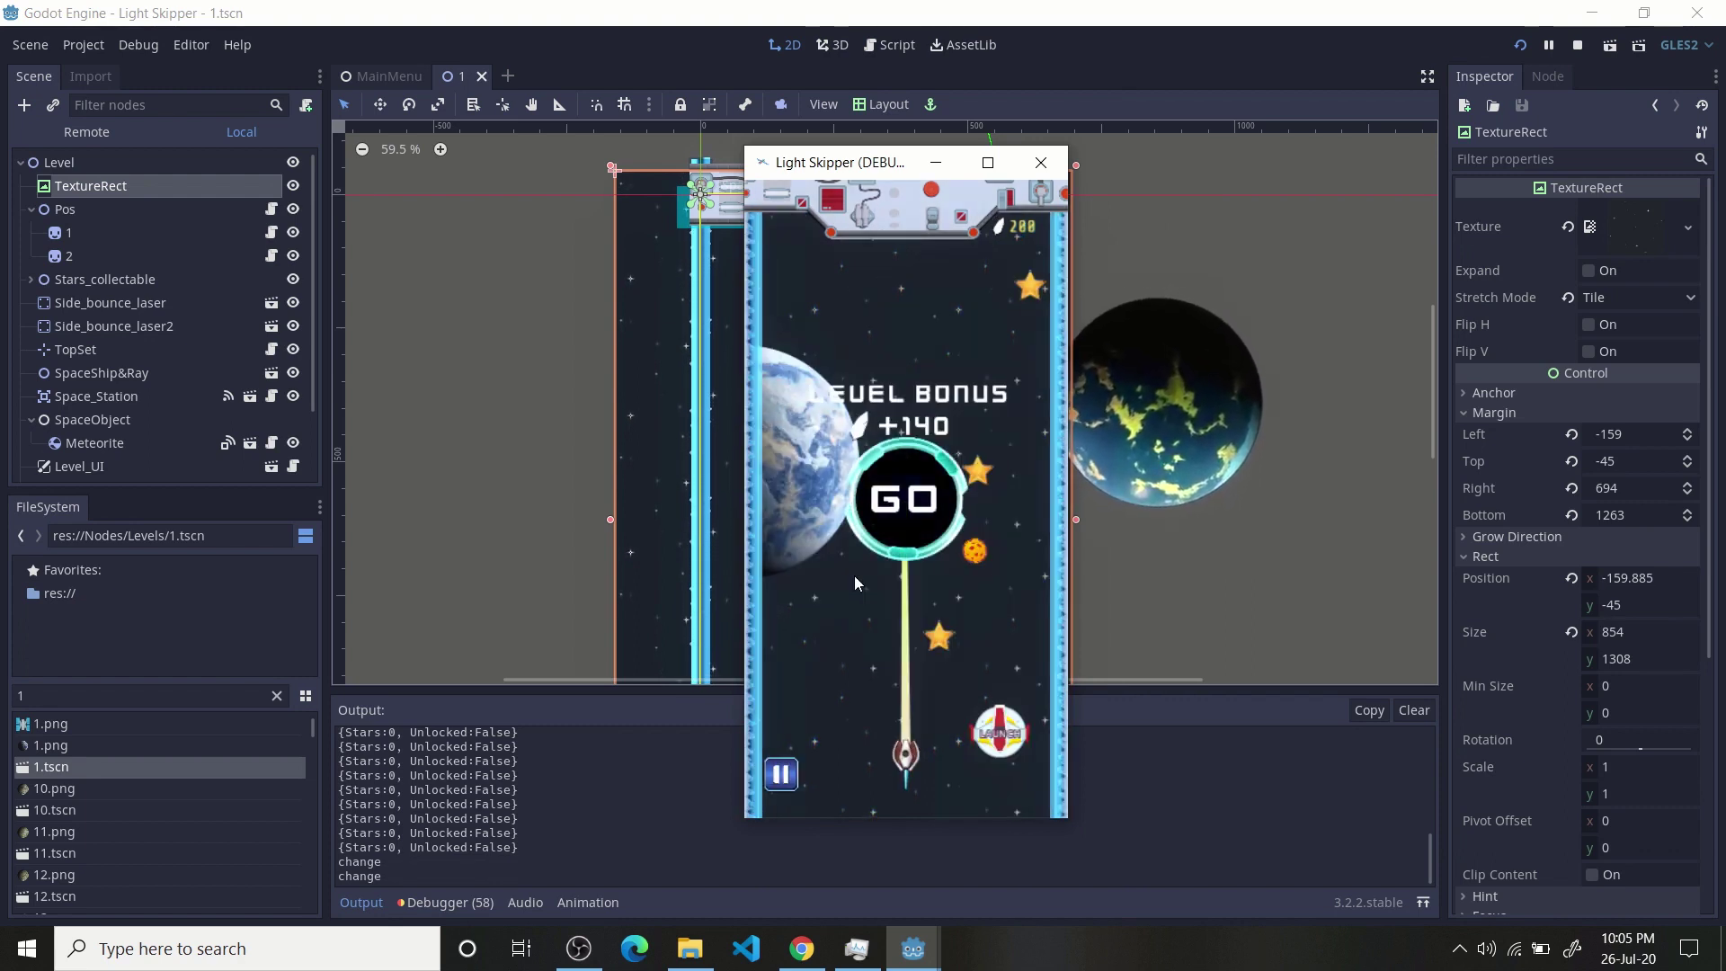
- Start the second level, launch the ship past the meteorite to collect its stars and advance to the third level
click(904, 516)
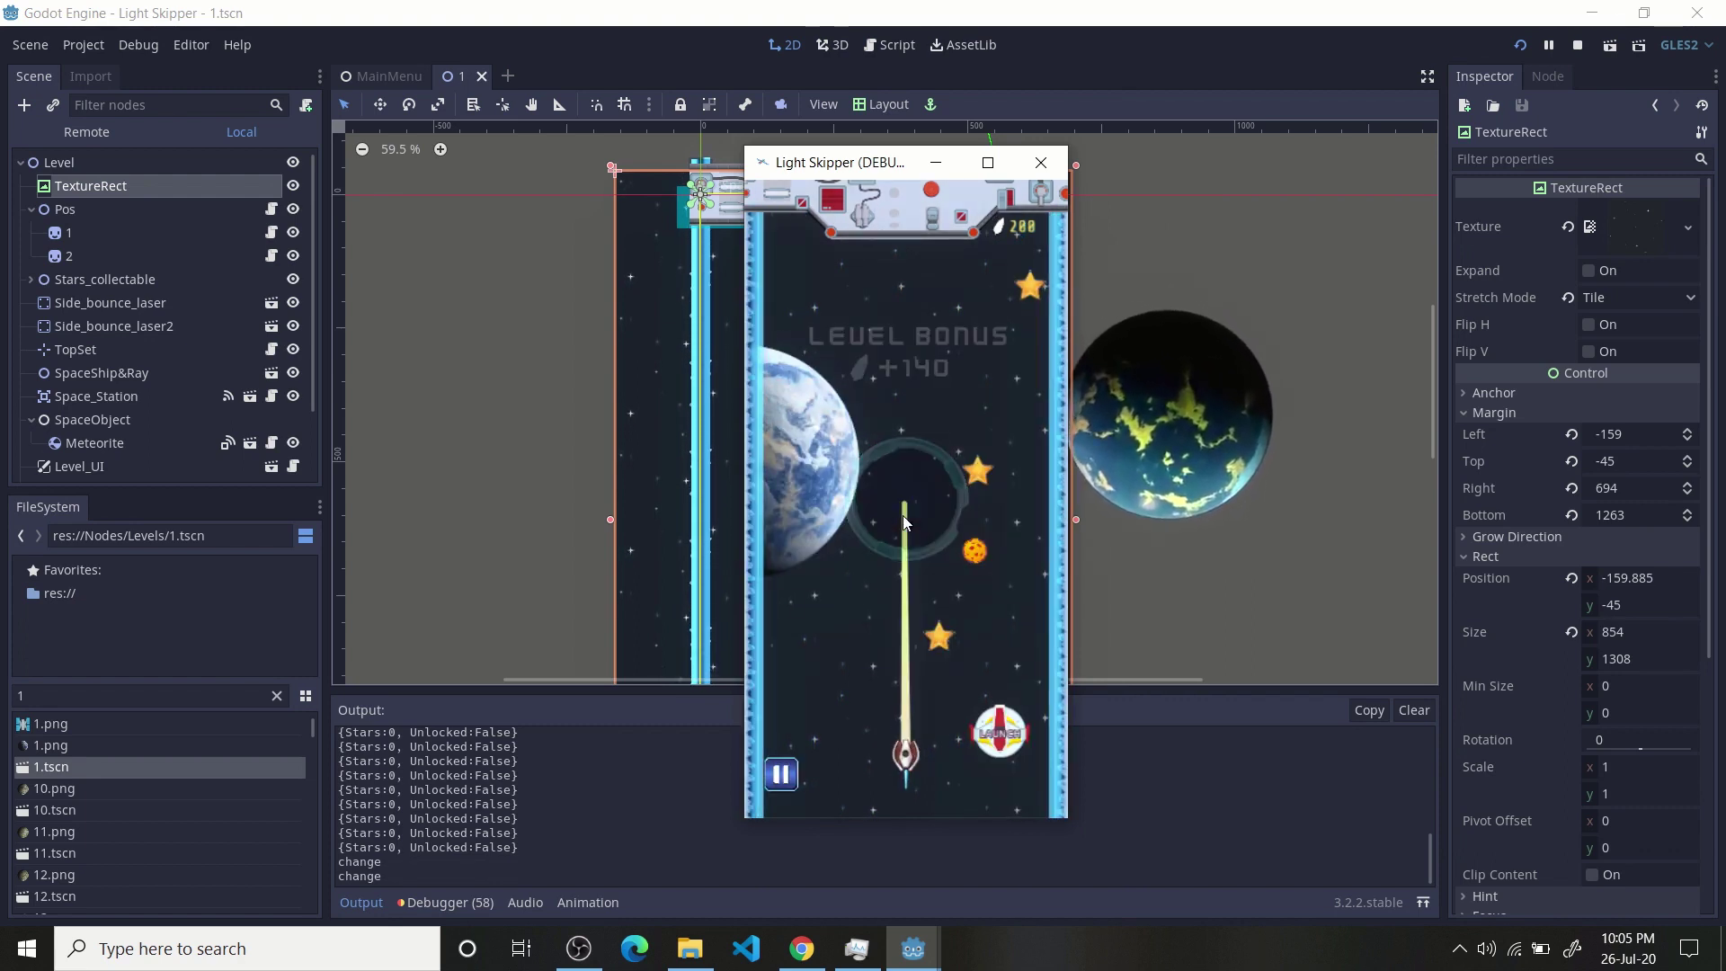
click(999, 730)
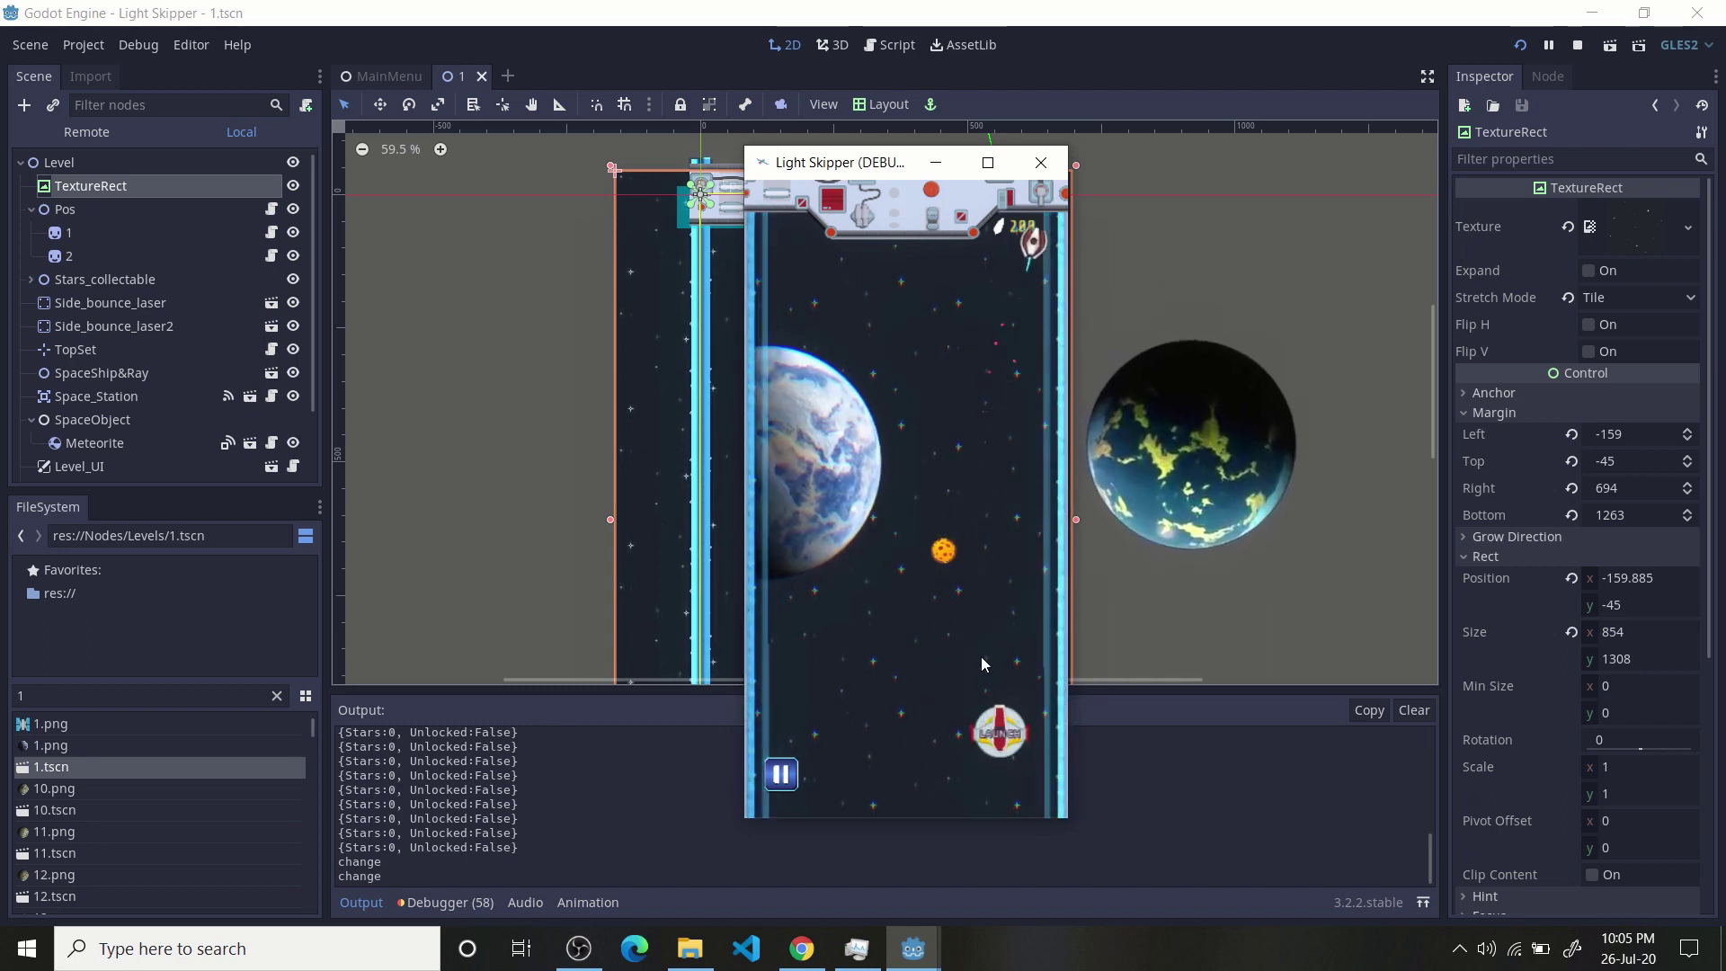
click(855, 578)
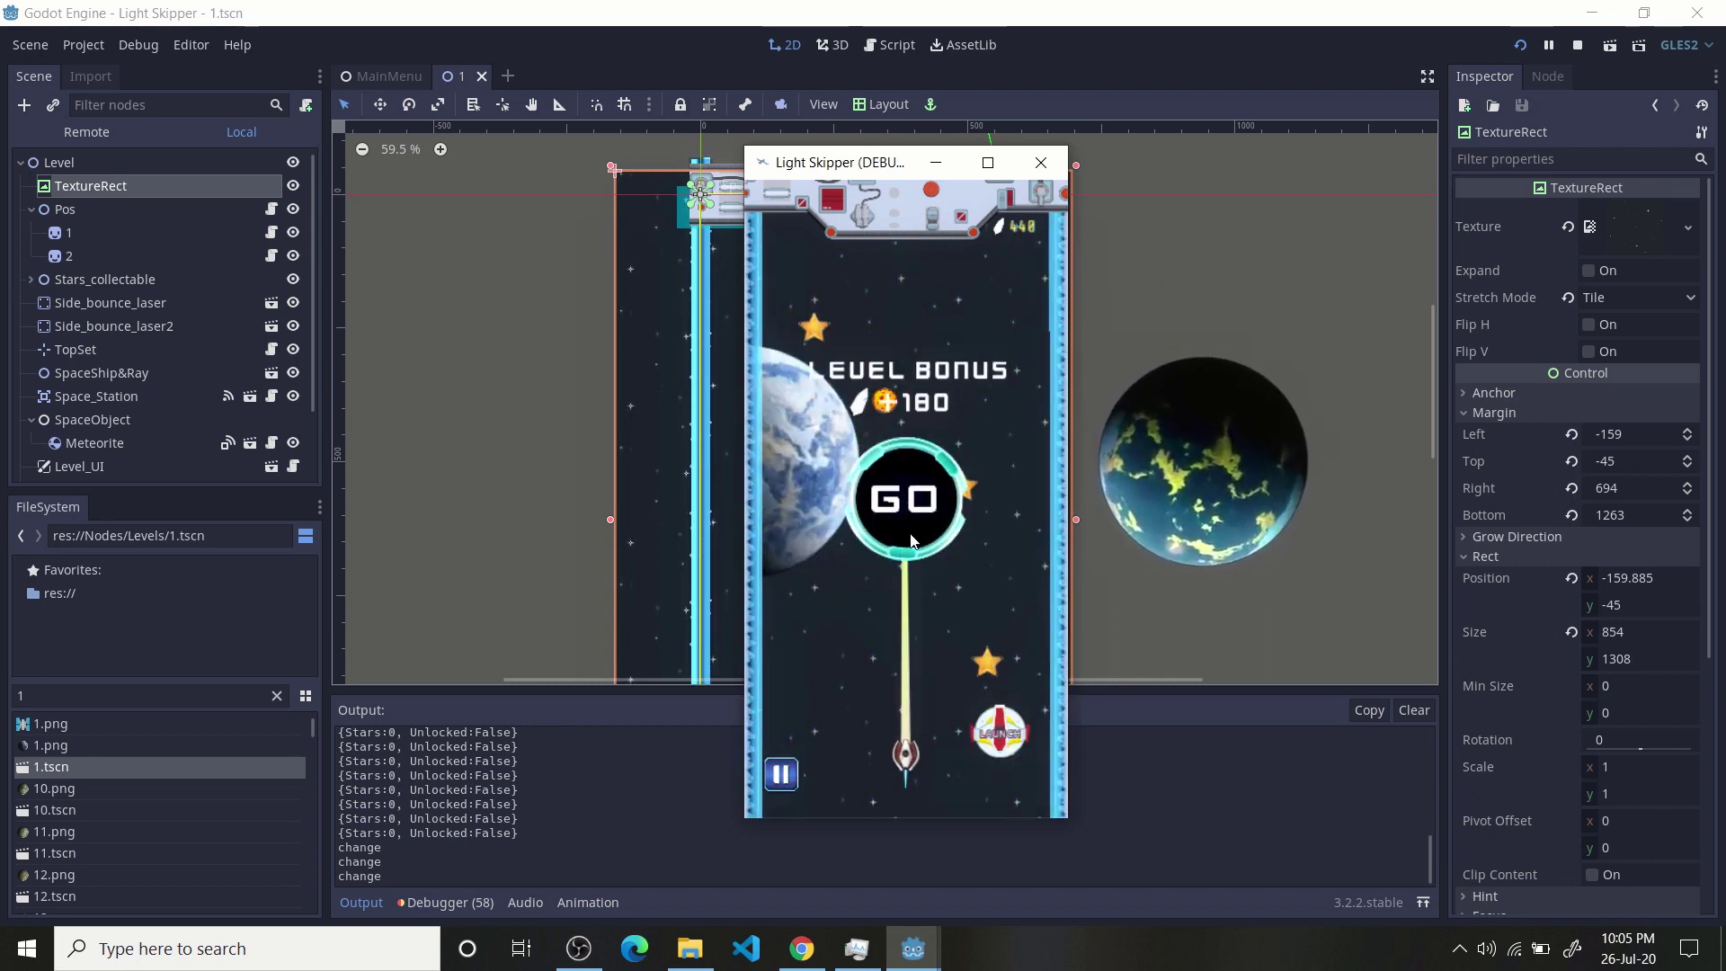
- Launch the ship in the third level with its beam aimed at the laser wall, and restart the level
click(892, 488)
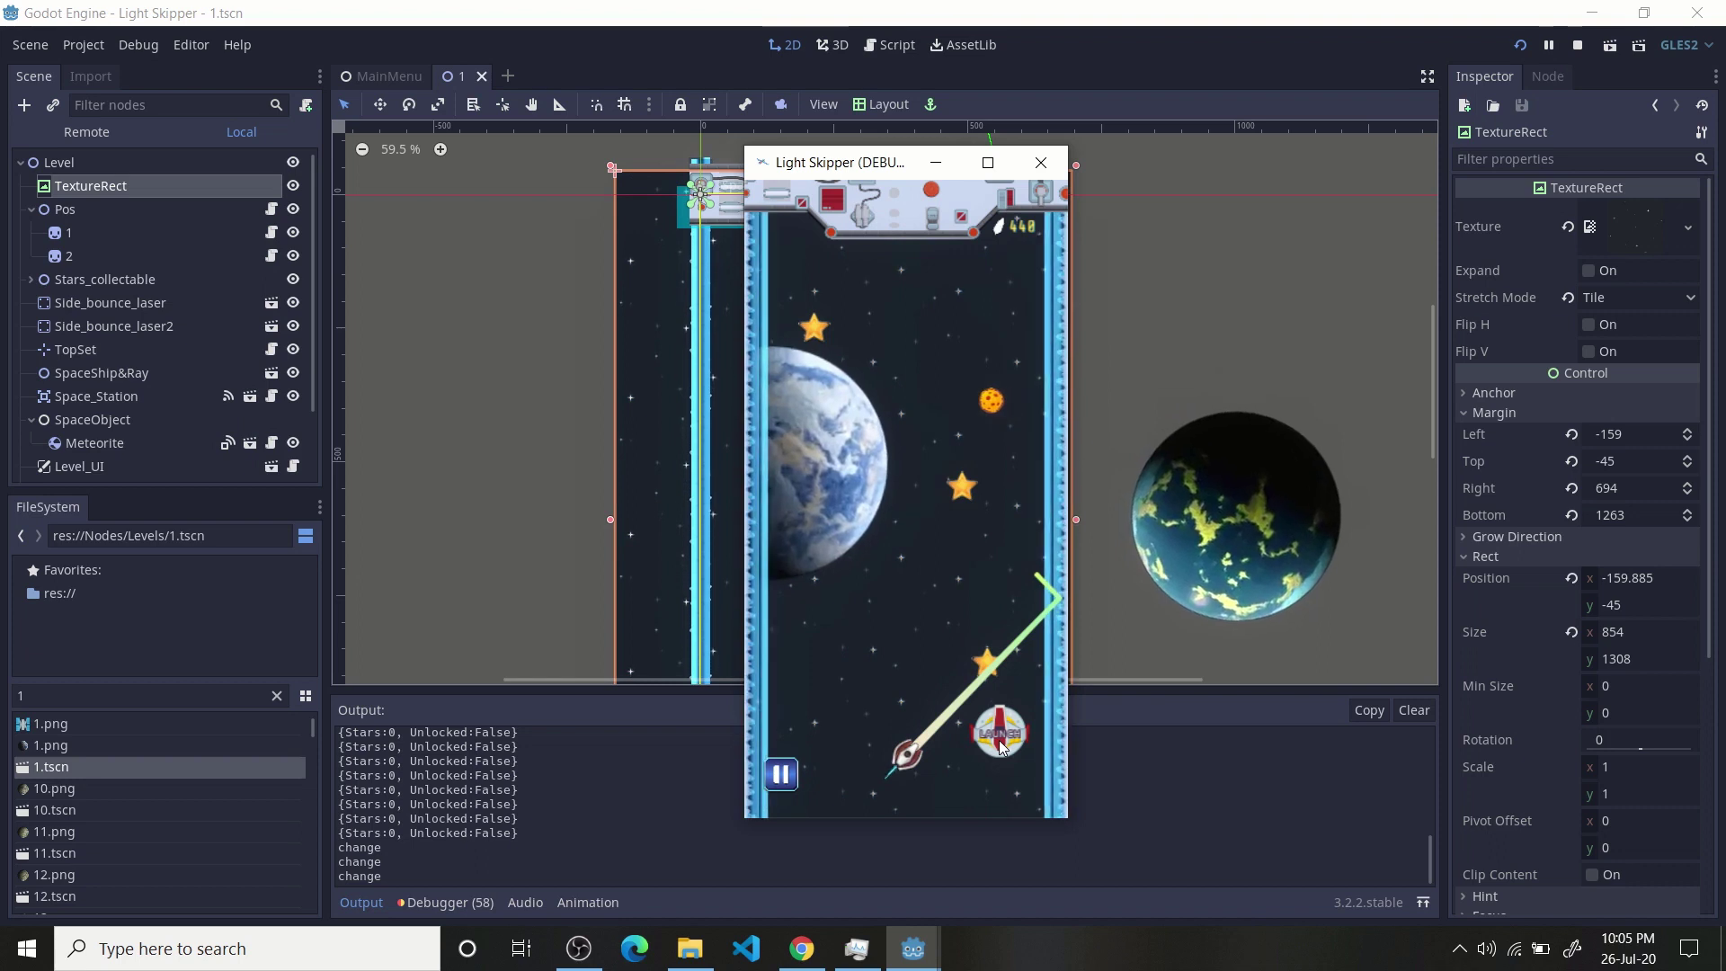
click(1001, 745)
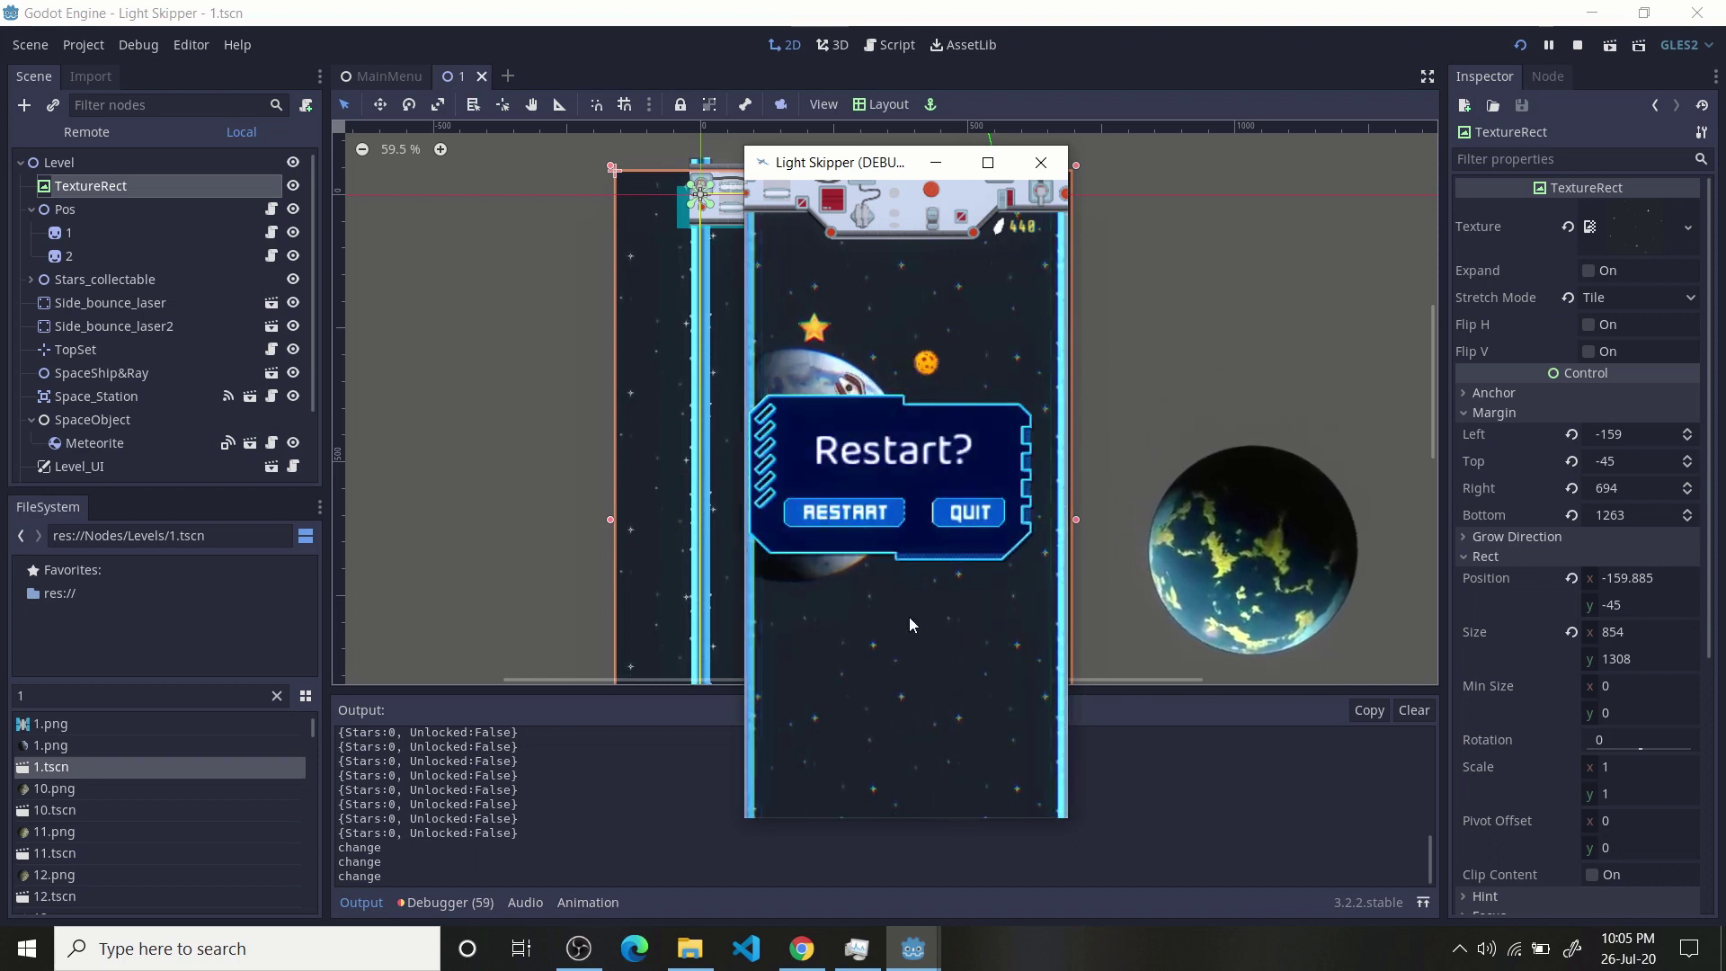
click(871, 515)
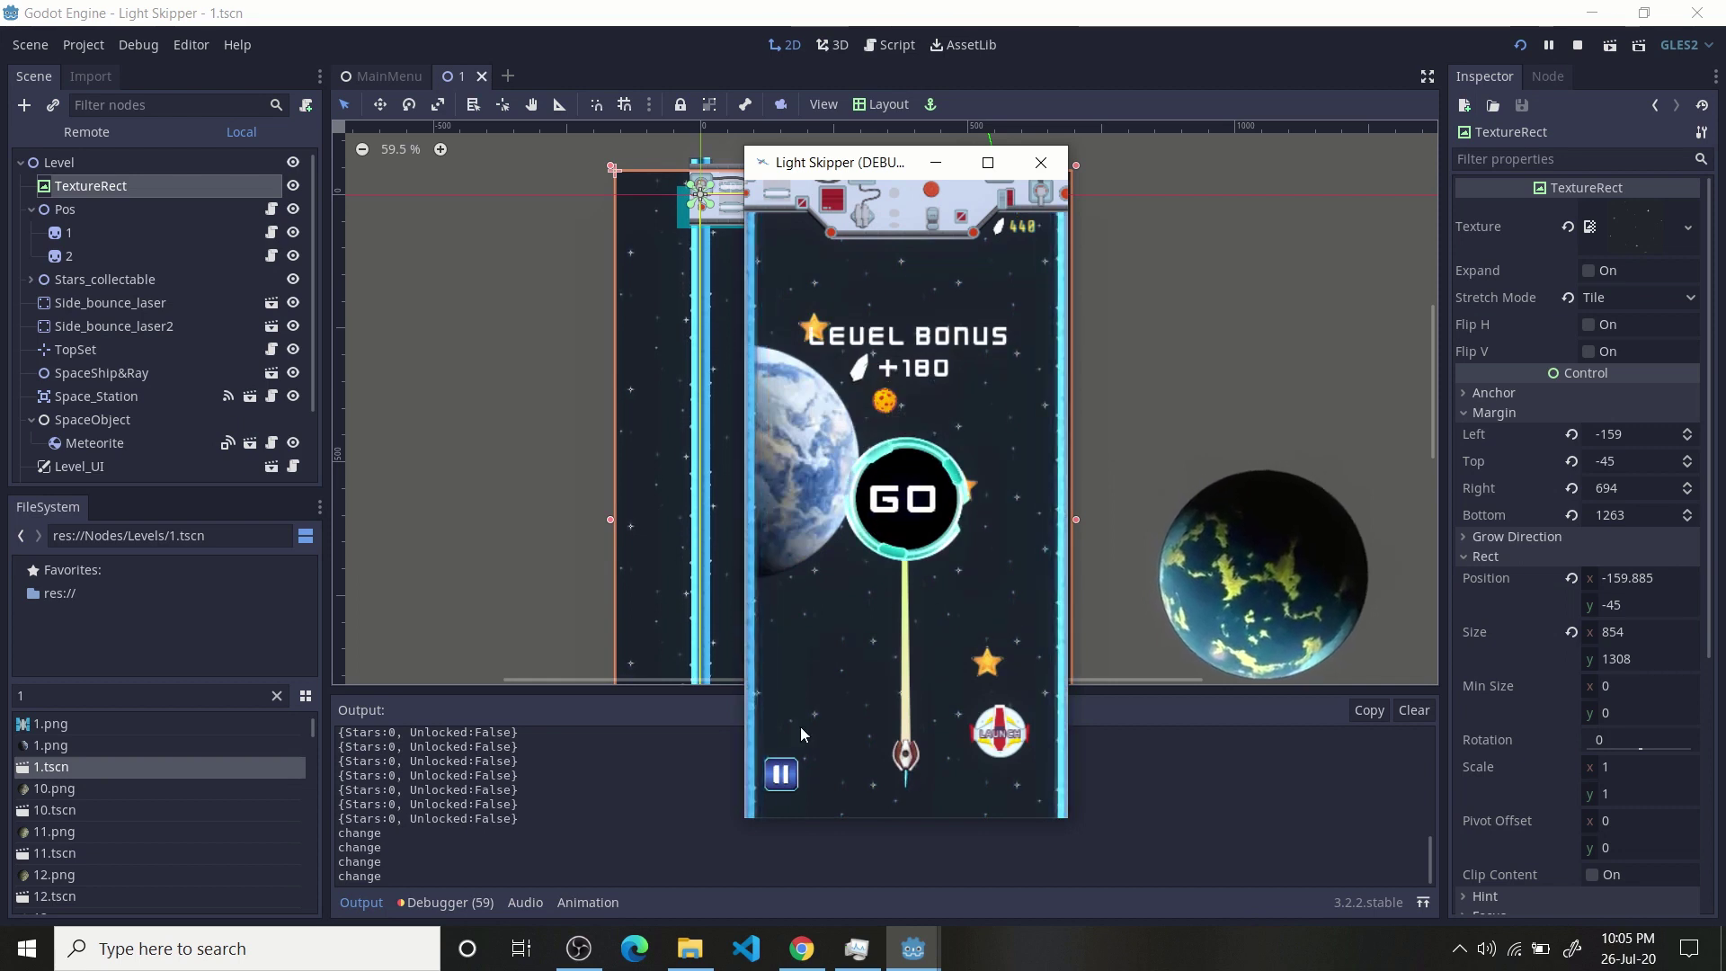
- Pause the level, show StarterM100 among the unlockable ships and view the shop's purchase options
click(779, 765)
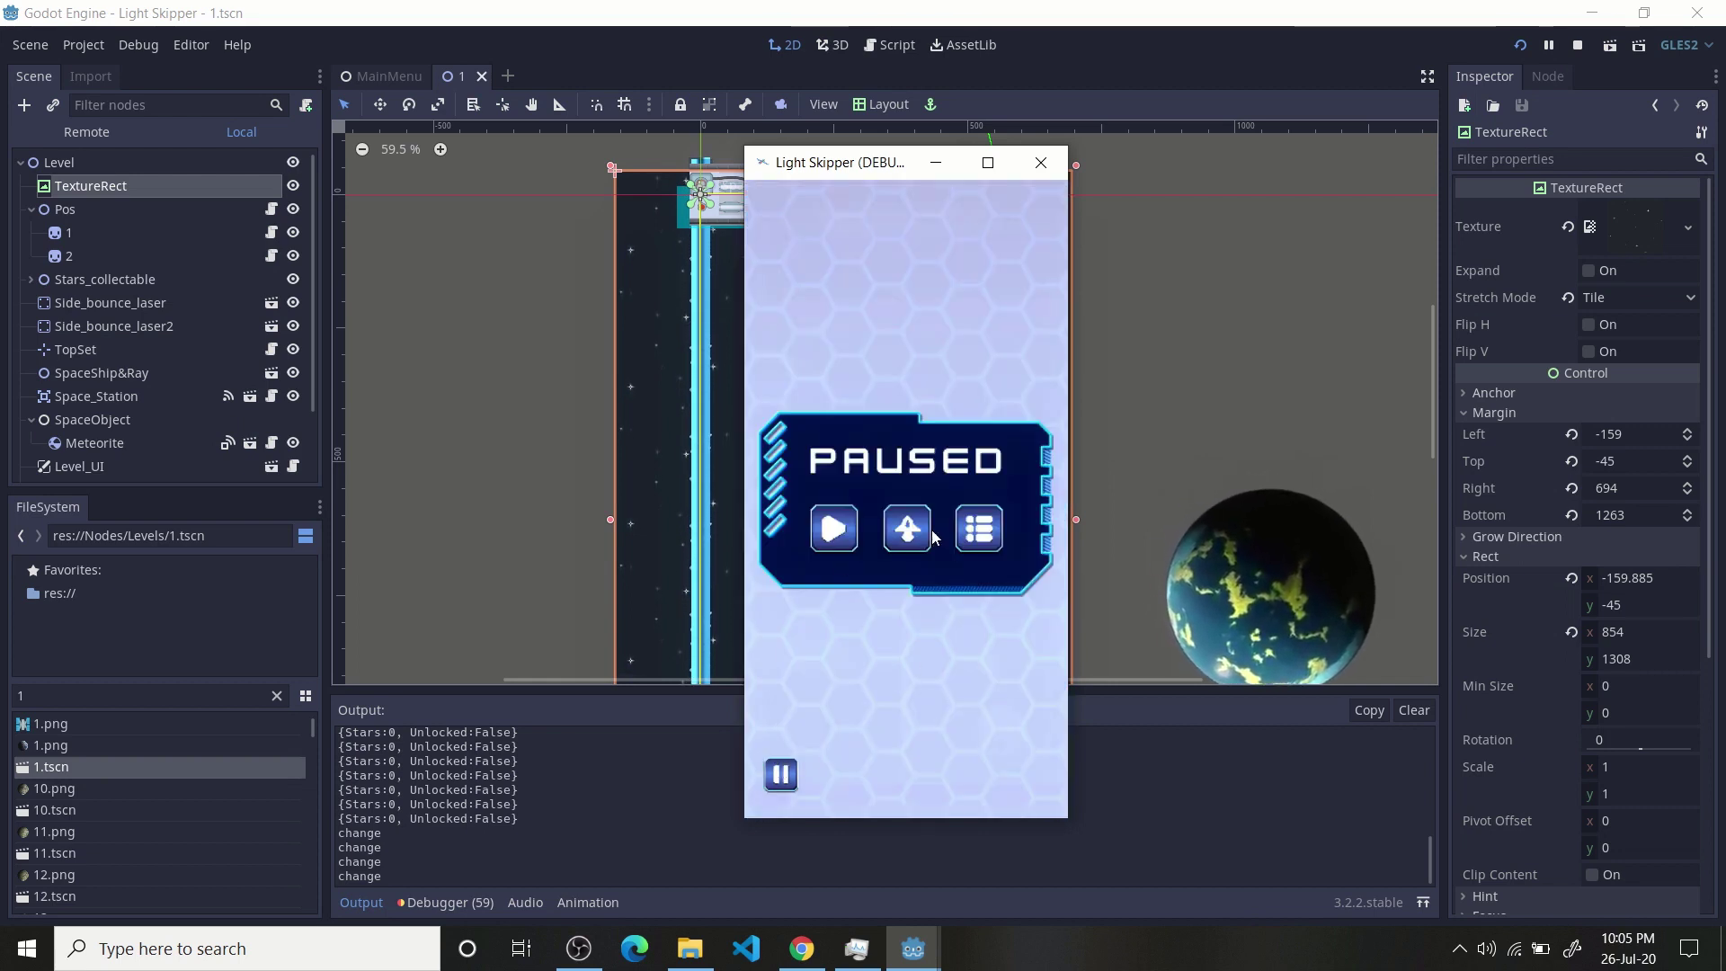
click(907, 528)
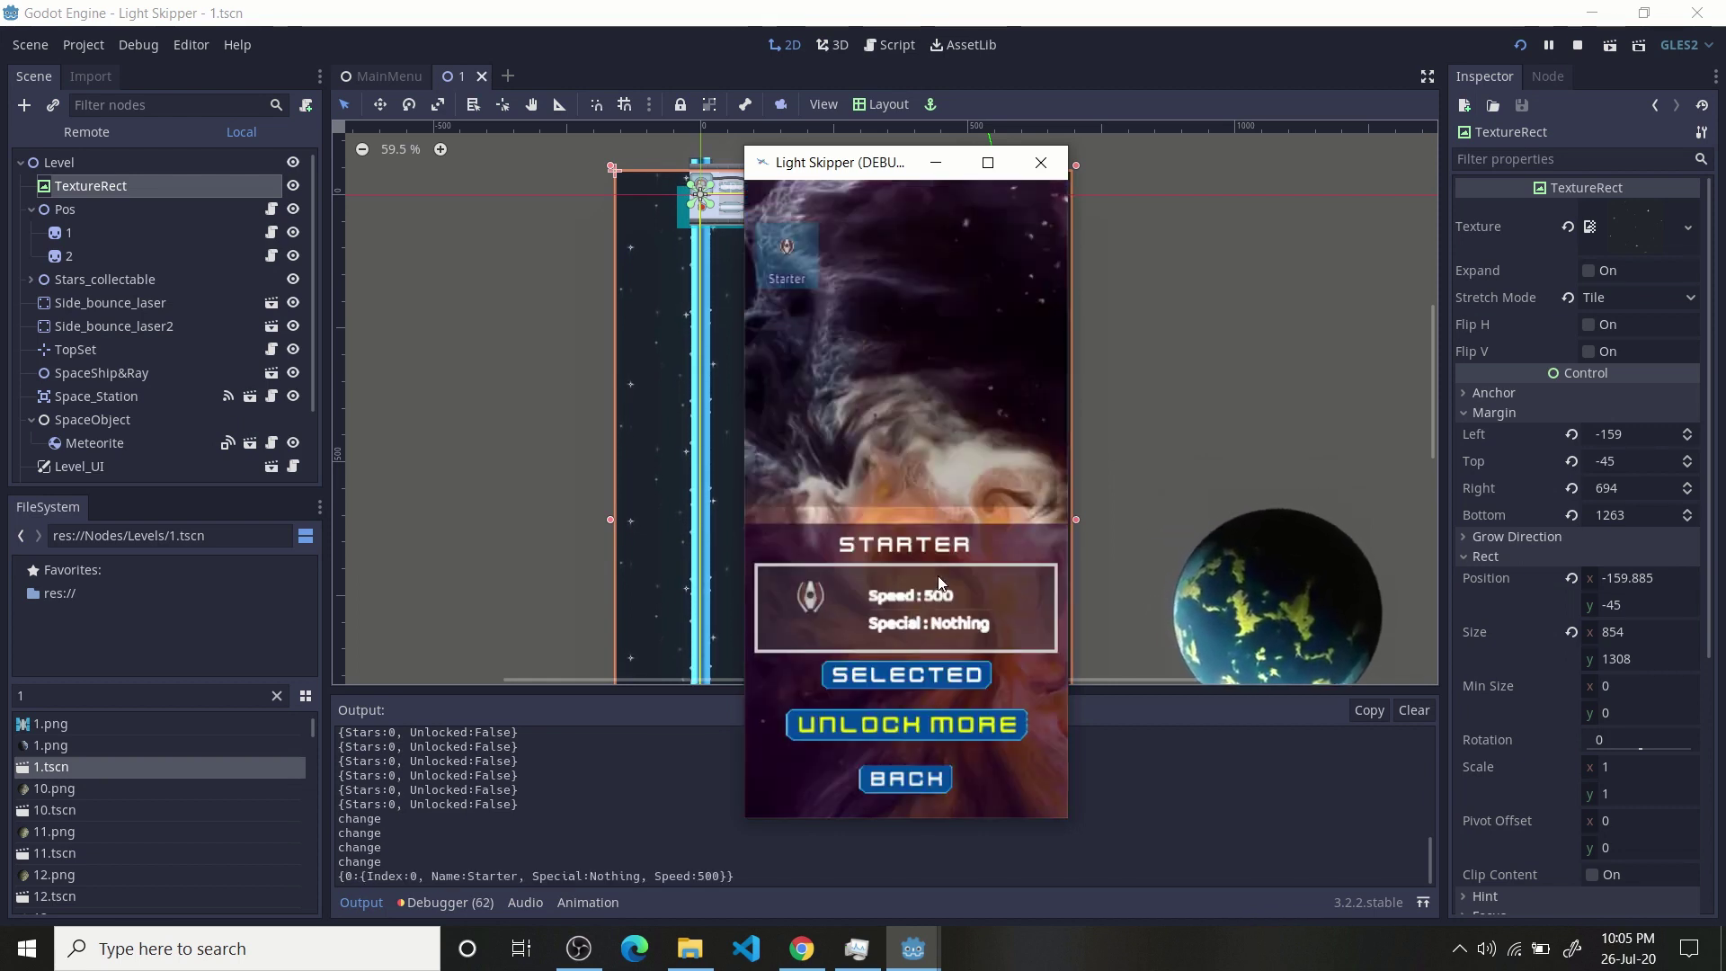
click(892, 723)
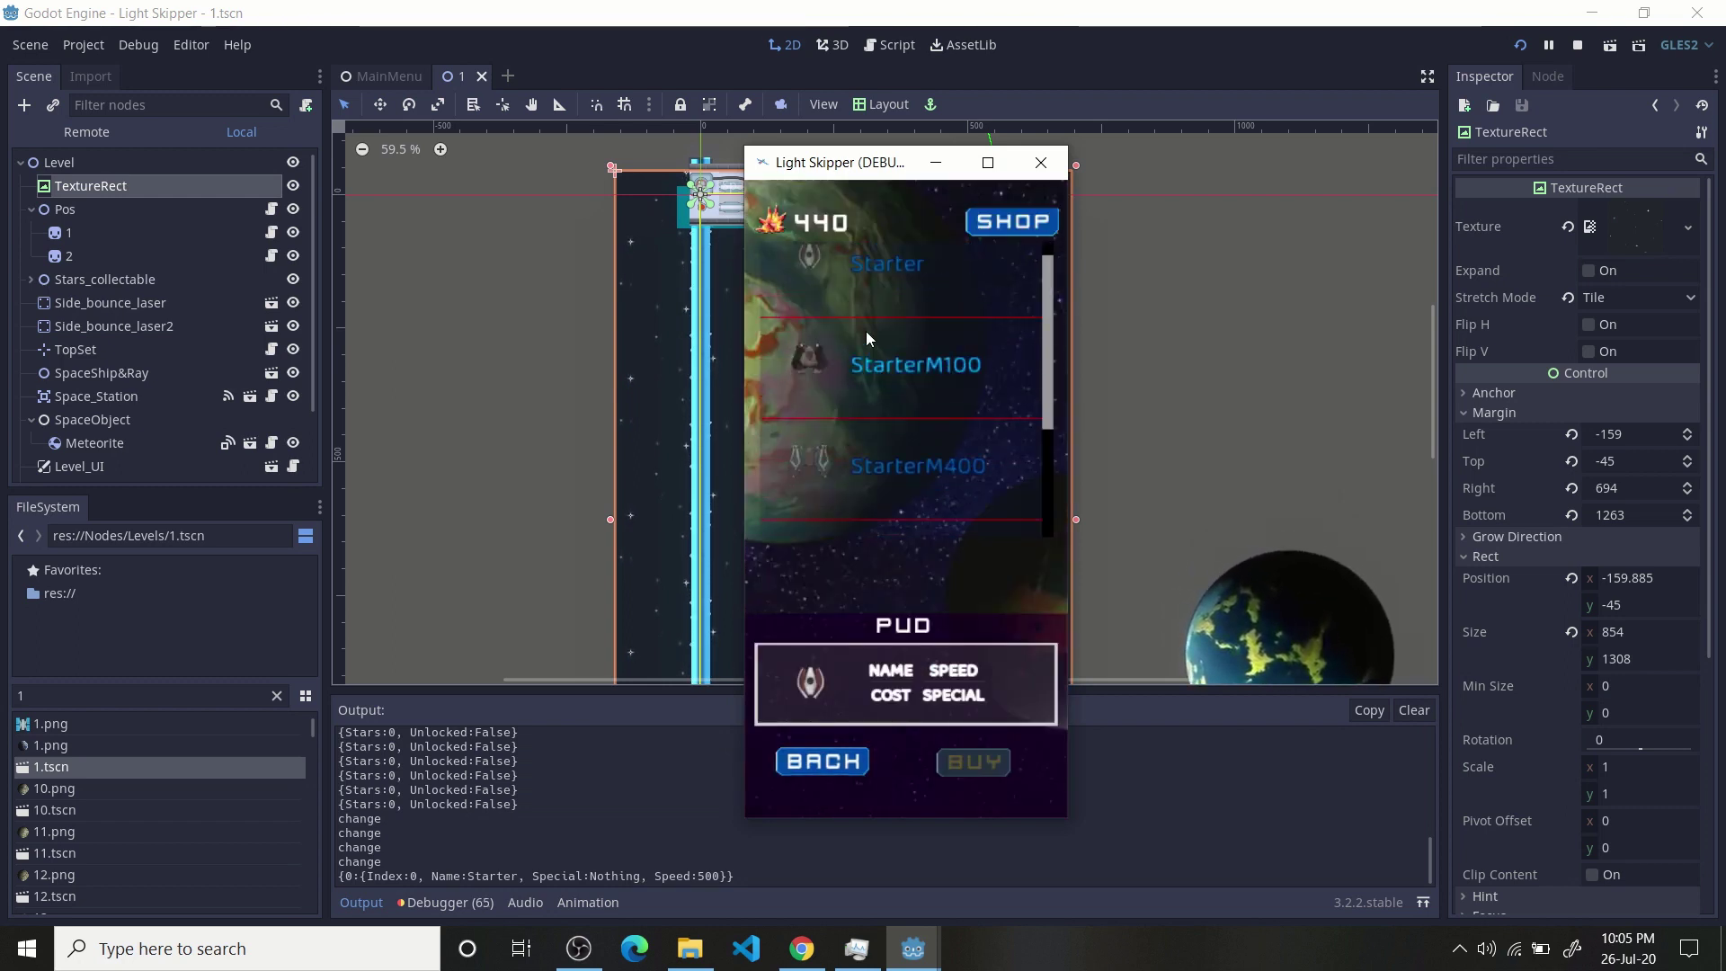
click(895, 409)
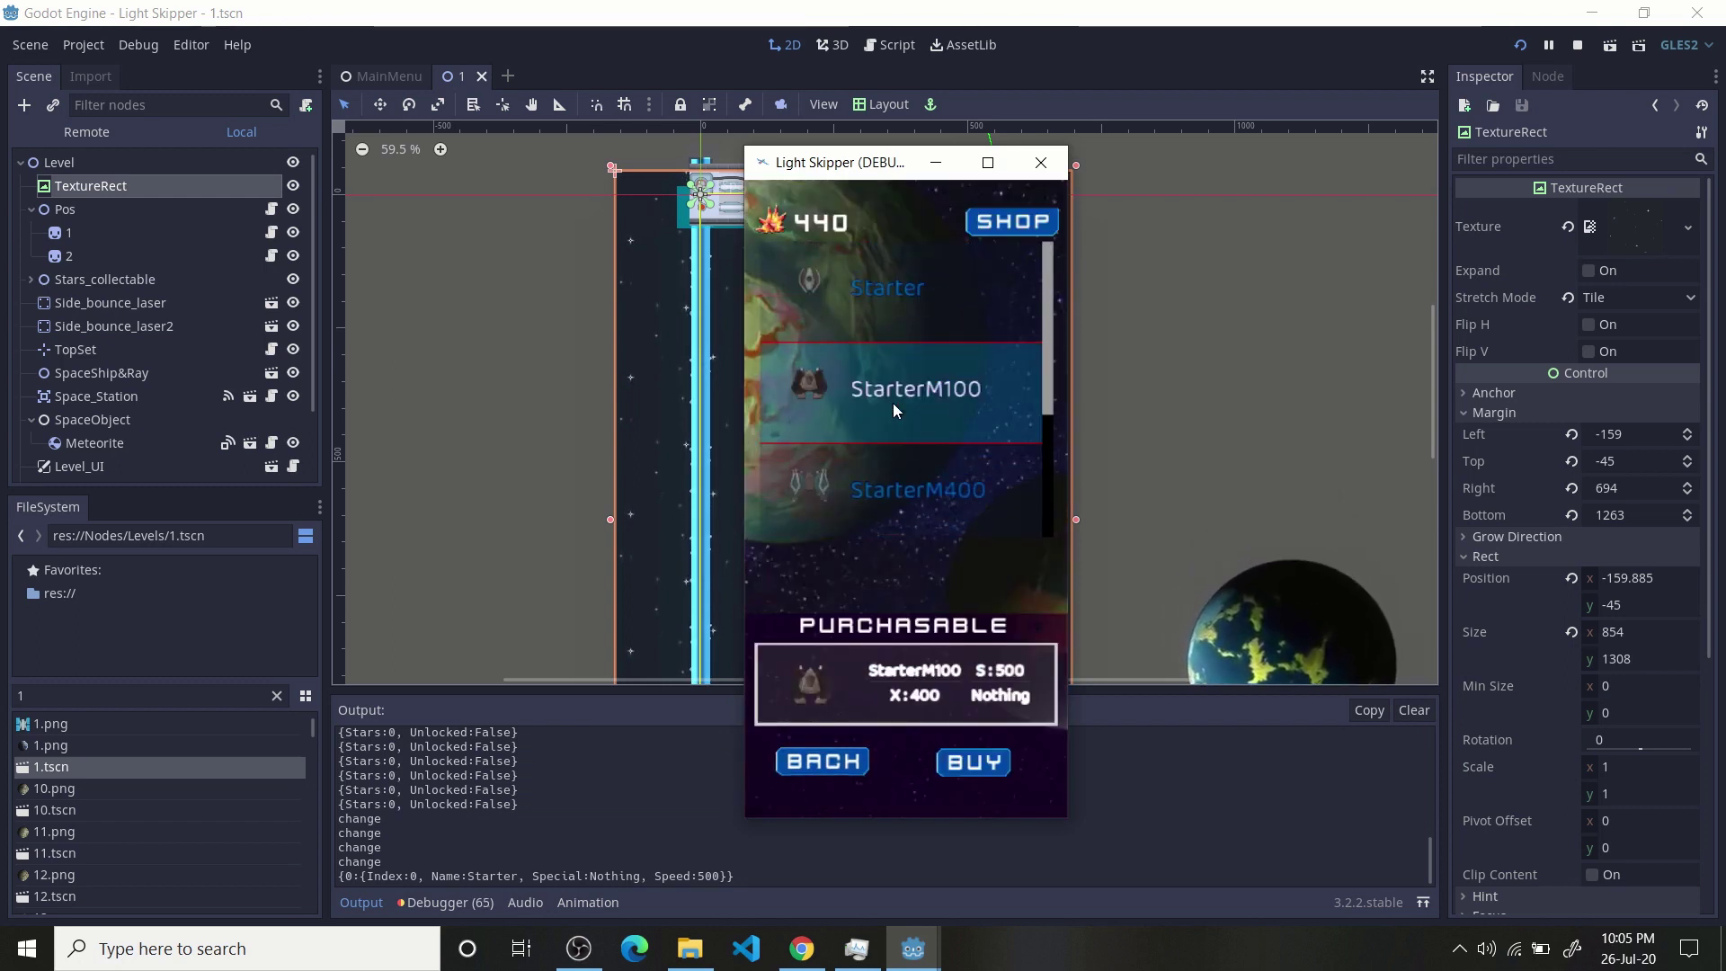
click(1013, 232)
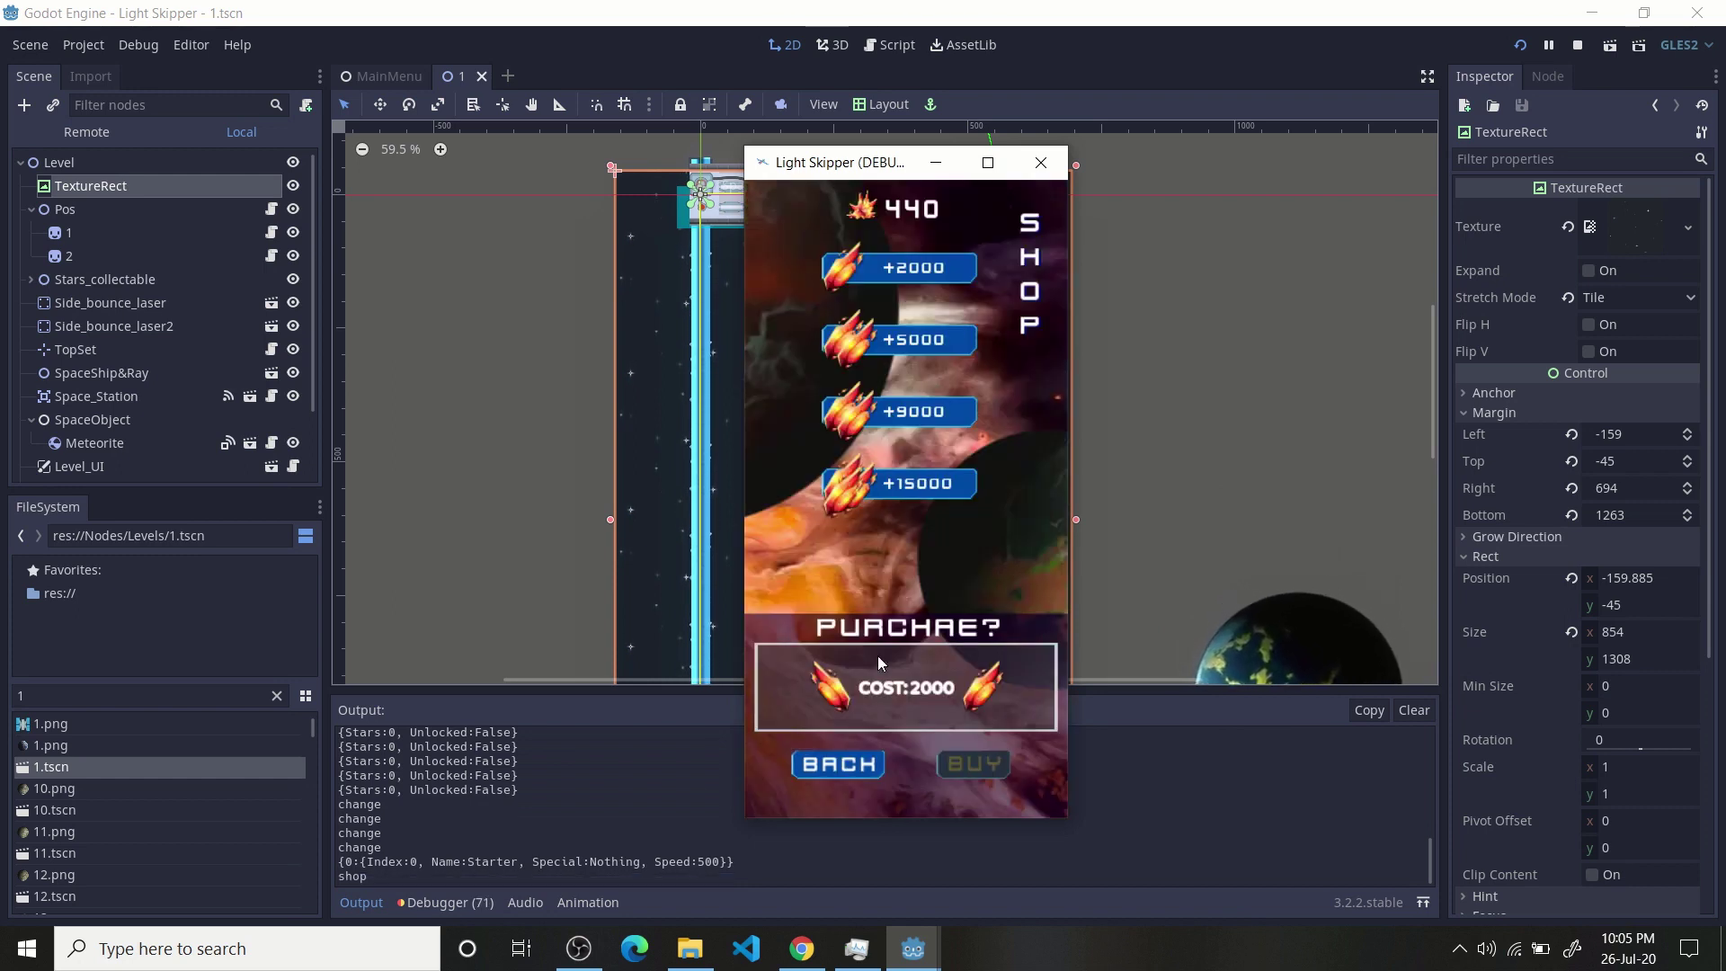
click(853, 777)
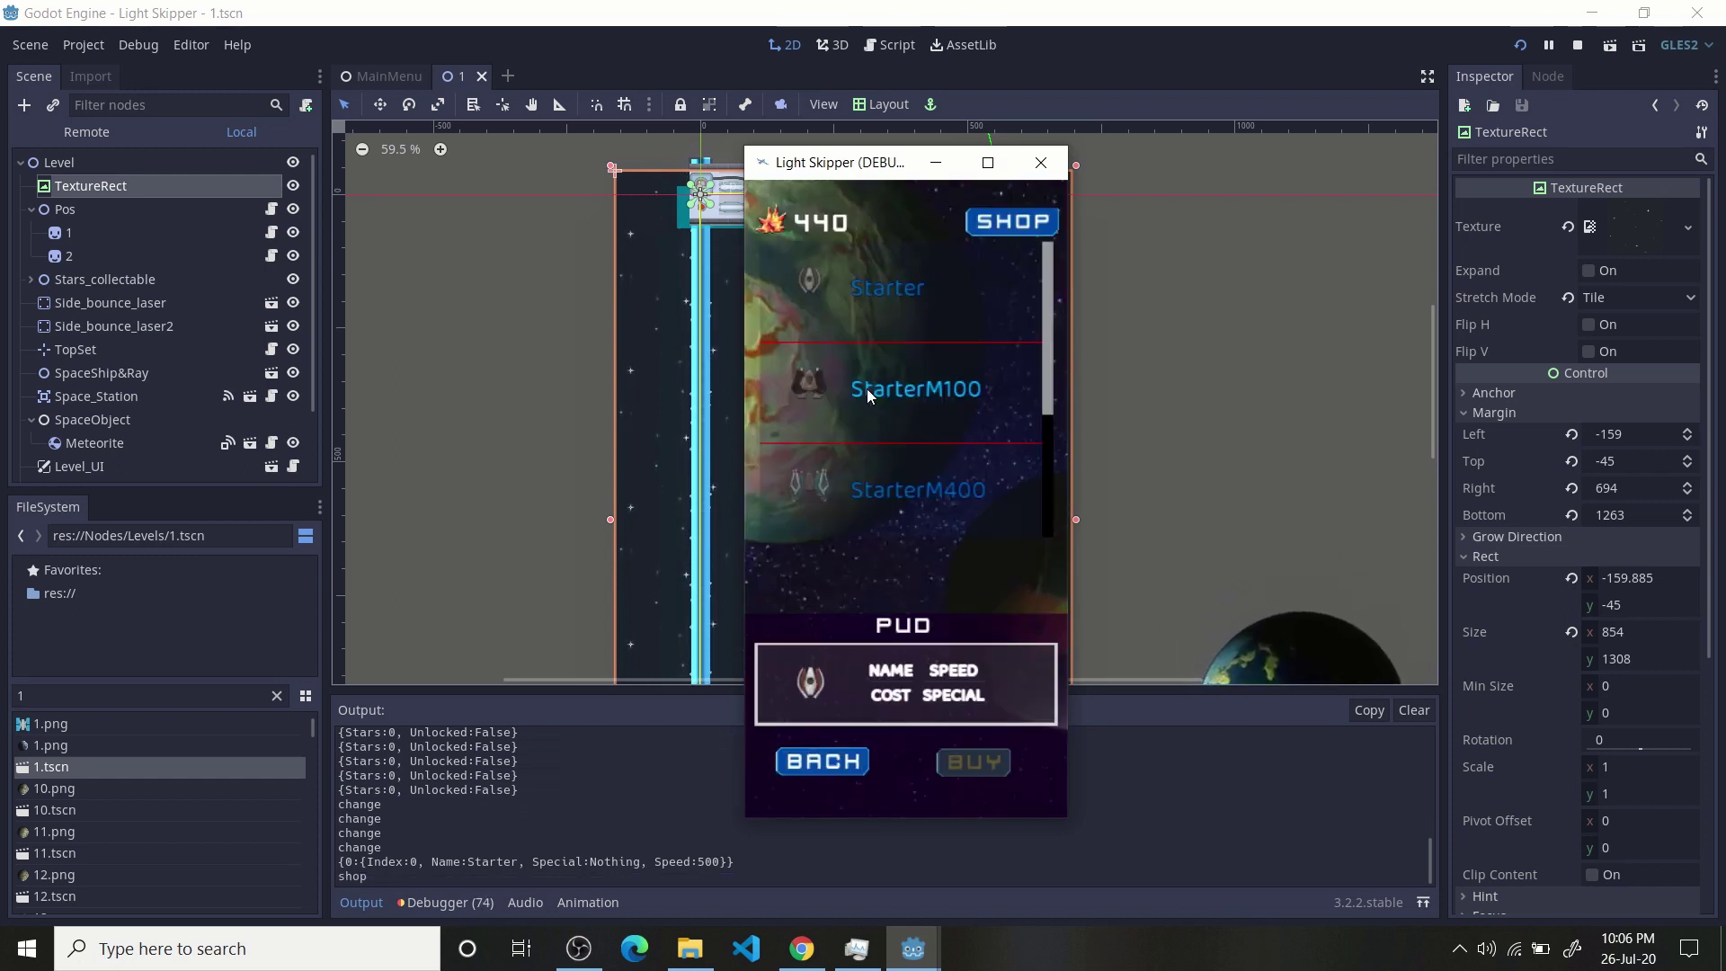
- Browse the purchasable ships, show StarterM100's details again and go back to the level
scroll(862, 428, down, 2)
scroll(927, 455, up, 1)
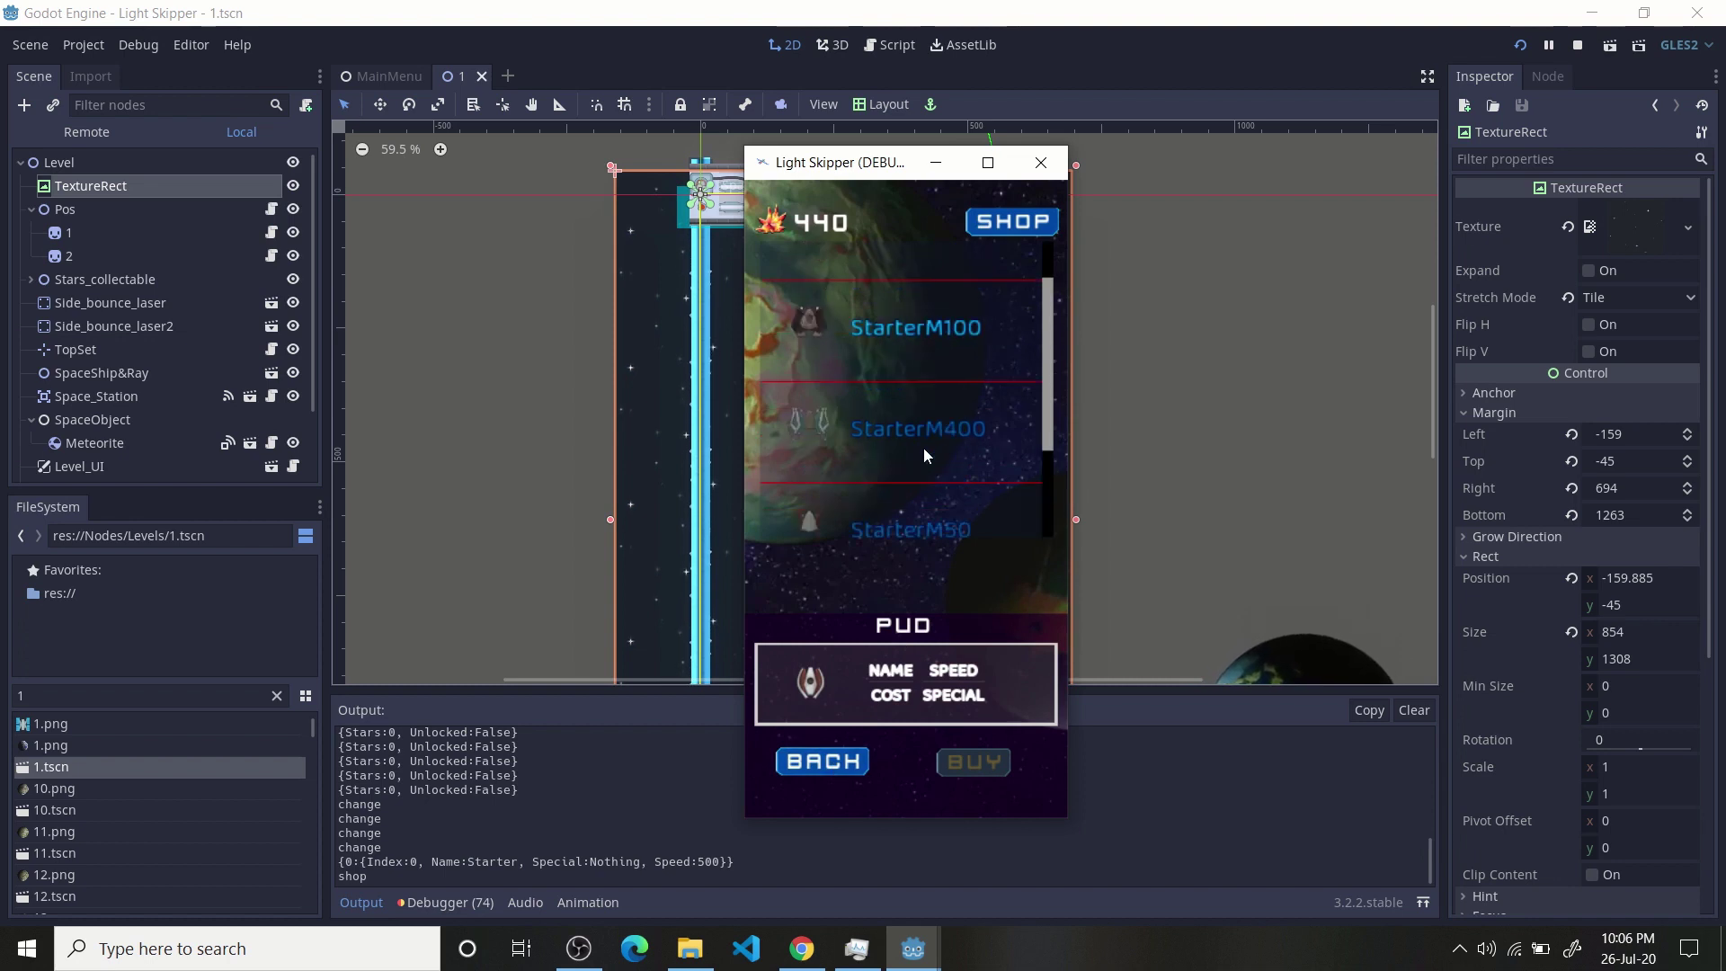
scroll(926, 422, up, 1)
click(941, 392)
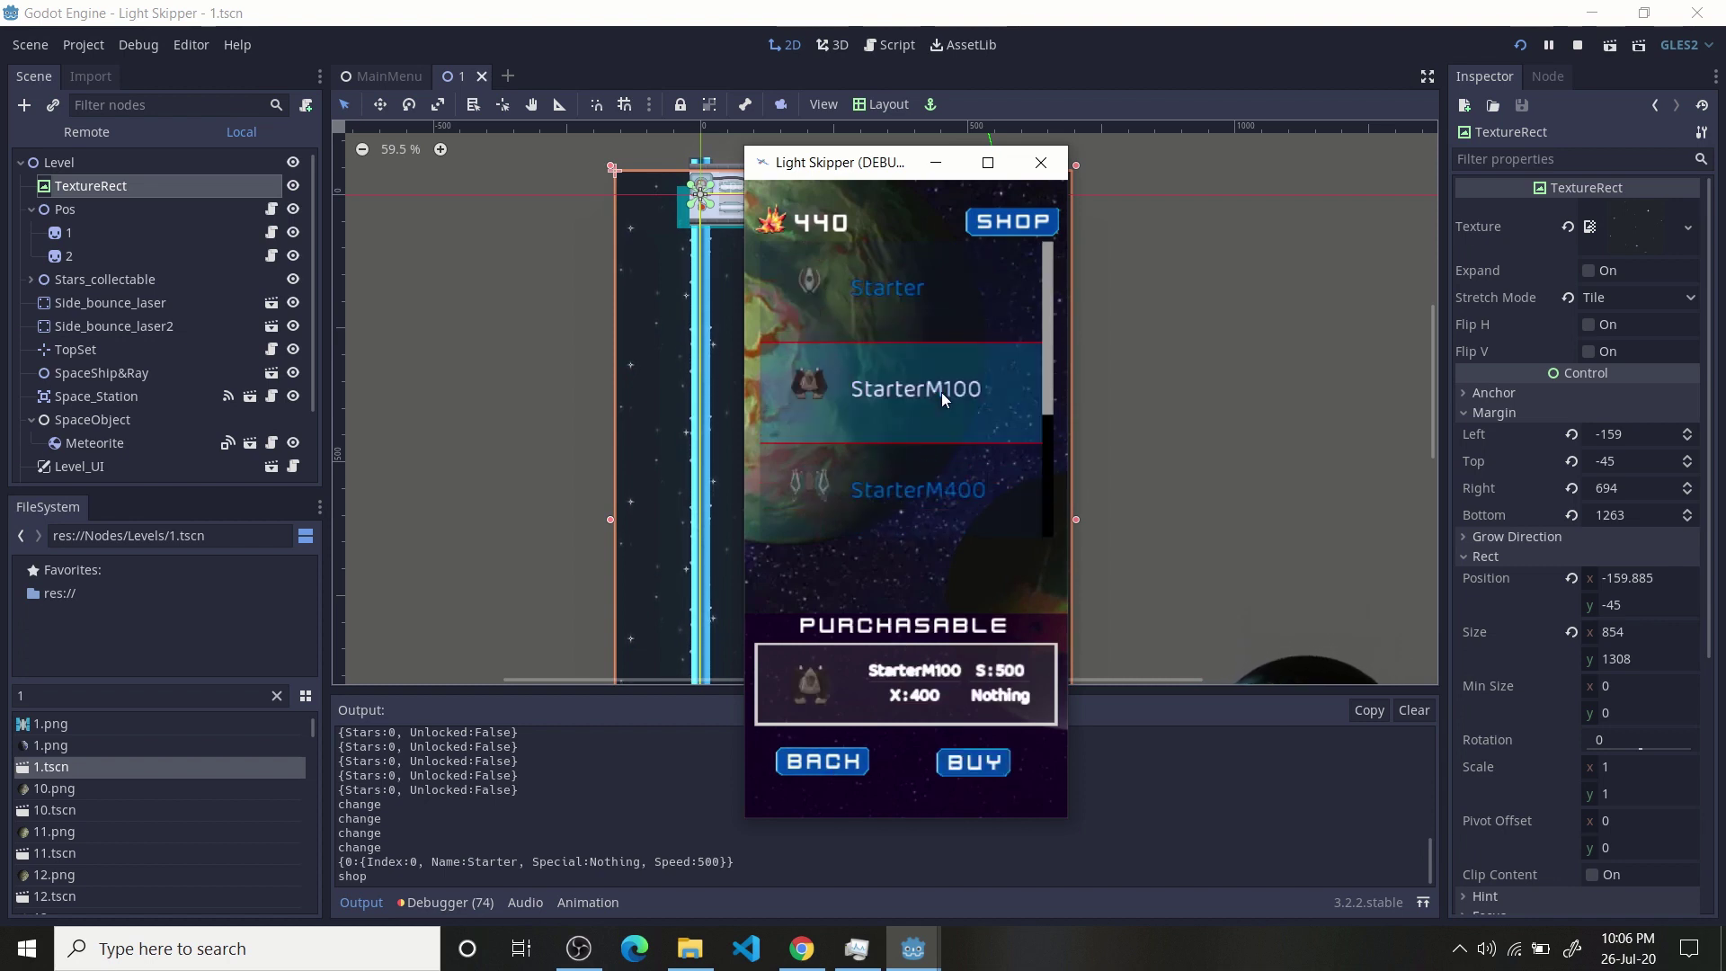
click(823, 766)
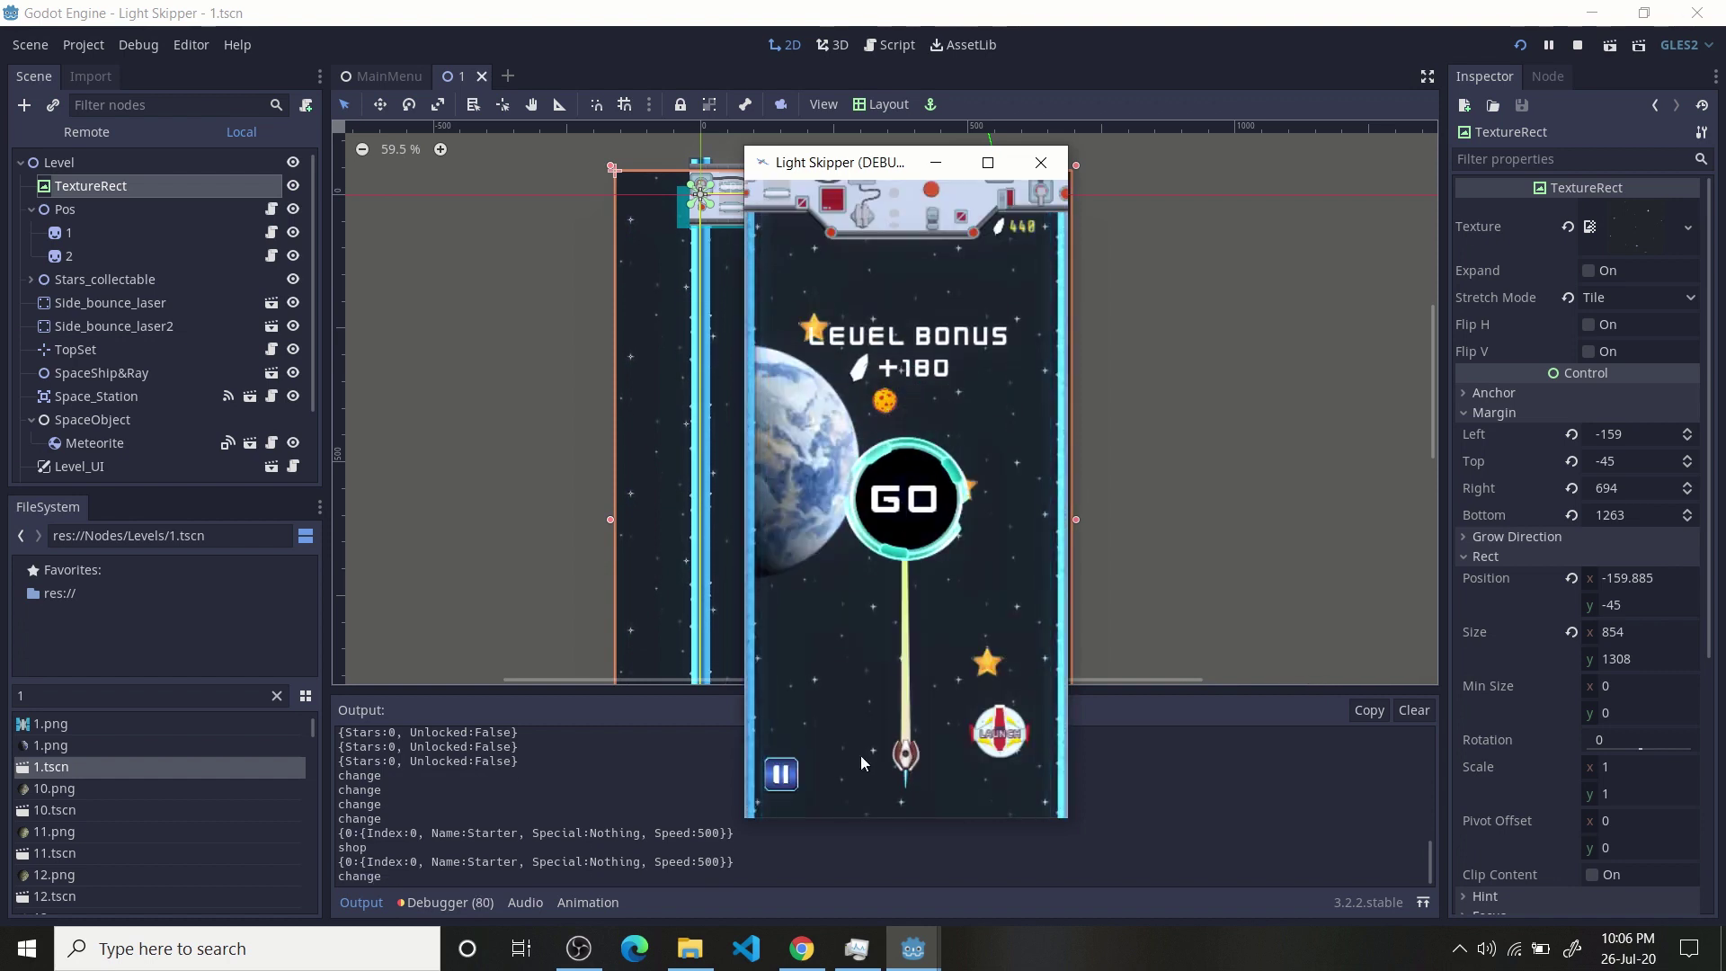
- Pause the level, go to the game's main menu and choose its shop
click(786, 787)
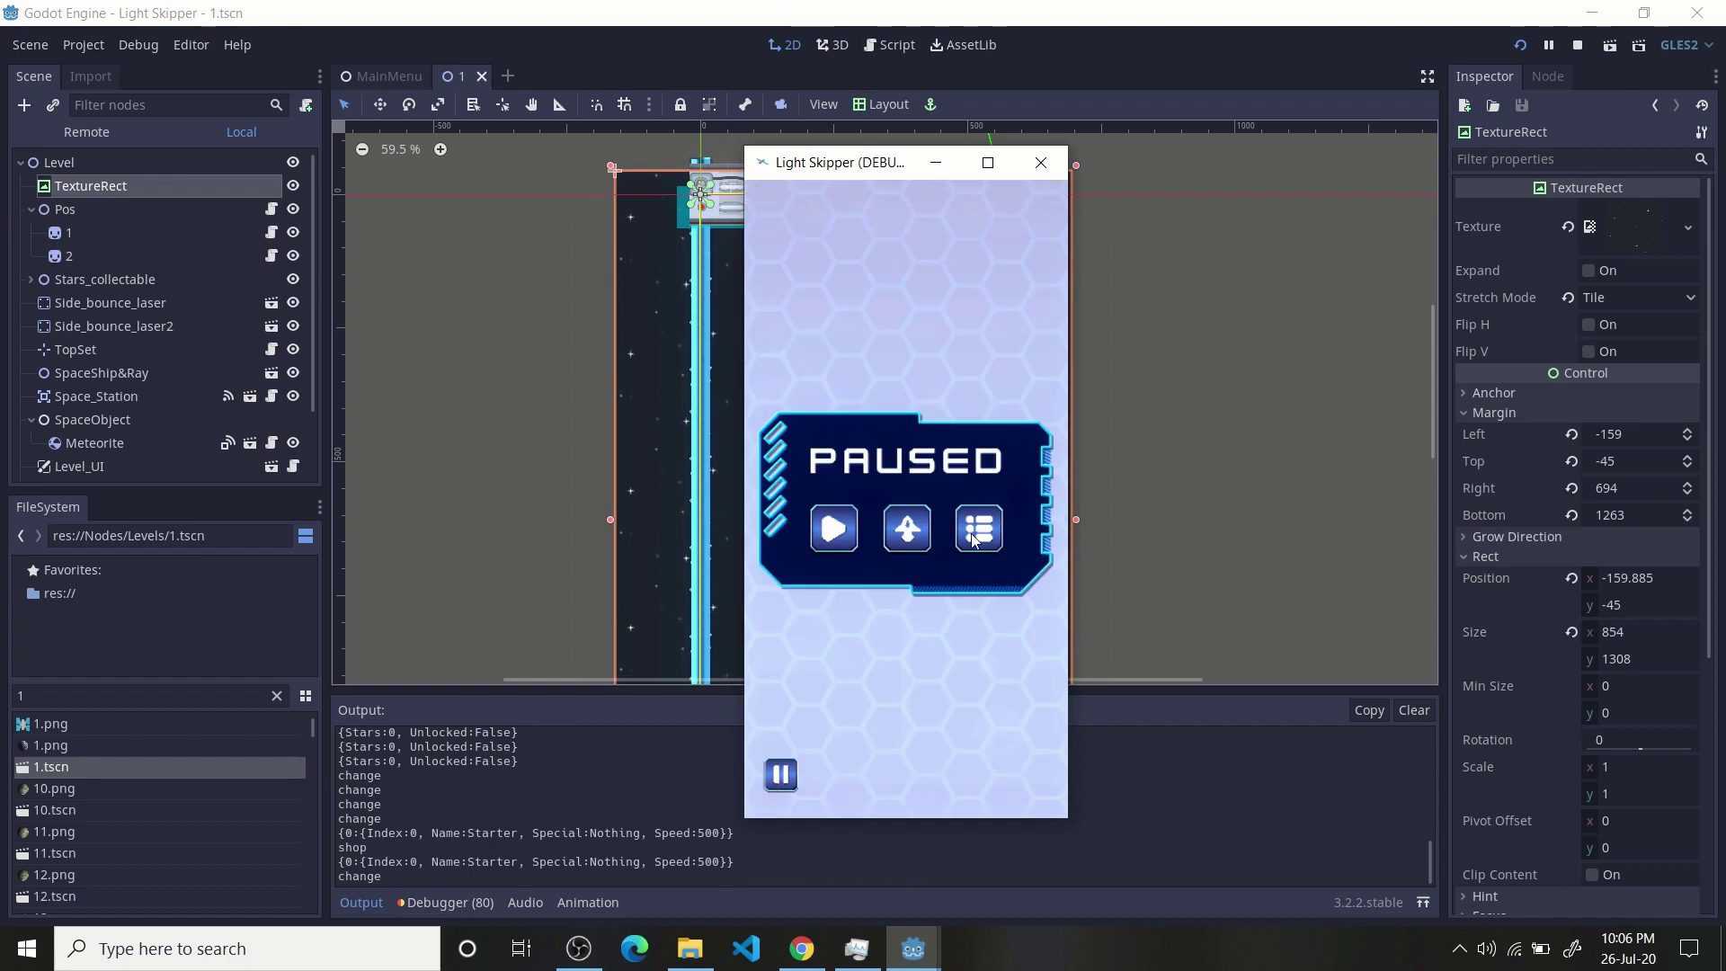
click(979, 532)
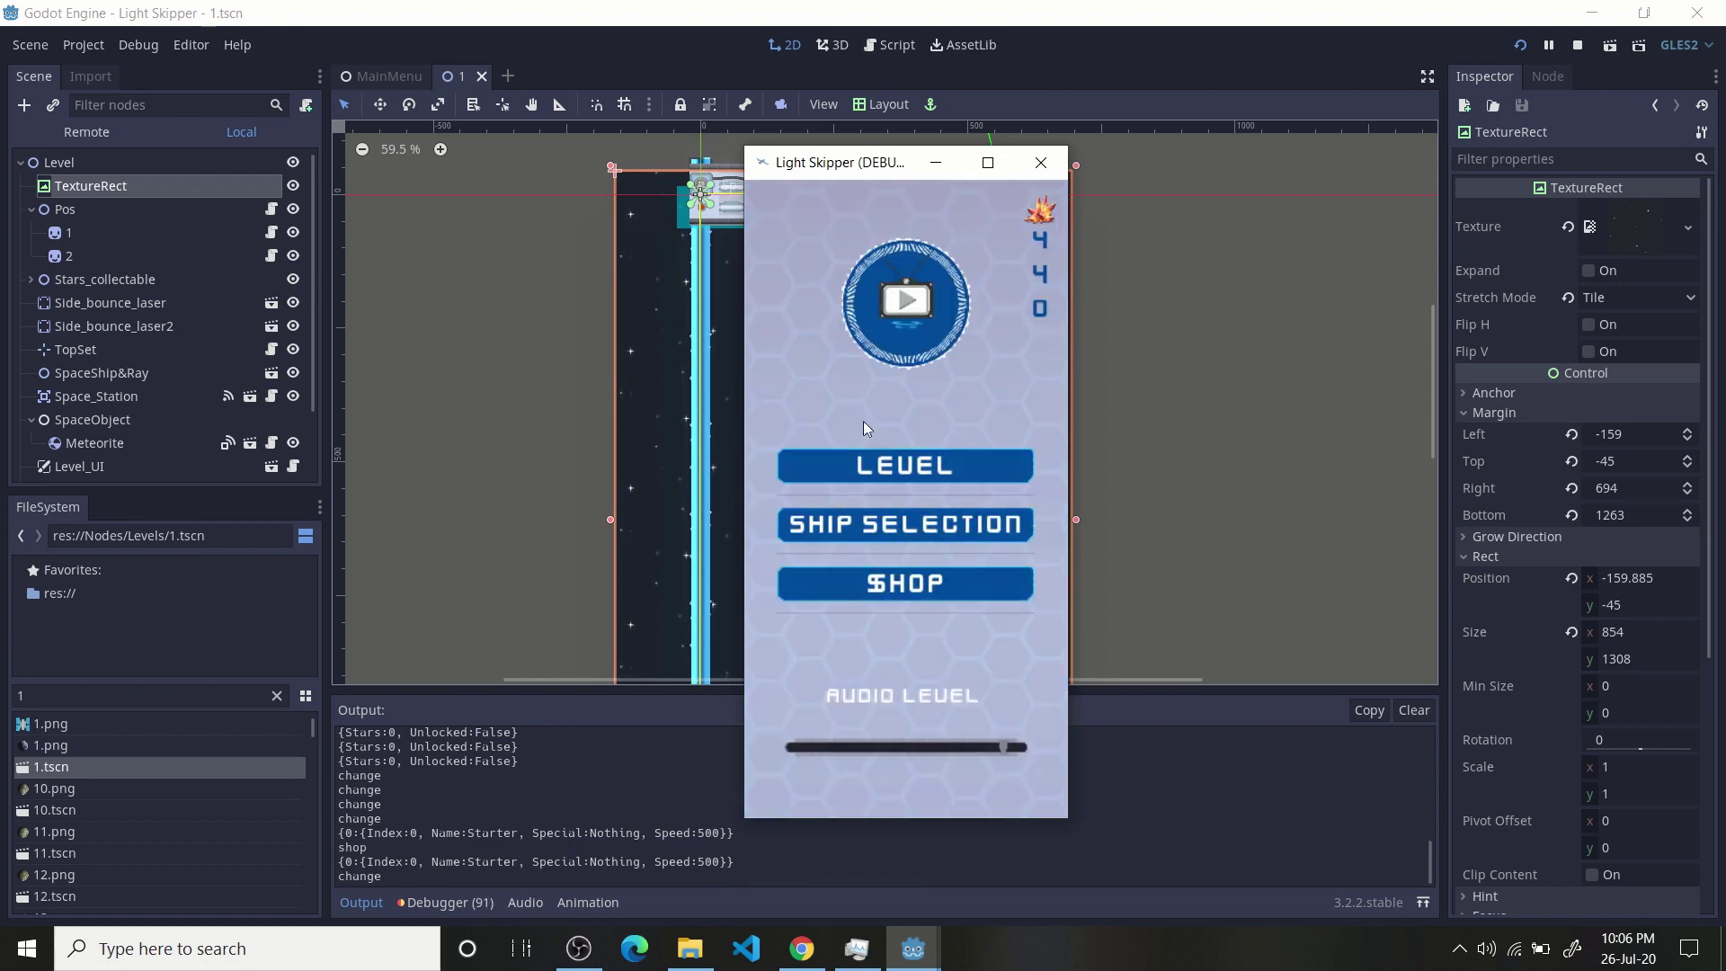
click(945, 583)
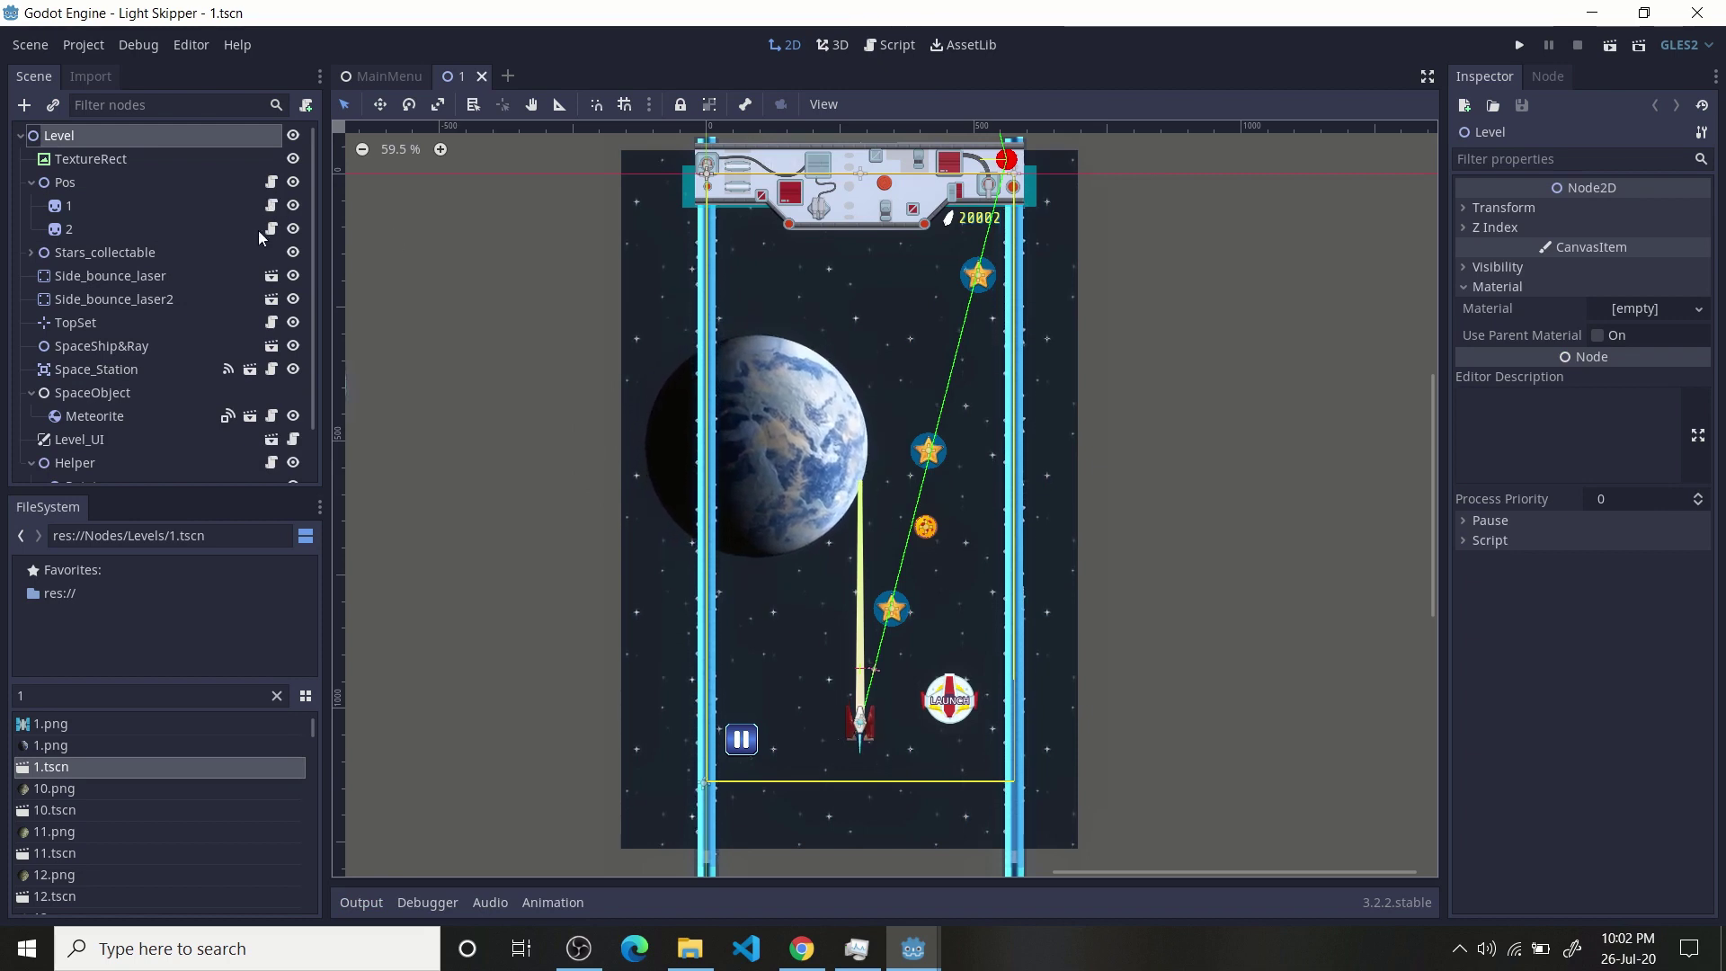
- Open the Pos node's script, highlight the tool keyword on line 1 and return to the 2D view
click(271, 181)
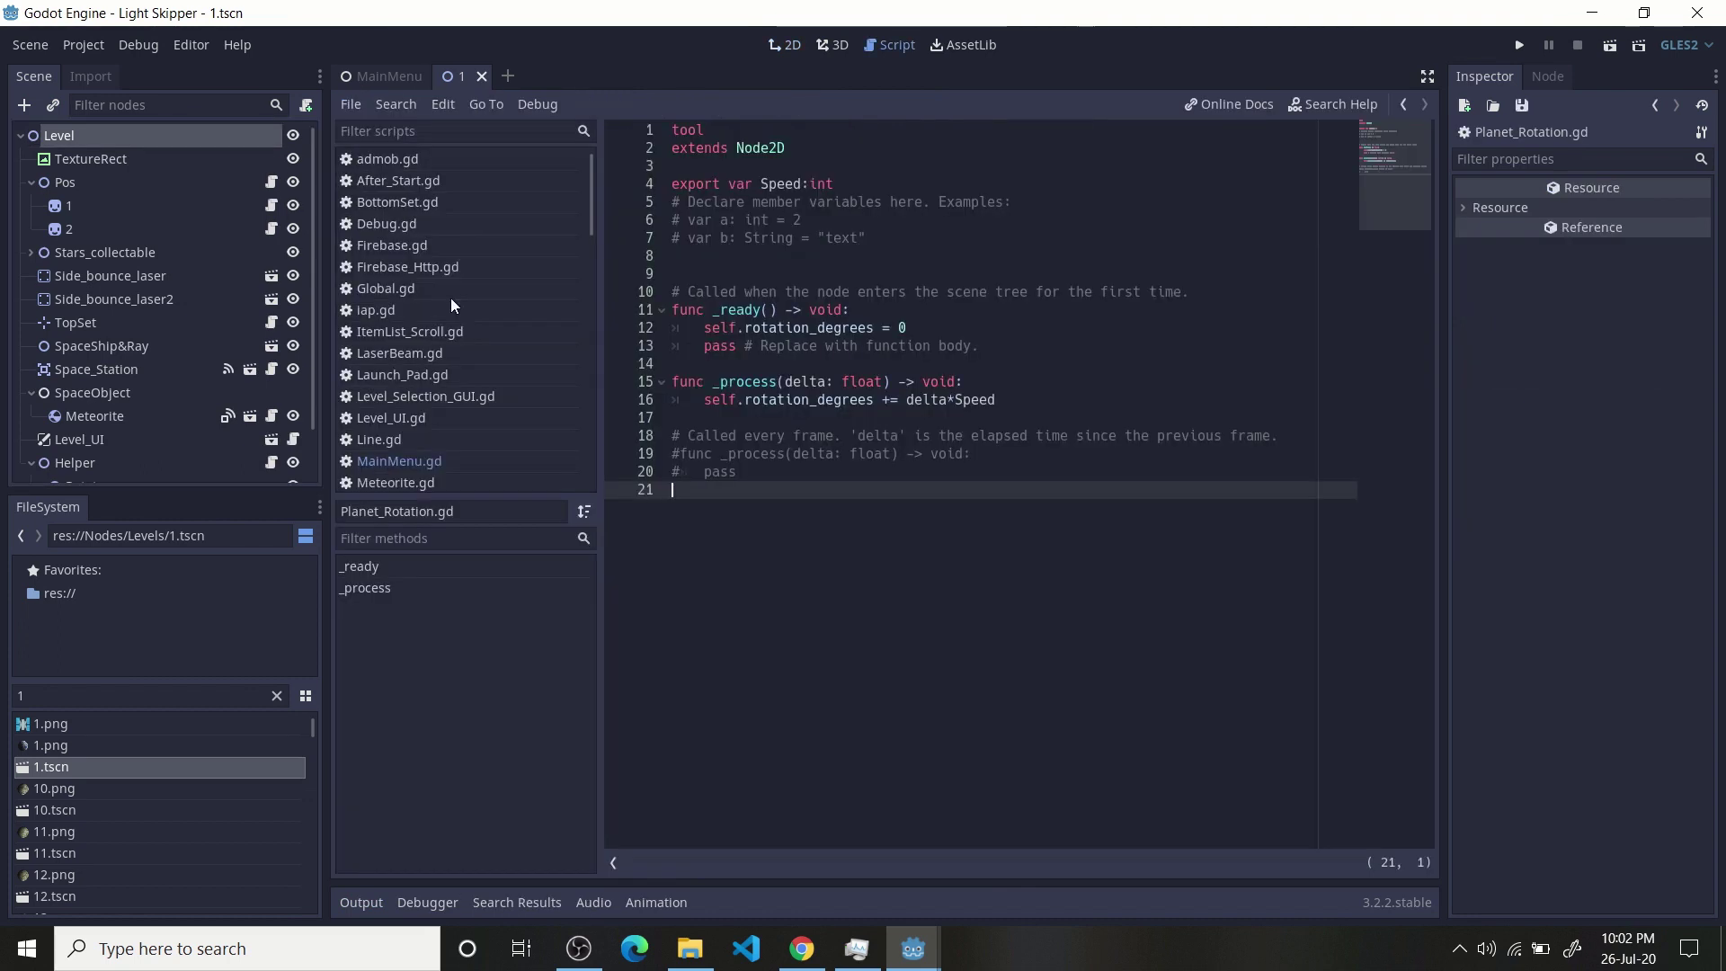
click(622, 138)
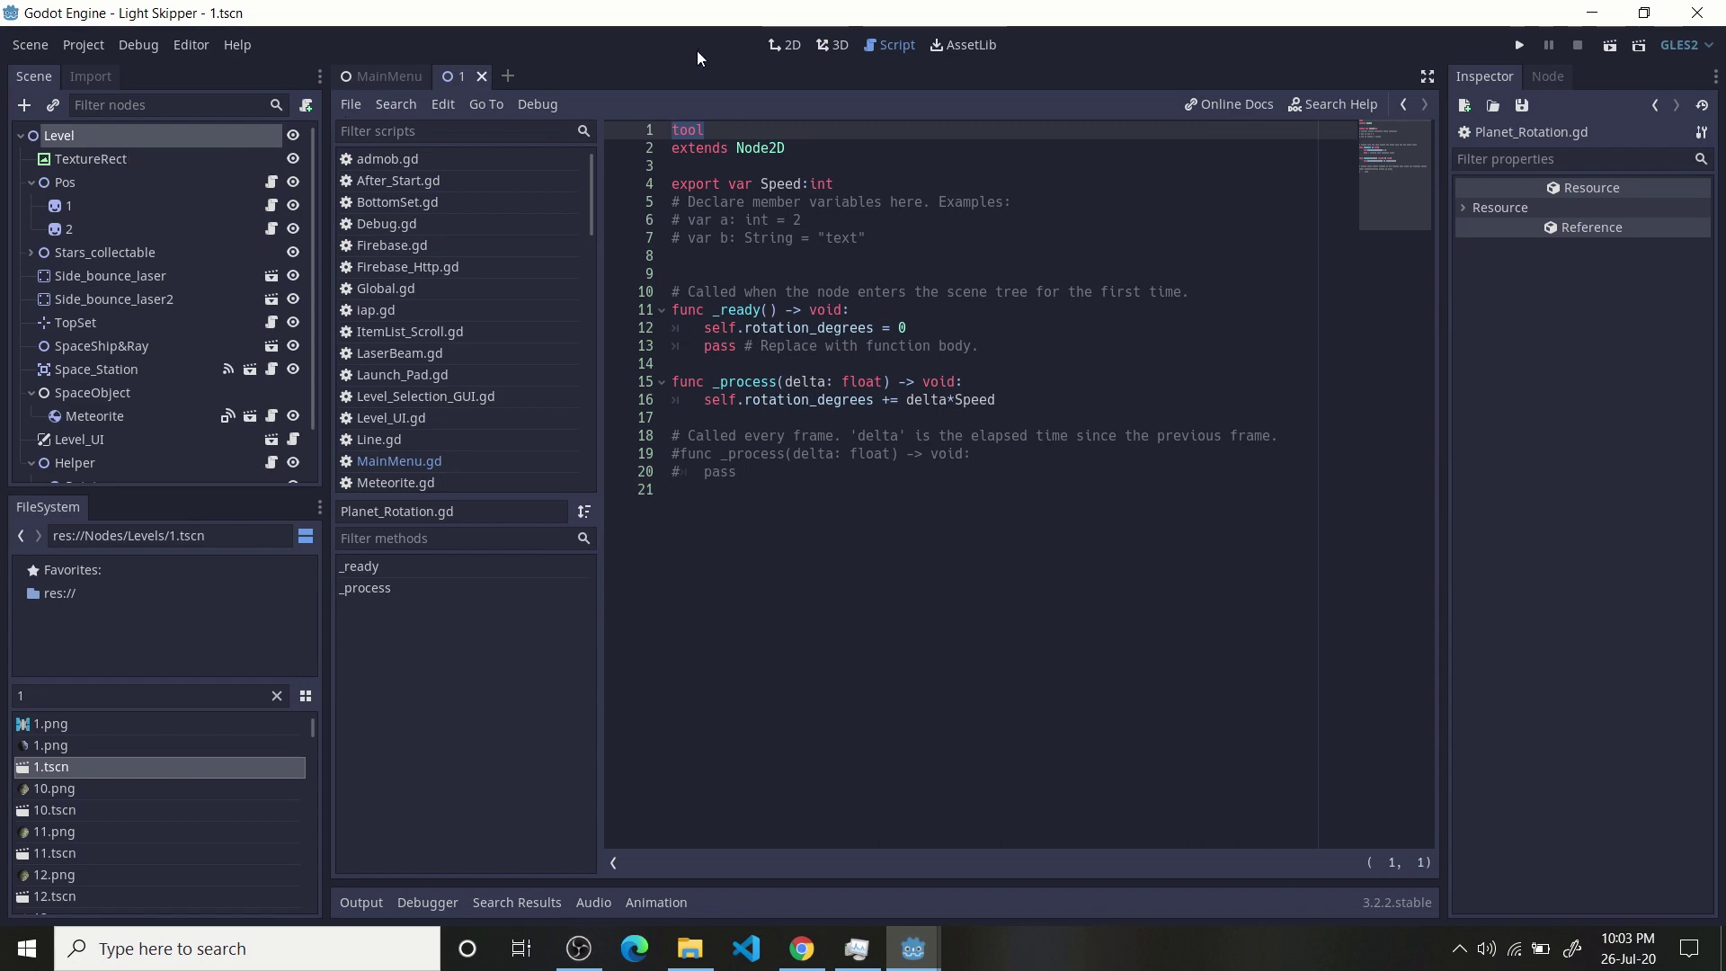
click(780, 45)
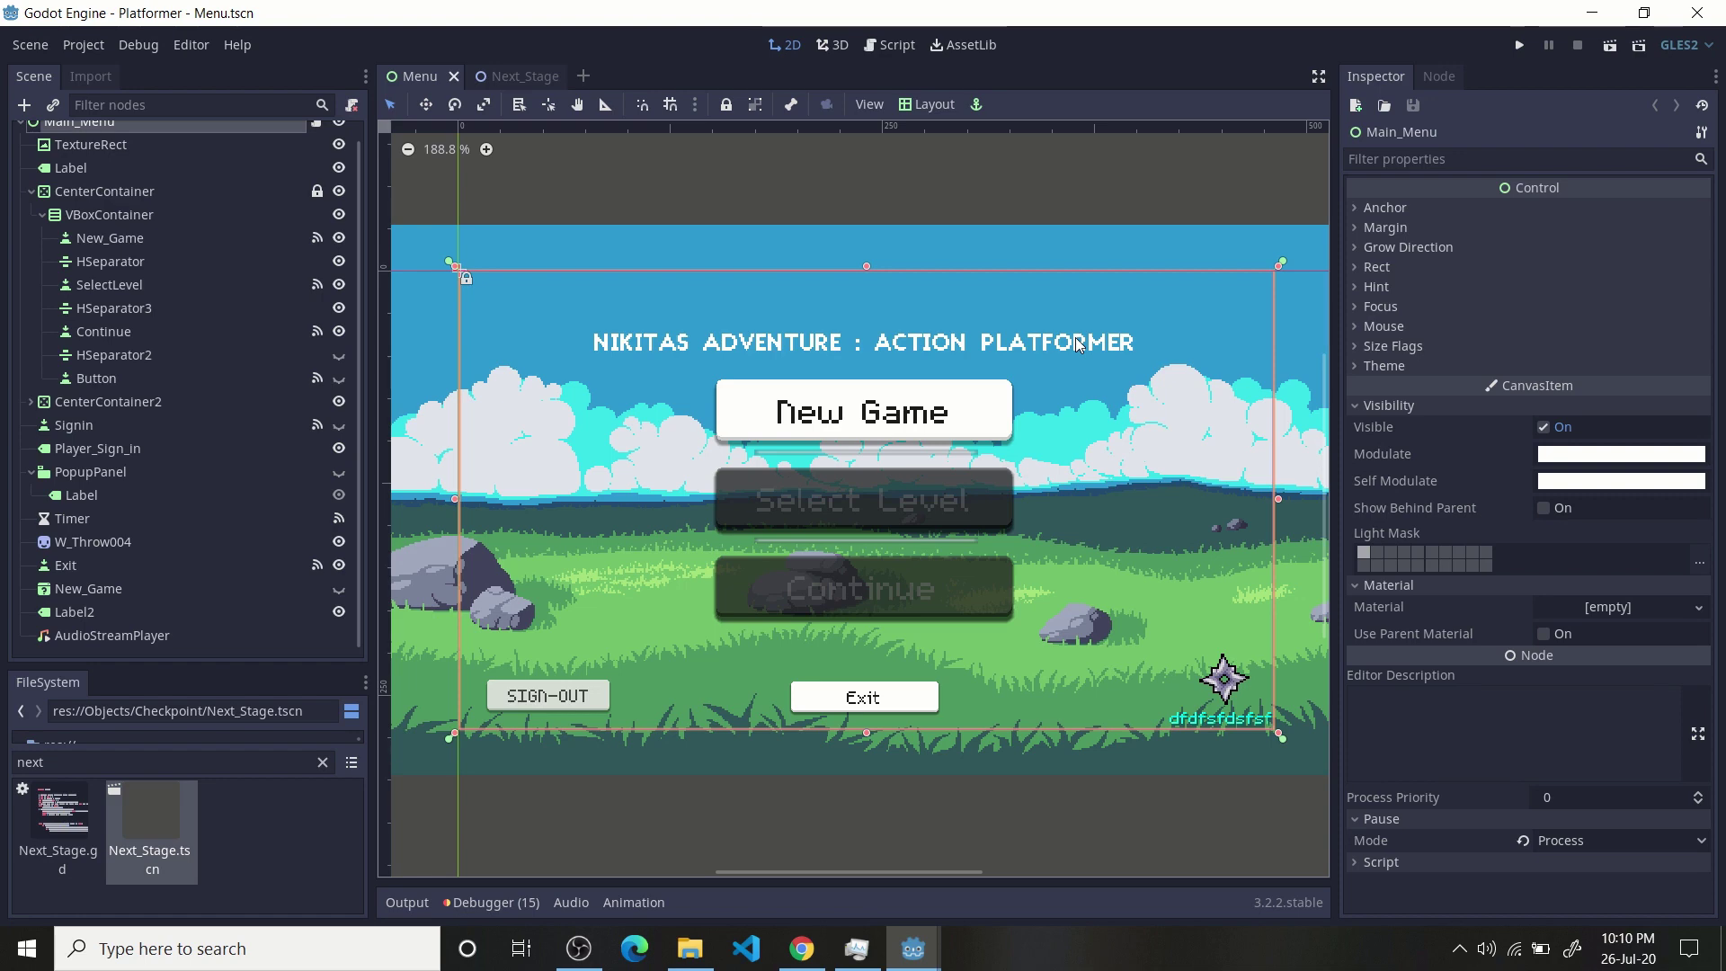
- Run the Platformer project, reposition the game window and load level 1 through a new game
click(1518, 46)
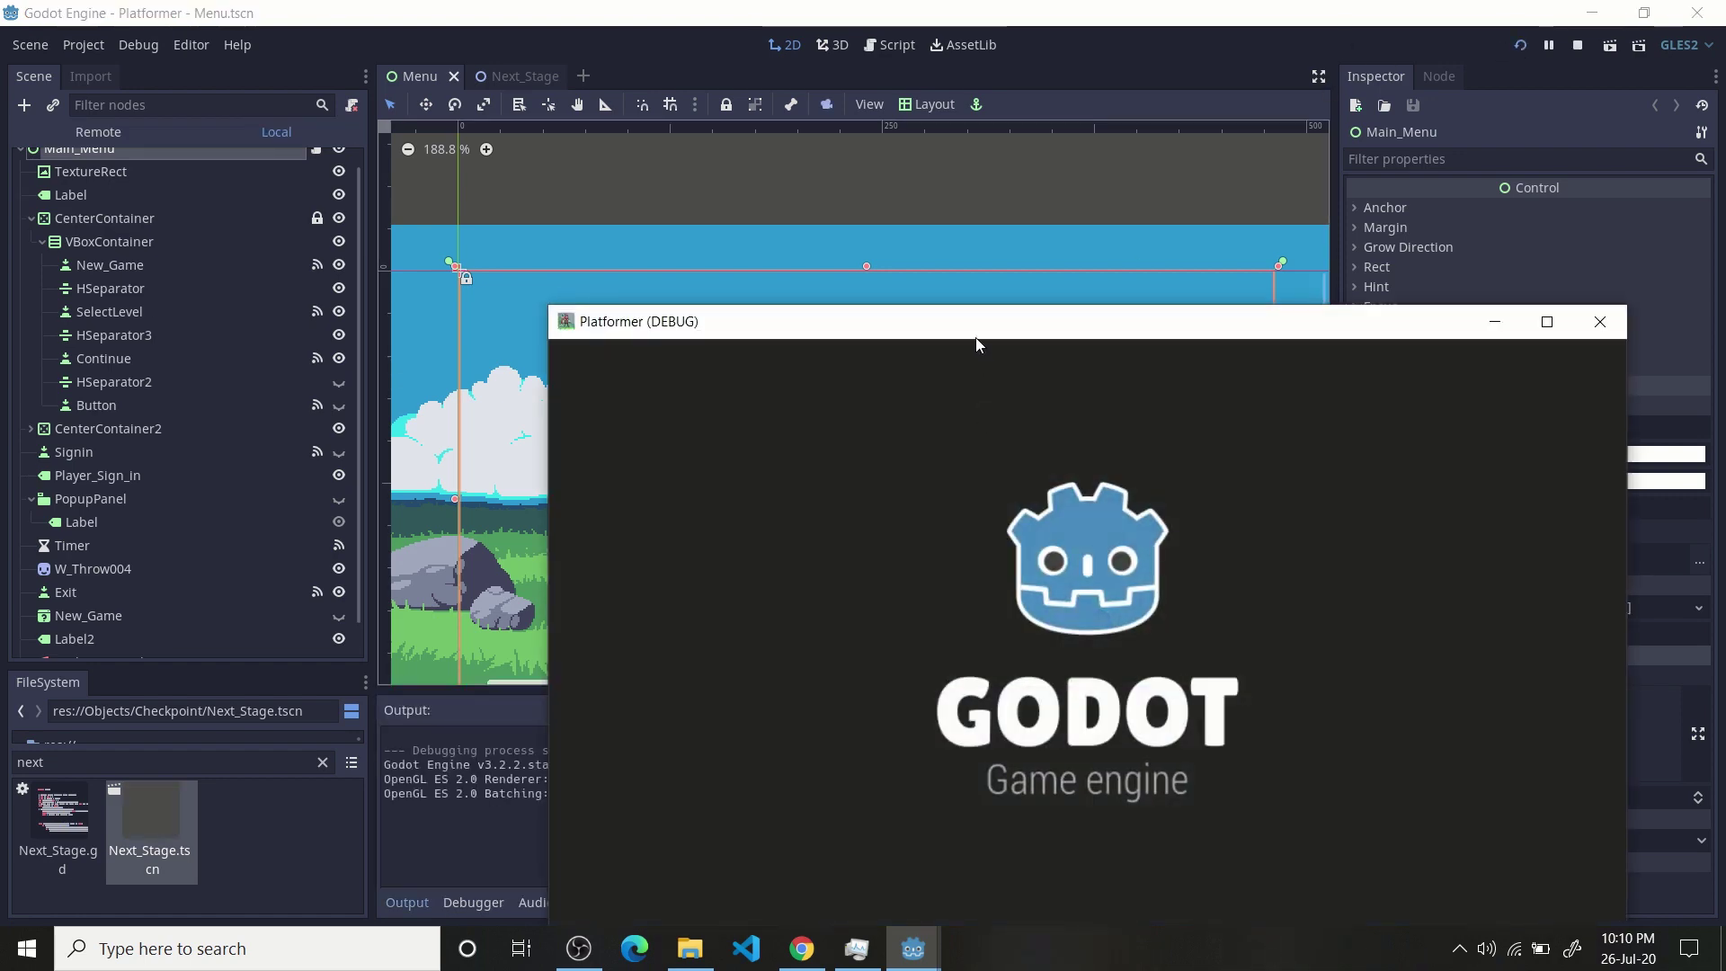
drag(976, 339, 726, 225)
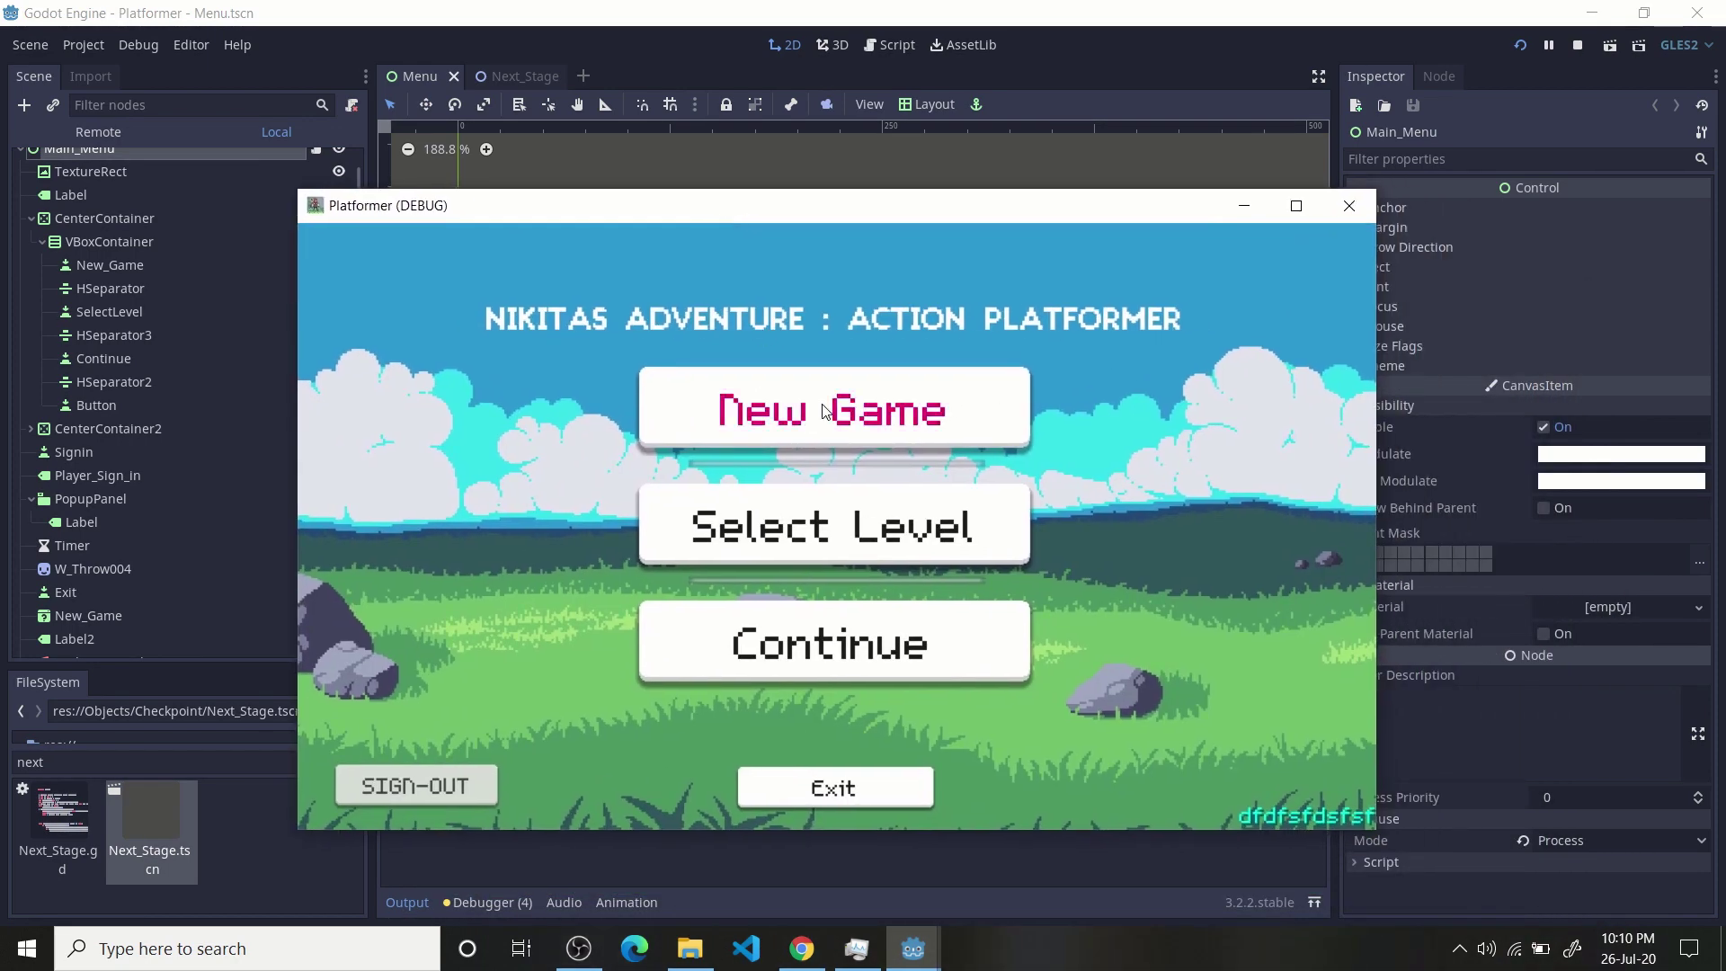
click(826, 412)
click(408, 484)
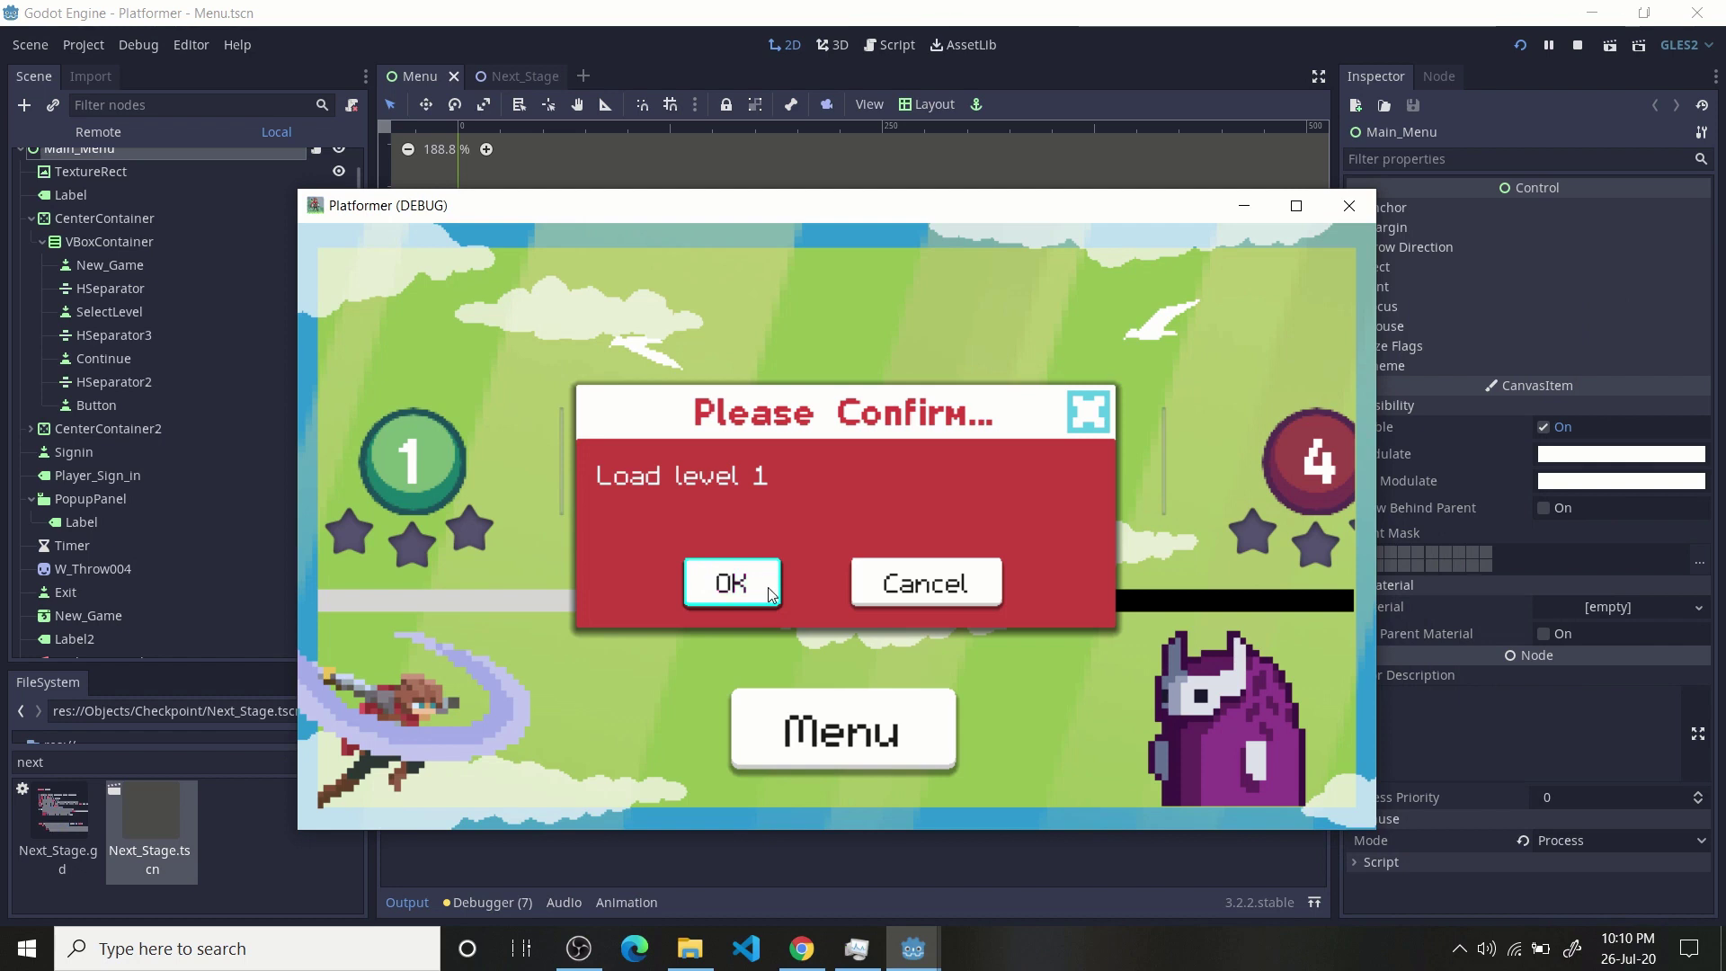
click(732, 583)
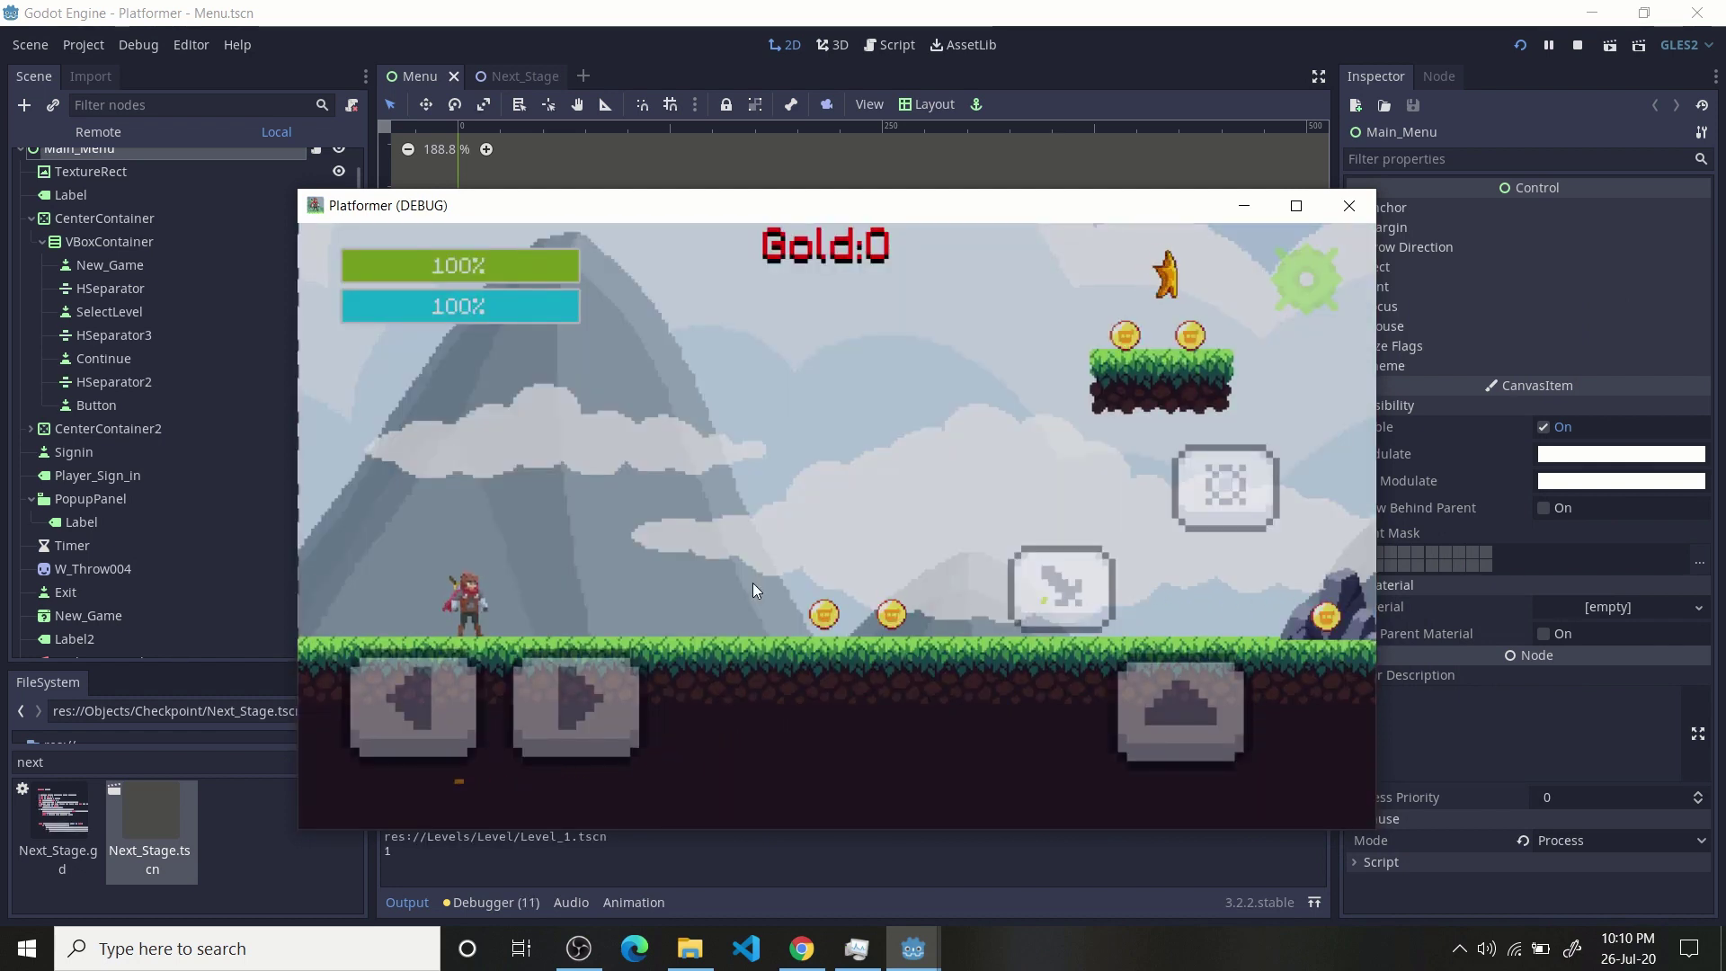
- Collect the first ground coins and jump across the floating platform for its star and two coins
key(Right)
key(Right)
key(Up)
key(Up)
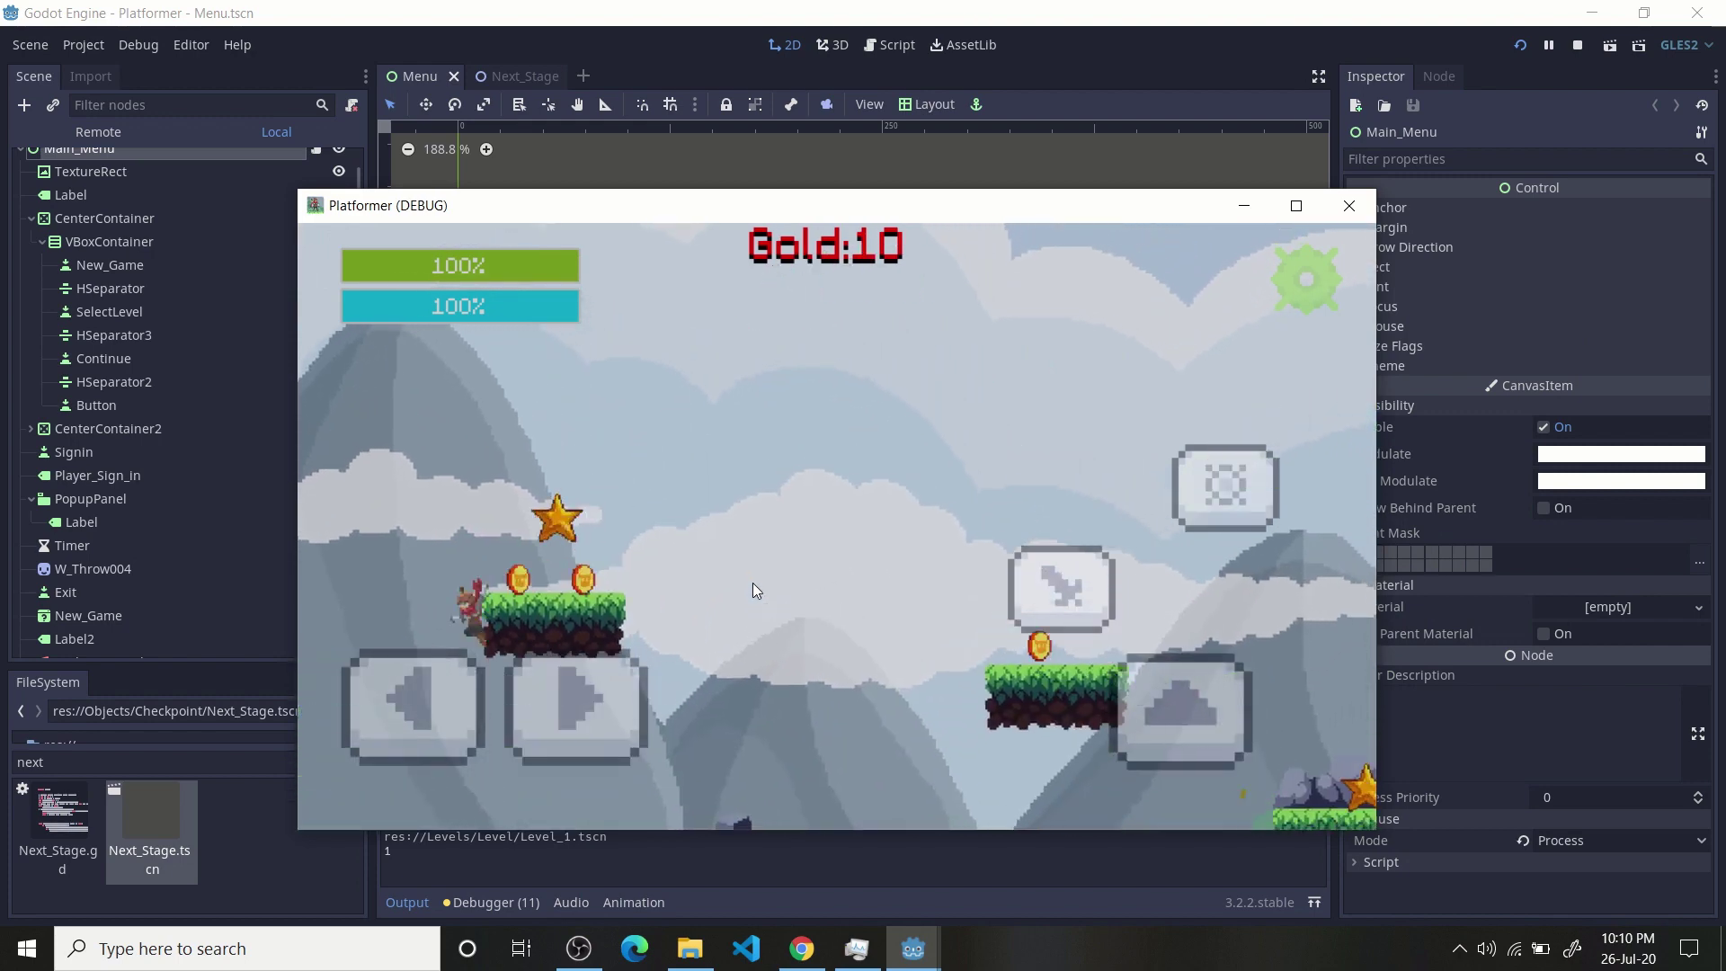
key(Right)
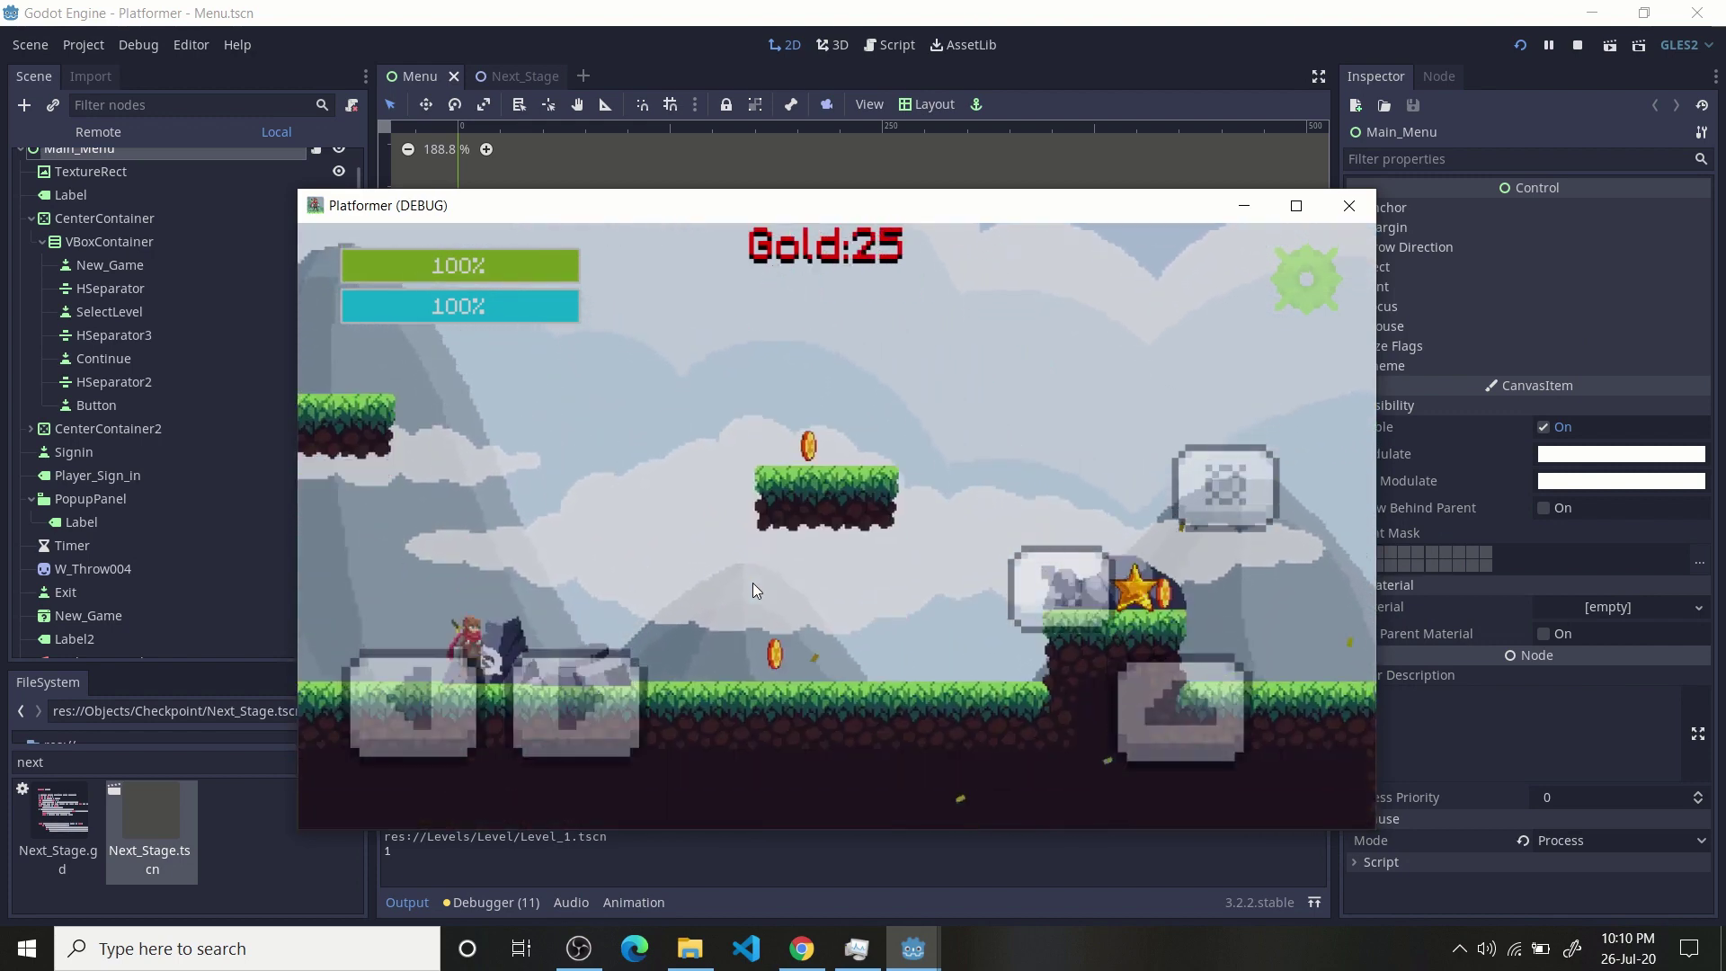
- Jump over the enemy and collect the coin on the second floating platform
key(Up)
key(Up)
key(Right)
key(Left)
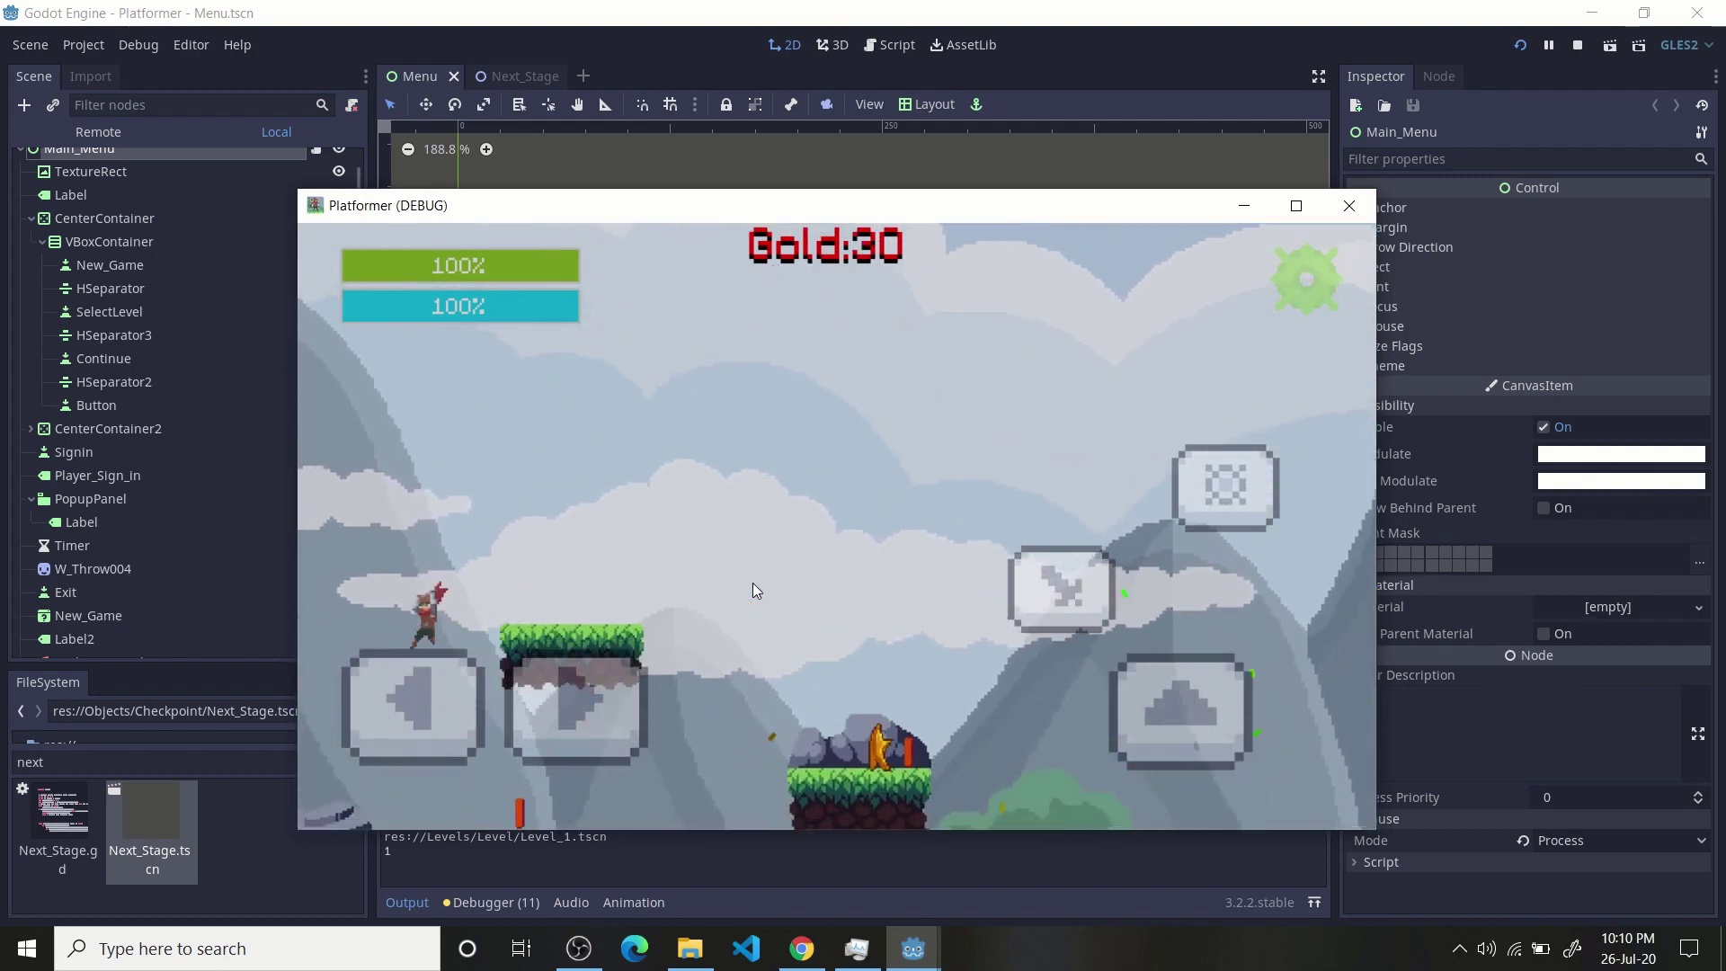
- Move past the second platform, collecting the ground coin and the coin on the raised block
key(Right)
key(Up)
key(Right)
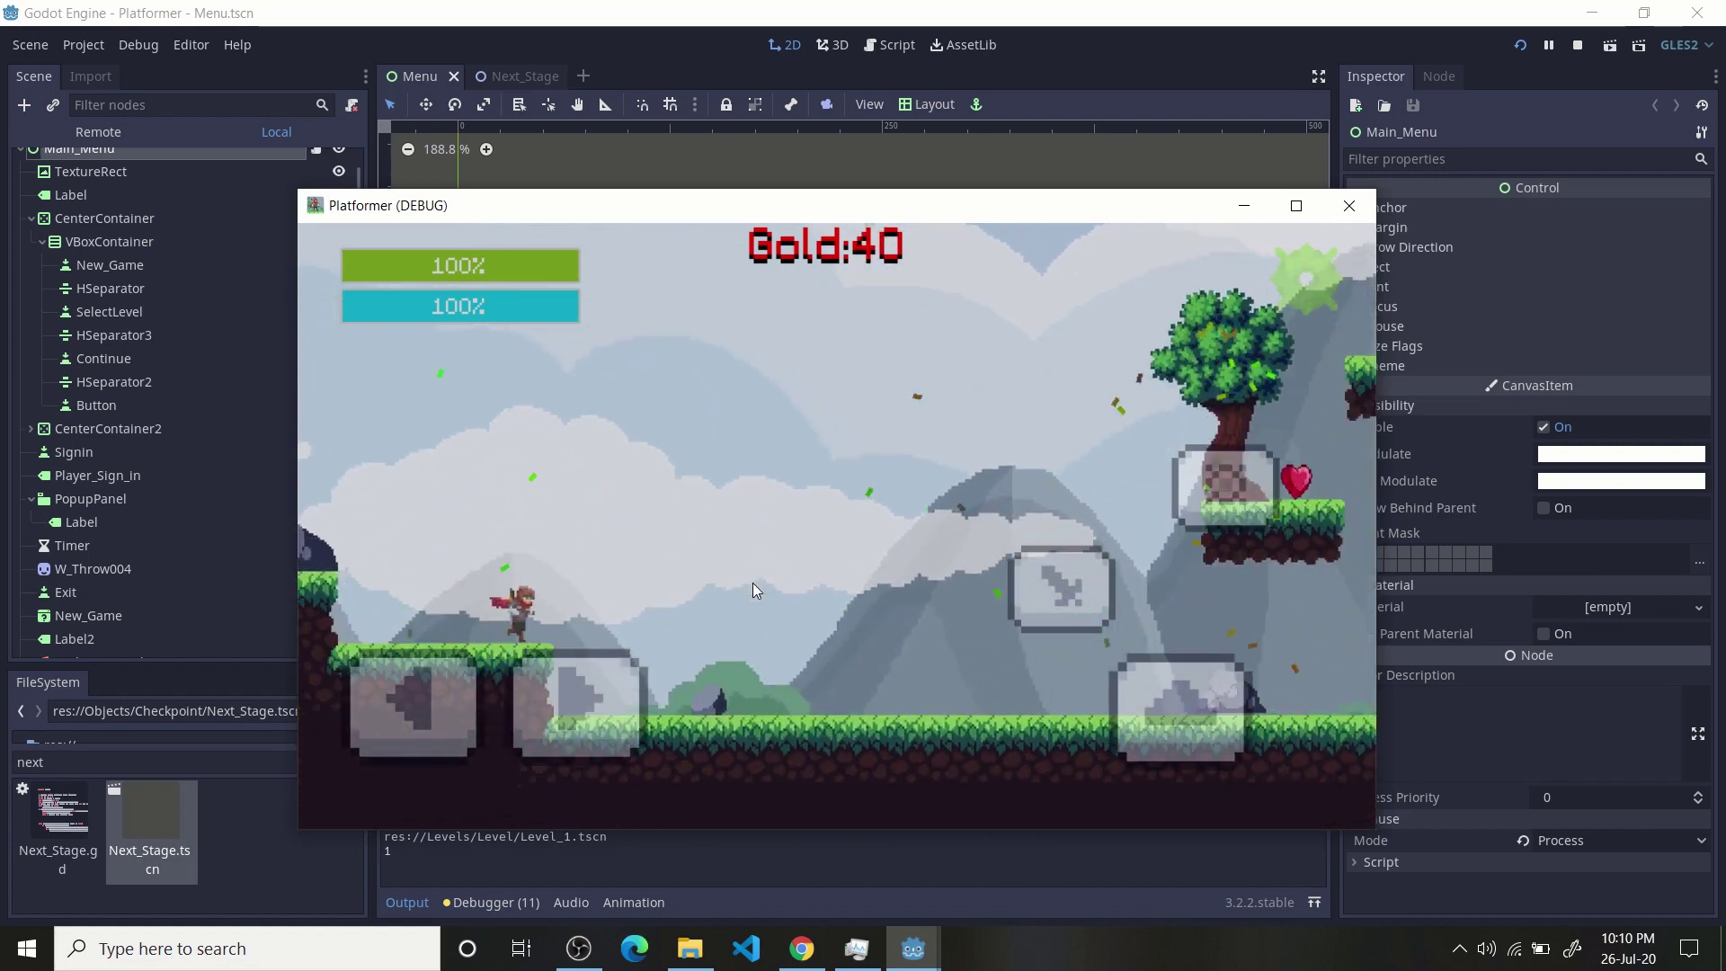
- Run along the lower ground, jump over the enemy near the tree platform and retreat to its far side
key(Right)
key(Up)
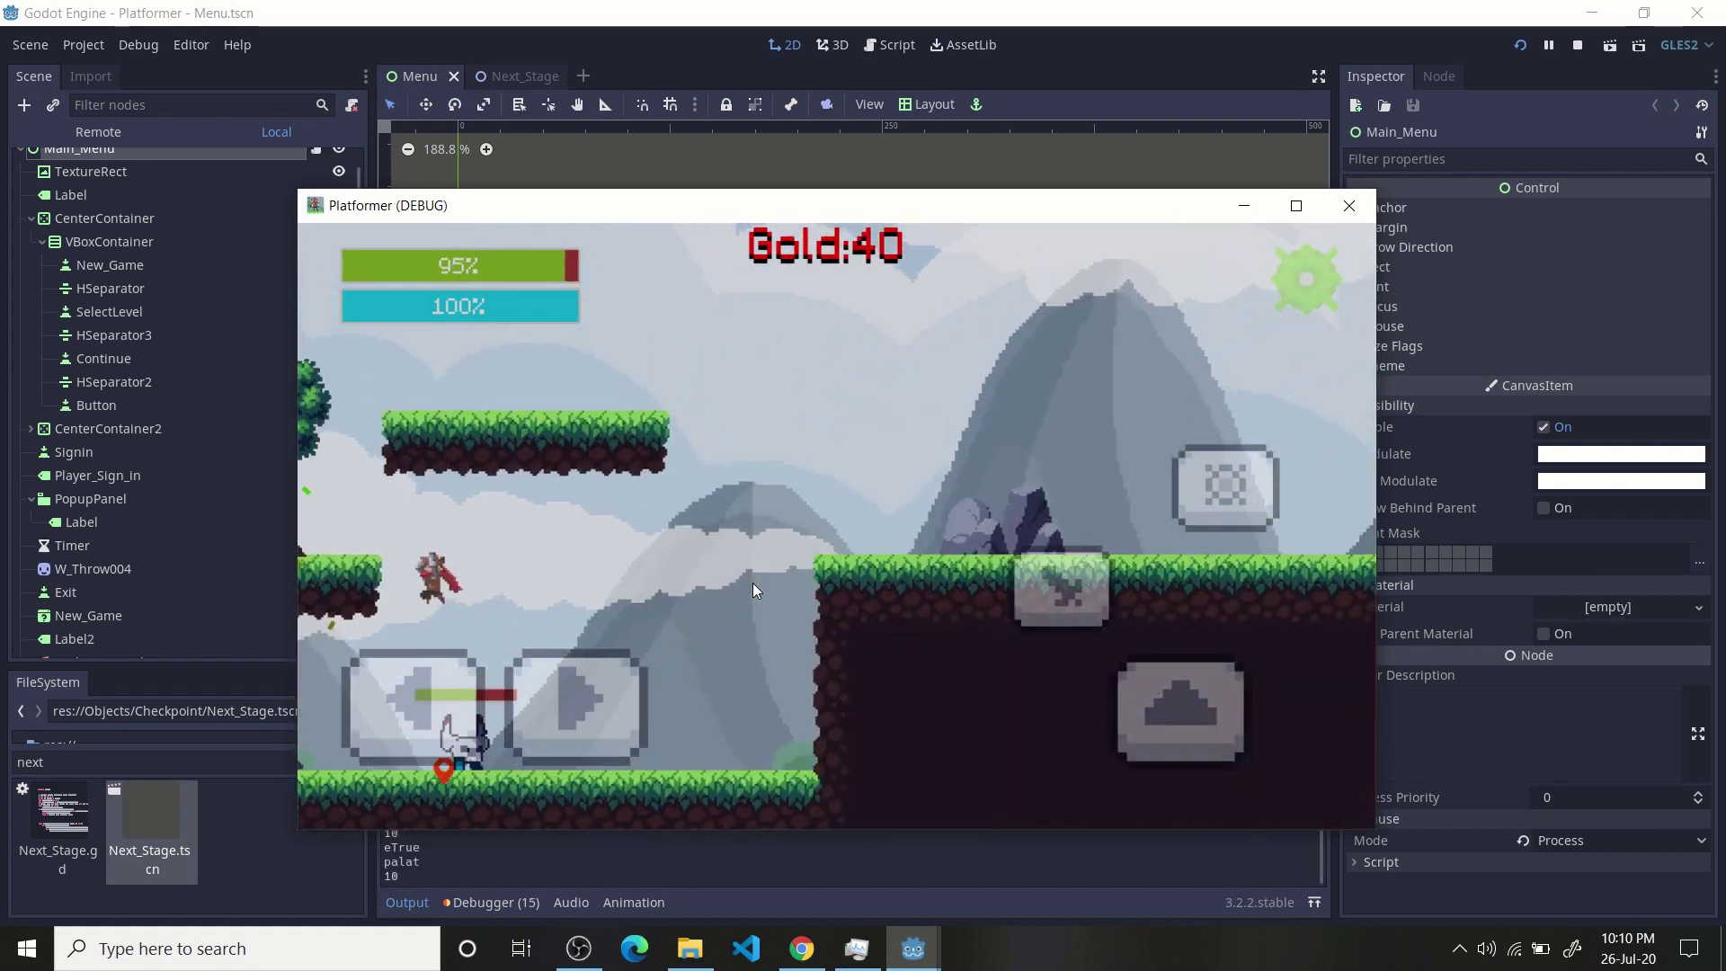
key(Left)
key(Right)
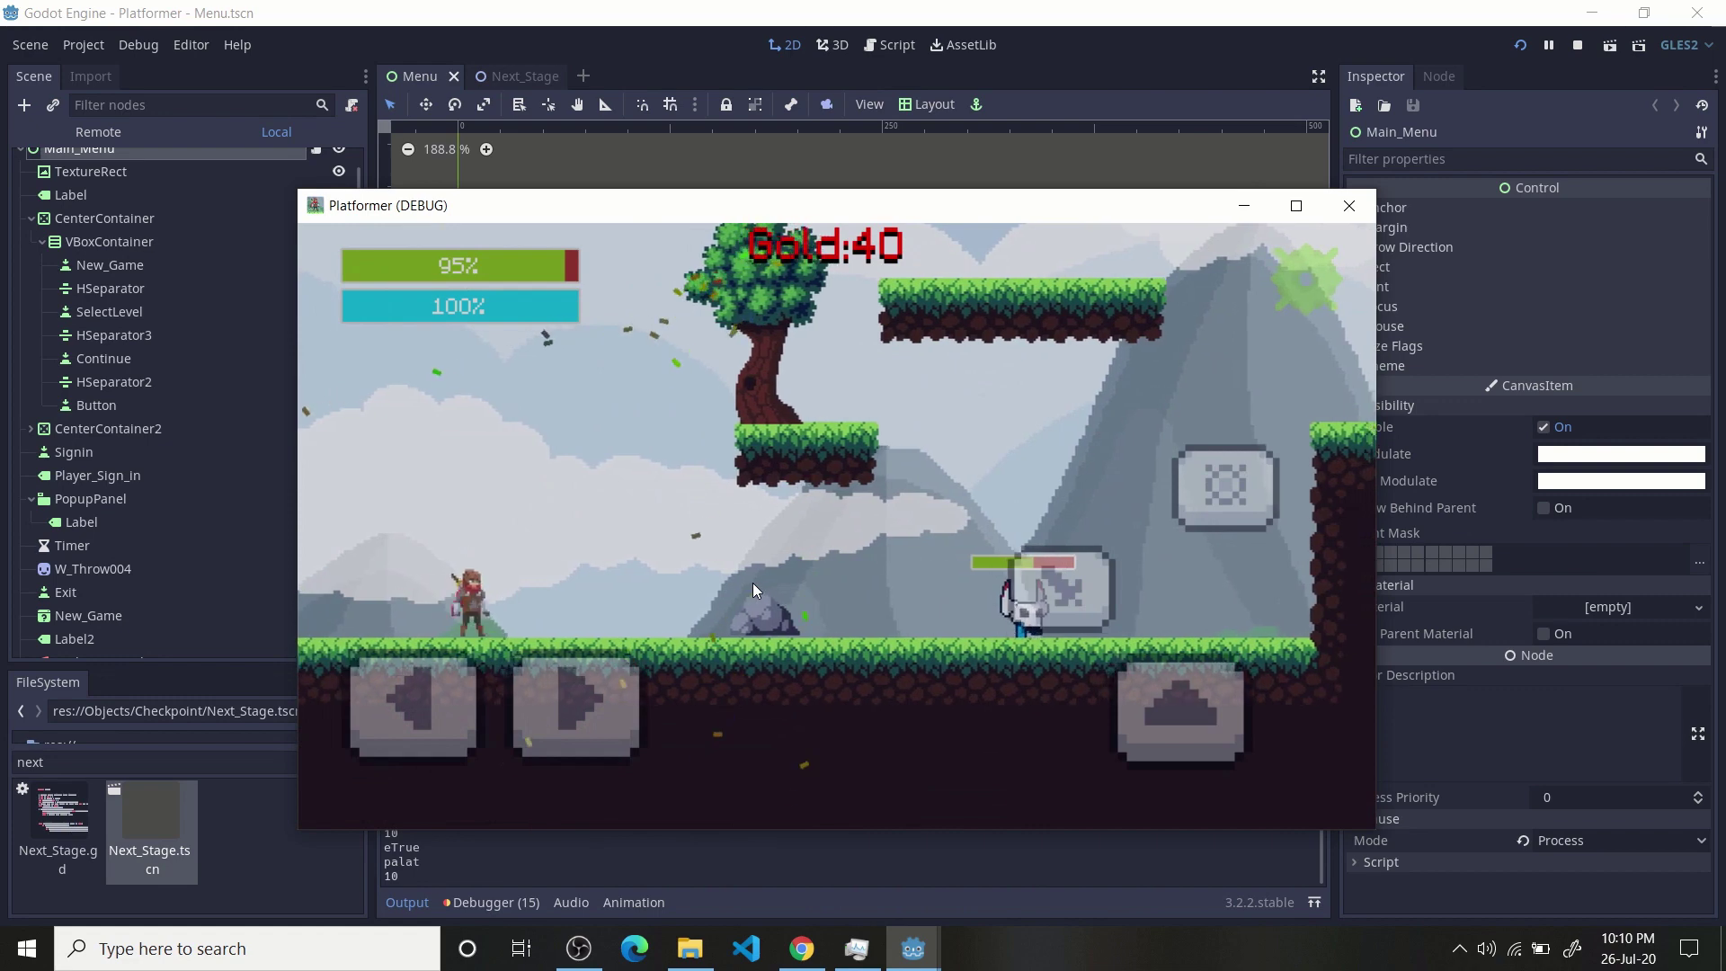
- Attack the enemy near the raised wall with thrown projectiles from a distance and a slash at close range
key(x)
key(Right)
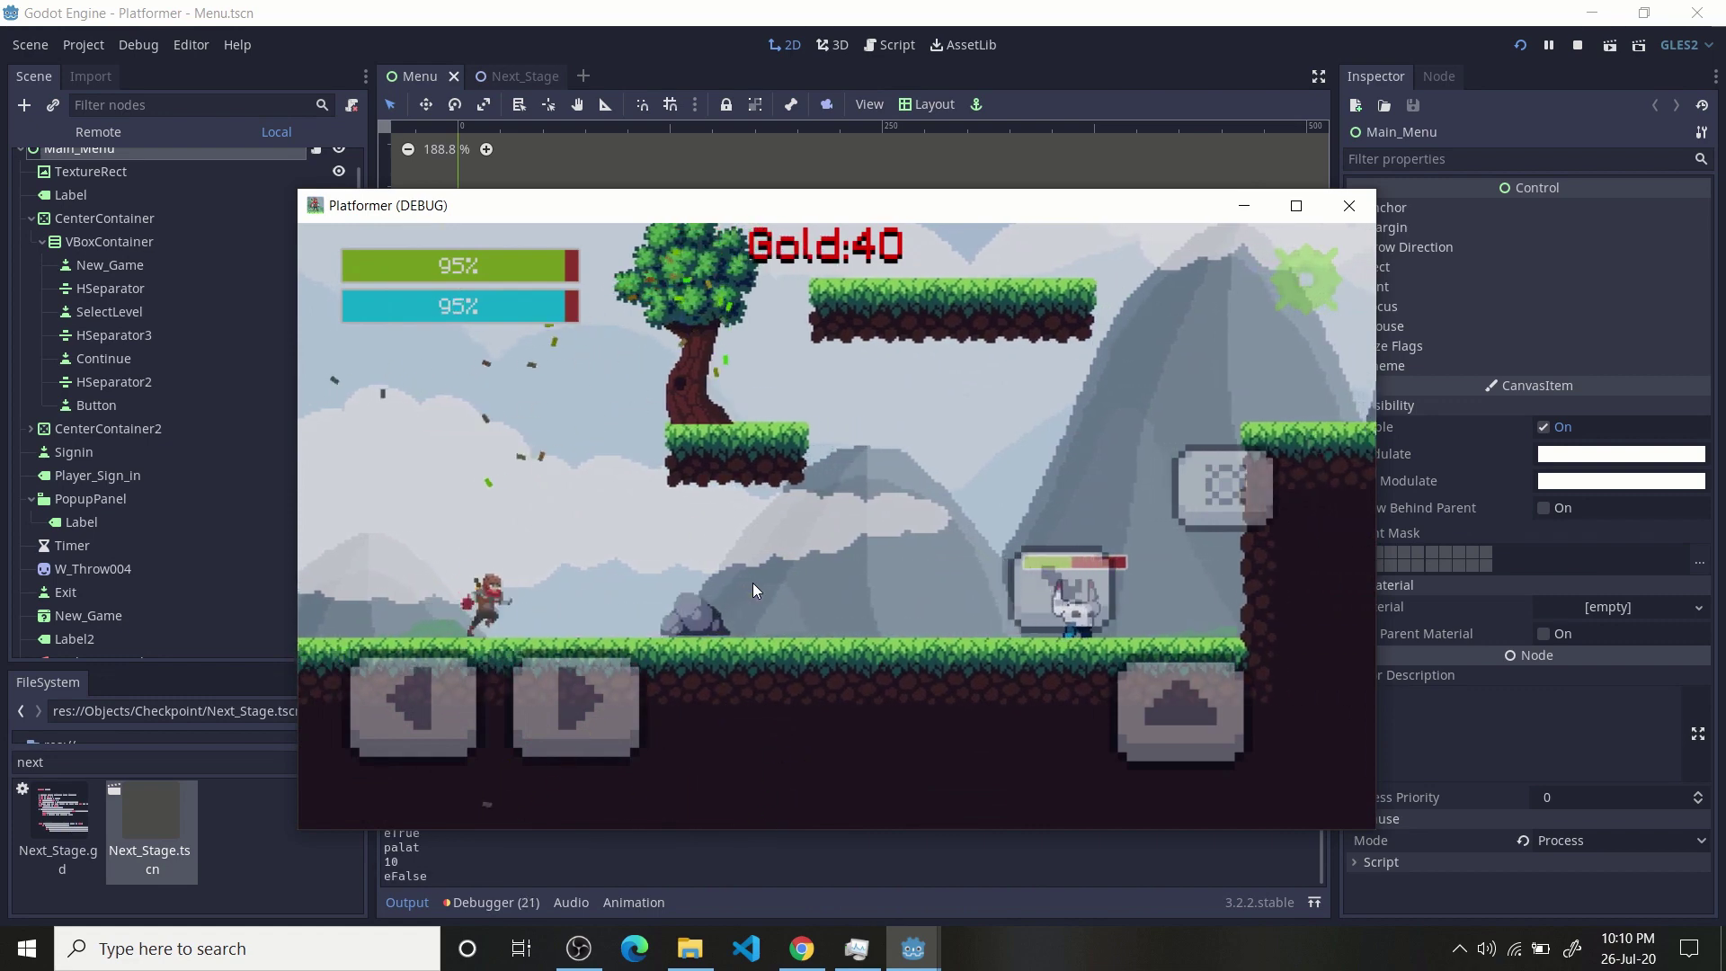
key(Up)
key(x)
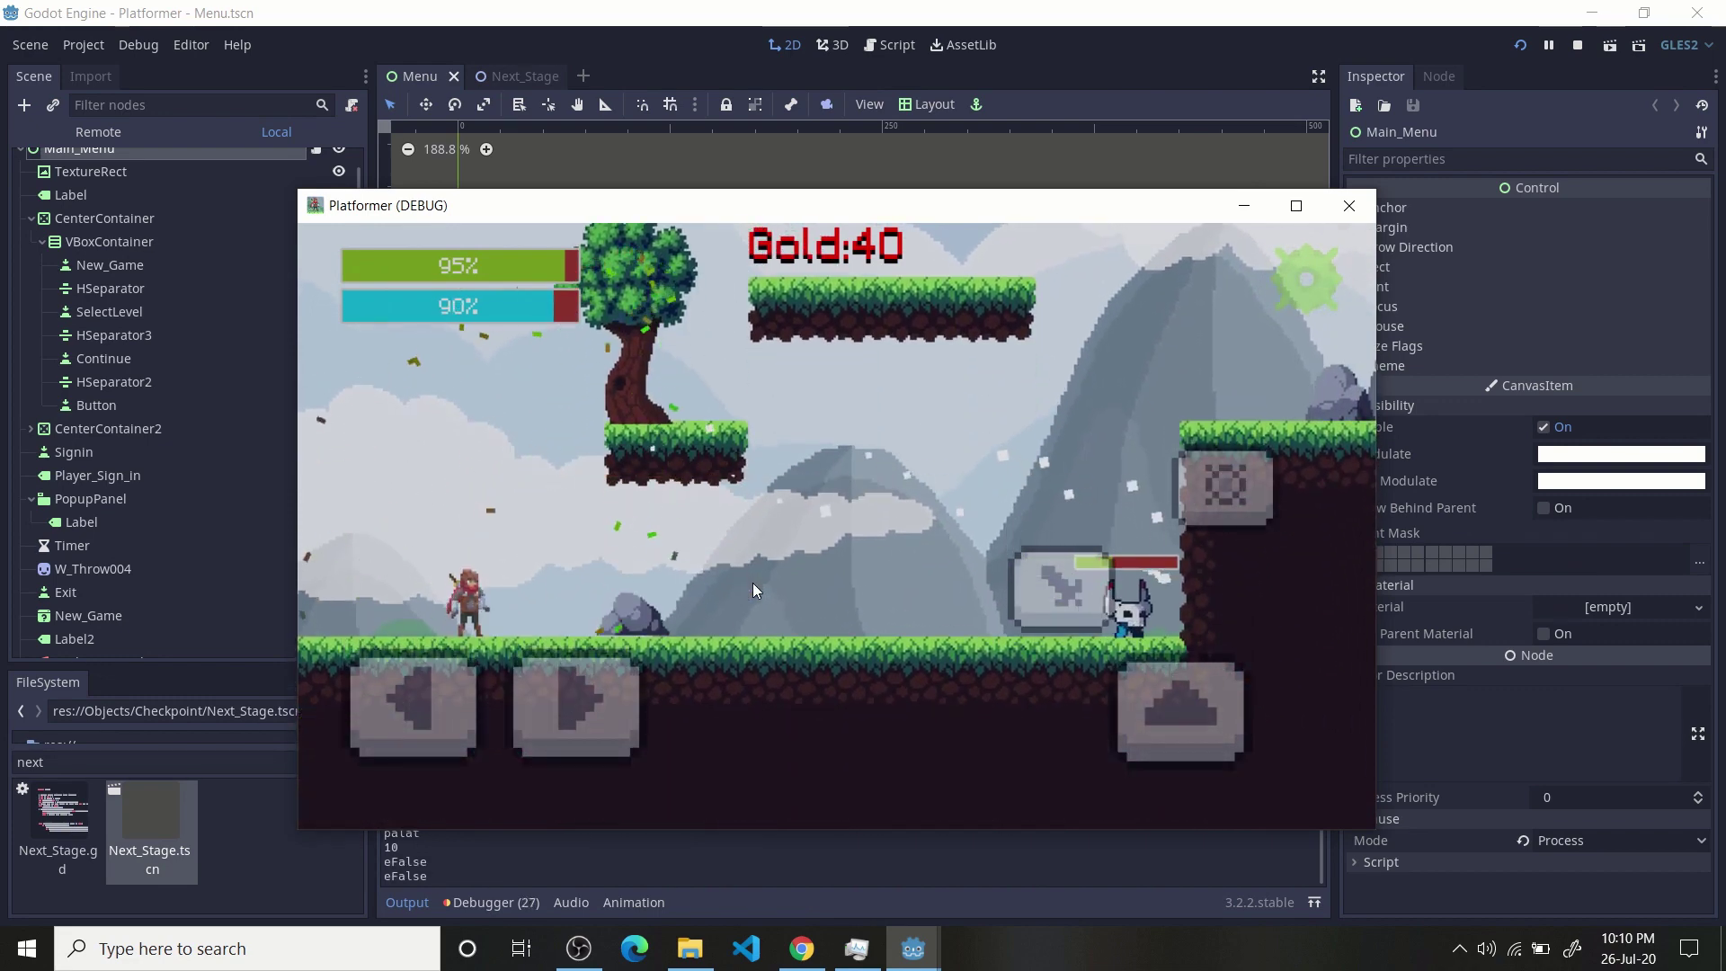
key(Right)
key(Up)
key(space)
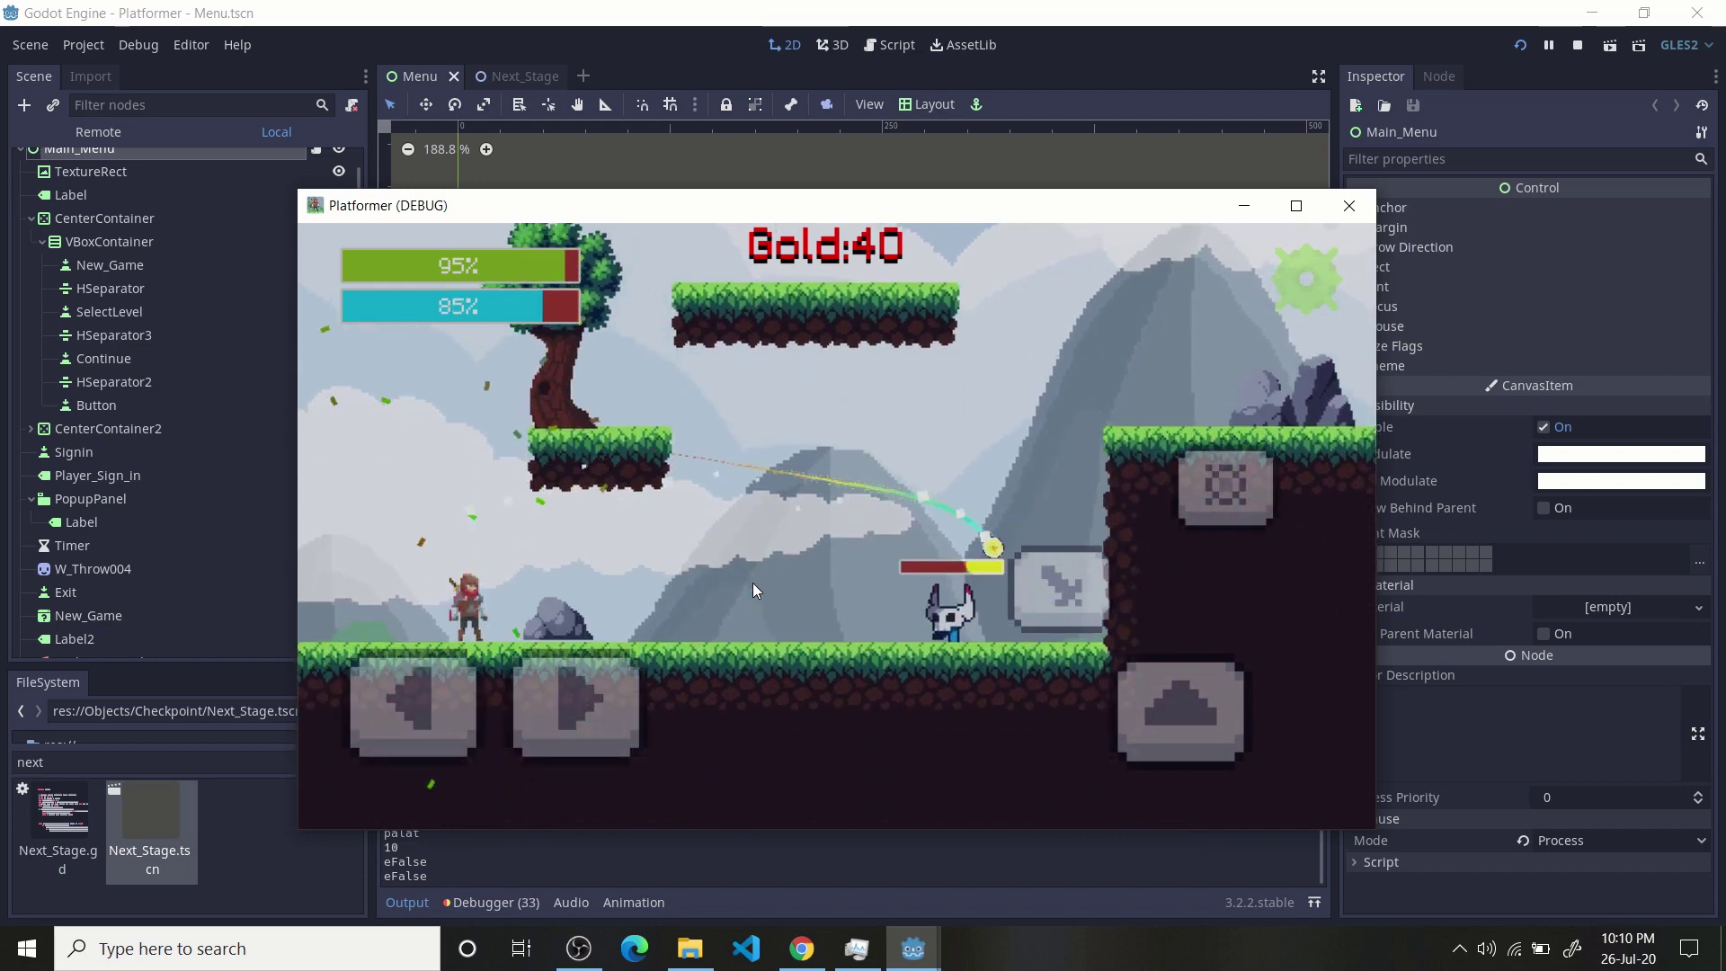
key(Right)
key(x)
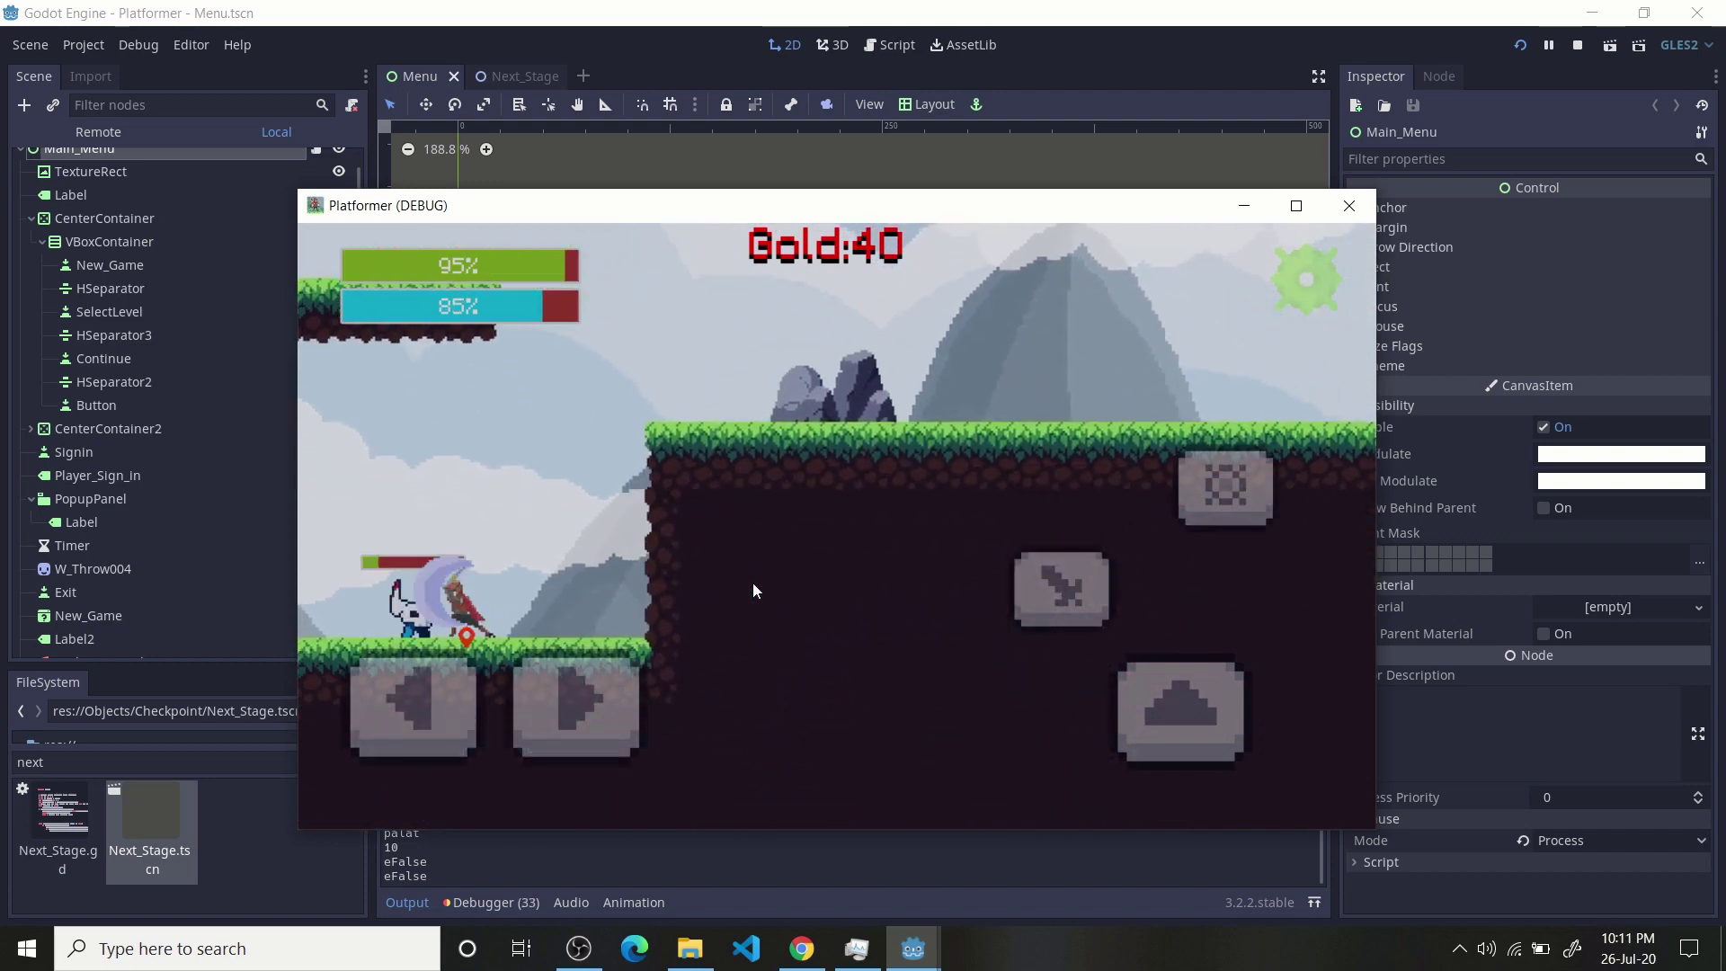
- Jump up over the raised wall, reach the purple portal and continue to the next stage
key(Up)
key(Right)
key(Up)
key(Right)
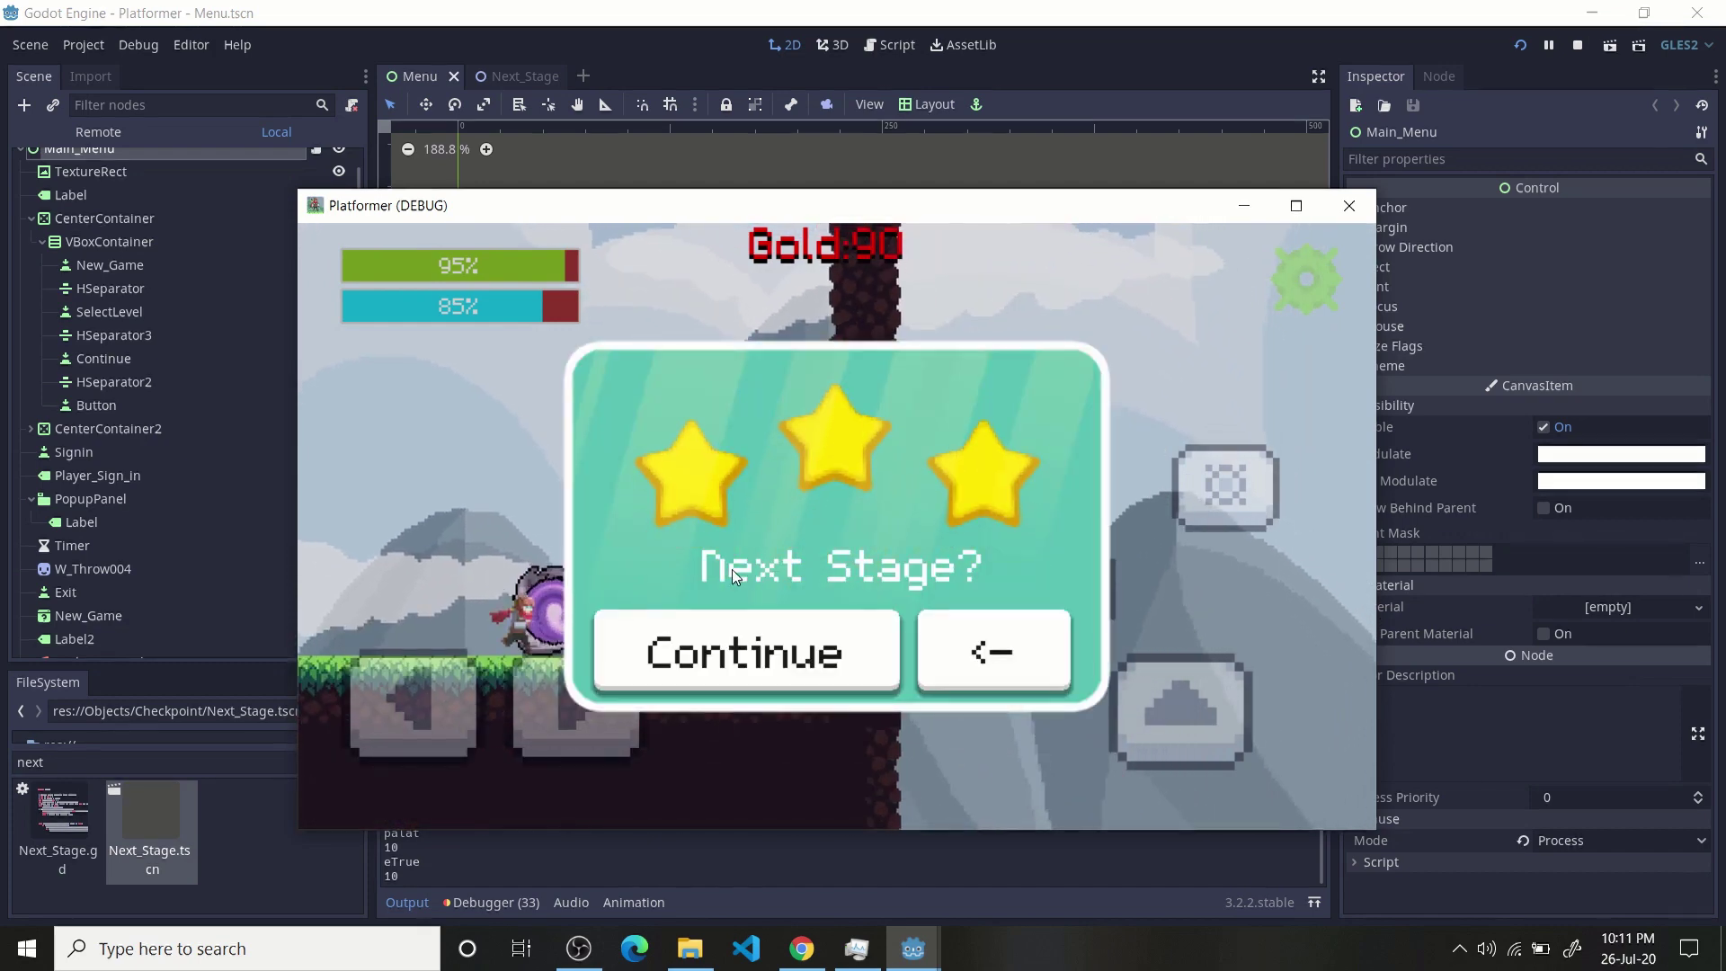
click(806, 650)
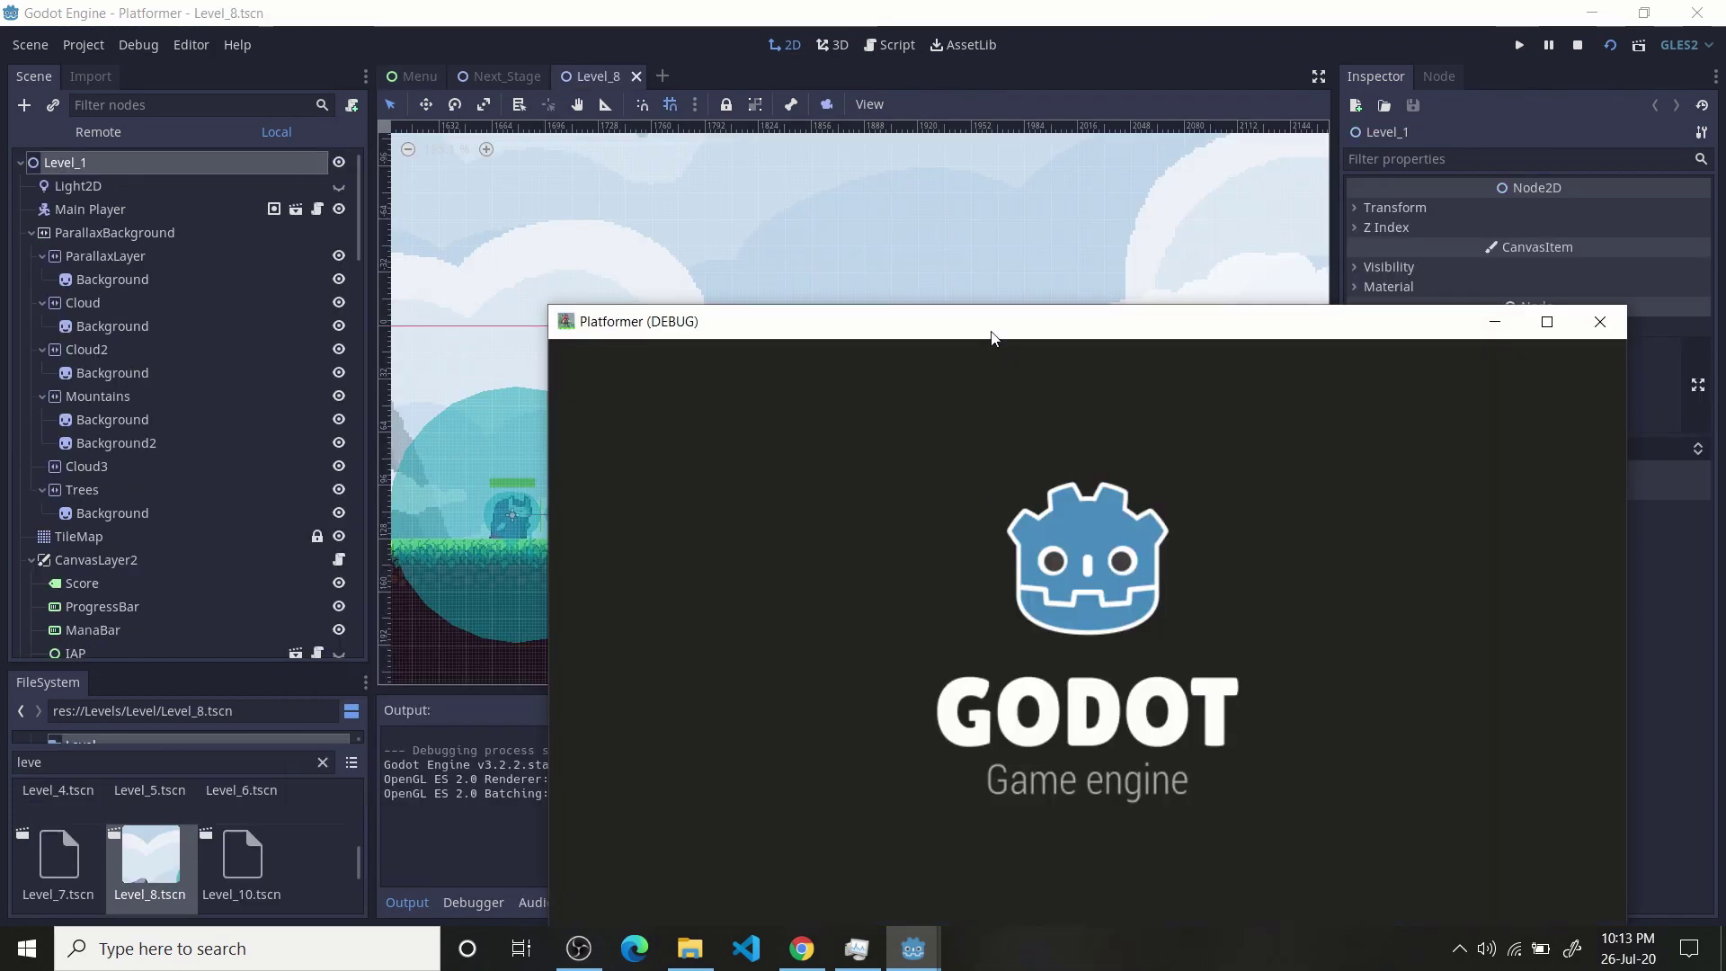
- Reposition the Level_8 game window and run through the opening section, collecting coins on the ground and the floating platform
drag(781, 314, 575, 232)
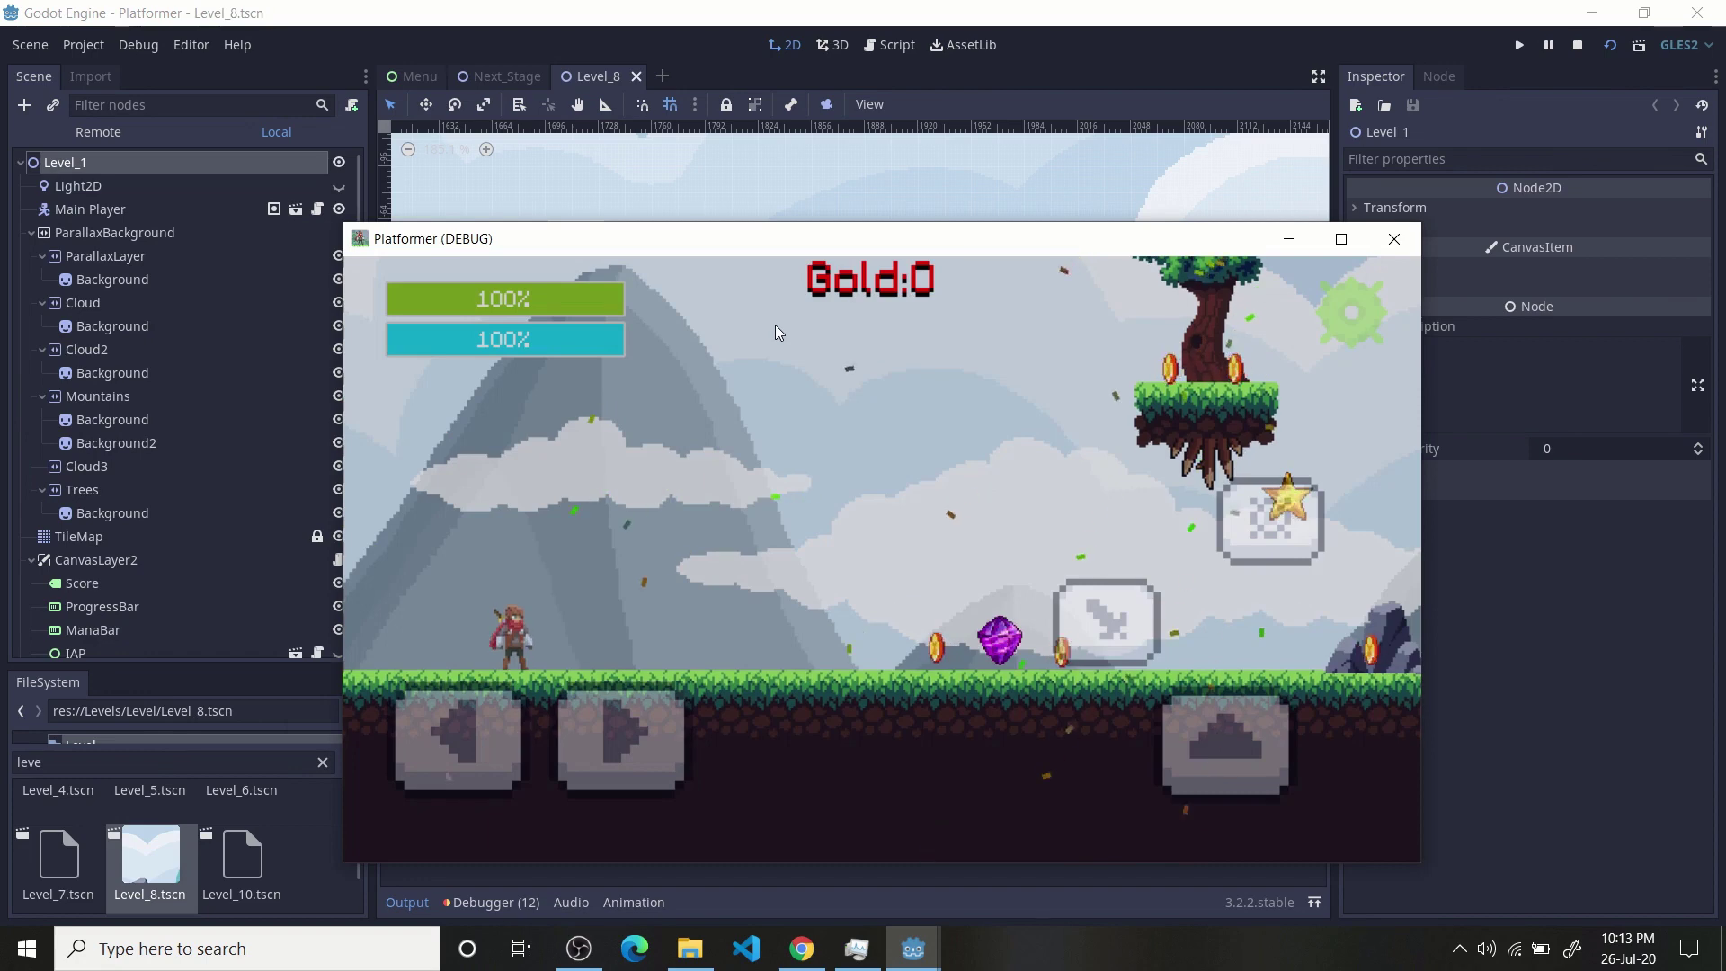
key(Right)
key(Right)
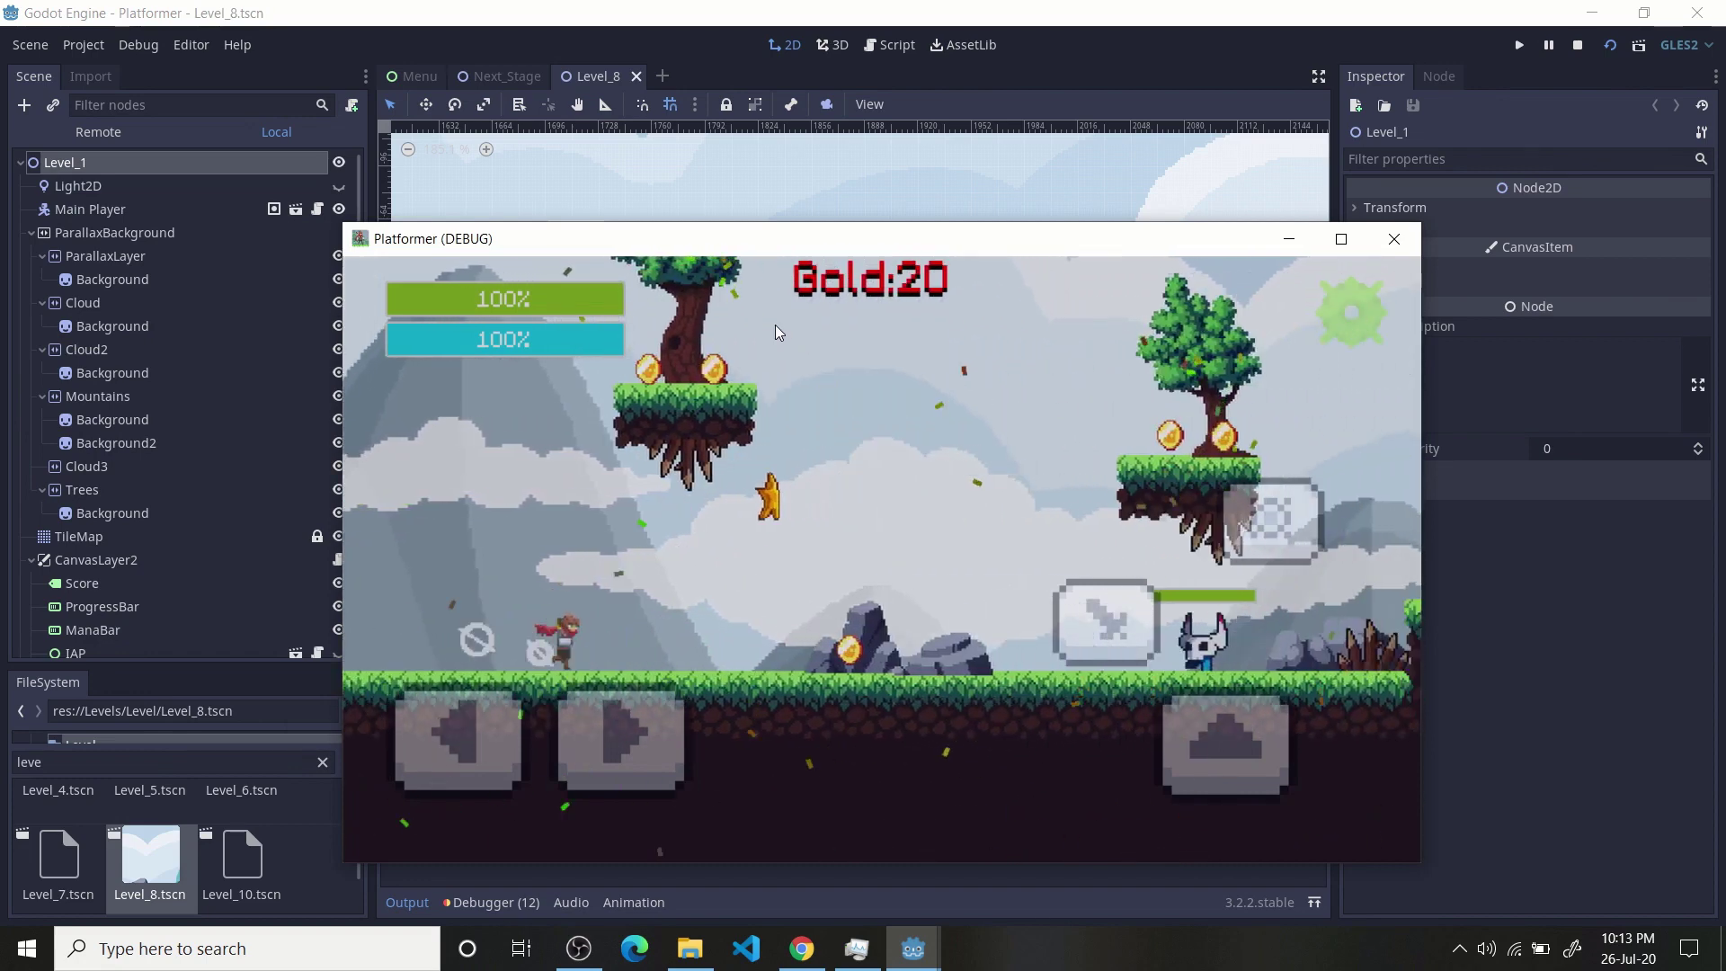
key(Right)
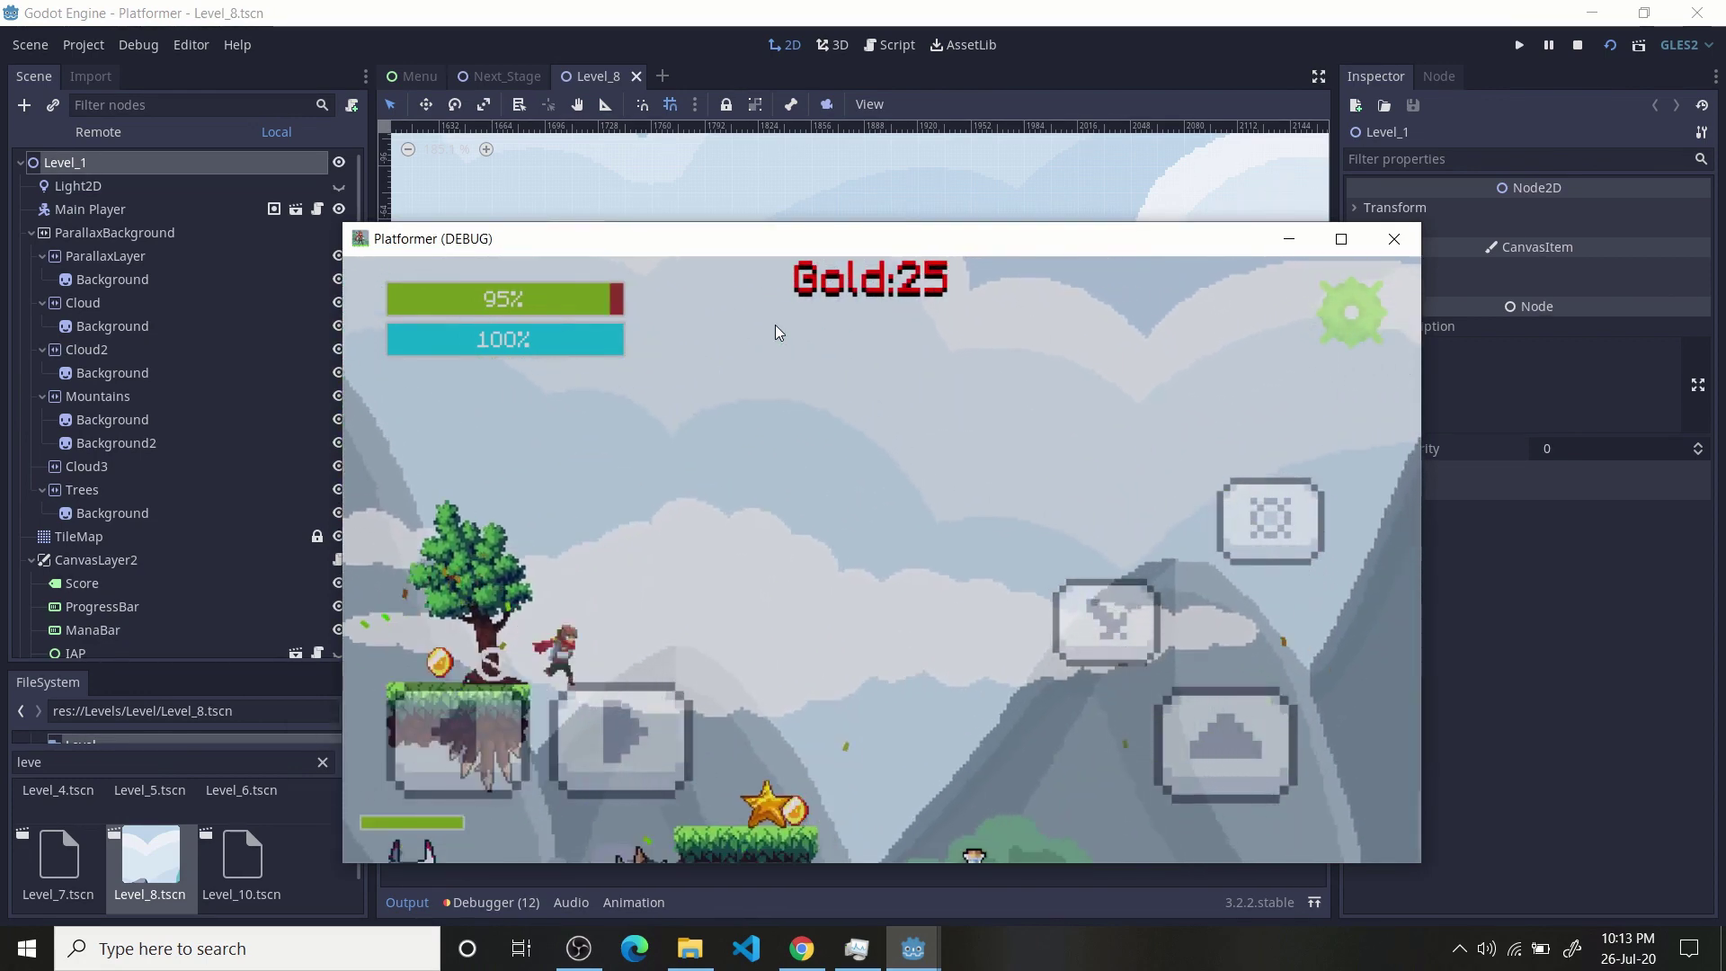
key(Right)
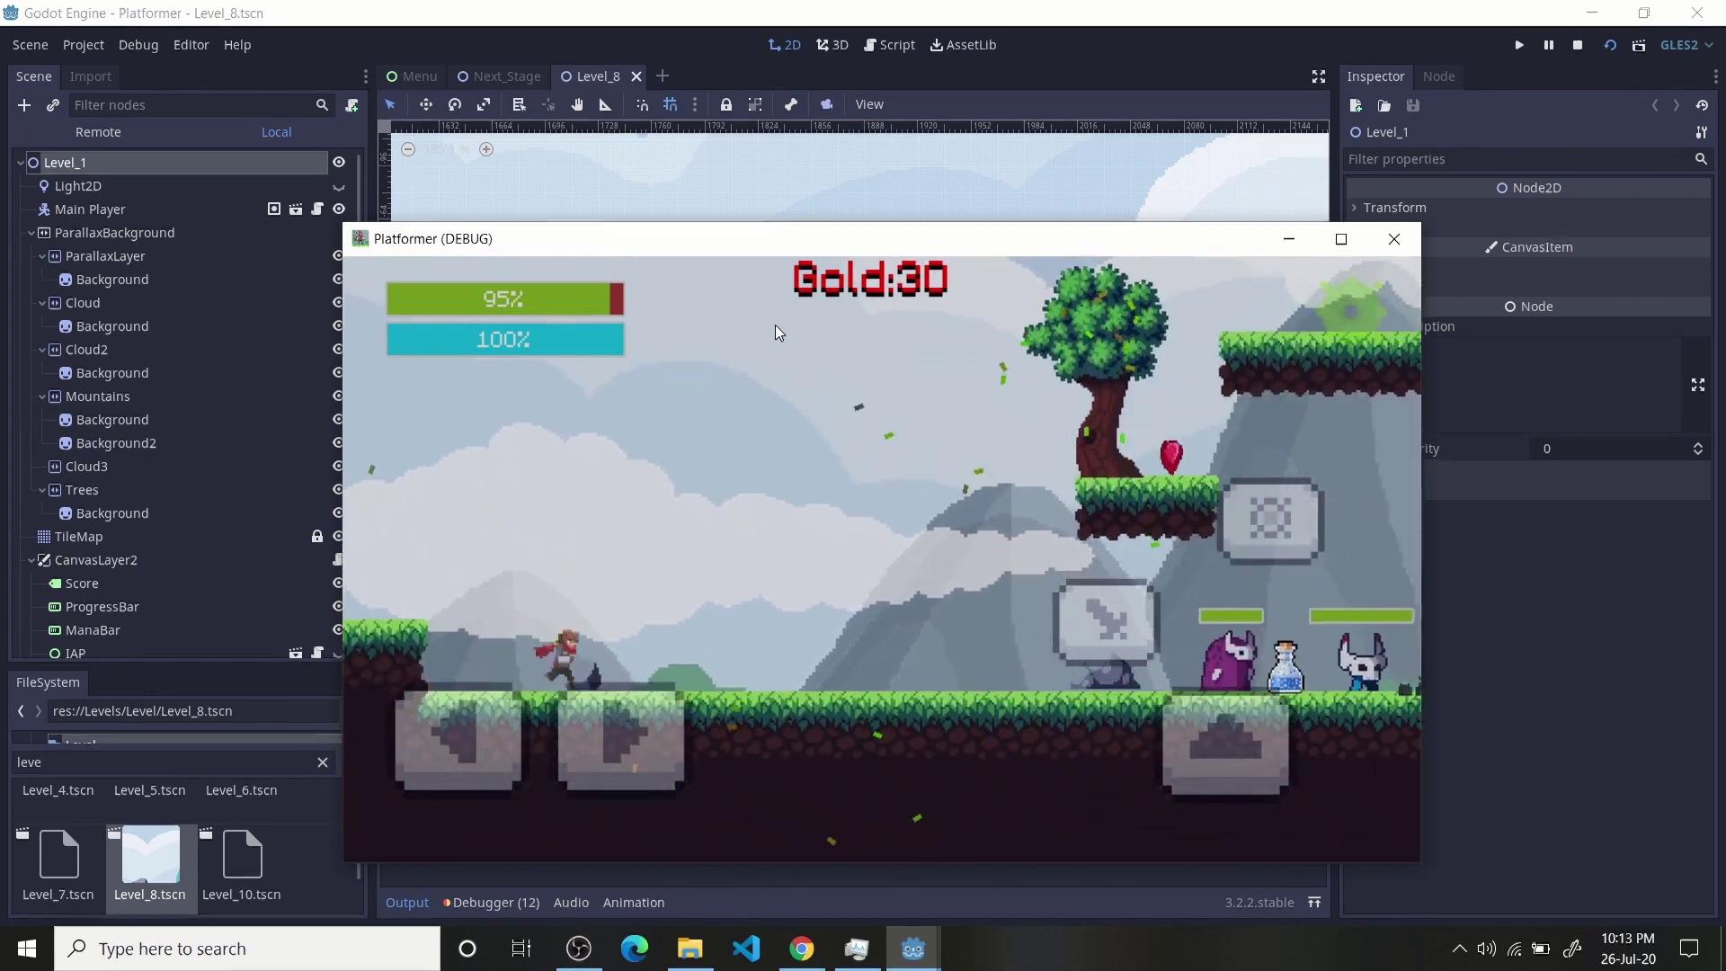
- Move past the two enemies to the shop tower and confirm saving and entering the shop
key(Right)
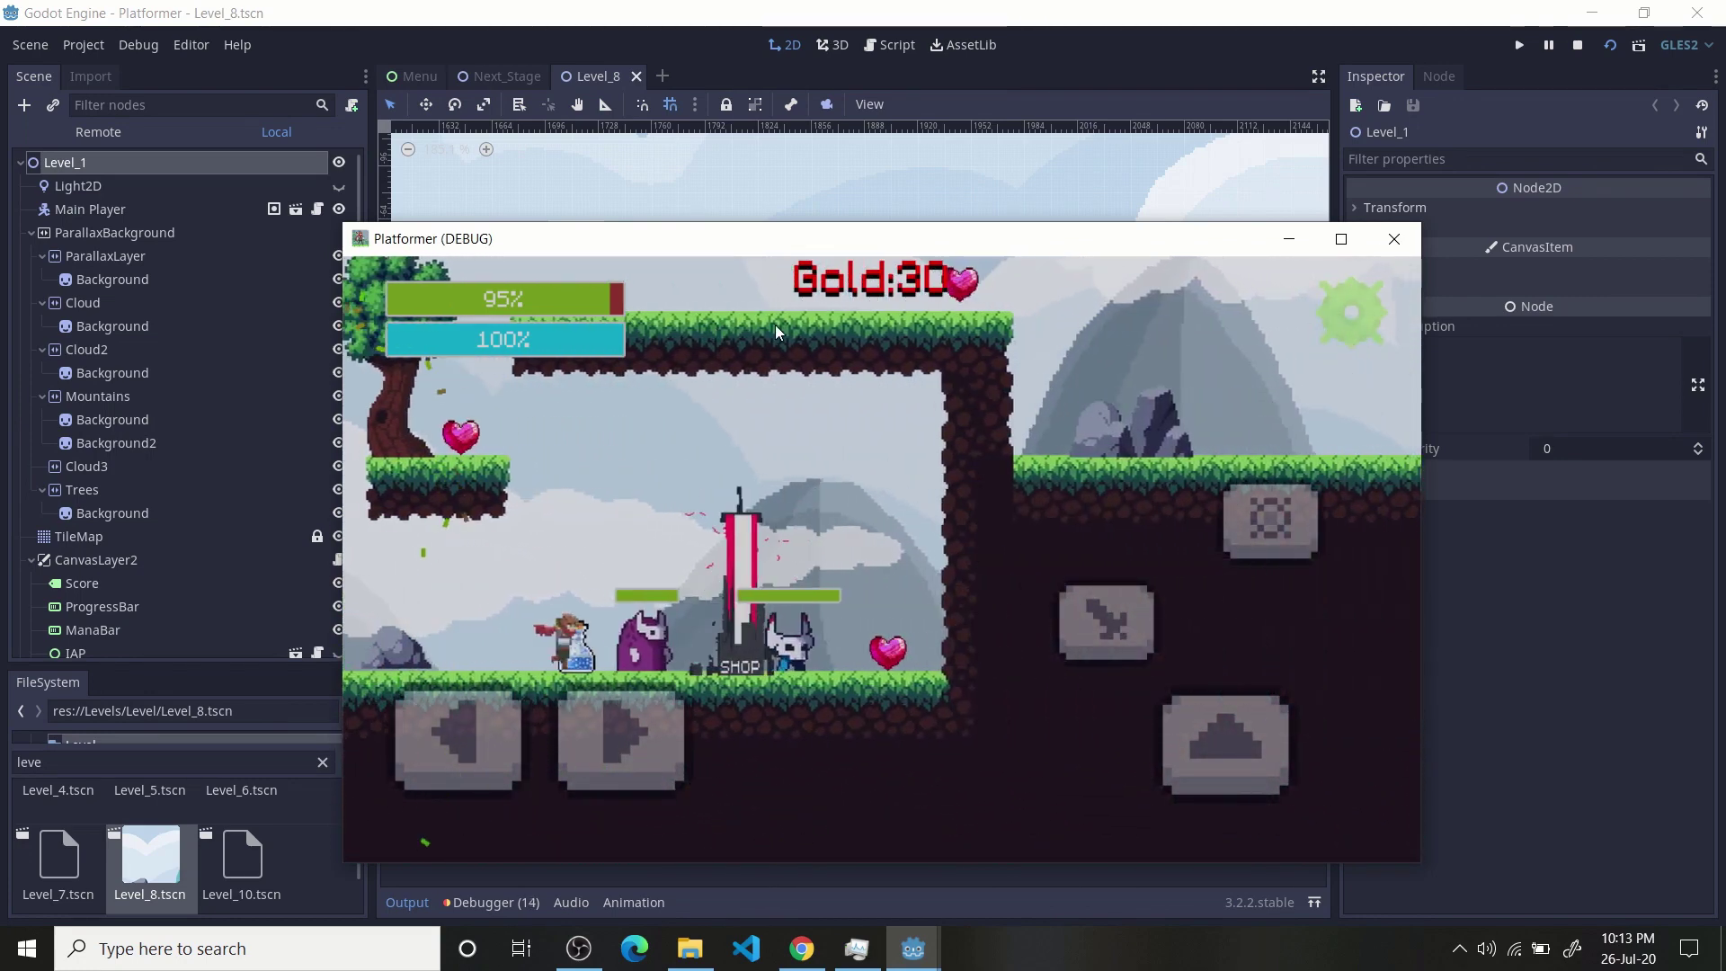
key(Right)
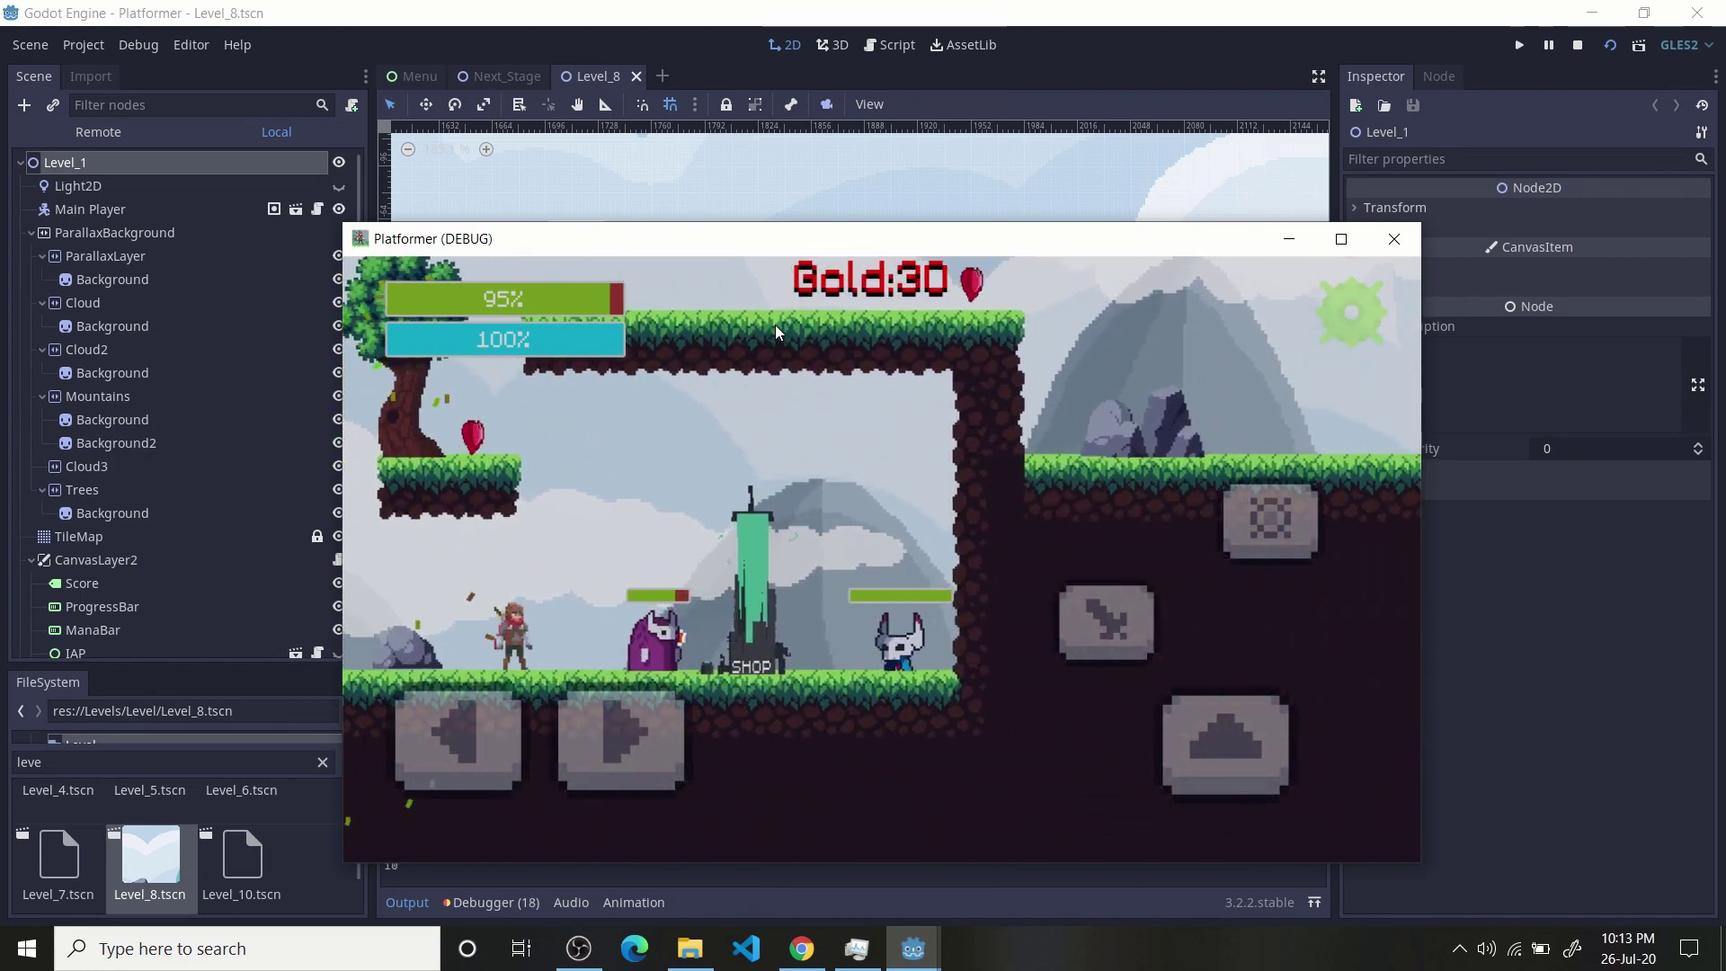
key(Left)
key(Right)
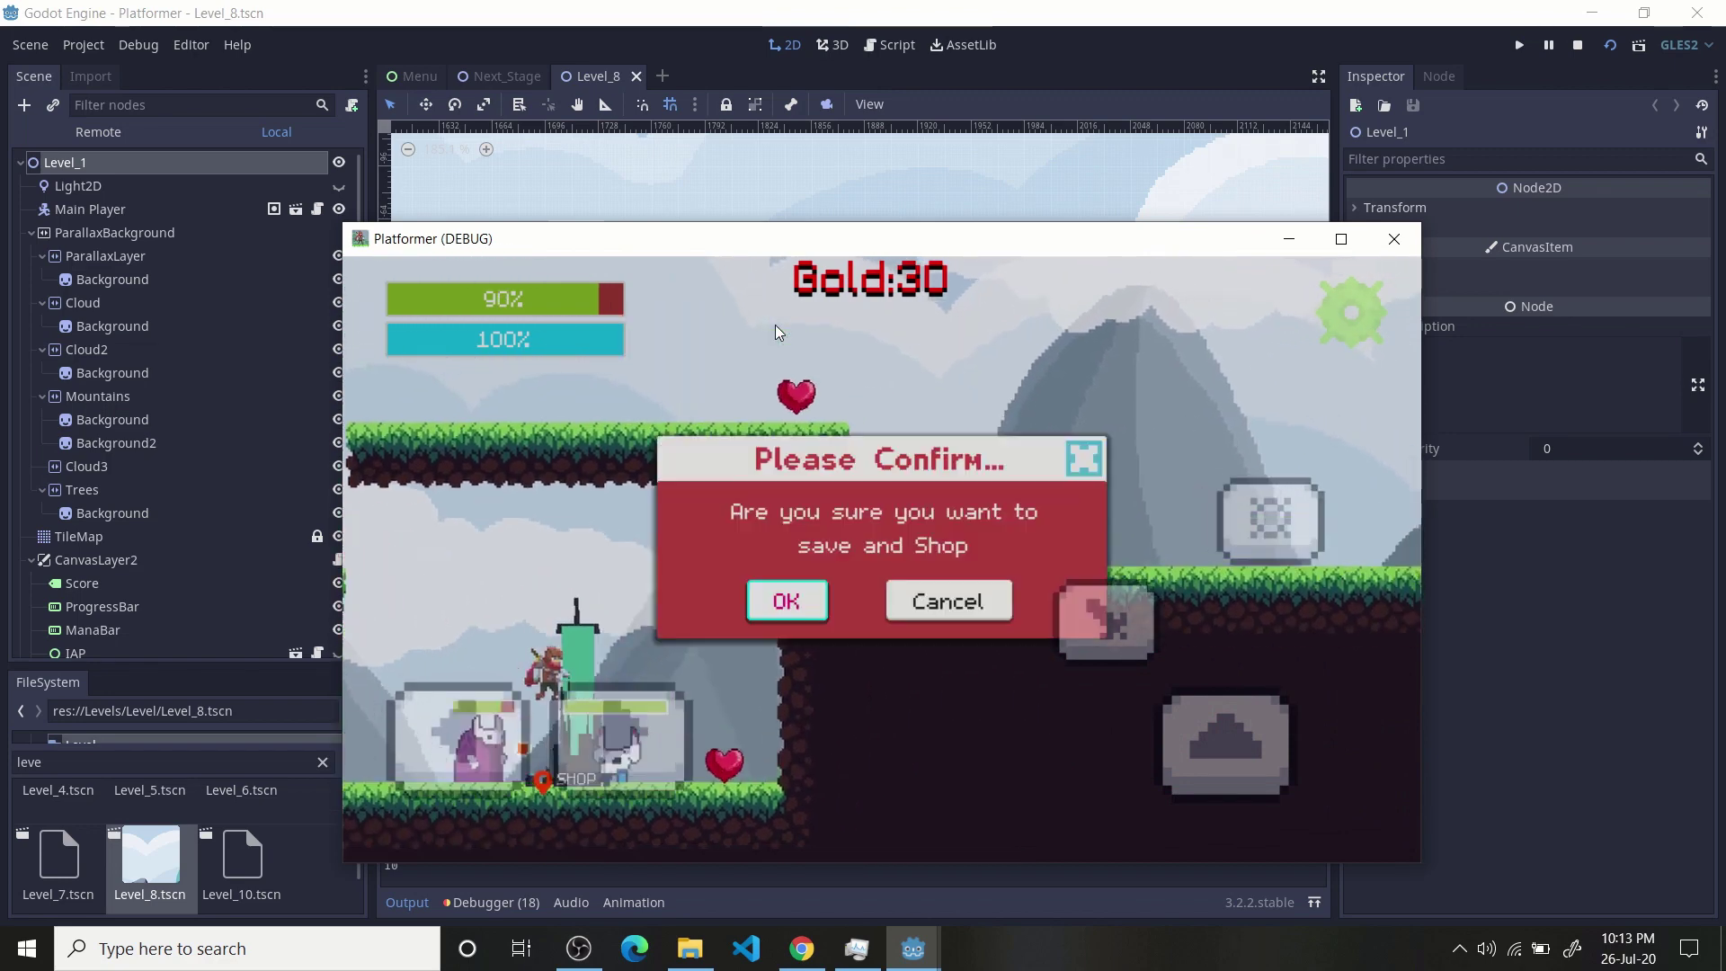
click(779, 612)
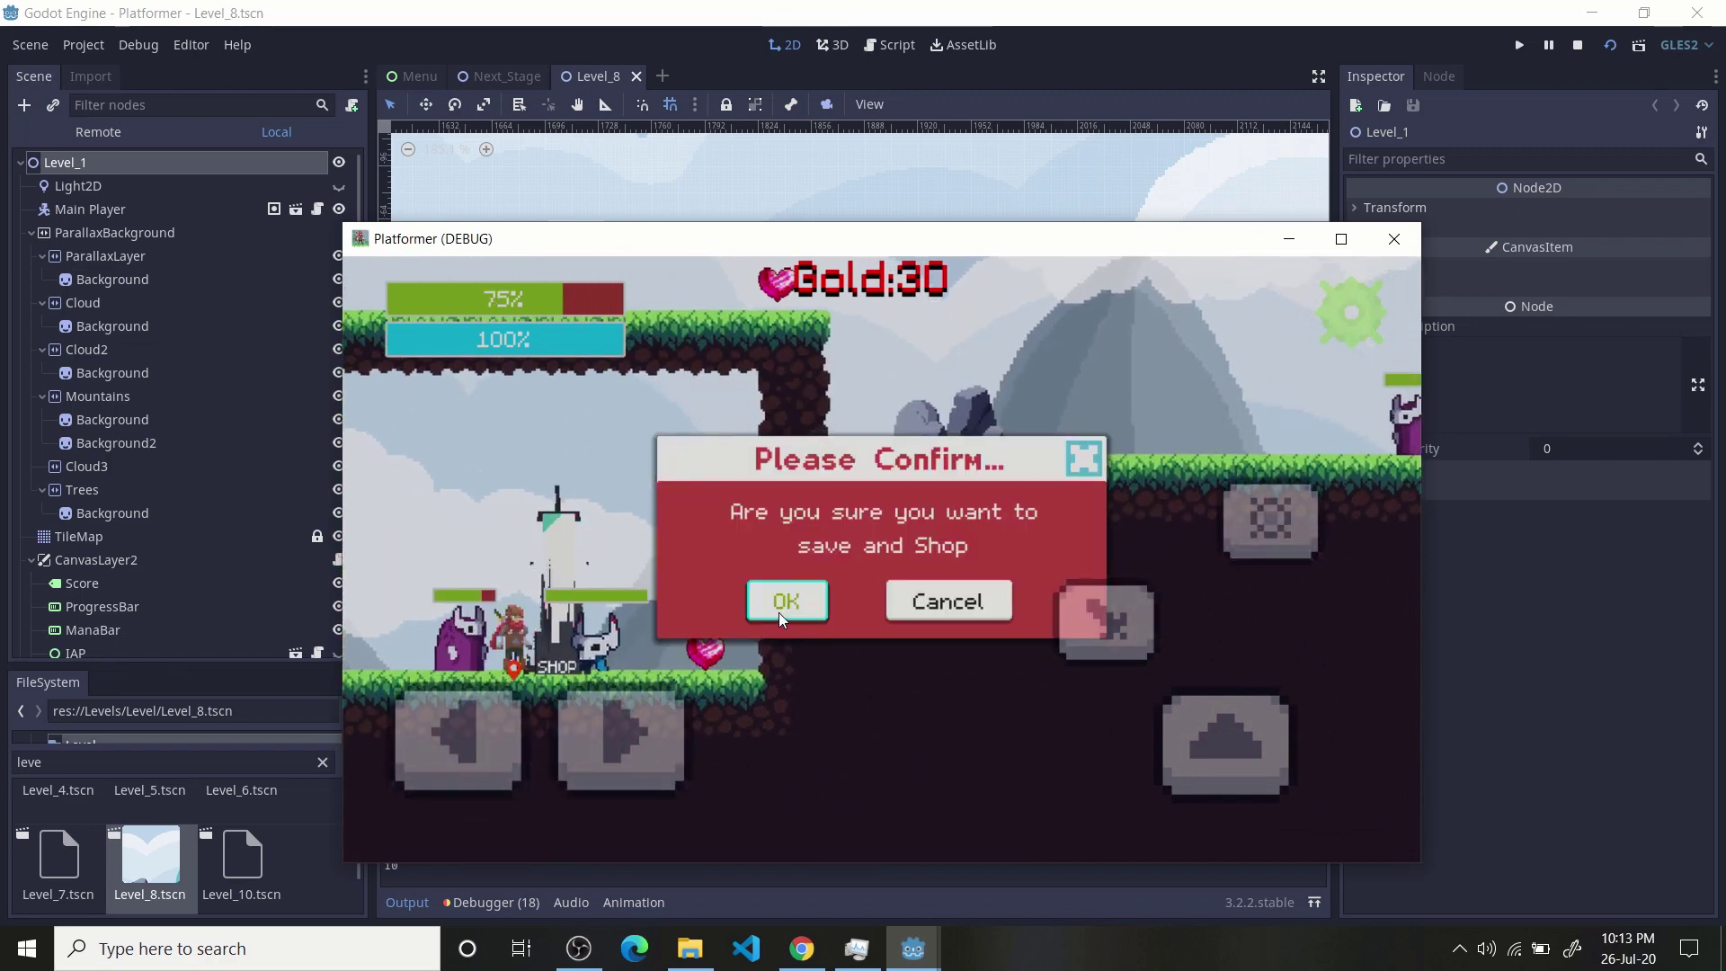
- Browse the shop's Magic and Swords categories, inspect Sword 2, Sword 3 and Sword 4, and return to the level
click(613, 338)
click(392, 336)
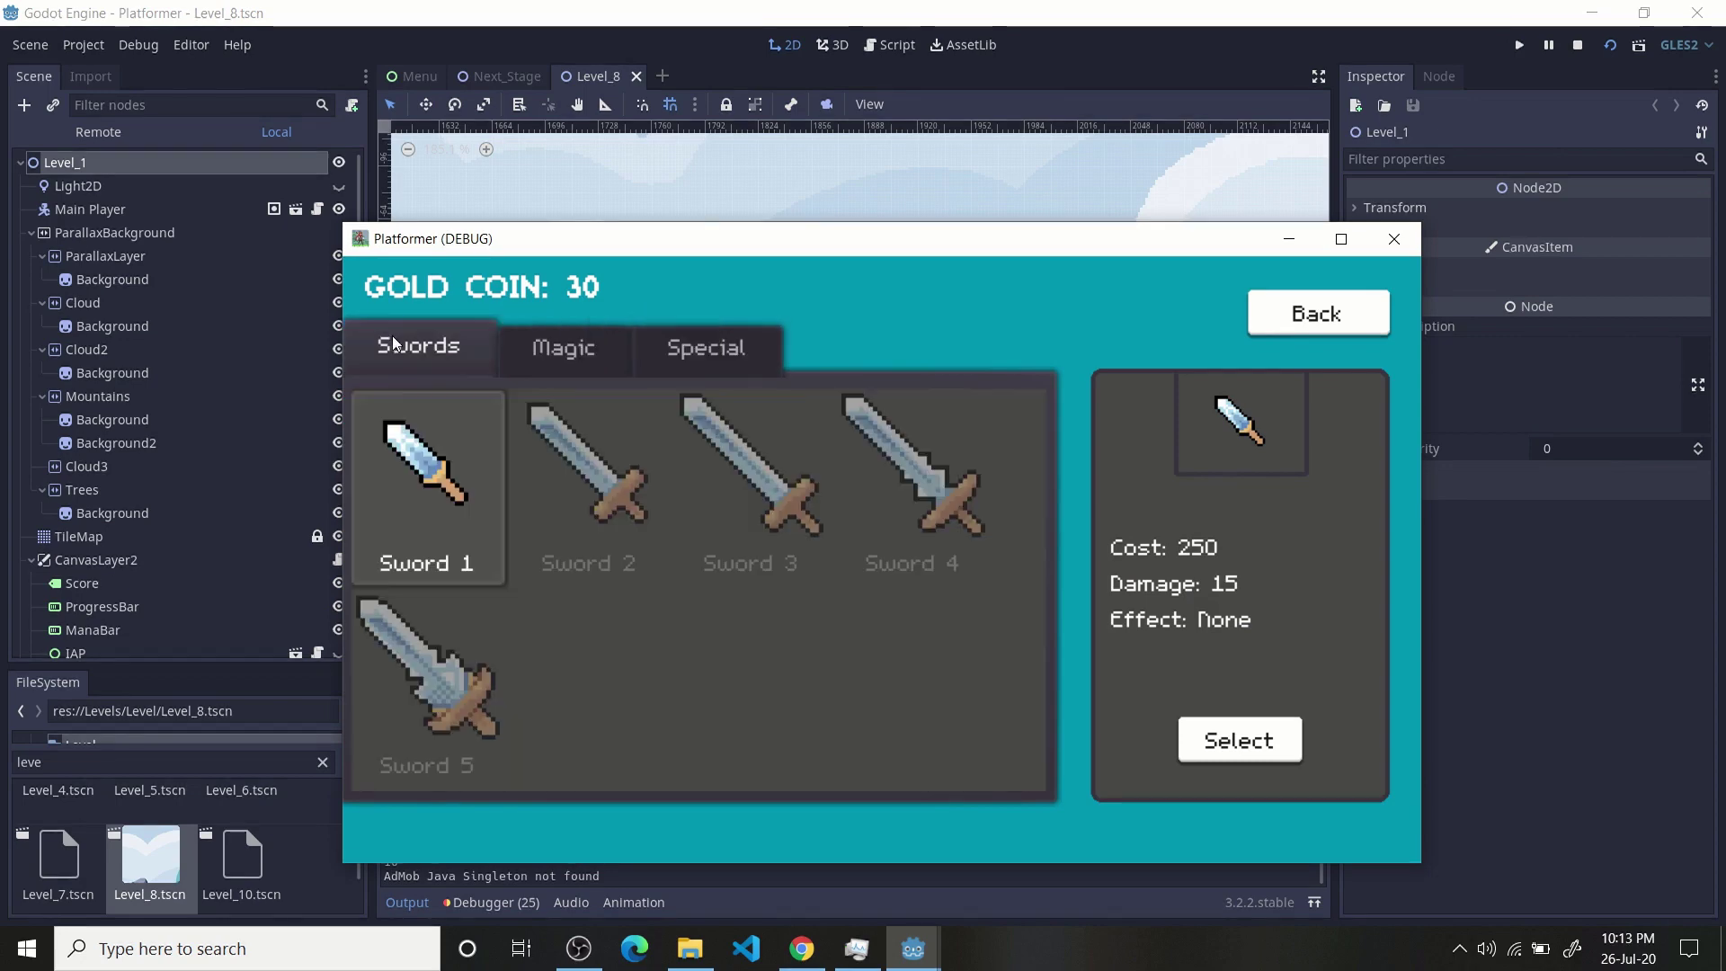
click(528, 479)
click(812, 508)
click(957, 531)
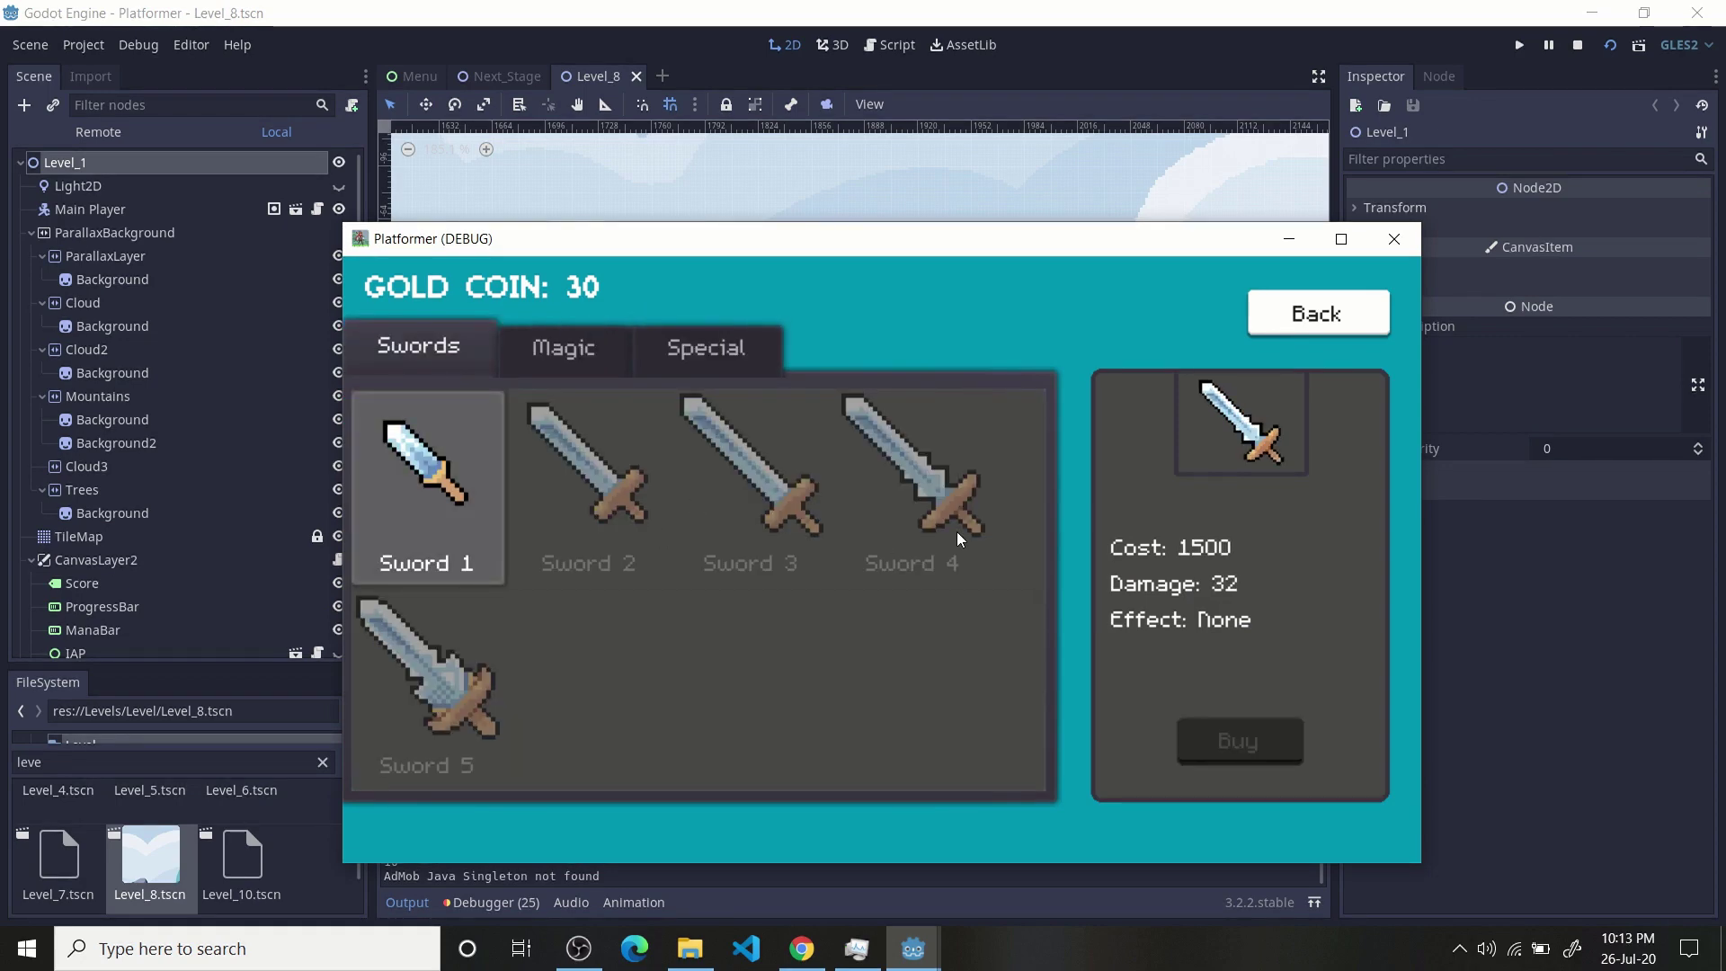
click(1309, 316)
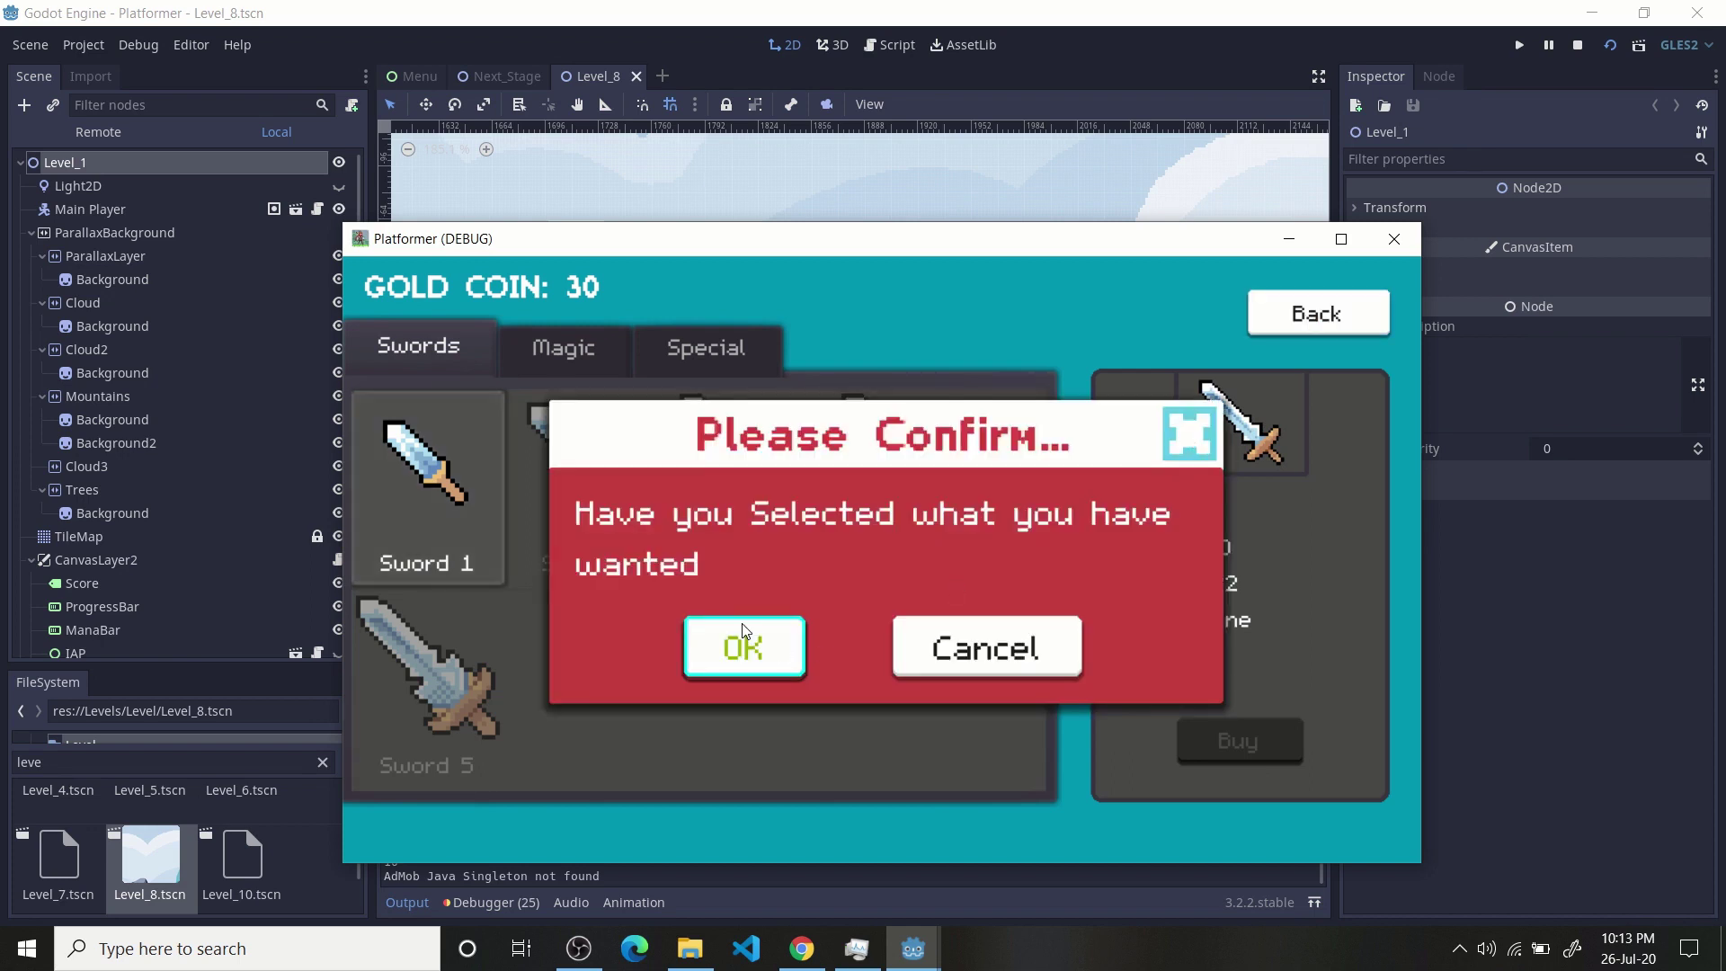
click(784, 661)
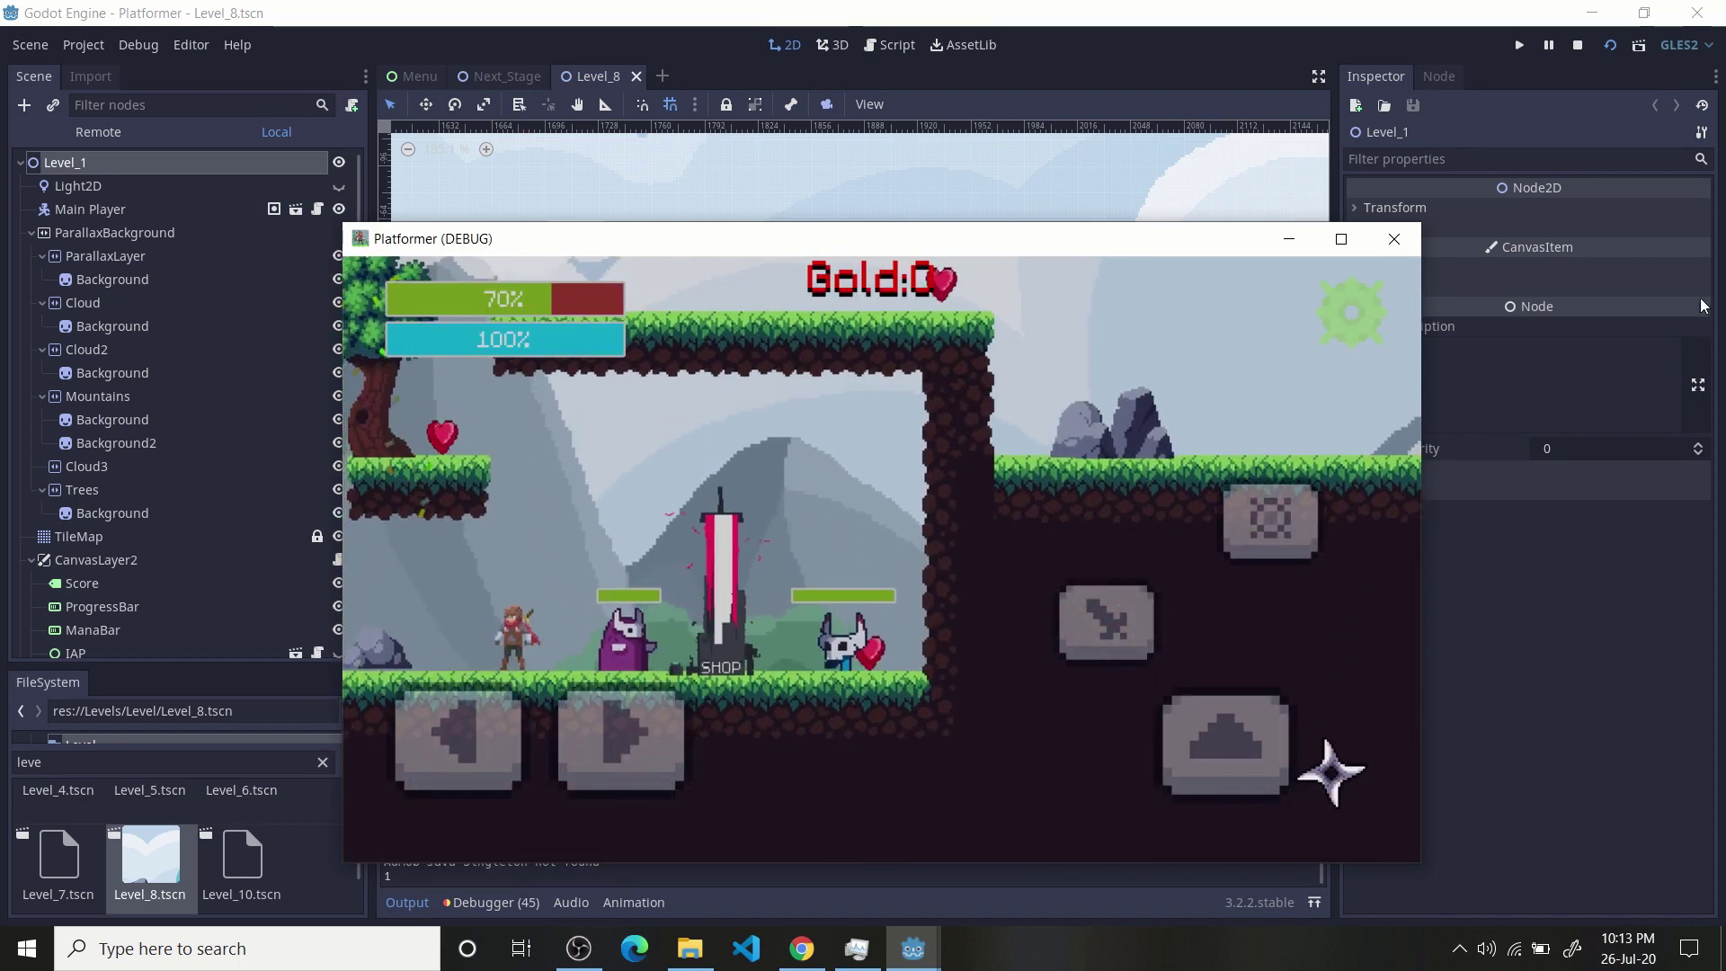
- Close the game and examine the Level_8 scene around the shop tower, tree platform, potions and enemies
click(1400, 238)
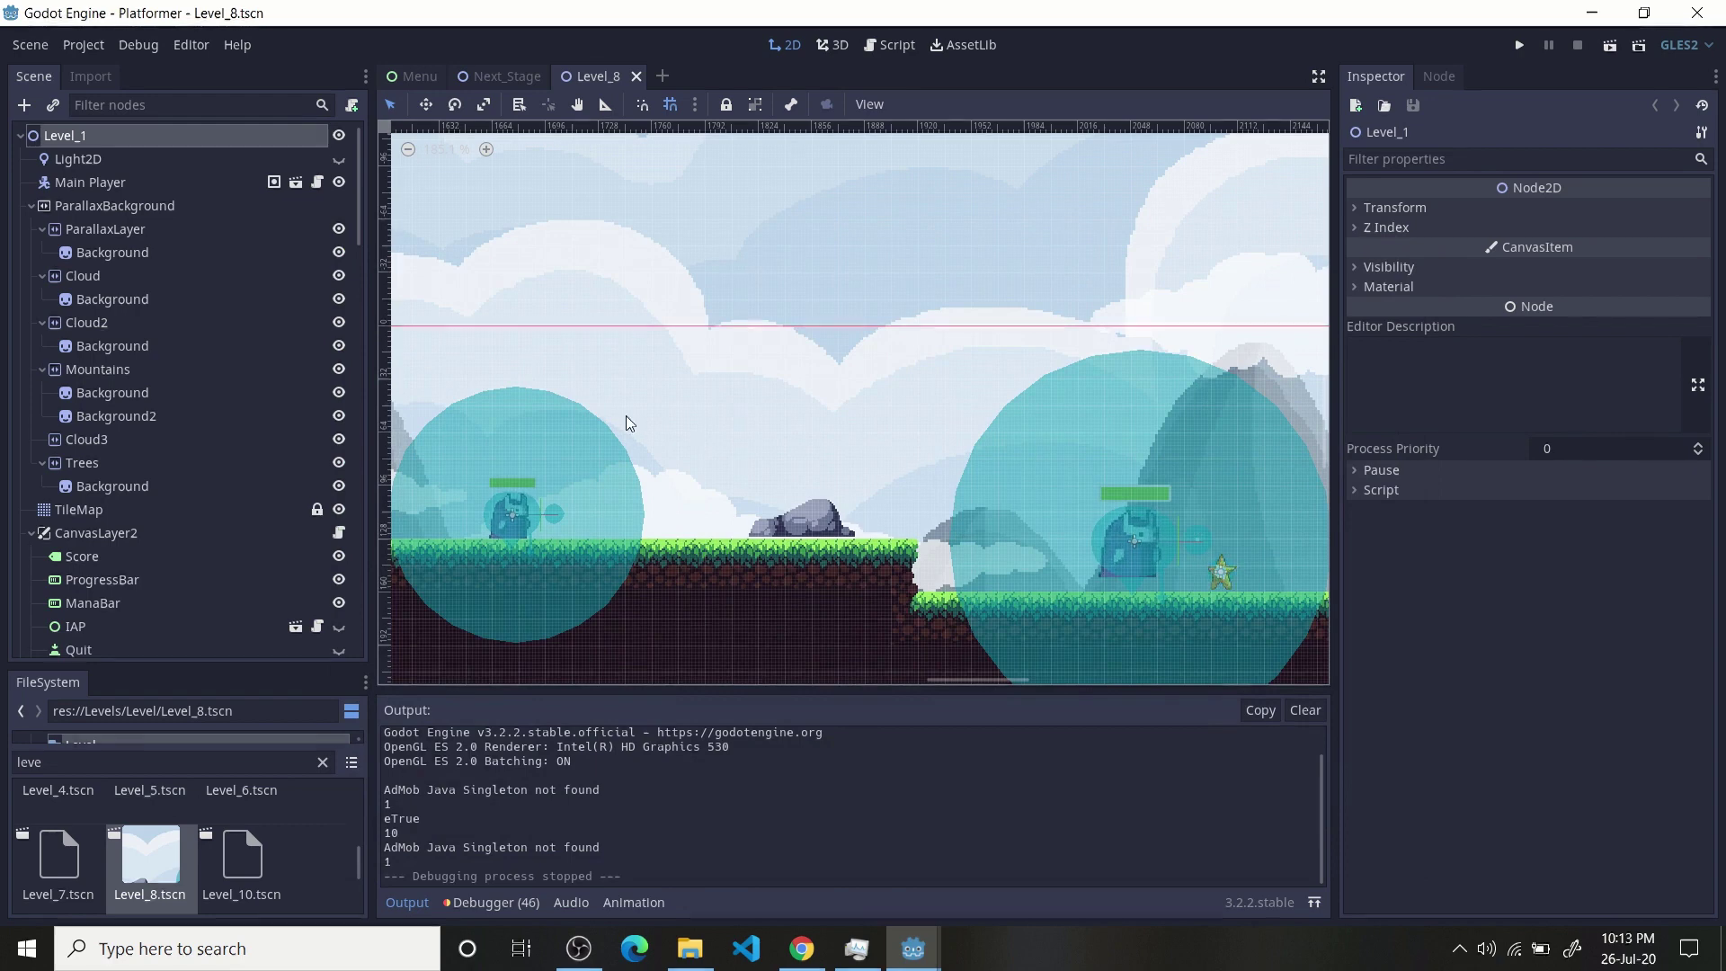
middle_drag(626, 416, 1168, 353)
scroll(885, 421, left, 10)
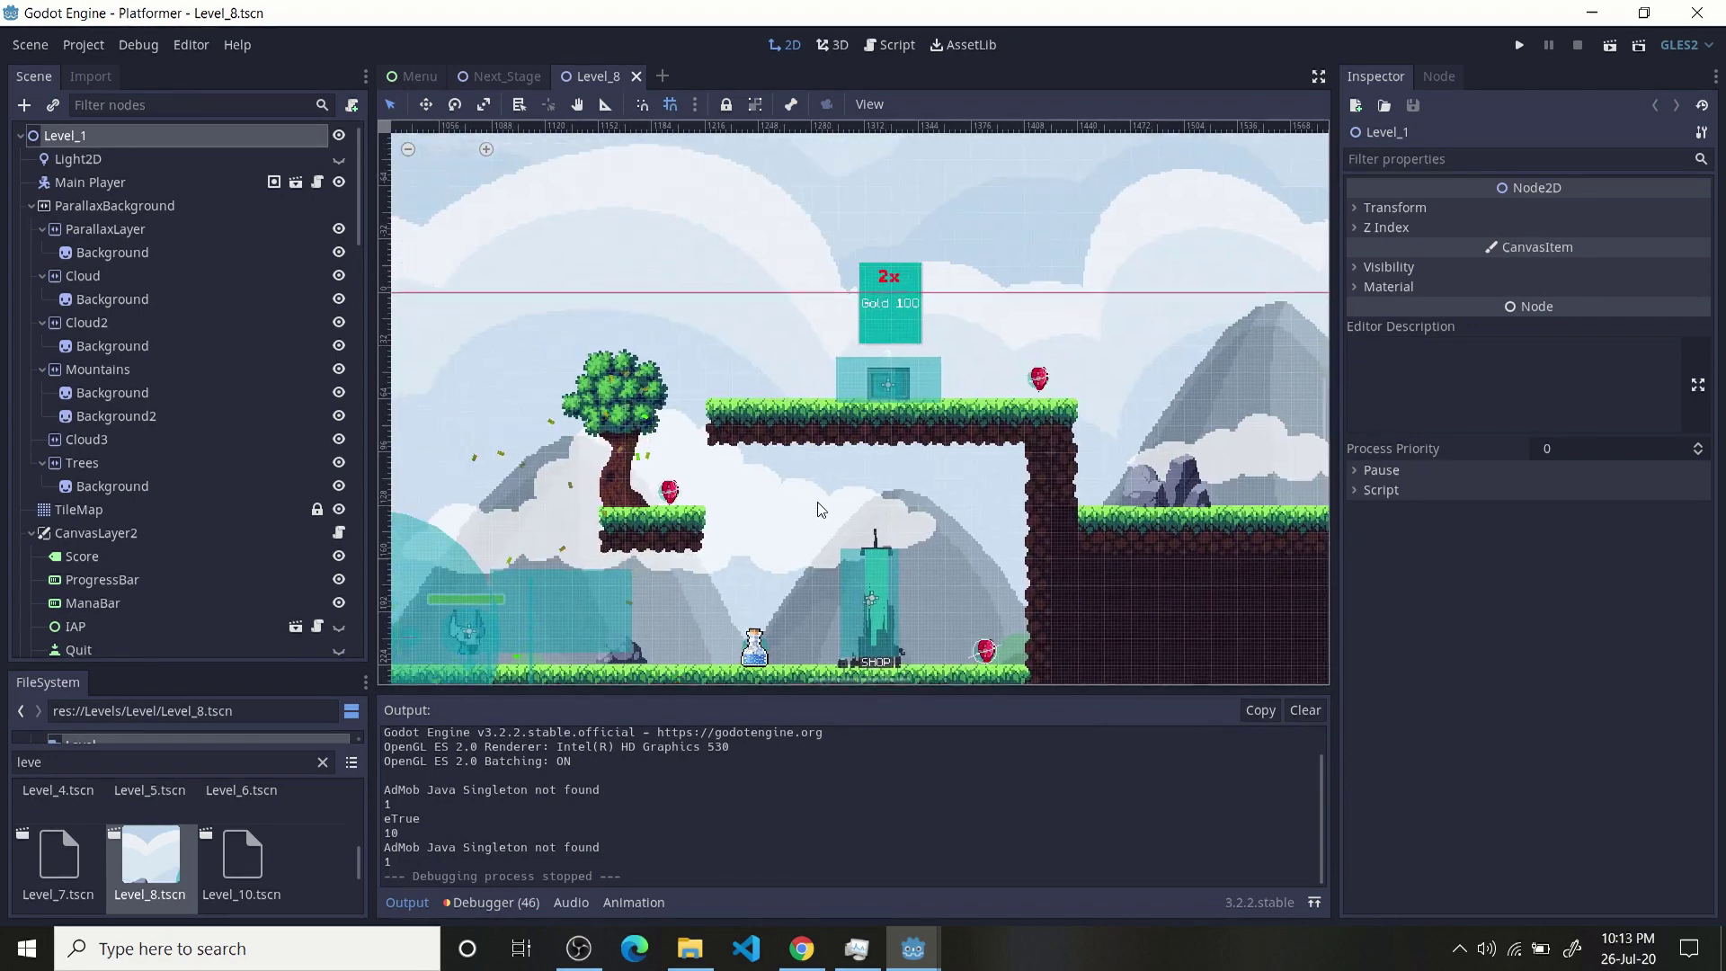
middle_drag(802, 481, 853, 444)
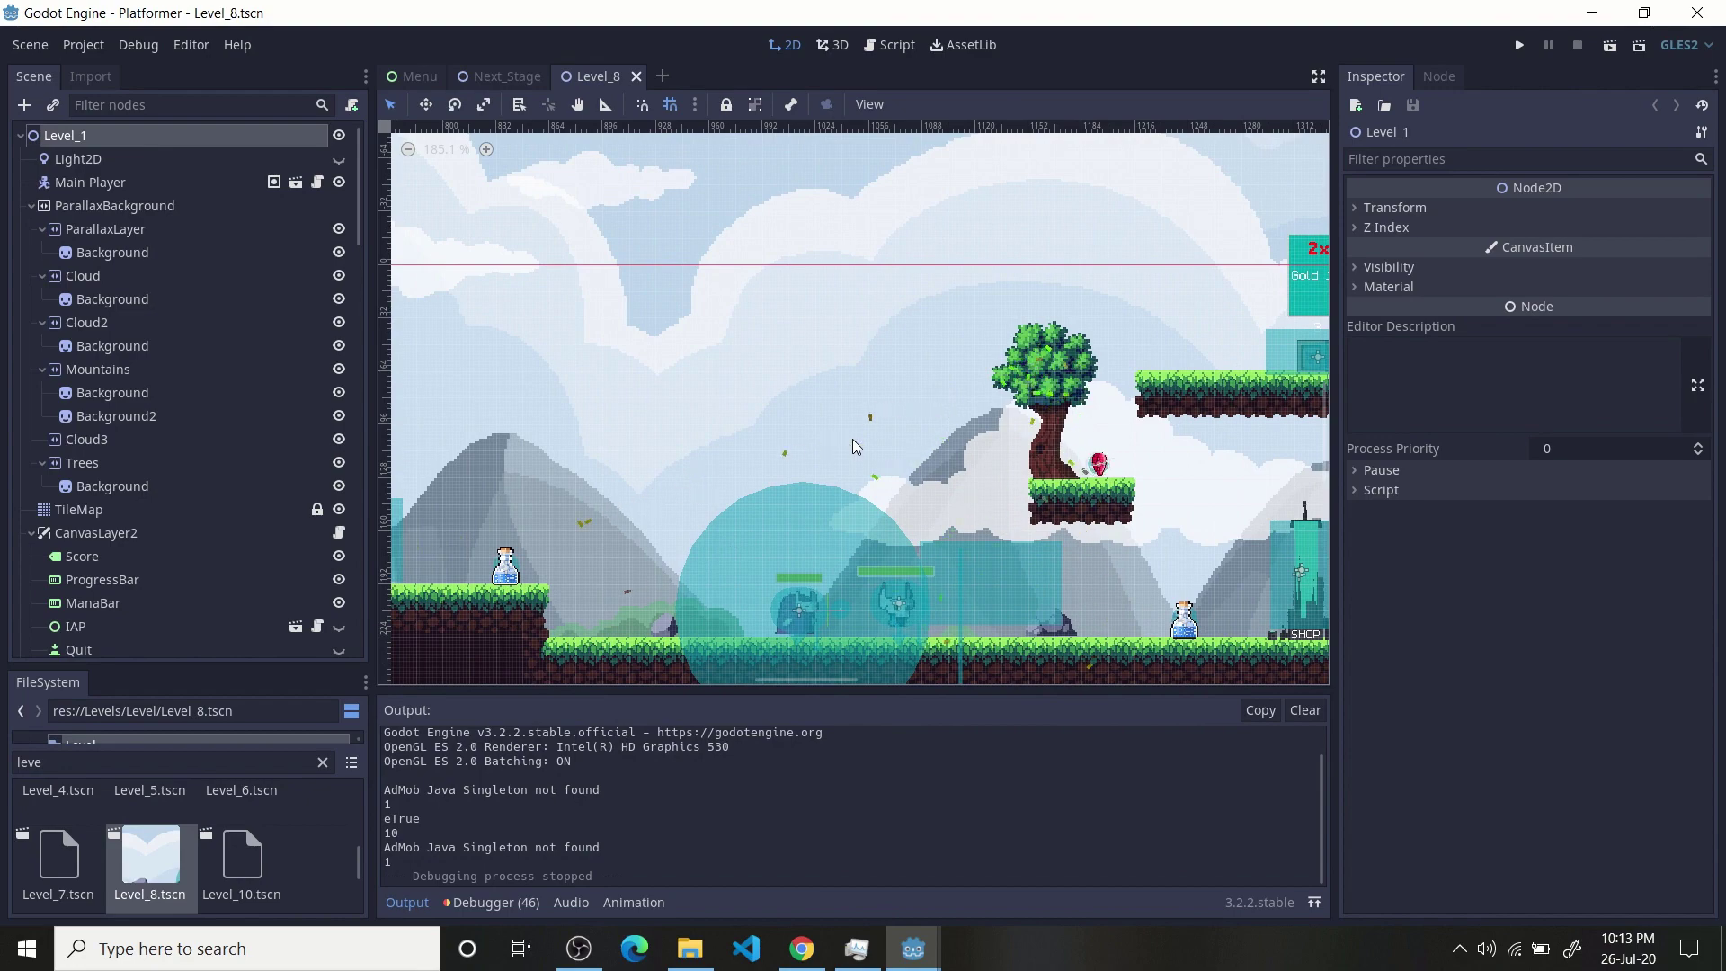
scroll(853, 439, right, 5)
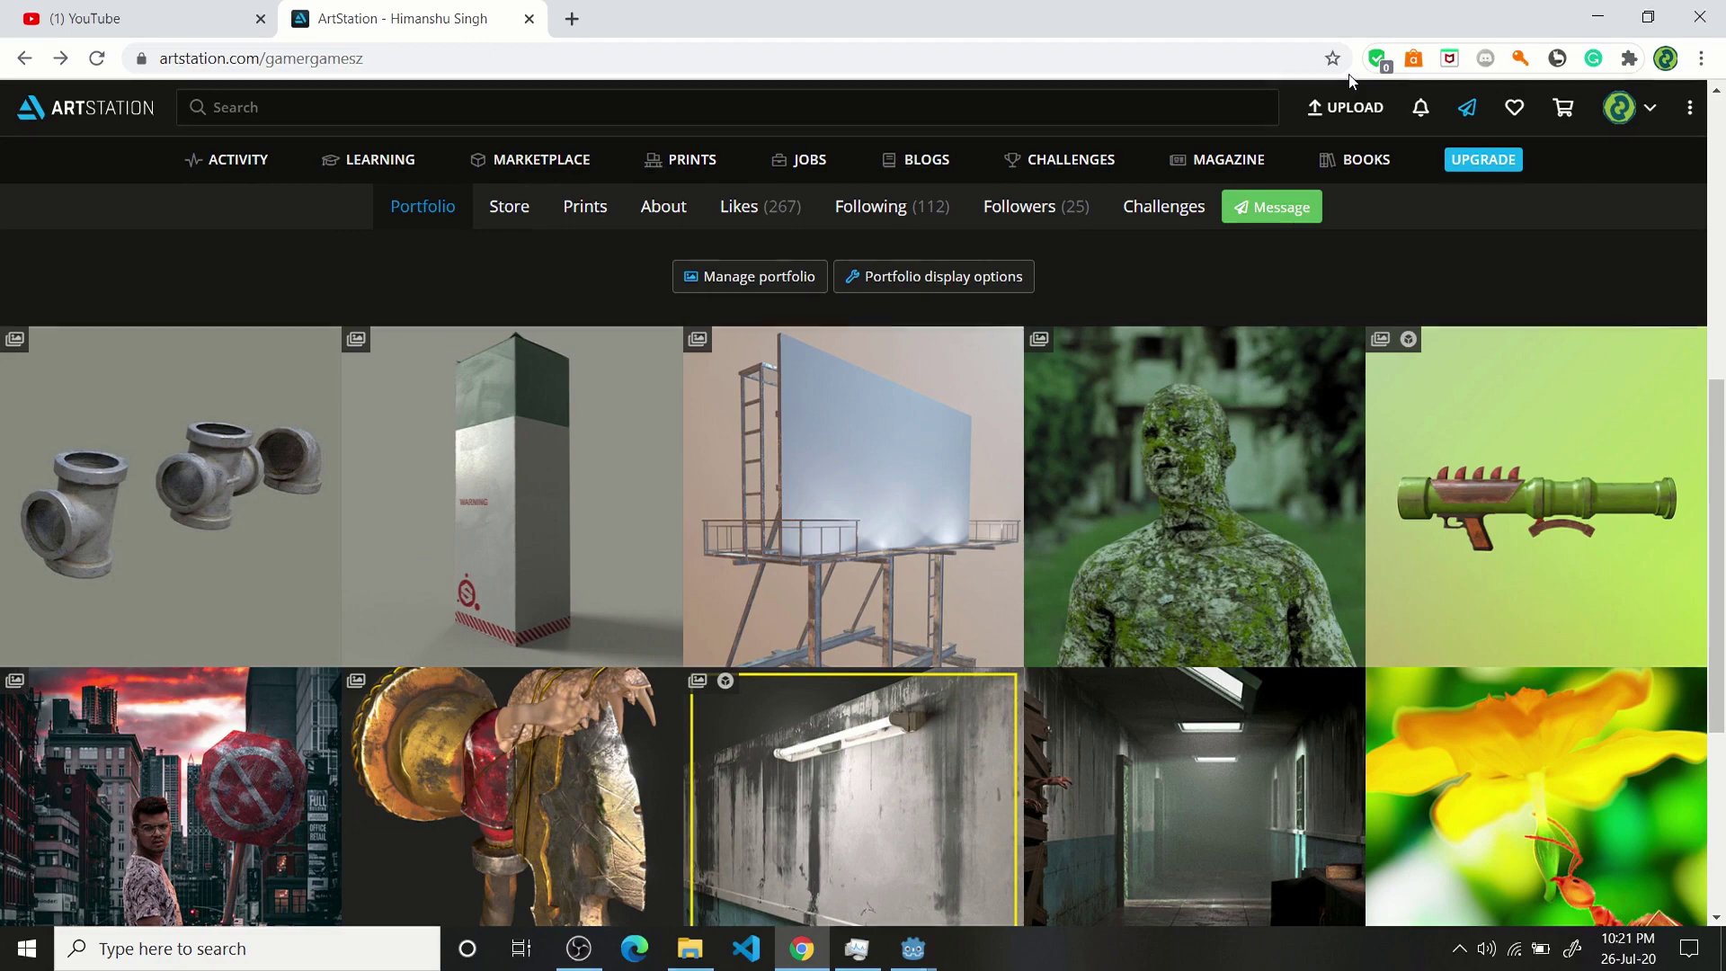
- Switch to the ArtStation portfolio in Chrome and look over its profile address and gallery of props and renders
scroll(607, 540, down, 3)
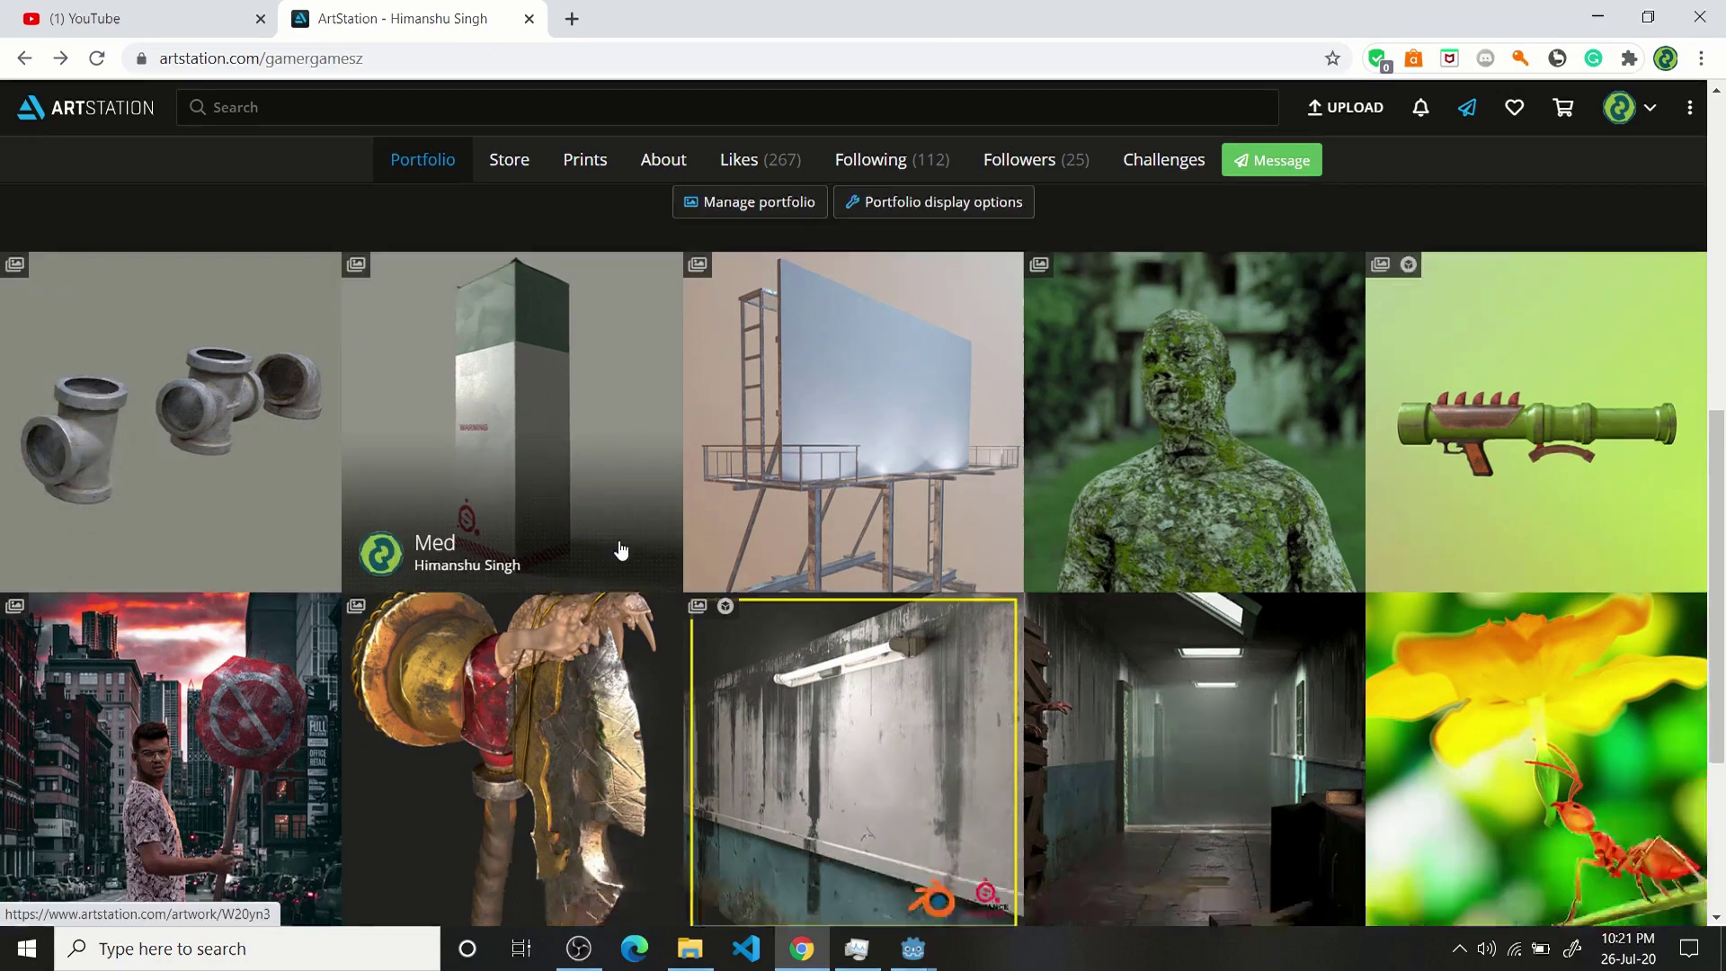
scroll(625, 543, up, 10)
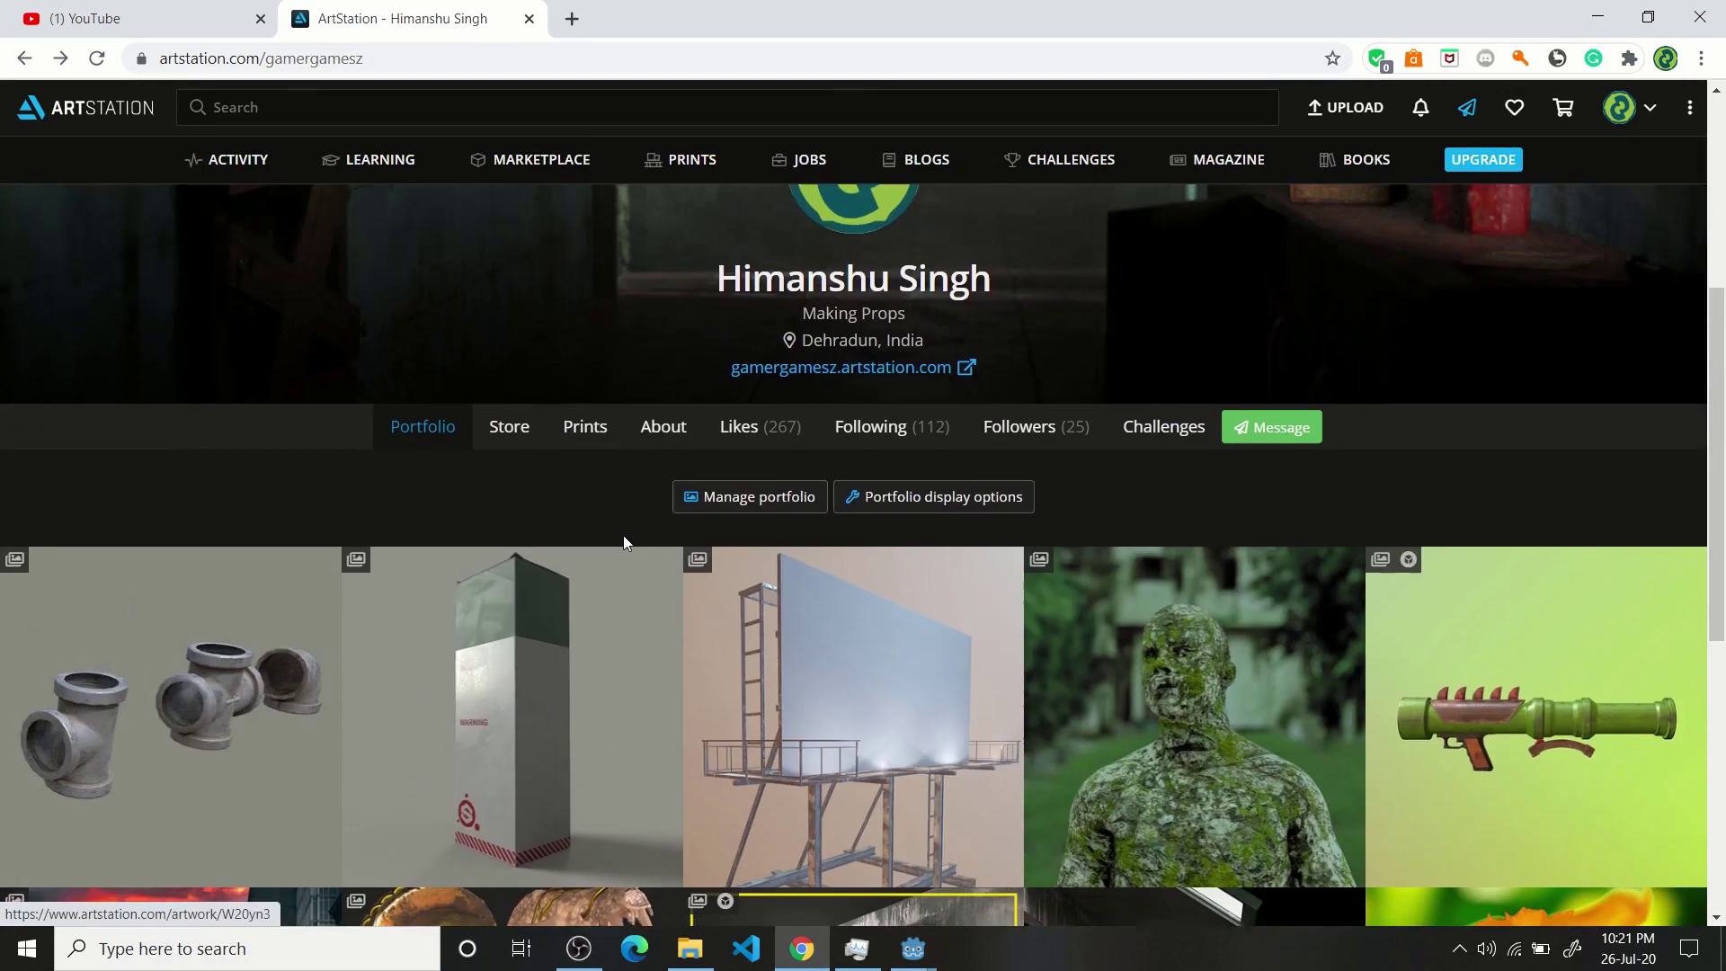
scroll(623, 536, down, 3)
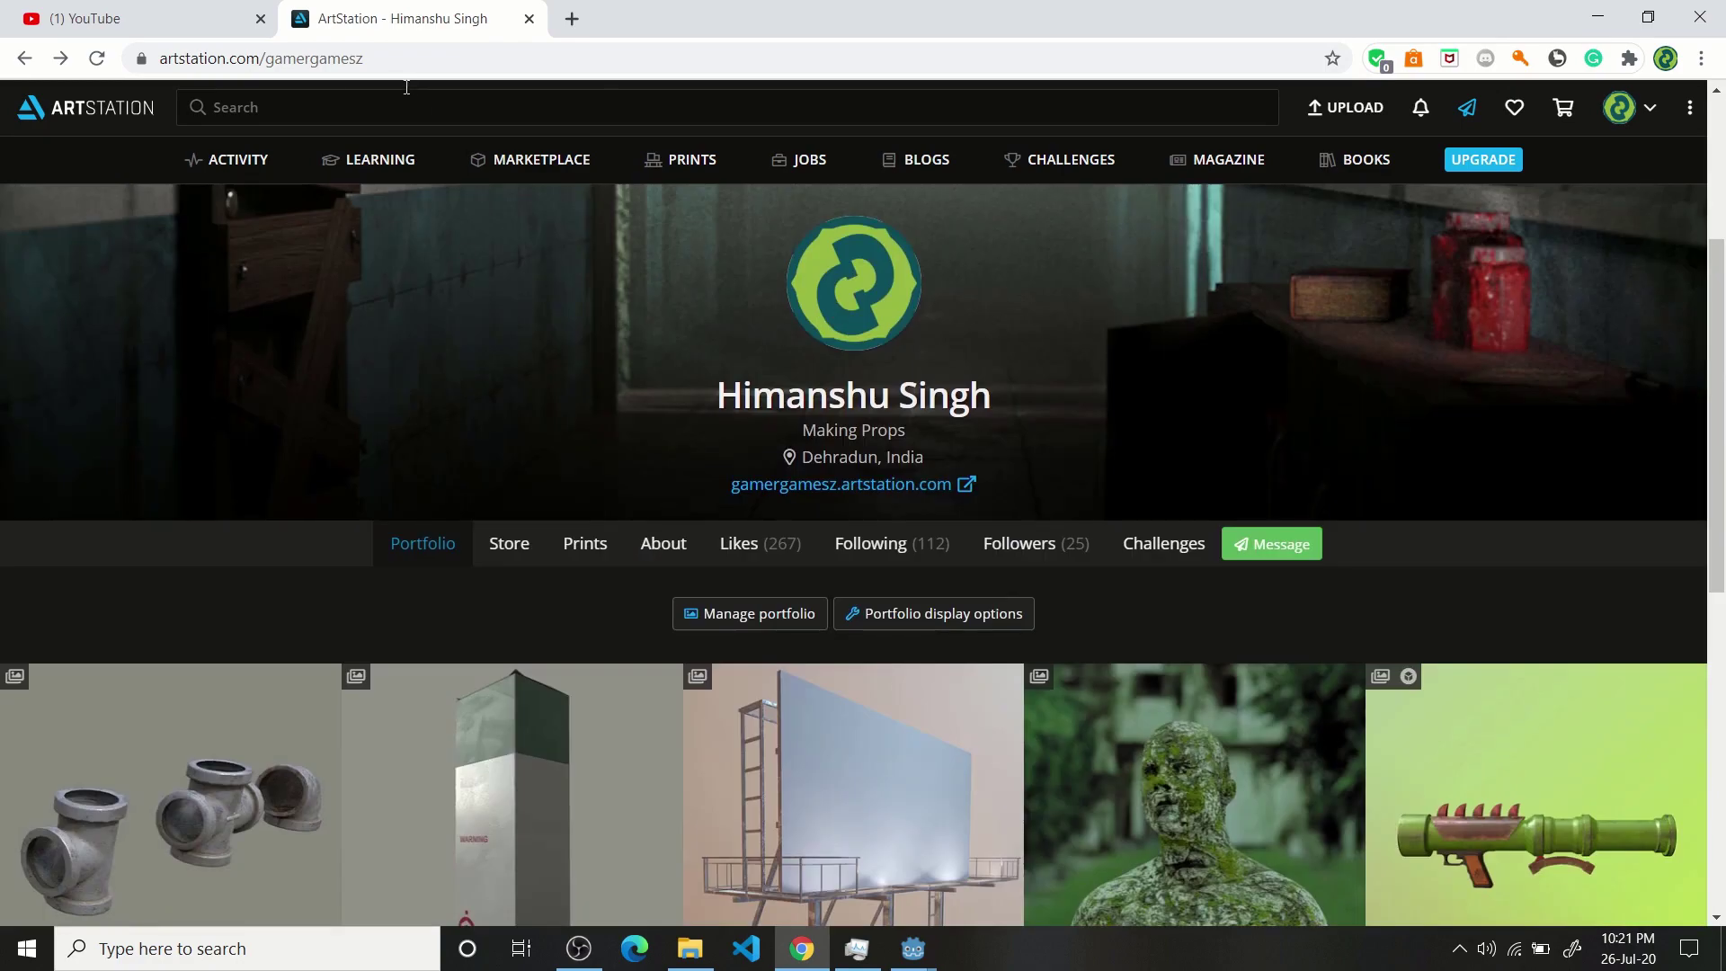
drag(400, 59, 155, 76)
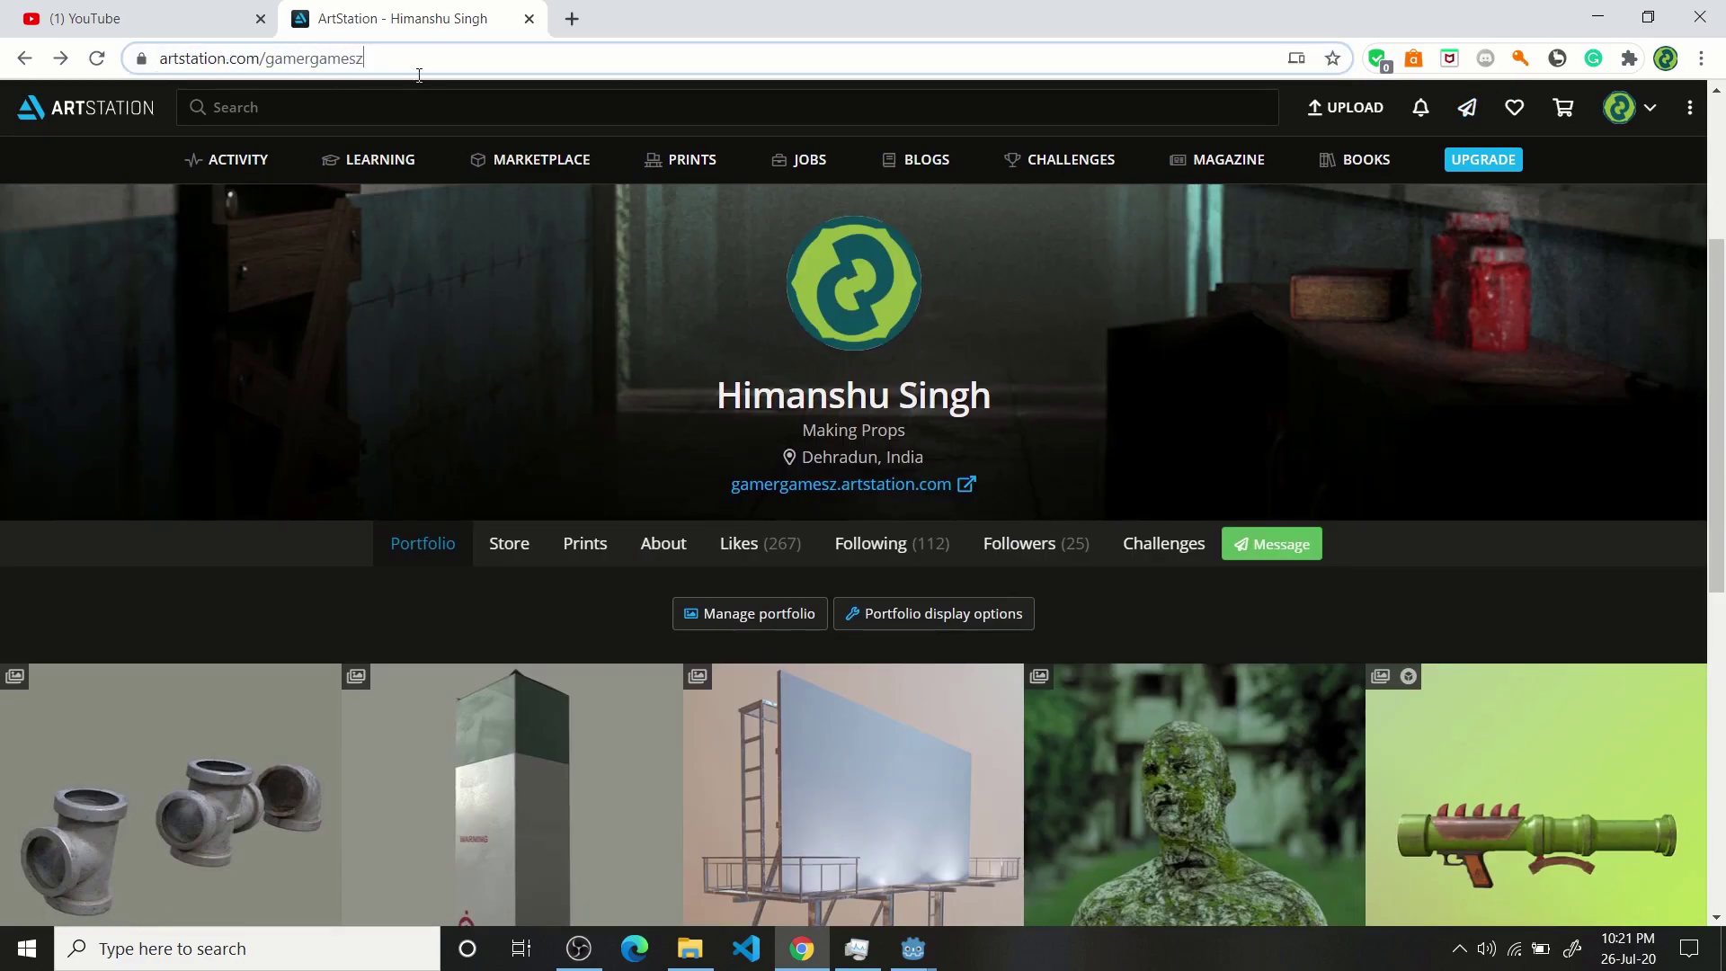
scroll(825, 448, down, 8)
scroll(824, 448, up, 4)
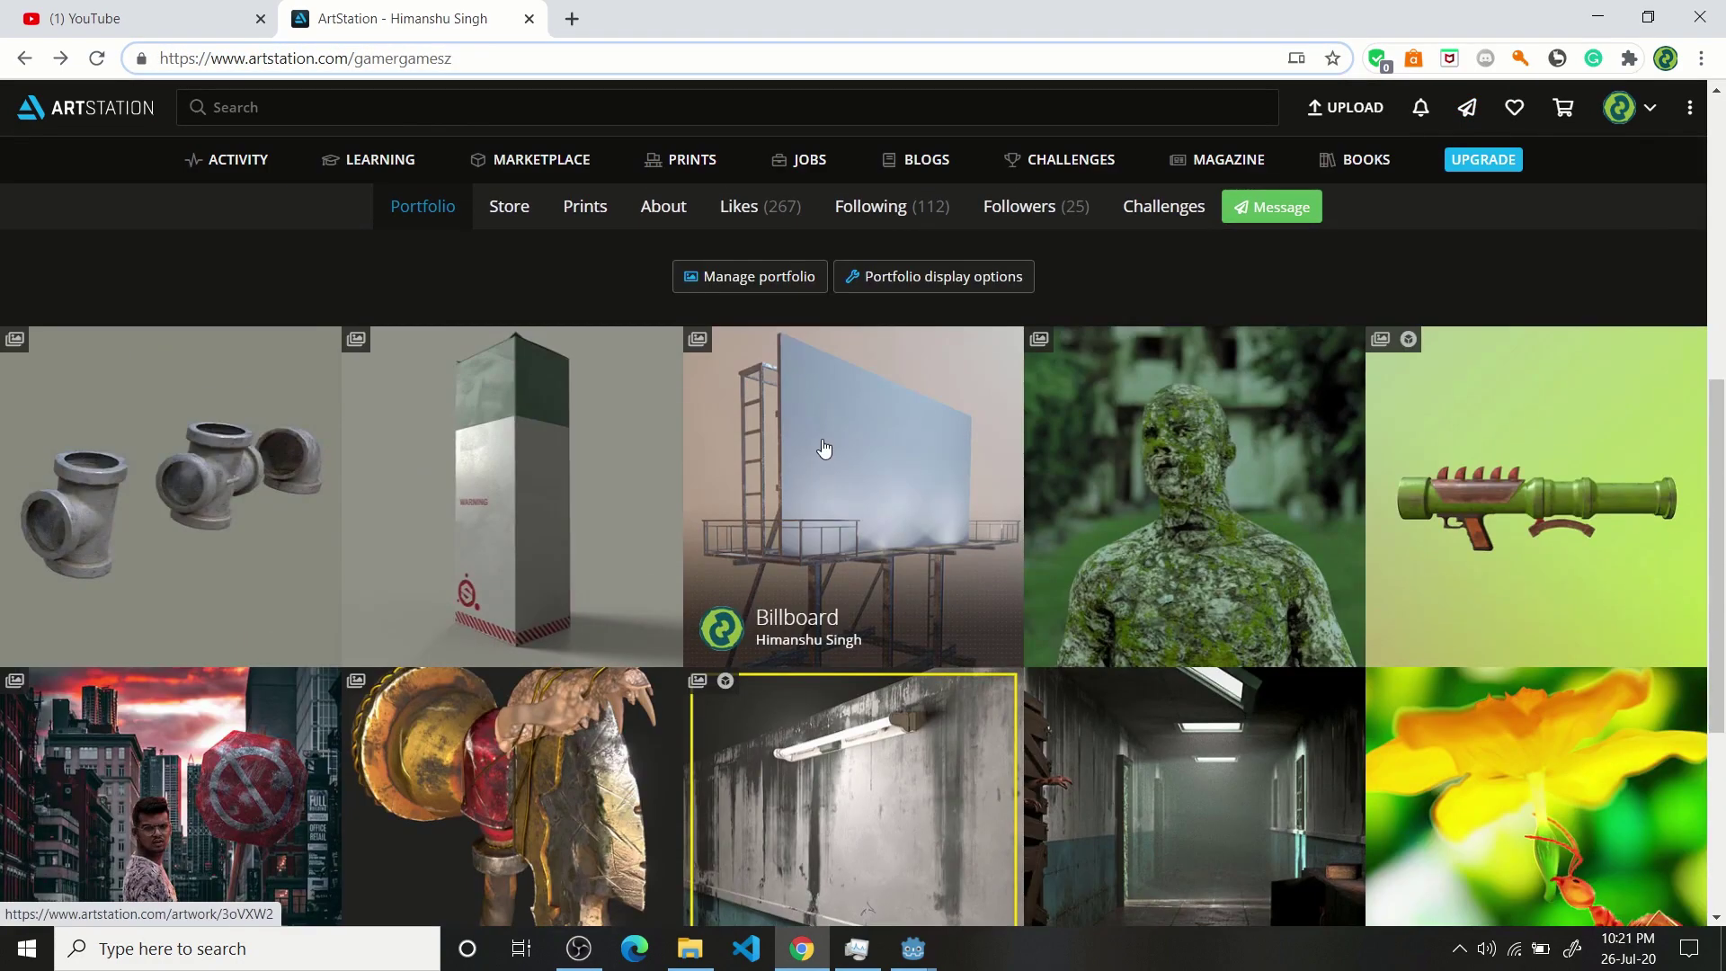
scroll(401, 470, down, 3)
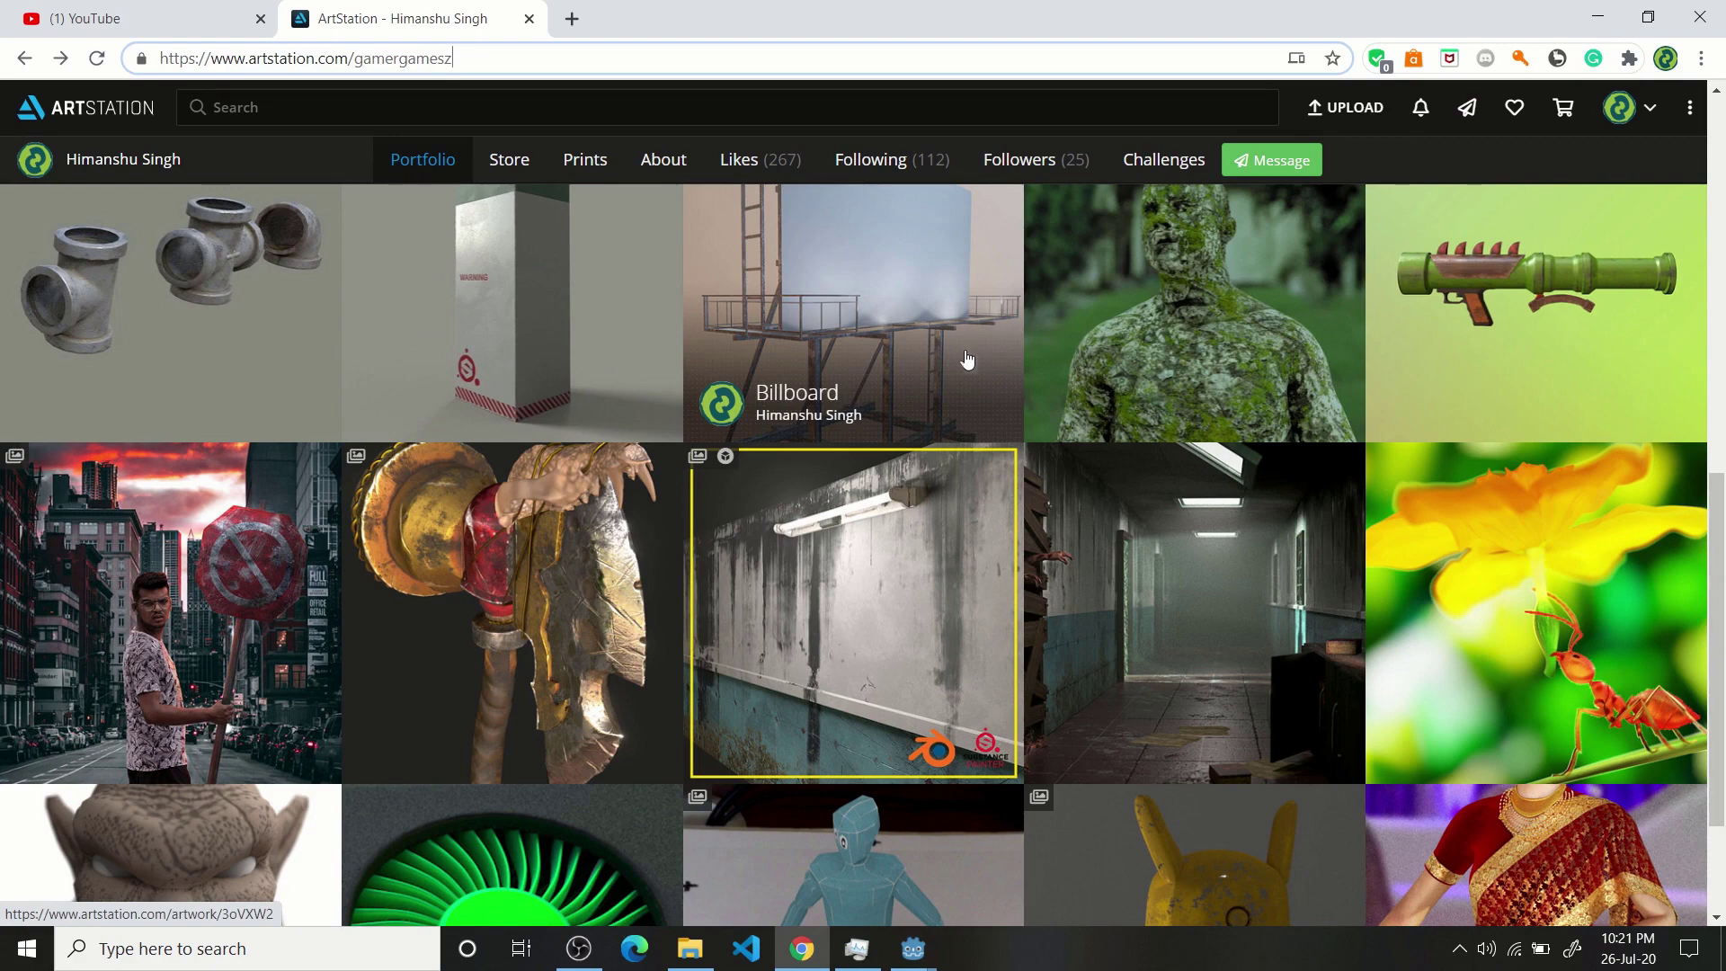
scroll(967, 376, down, 2)
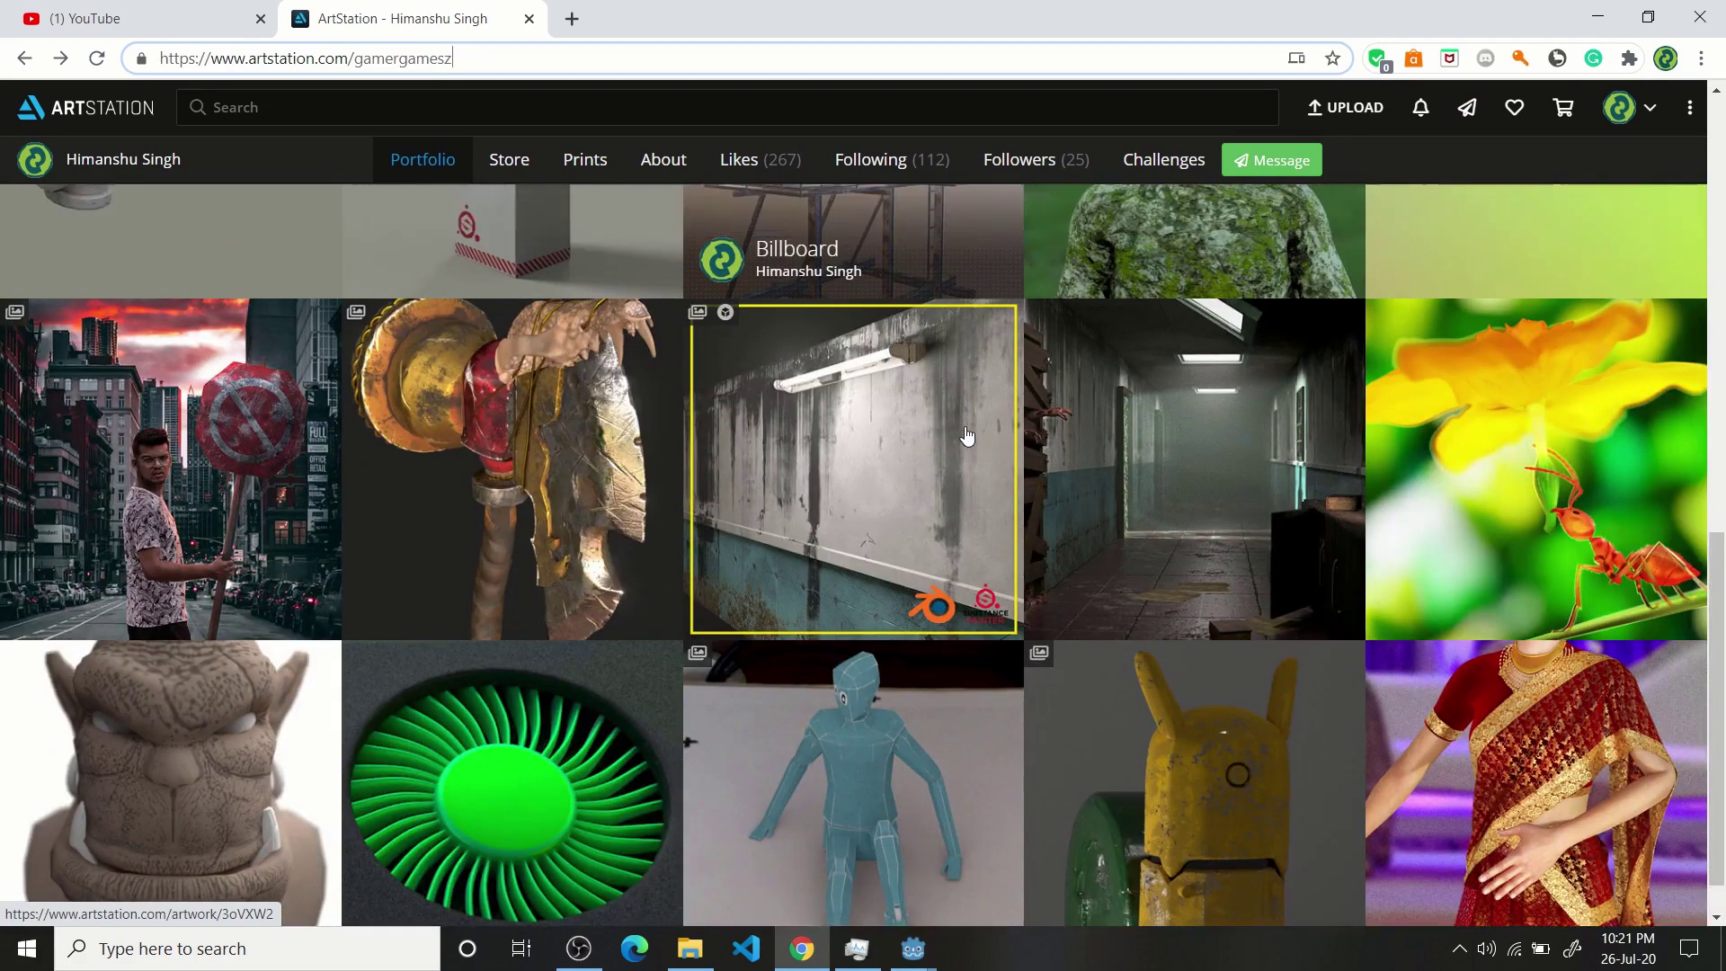
scroll(1508, 533, up, 5)
- Open the green launcher artwork, return to the portfolio and view the Fluorescent Light artwork page
click(1508, 533)
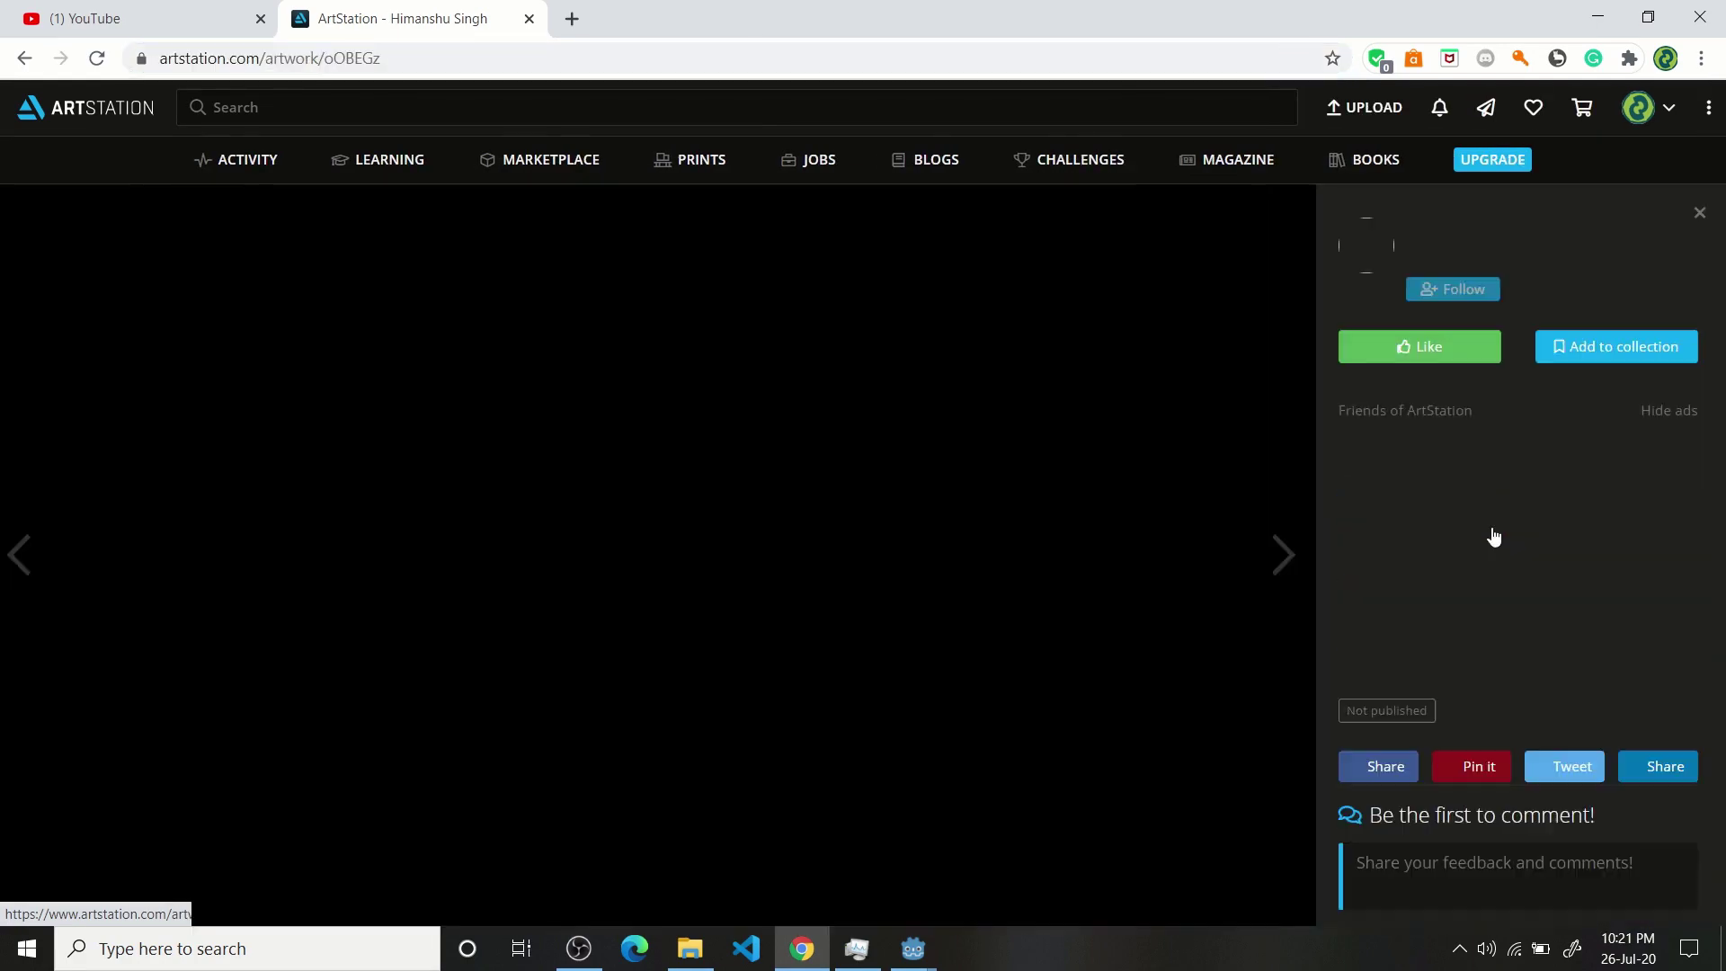
click(23, 60)
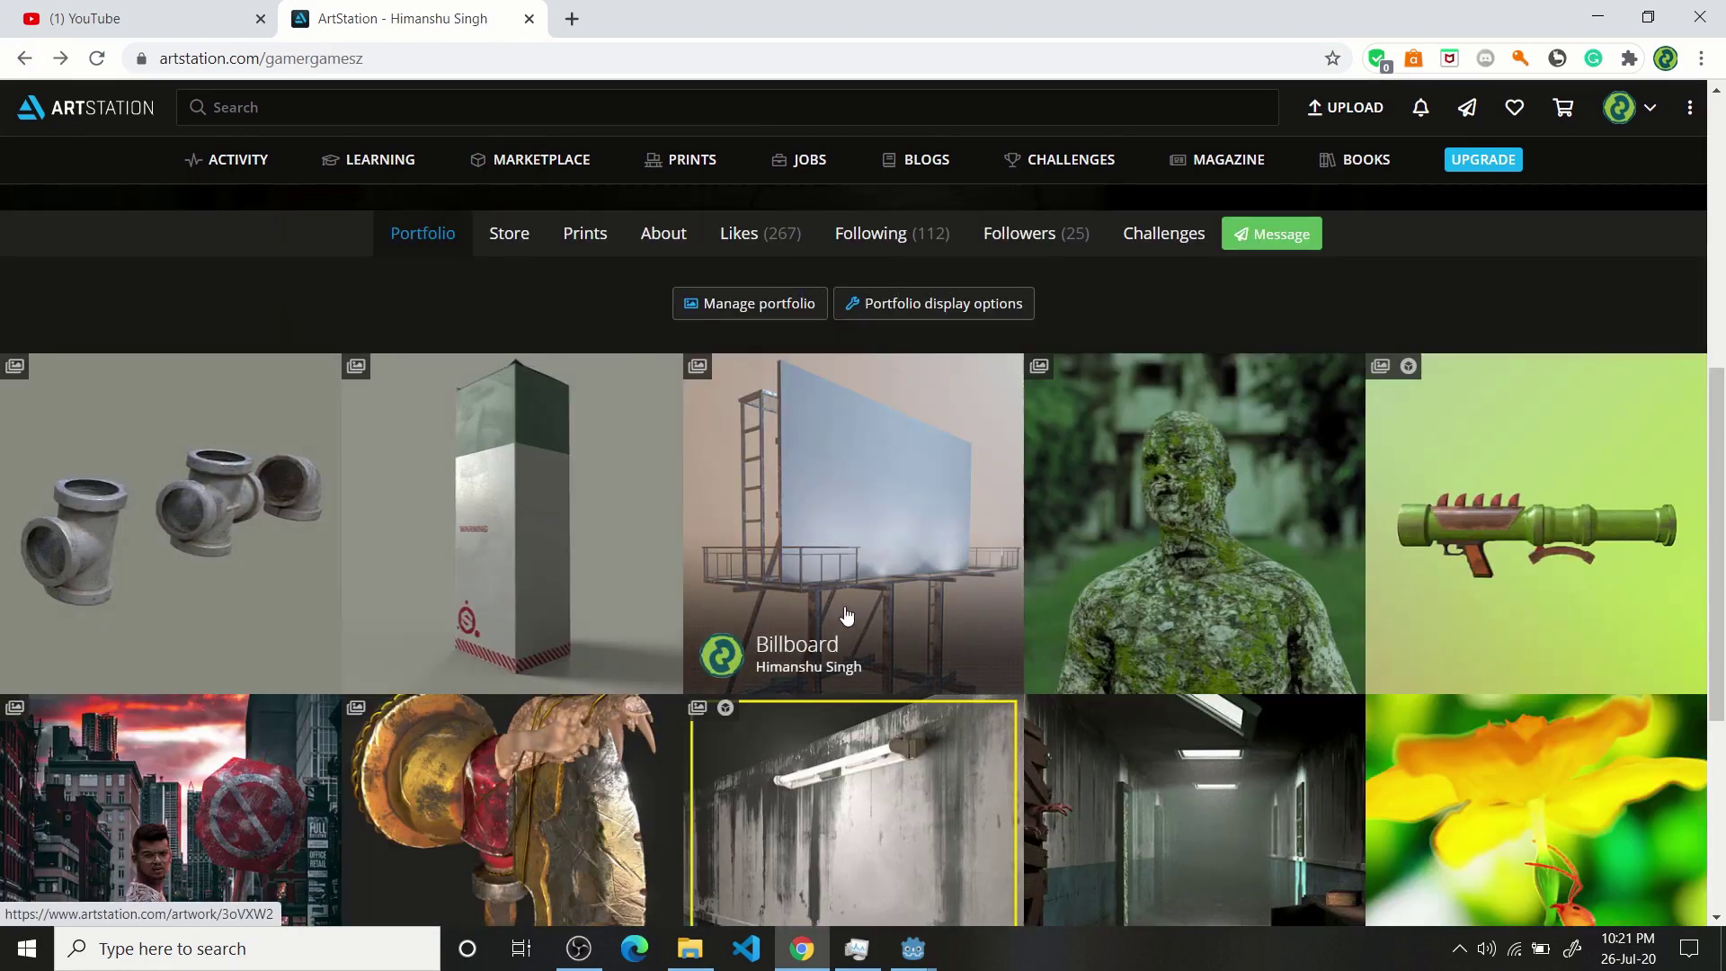
scroll(849, 520, down, 2)
click(849, 519)
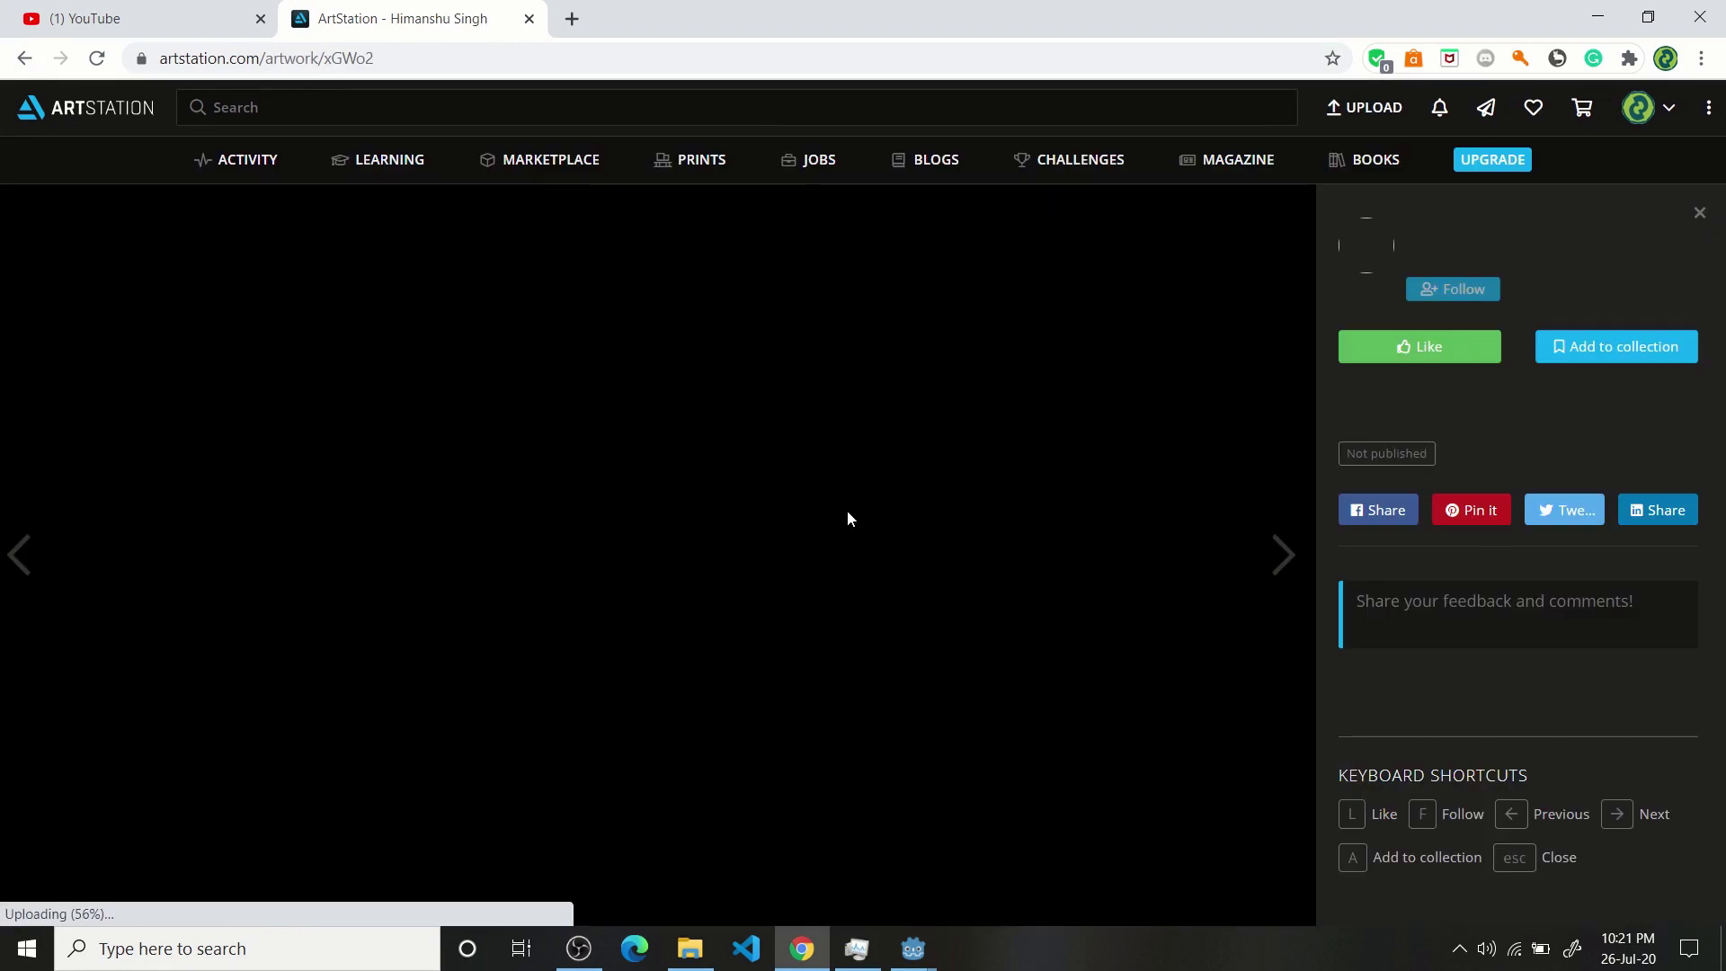
scroll(1012, 581, down, 5)
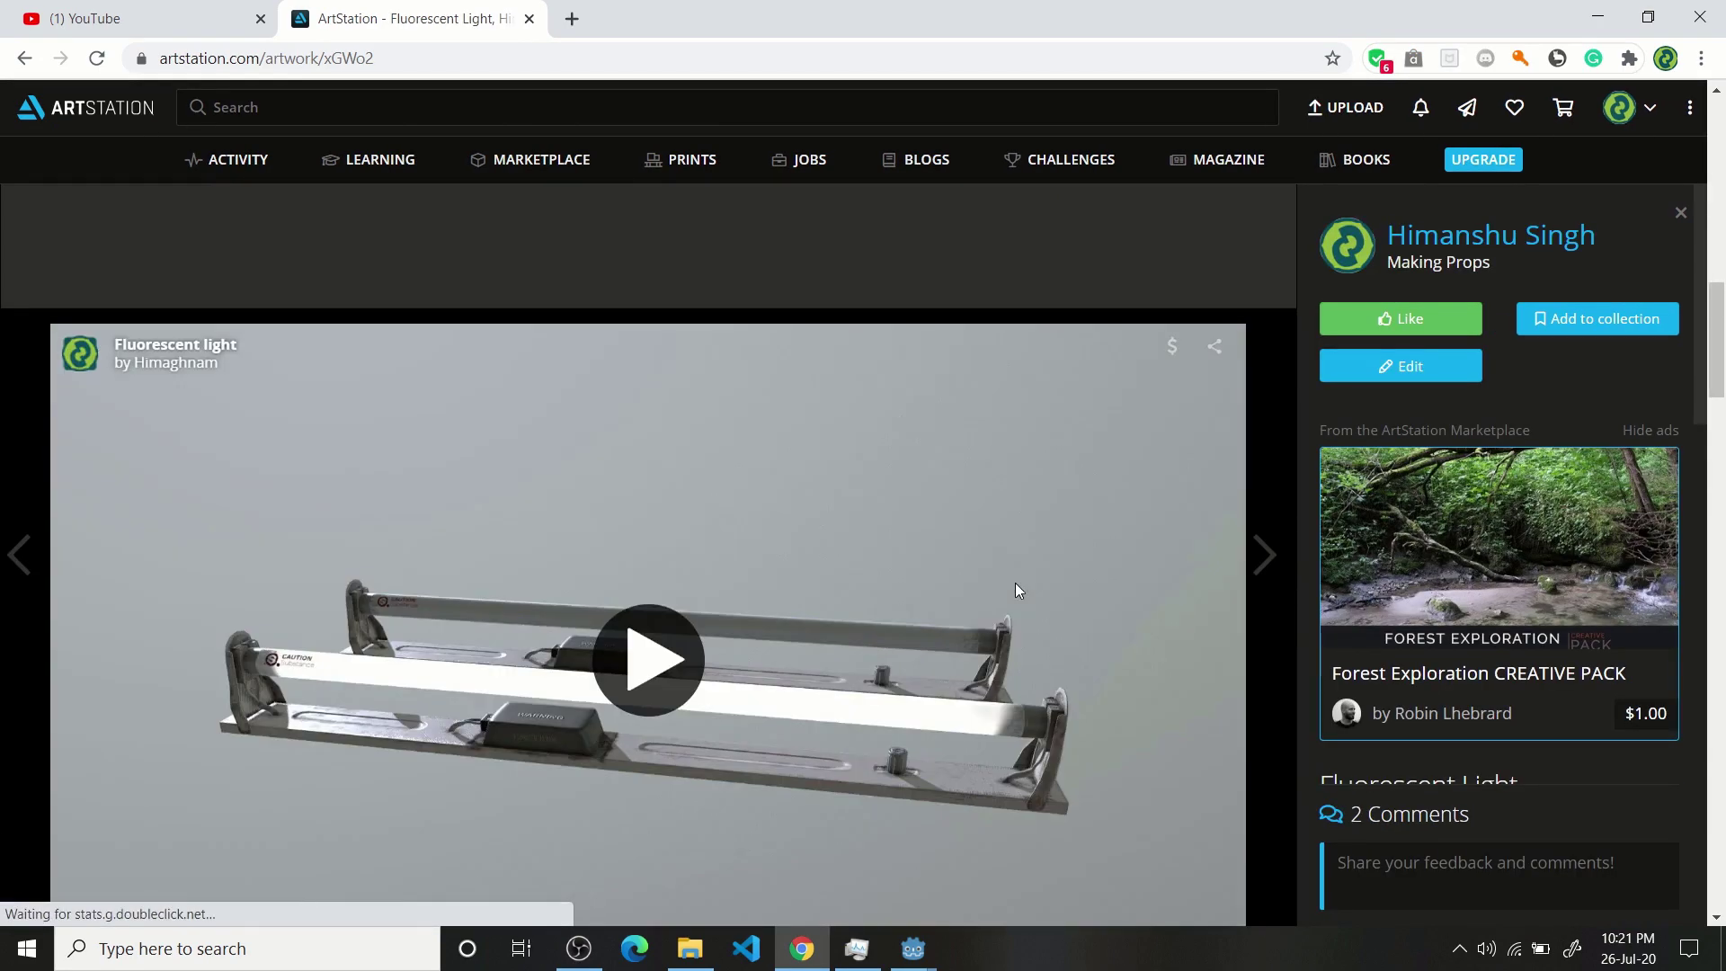
- Load the Fluorescent light 3D model in its viewer and inspect both lamps from different angles
click(1016, 620)
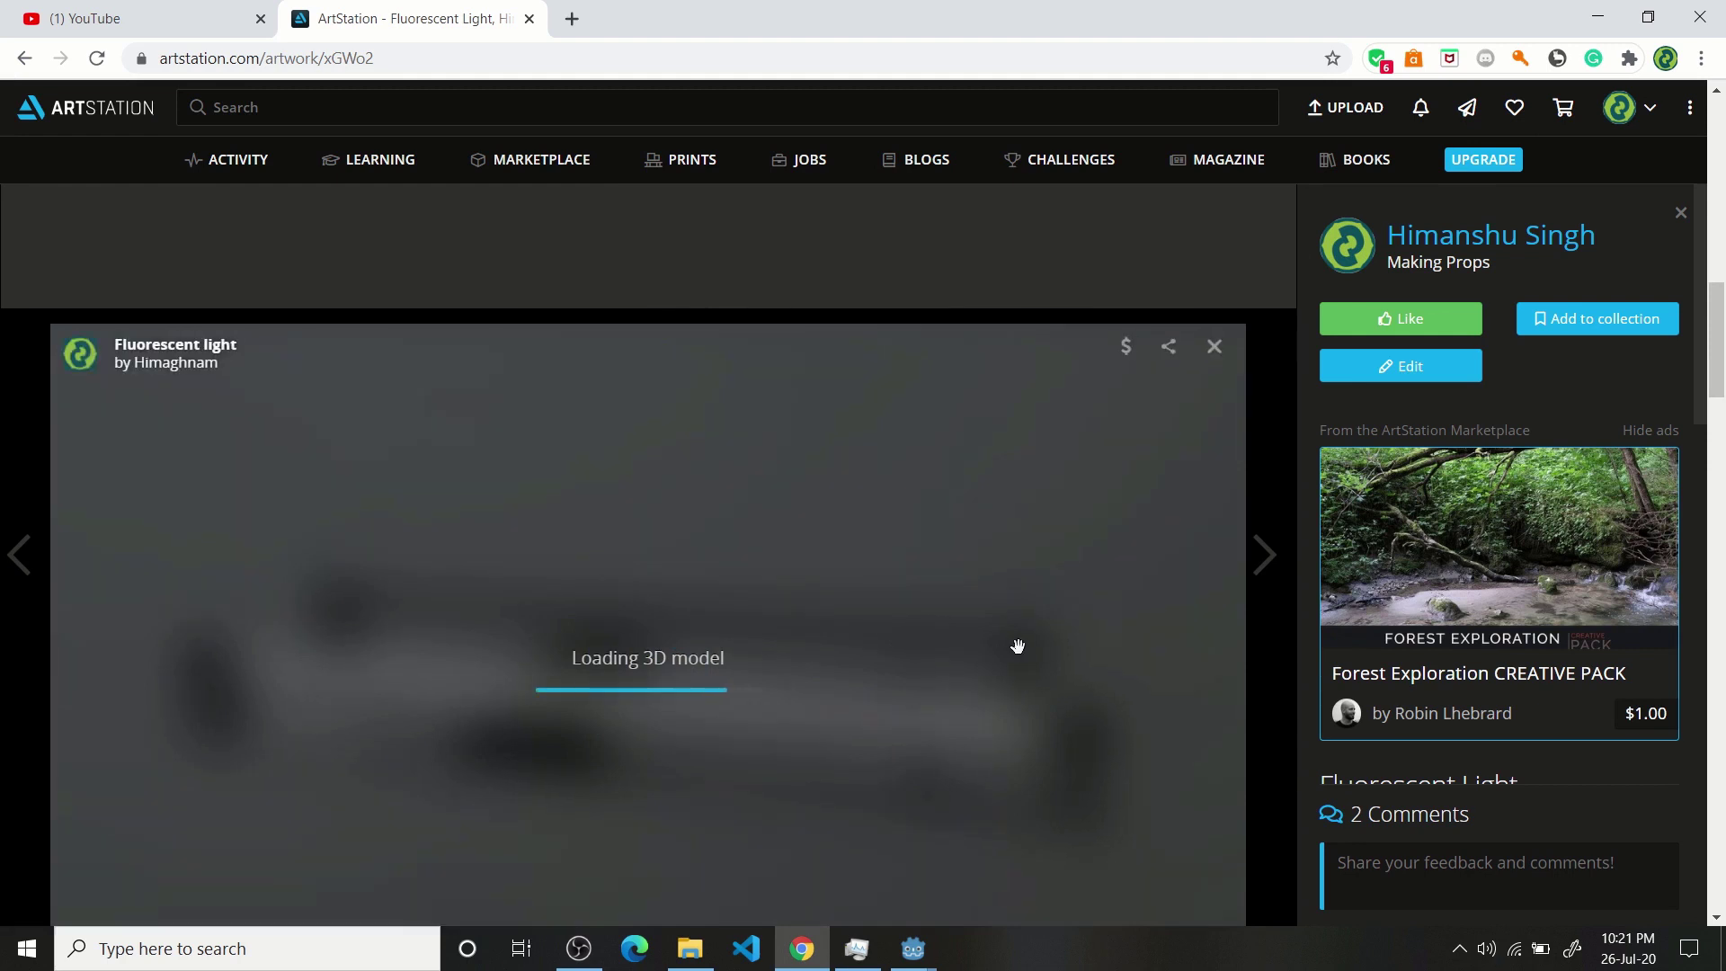
scroll(677, 579, down, 1)
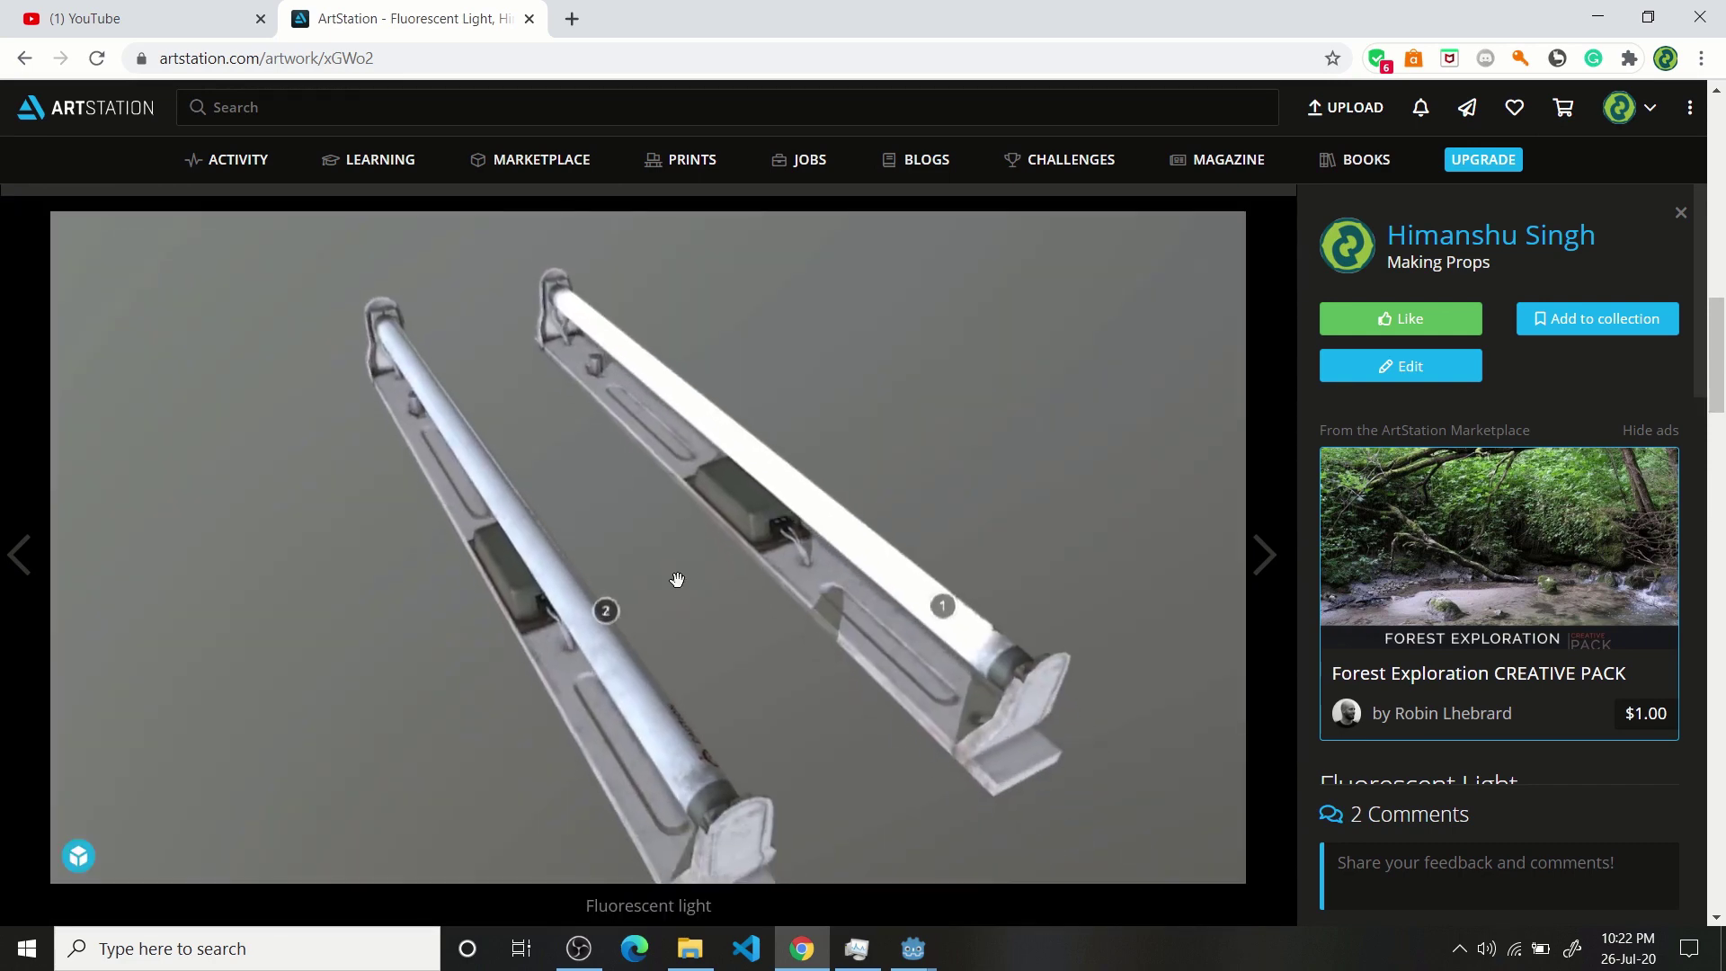
mouse_move(677, 579)
mouse_down()
mouse_move(751, 605)
mouse_move(570, 597)
mouse_move(602, 570)
mouse_move(558, 536)
mouse_move(516, 543)
mouse_move(524, 590)
mouse_move(491, 667)
mouse_move(705, 682)
mouse_move(455, 605)
mouse_move(470, 656)
mouse_move(408, 656)
mouse_move(782, 667)
mouse_move(359, 693)
mouse_move(243, 720)
mouse_move(260, 710)
mouse_up()
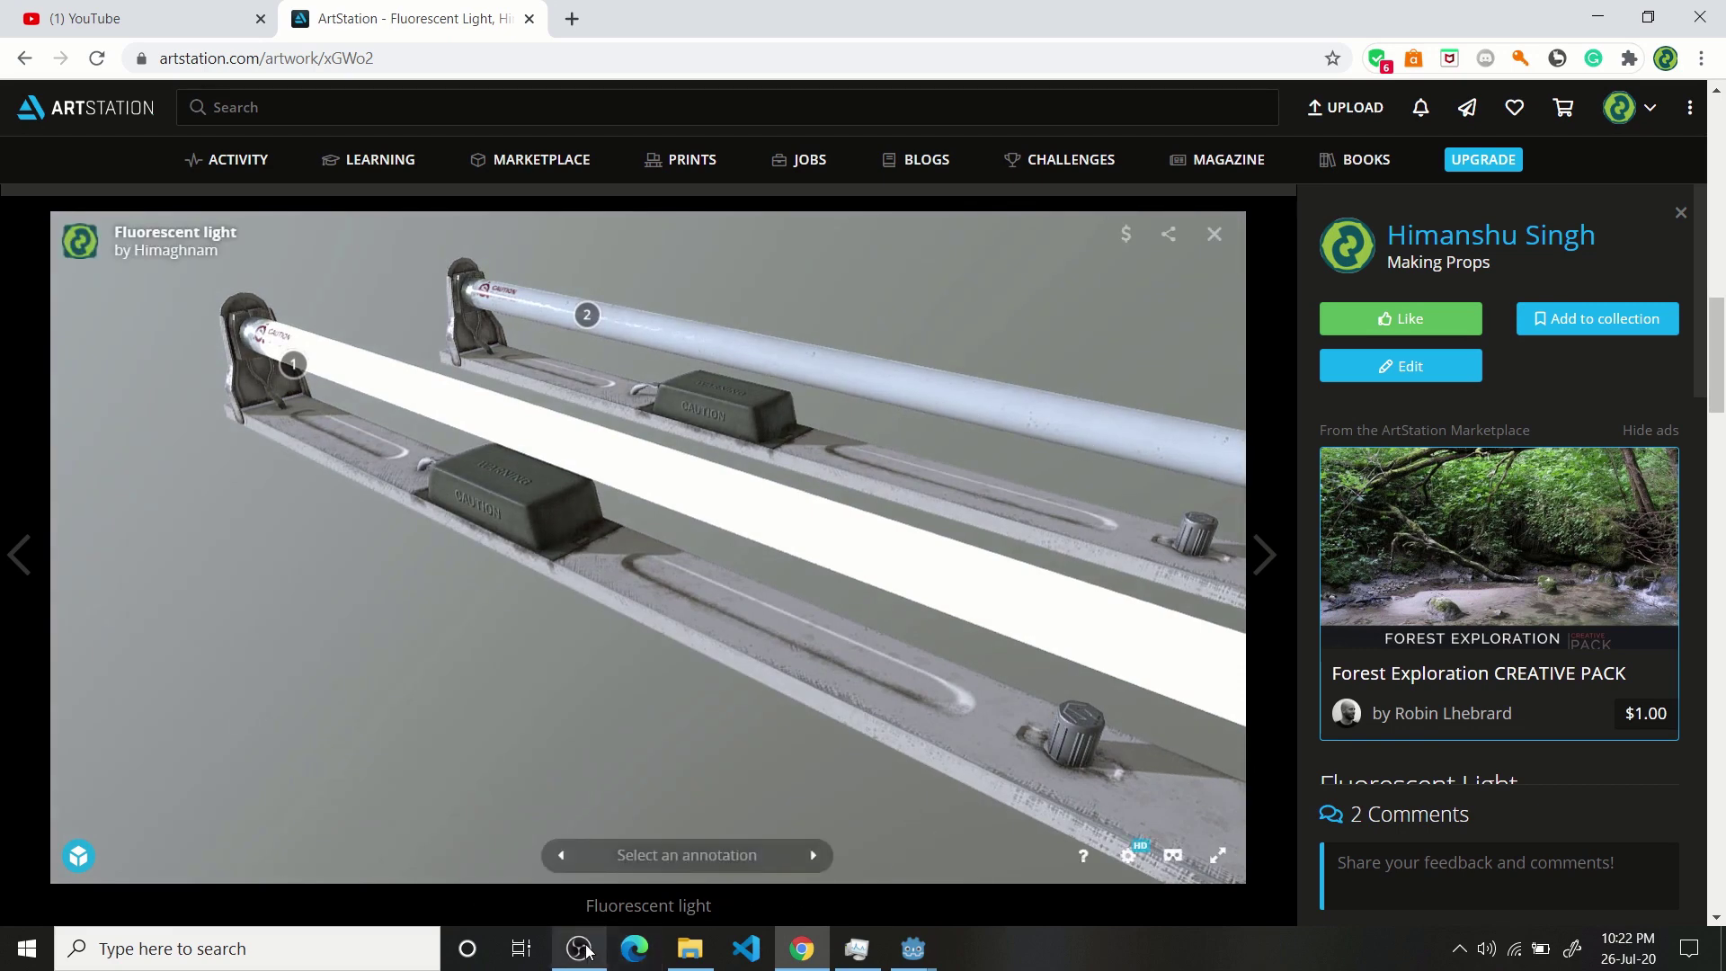
- Switch to OBS and stop the current recording
mouse_move(593, 937)
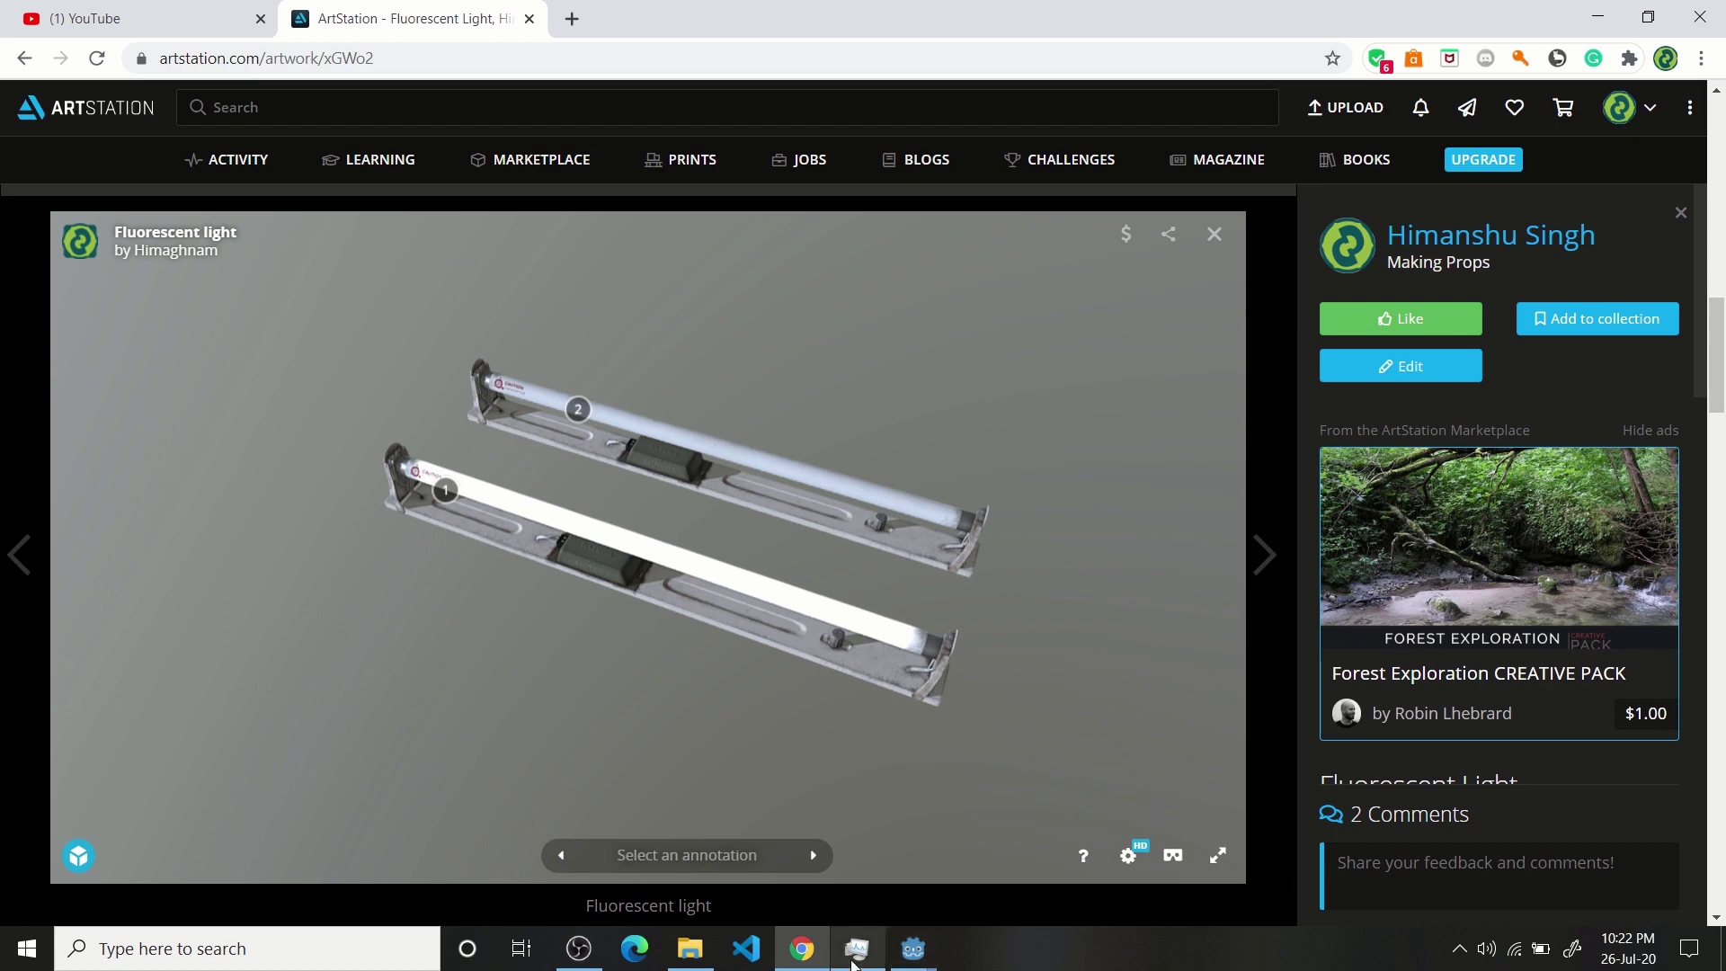
click(597, 965)
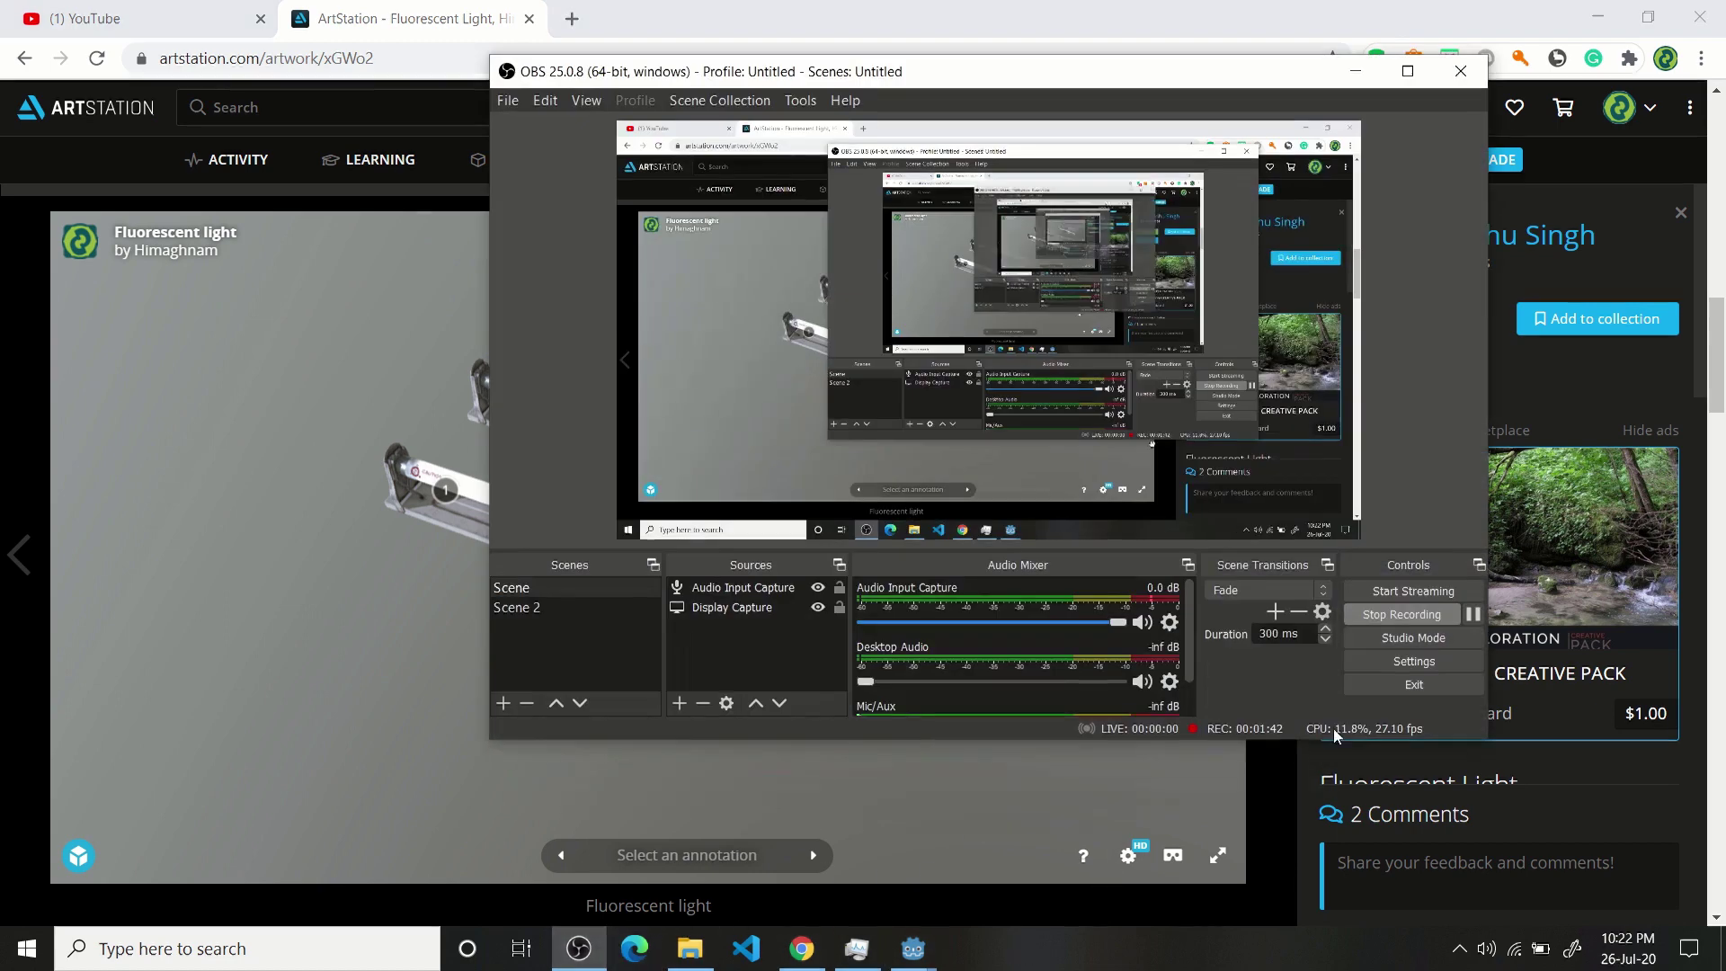
click(1389, 605)
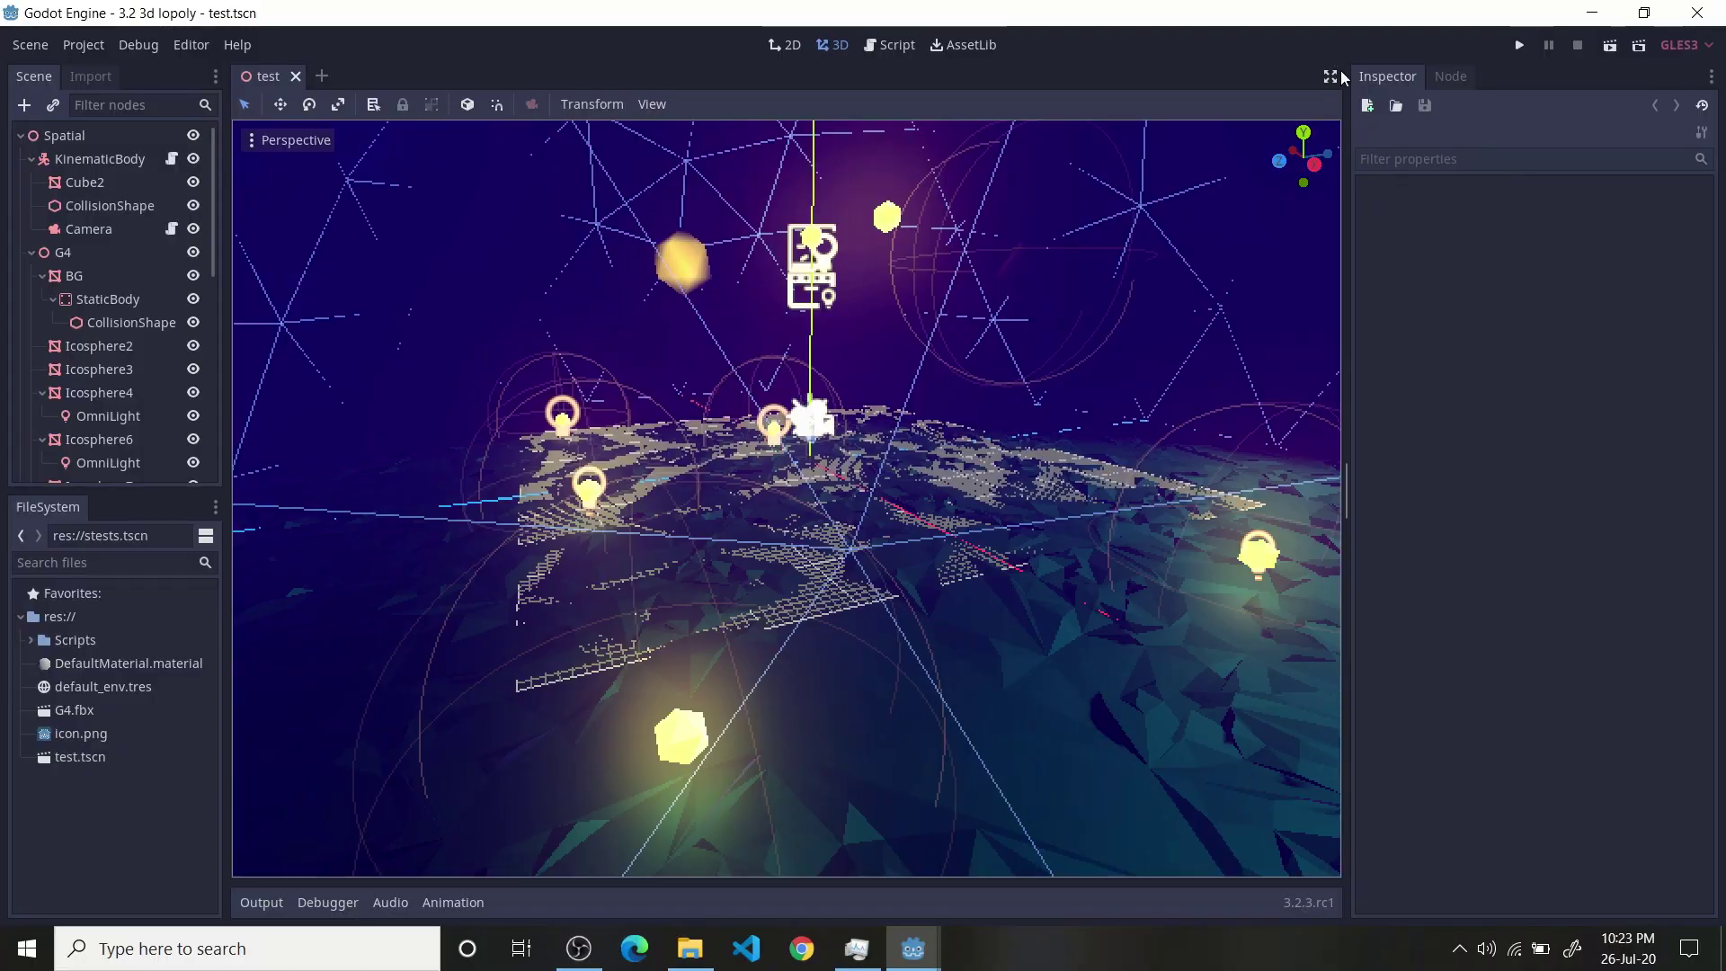
- Examine the low-poly planet terrain and floating glowing icospheres in the test scene of the 3.2 3d lopoly Godot project
middle_drag(518, 453, 497, 363)
scroll(969, 482, up, 5)
middle_drag(563, 433, 874, 462)
scroll(743, 418, down, 4)
middle_drag(731, 536, 1036, 380)
scroll(818, 504, up, 3)
shift+middle_drag(940, 571, 553, 598)
scroll(142, 455, down, 3)
- Review the directional lights, WorldEnvironment, GIProbe and BakedLightmap nodes while viewing the scene they light
scroll(142, 455, down, 5)
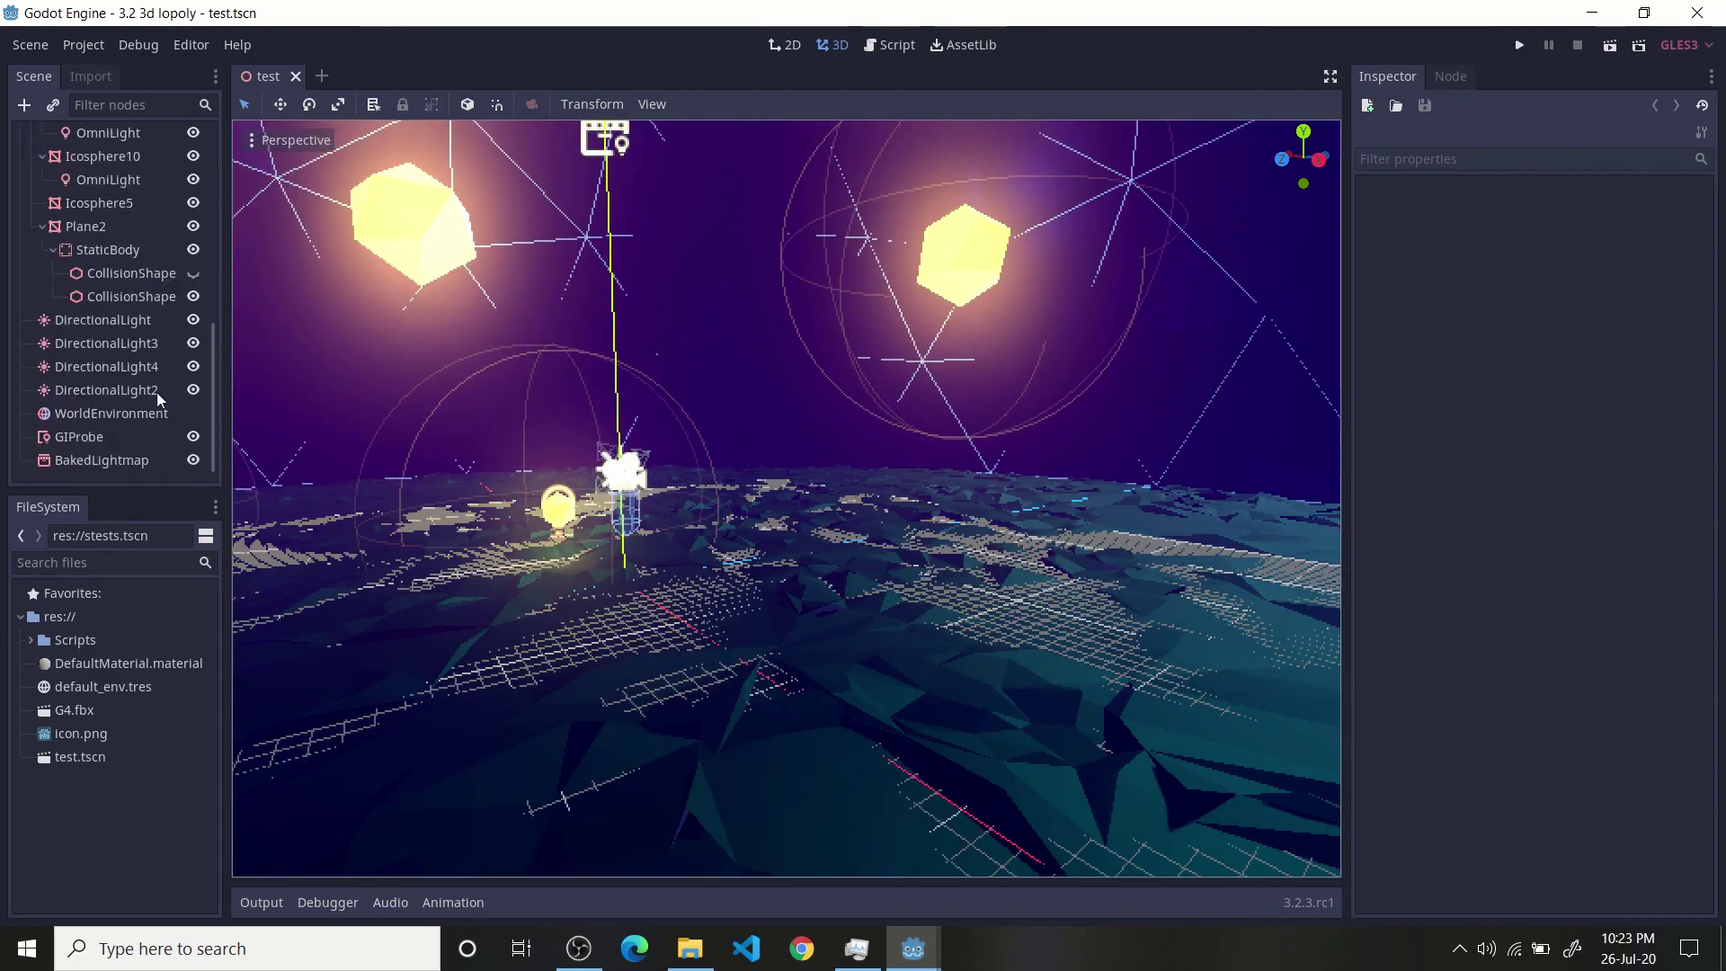
middle_drag(672, 512, 696, 556)
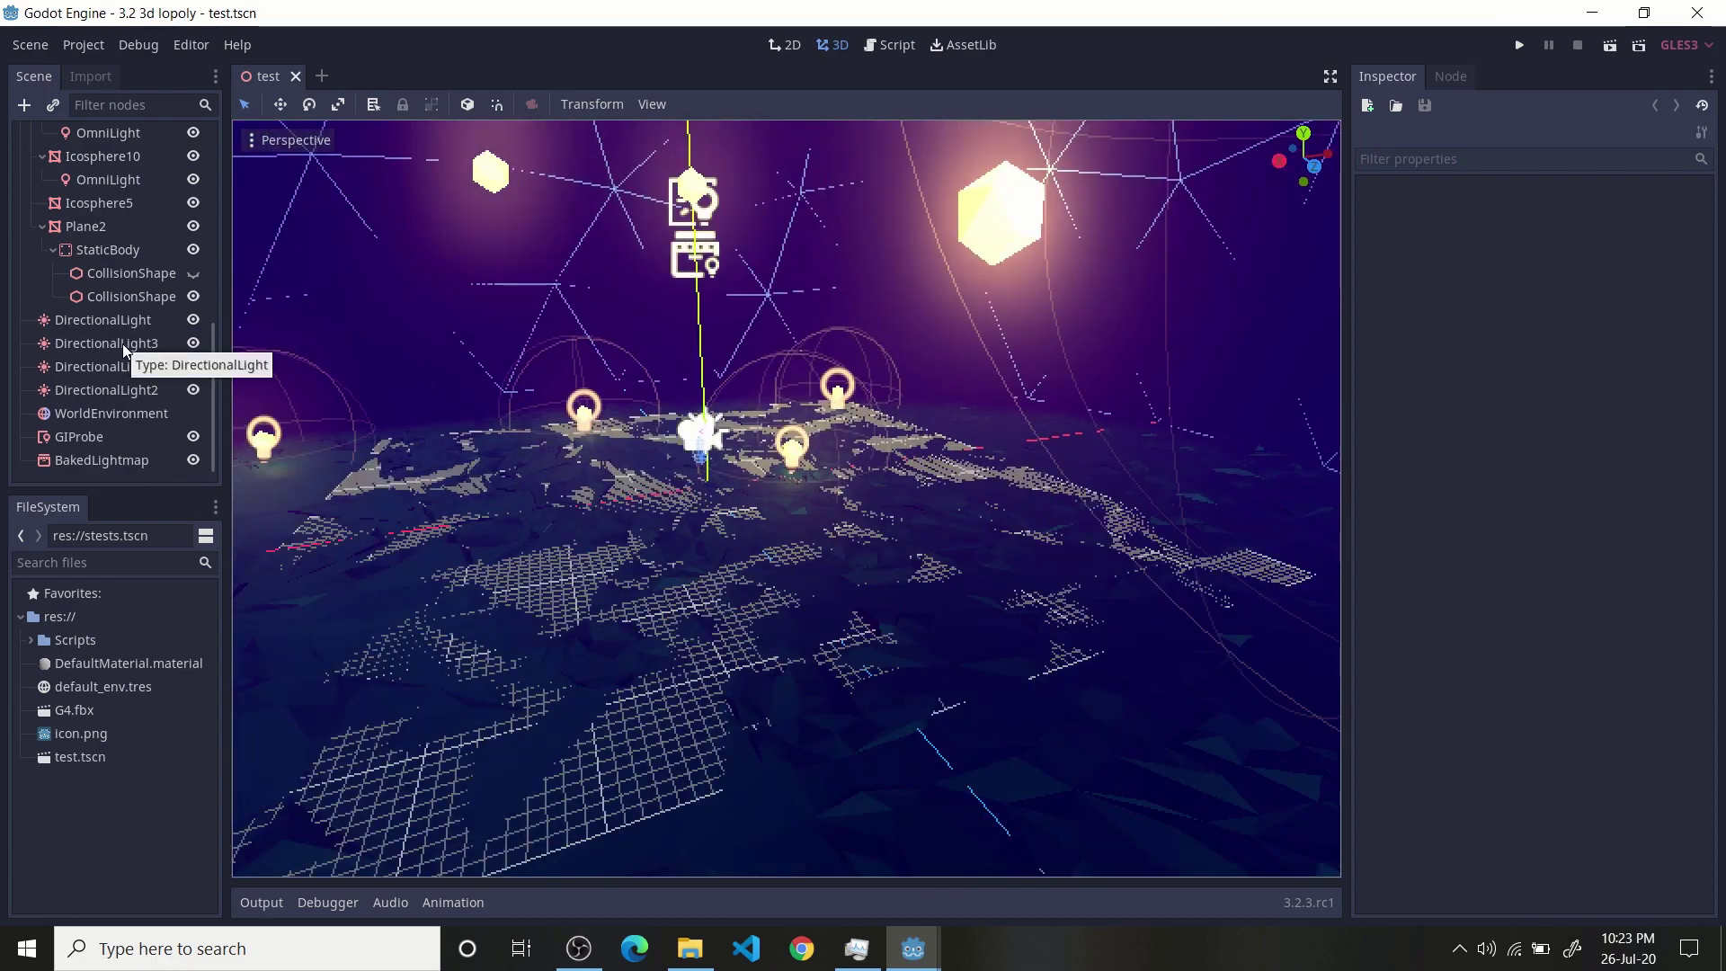
middle_drag(643, 428, 804, 424)
scroll(854, 418, up, 2)
shift+middle_drag(566, 478, 630, 488)
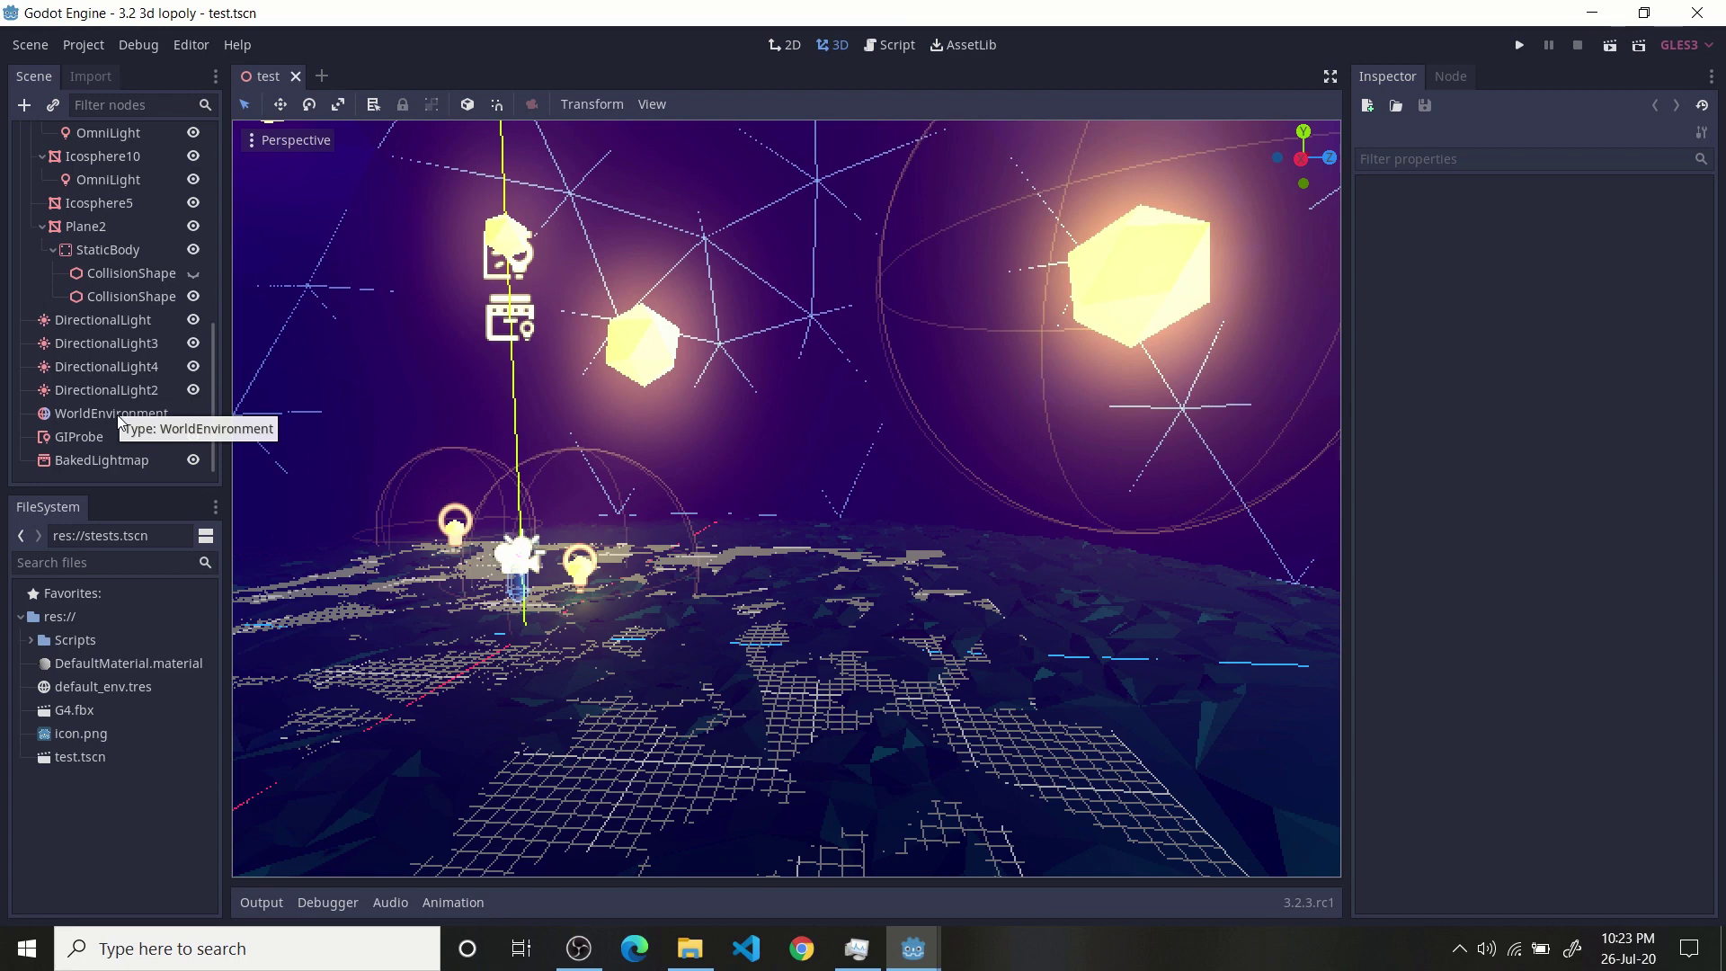
- Run the test scene, move across the terrain among the glowing icospheres and close the game
click(1608, 45)
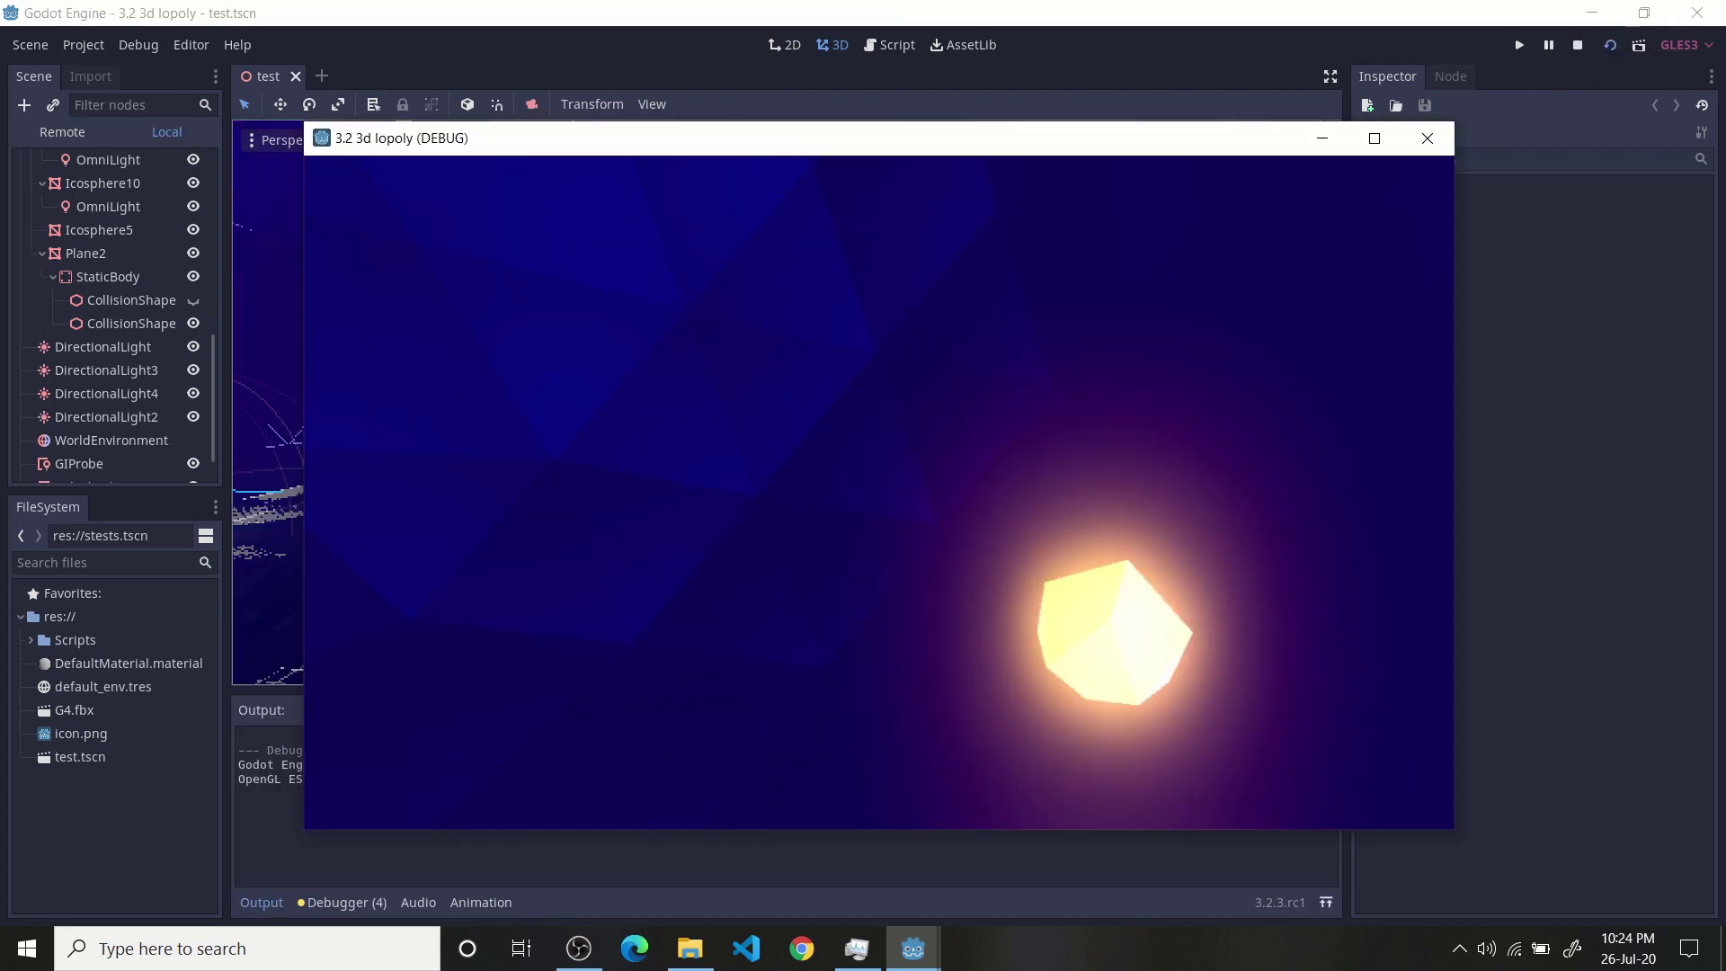
key(w)
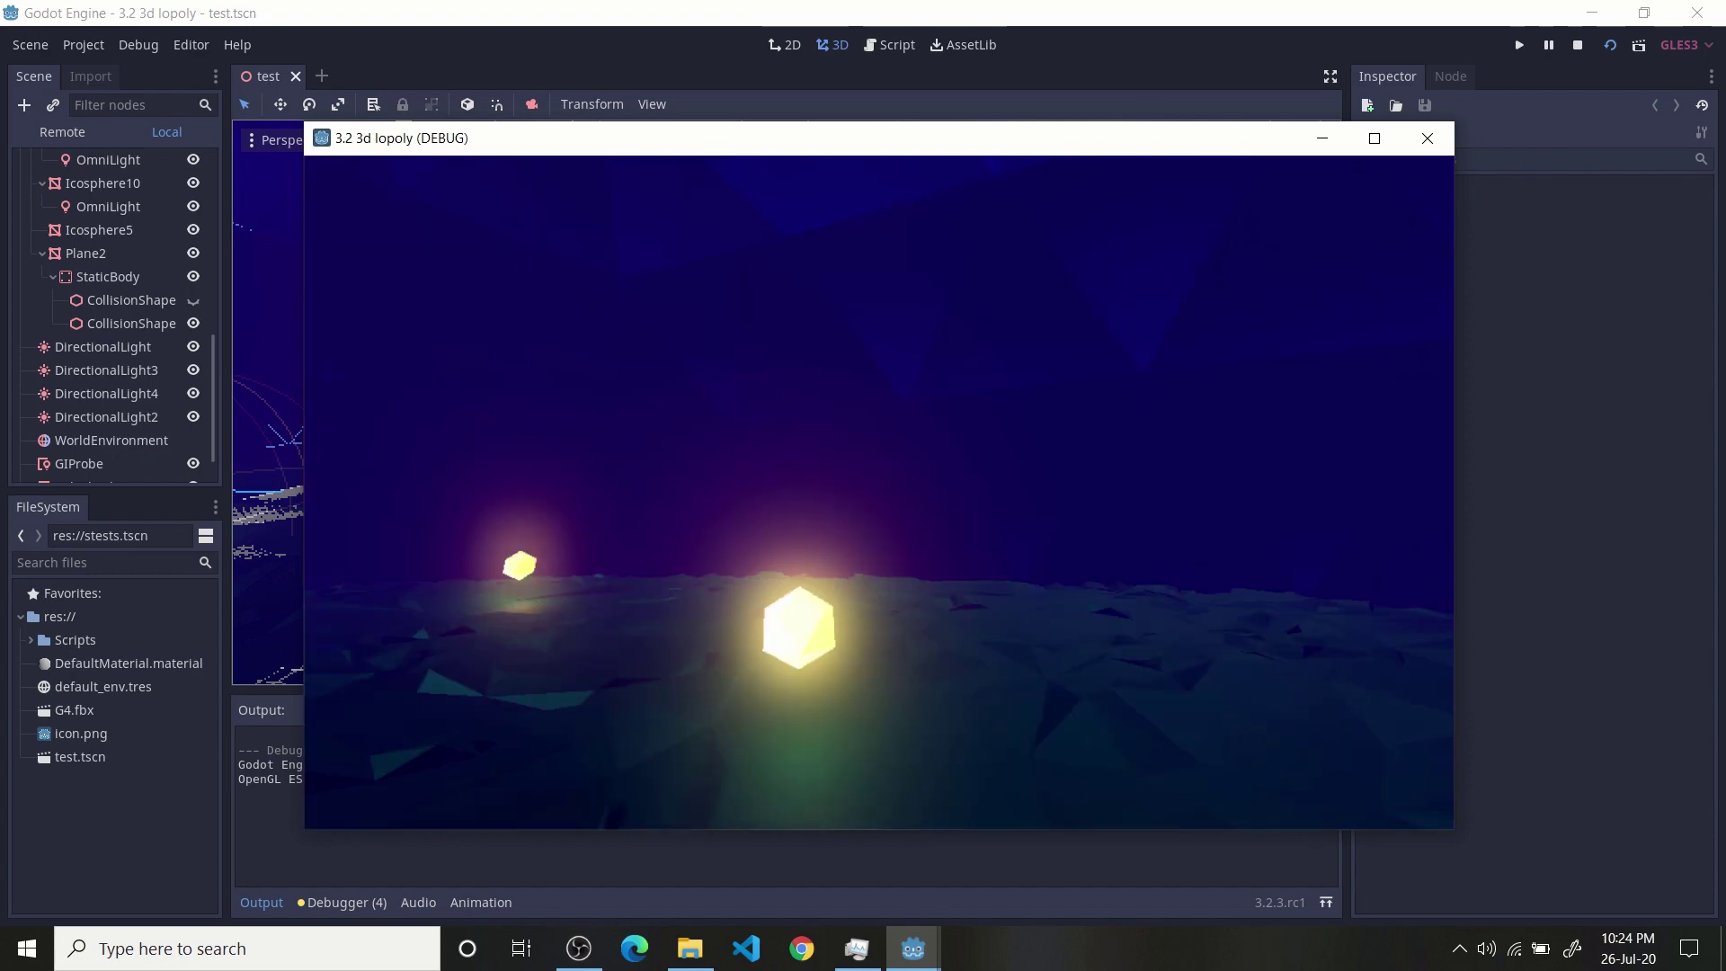
key(w)
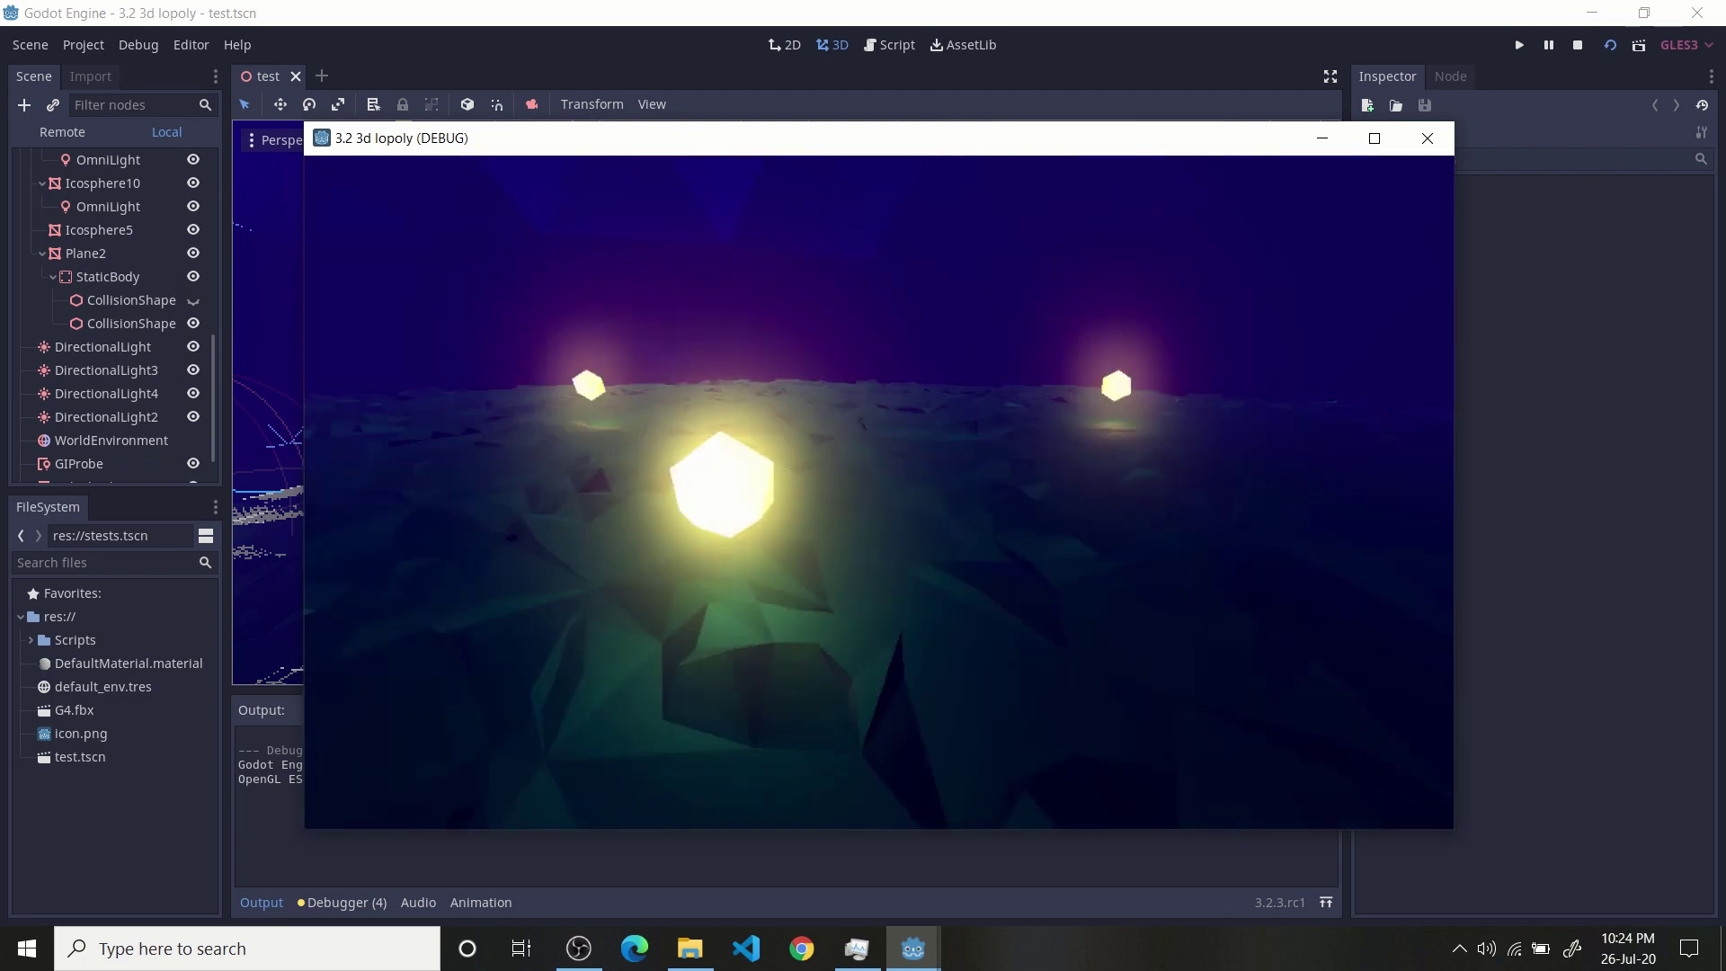
click(1430, 144)
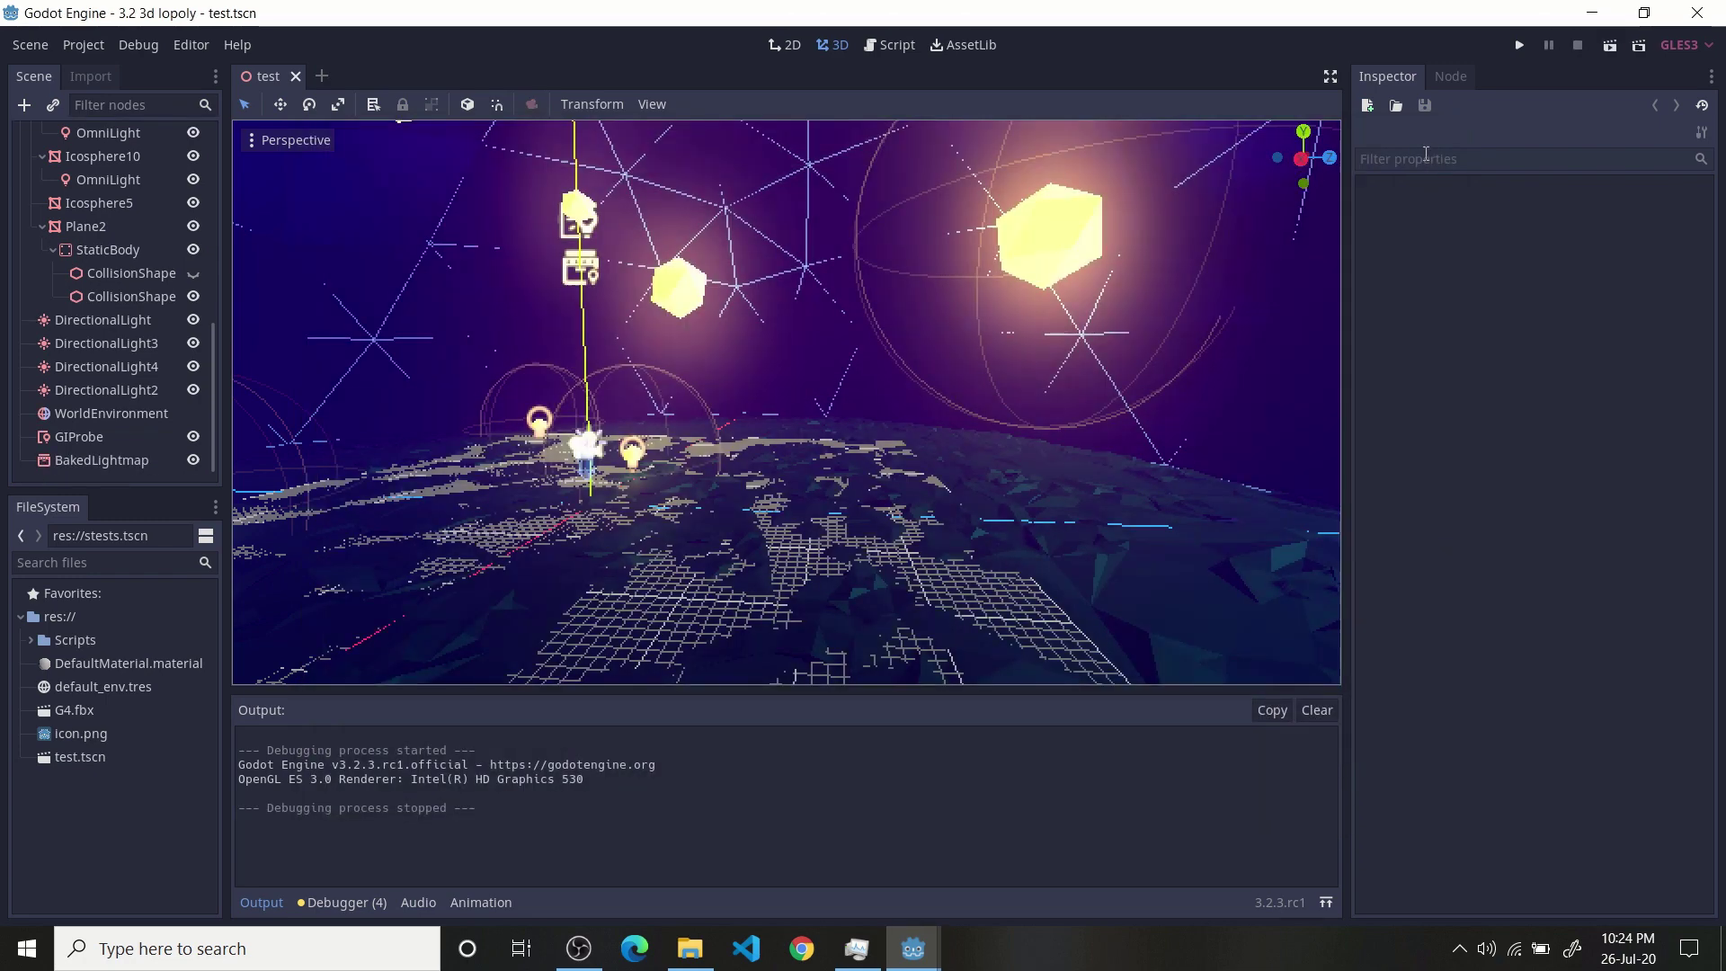
- Enlarge the scene tree to show more nodes and turn off half resolution for the 3D view
drag(163, 492, 163, 816)
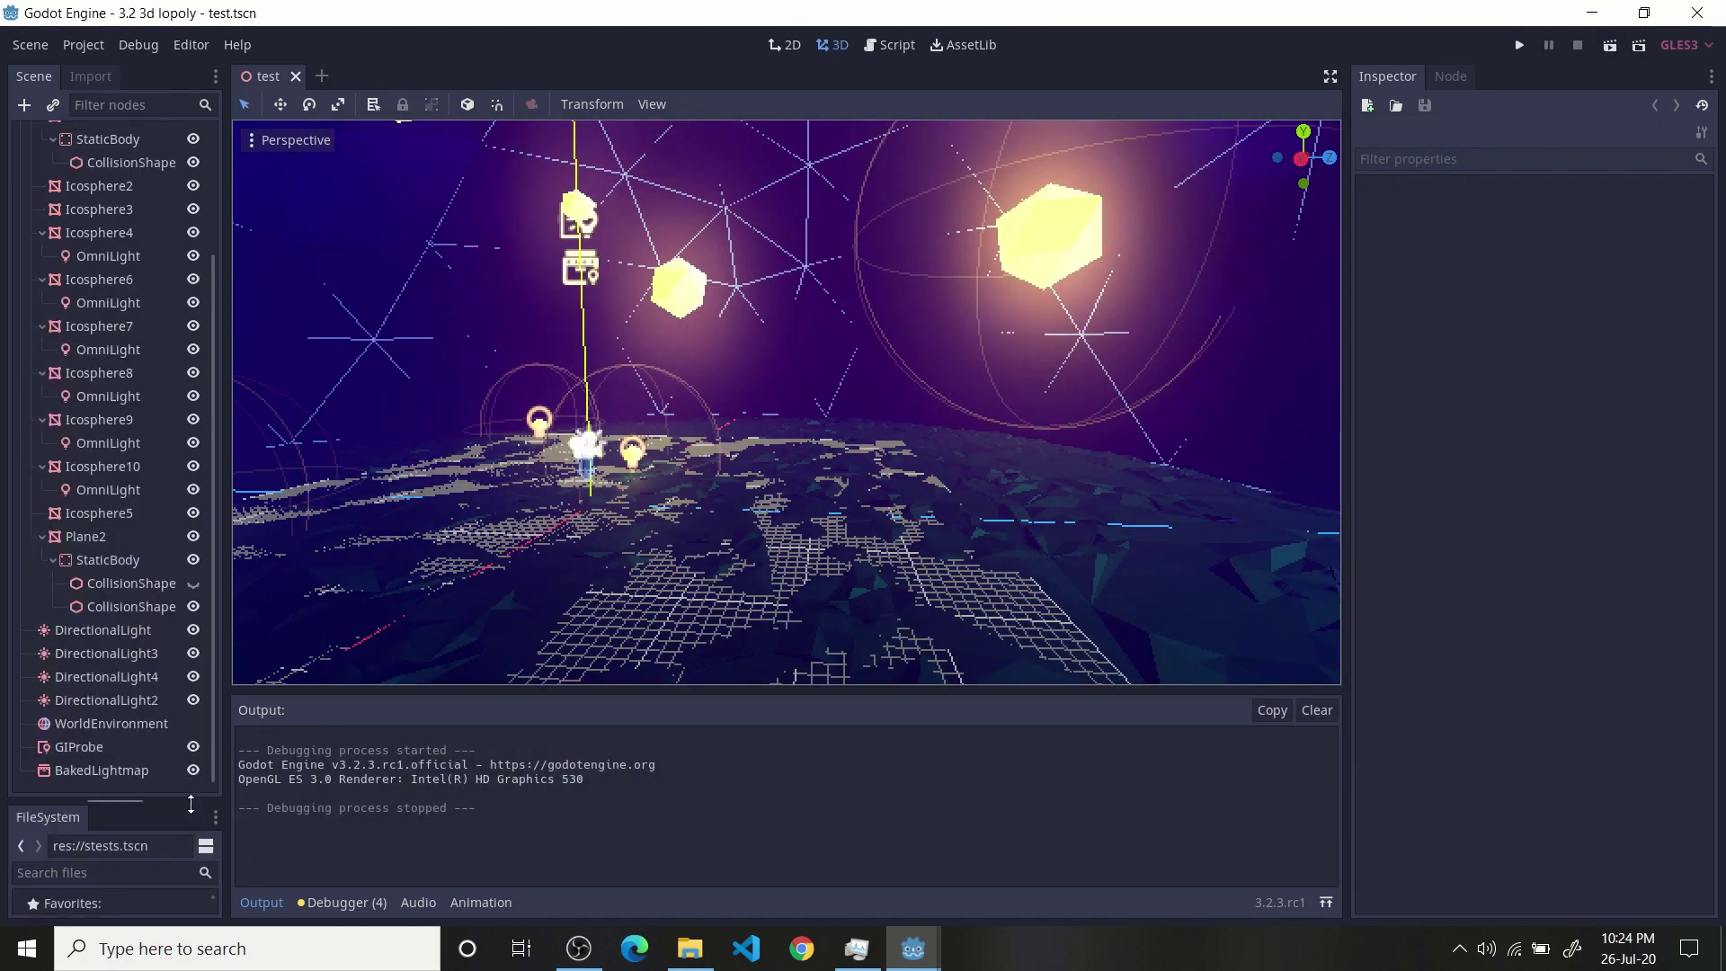
scroll(27, 481, up, 3)
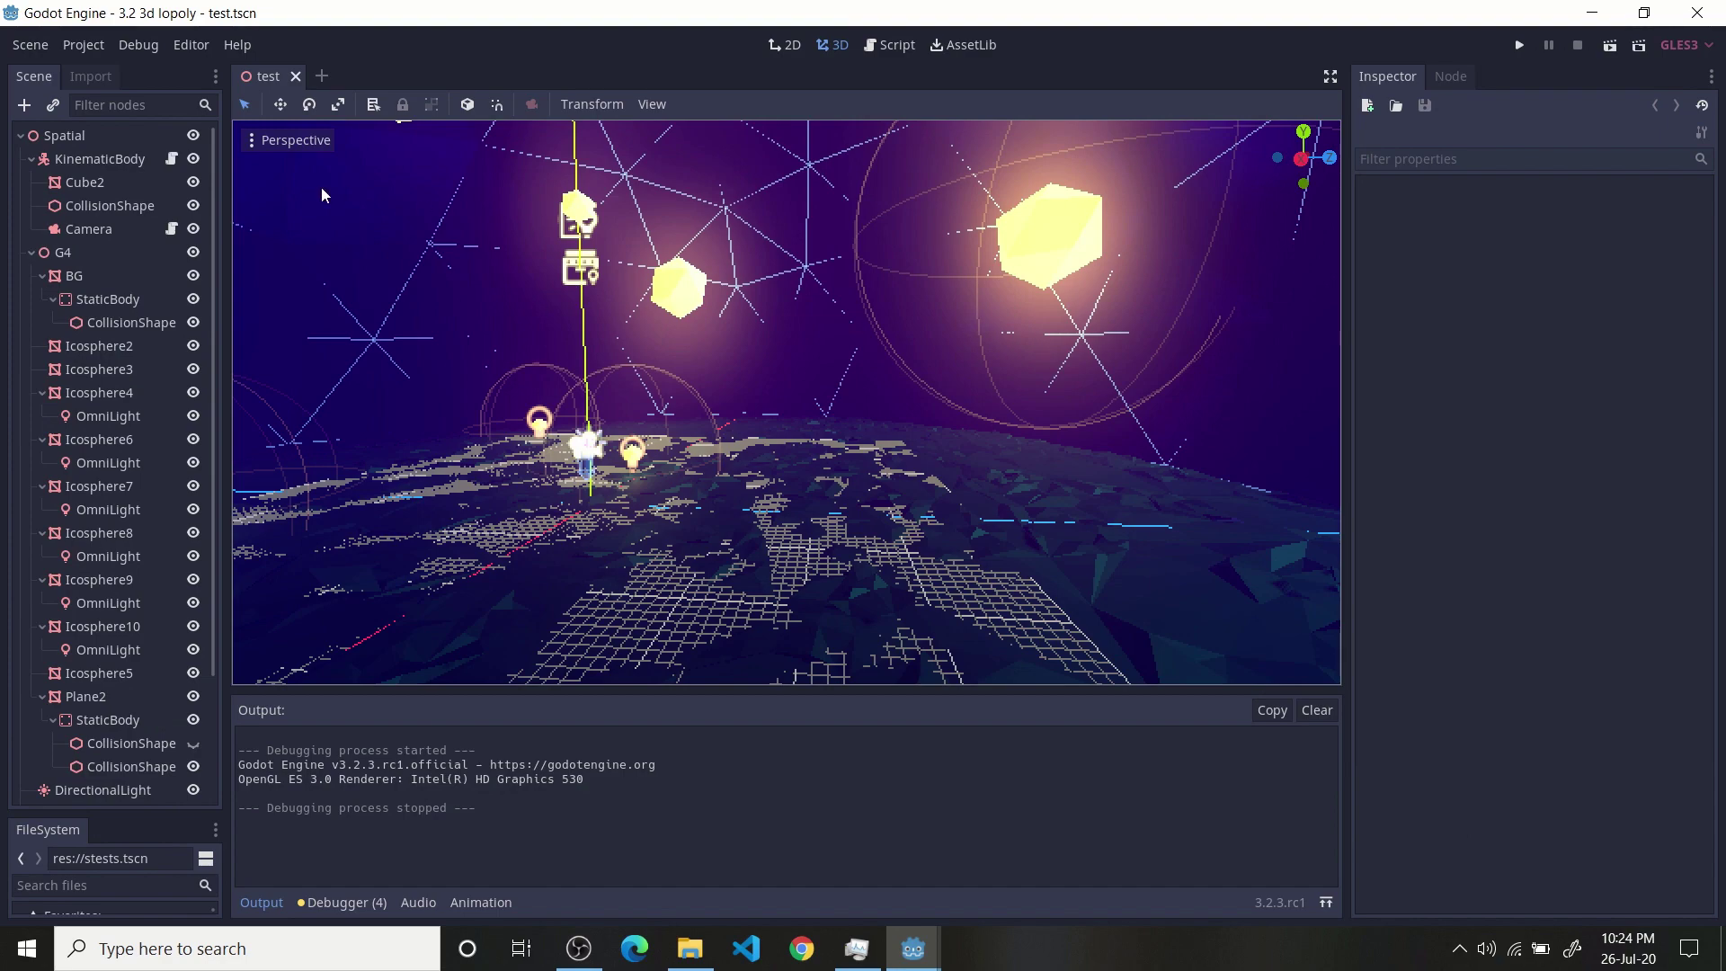
click(281, 141)
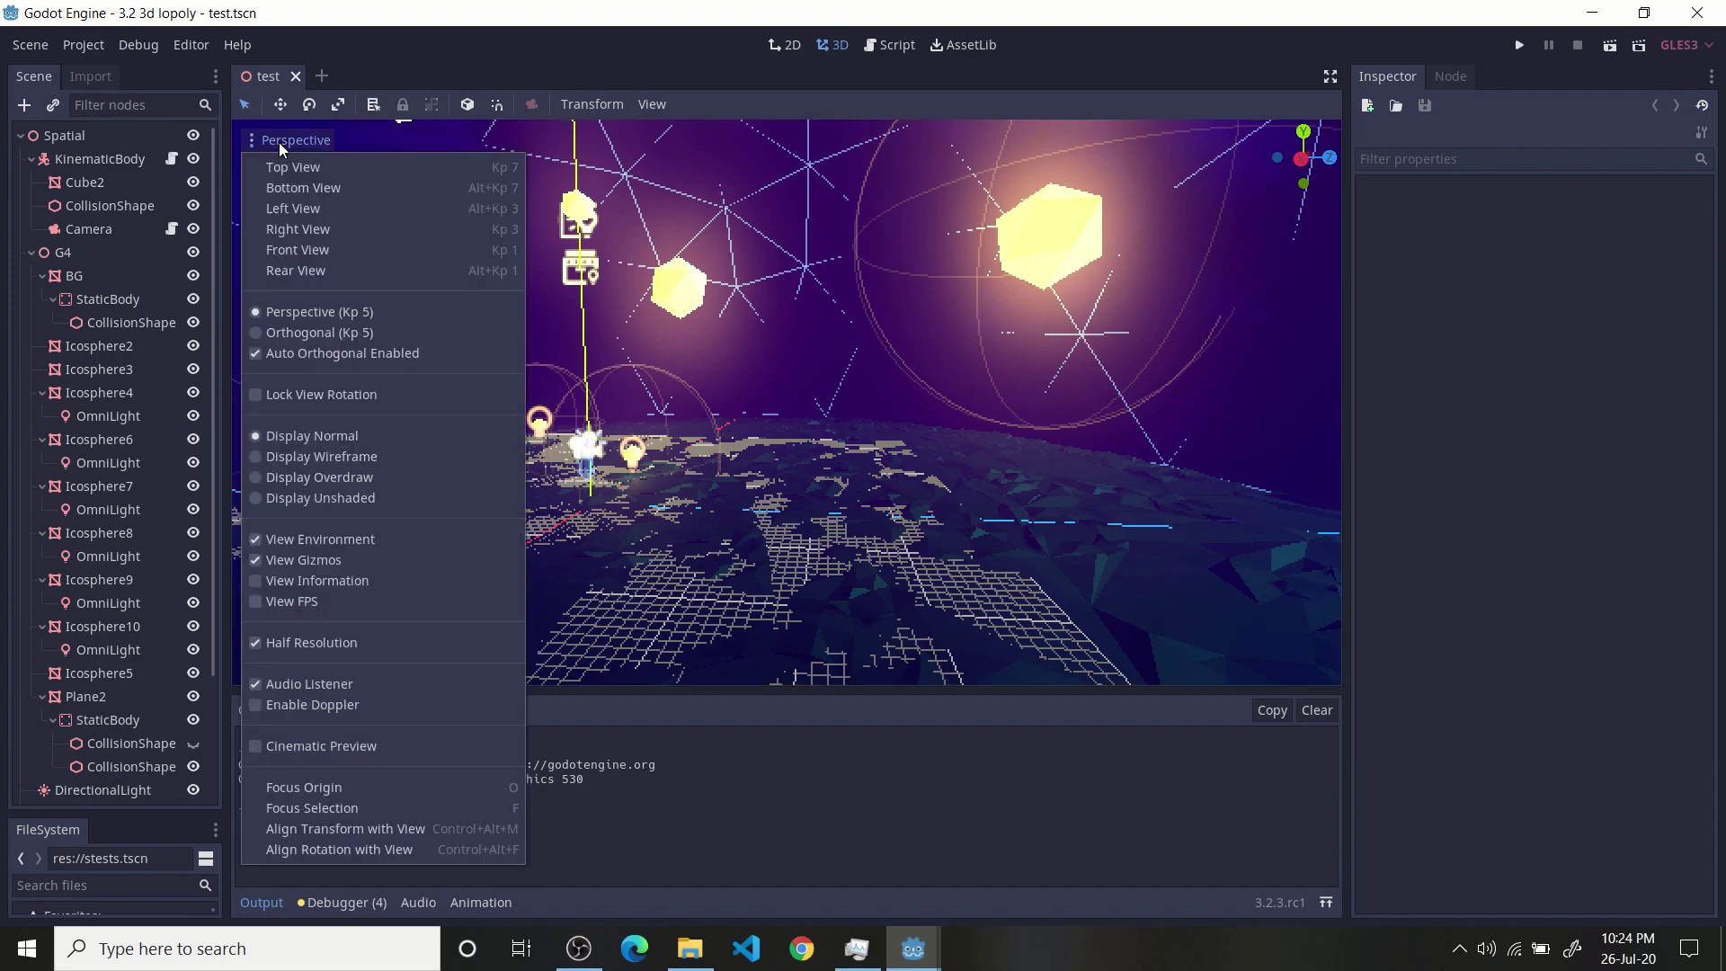
click(299, 642)
- Select Icosphere2 above the terrain and open its yellow SpatialMaterial to examine the albedo and emission settings
middle_drag(905, 404, 1030, 461)
scroll(778, 504, up, 5)
shift+middle_drag(976, 337, 996, 459)
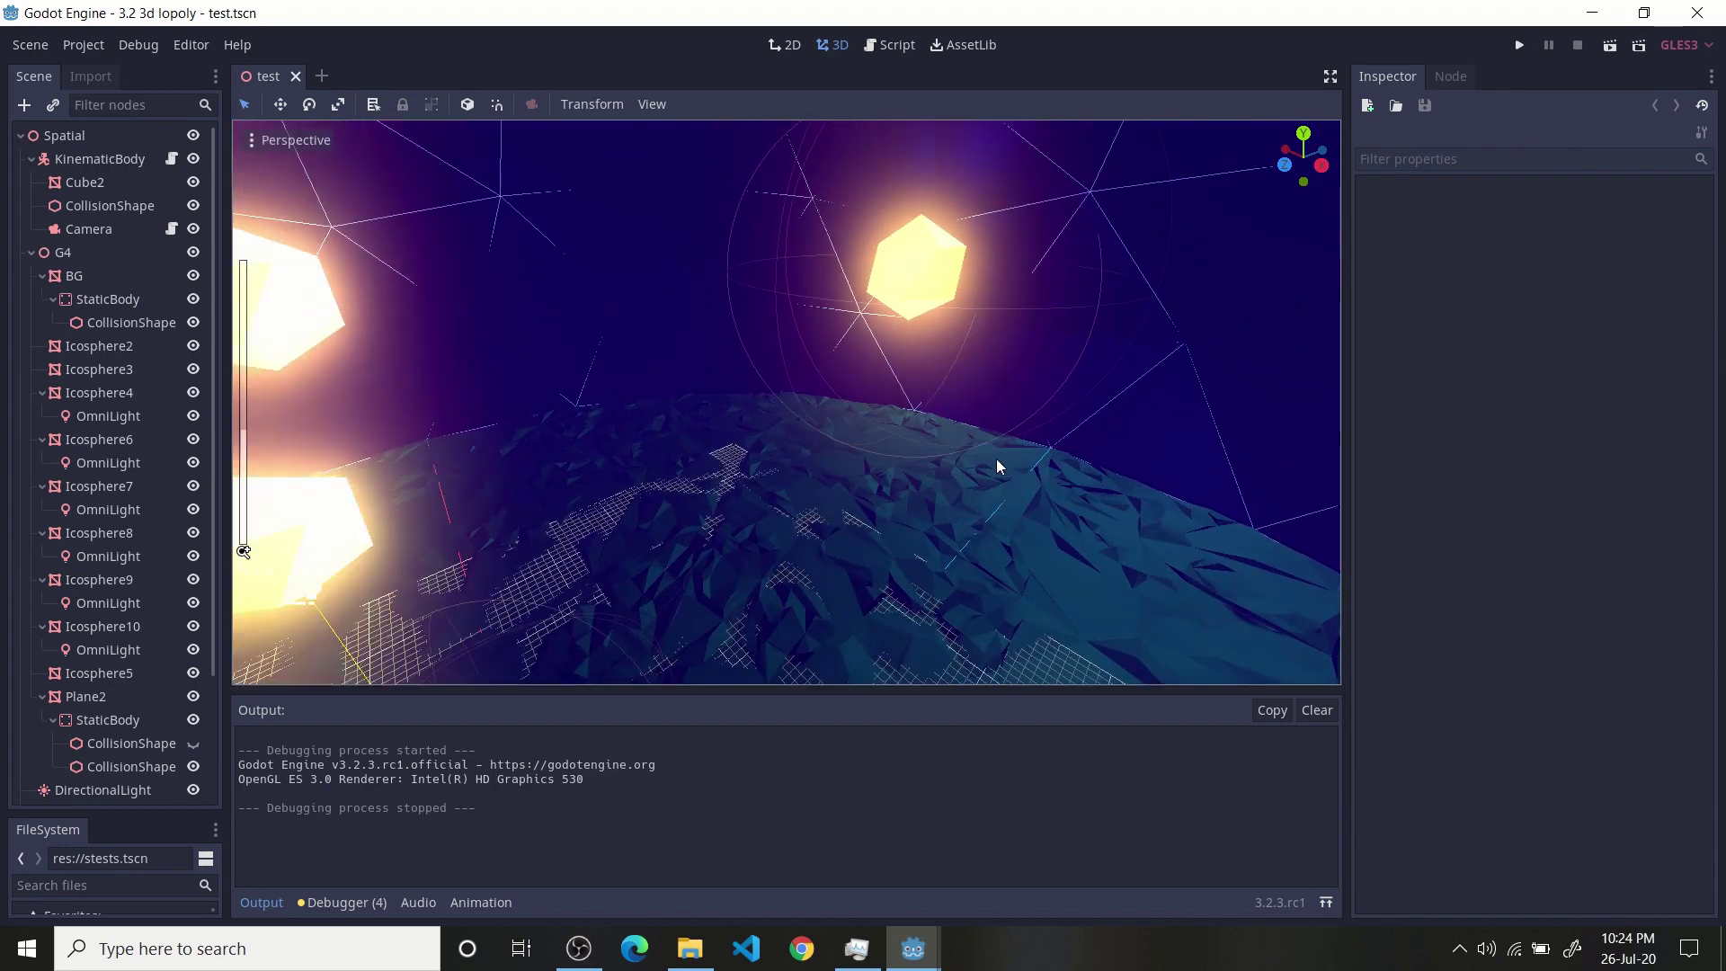
scroll(854, 400, down, 4)
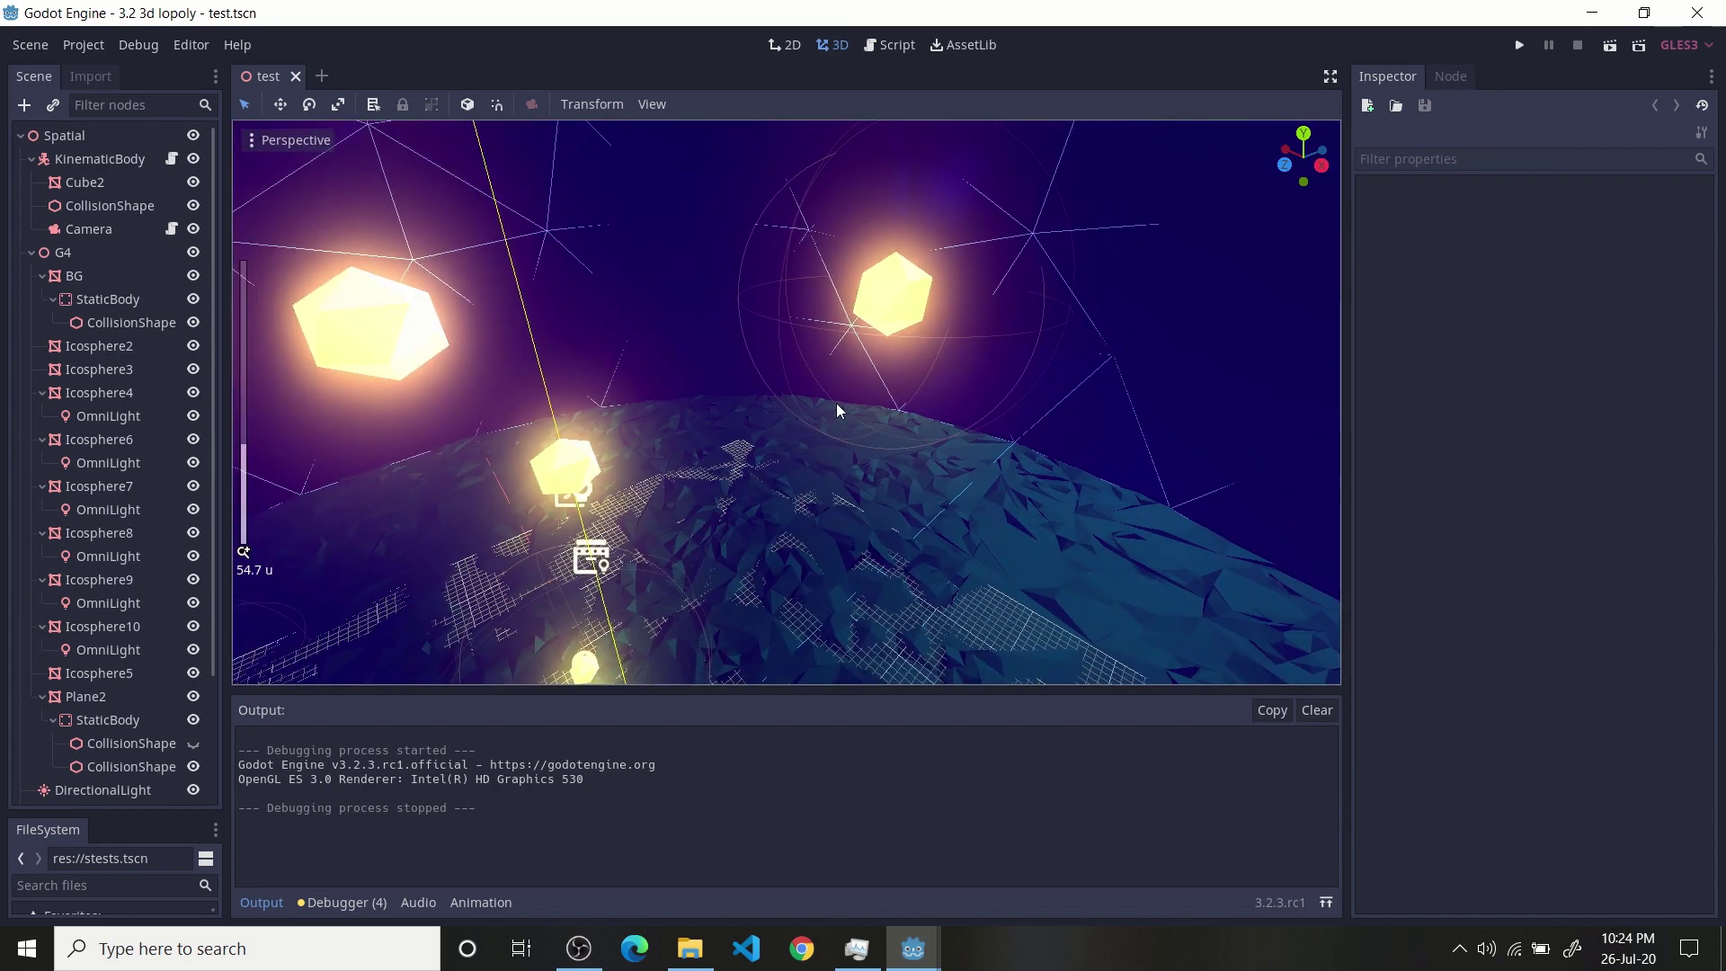
click(578, 477)
scroll(676, 430, up, 2)
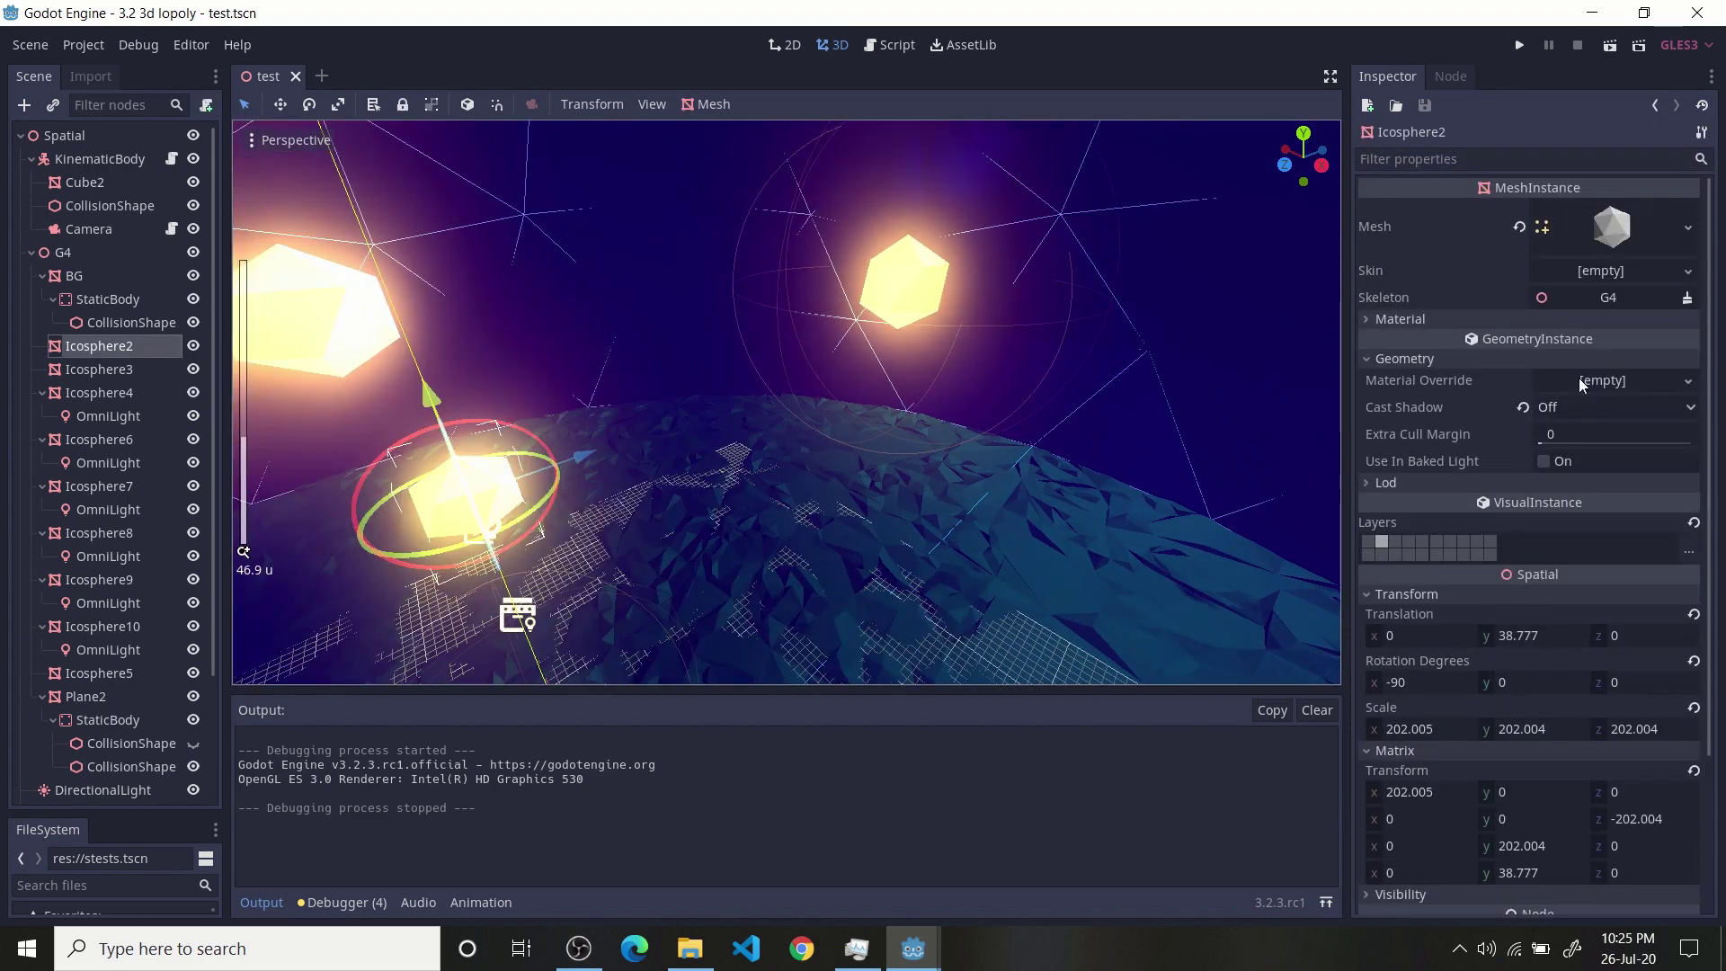
click(1401, 322)
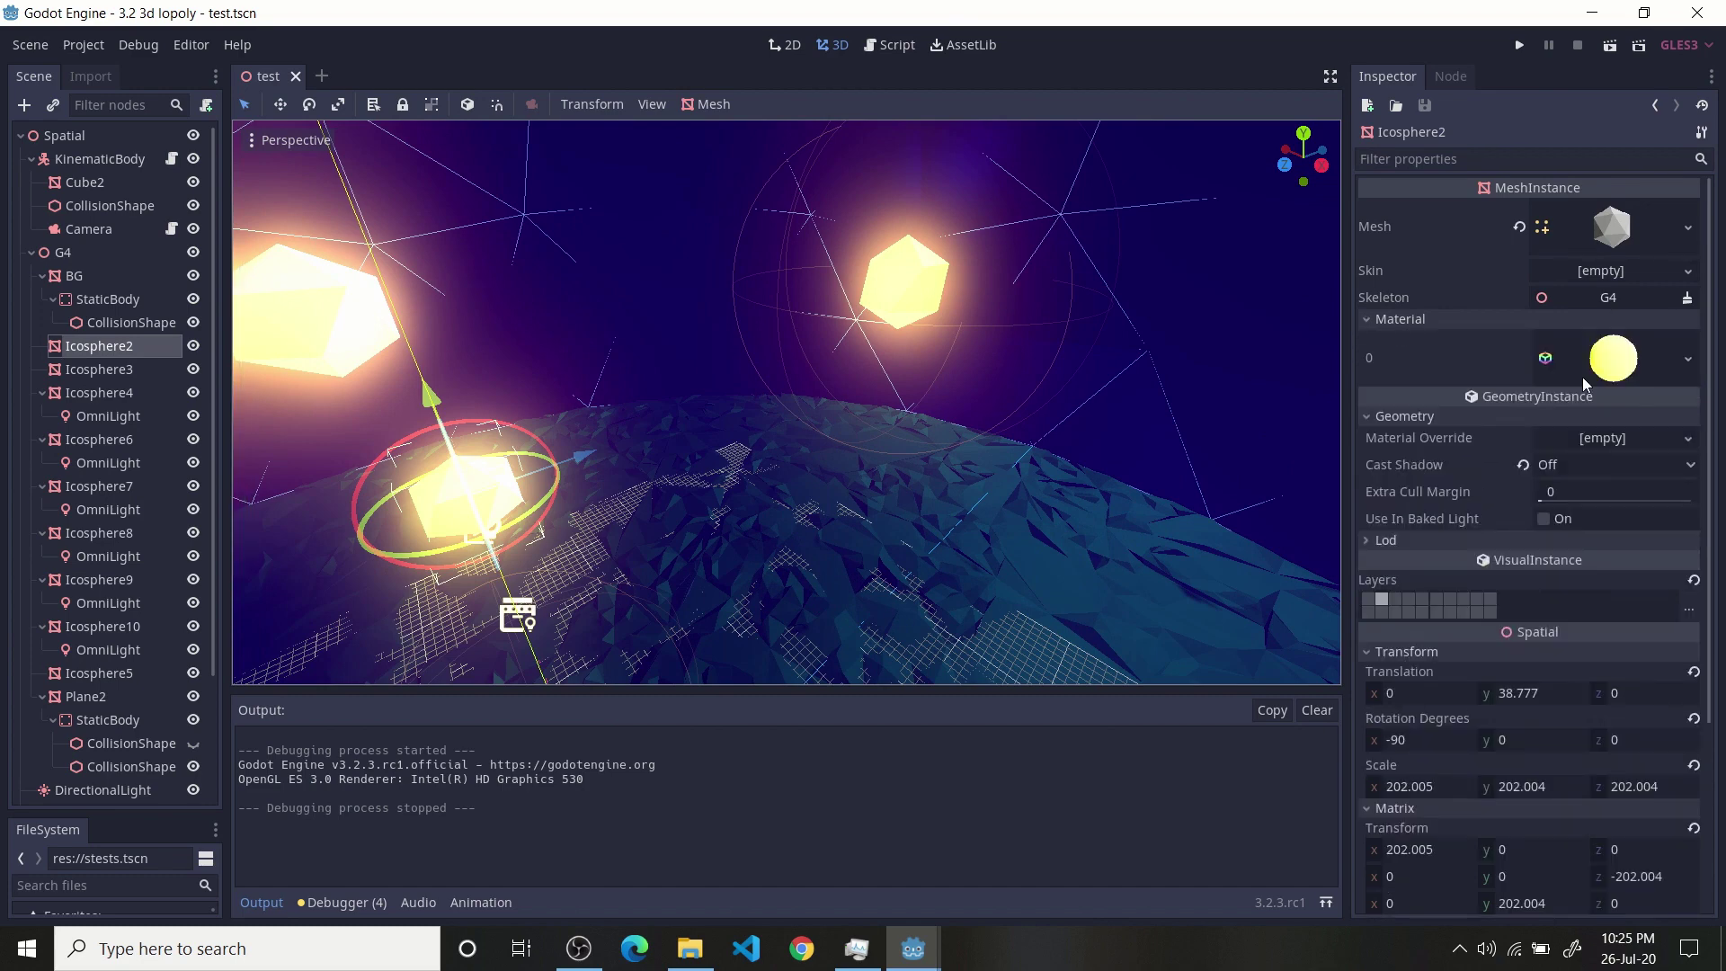
click(1669, 352)
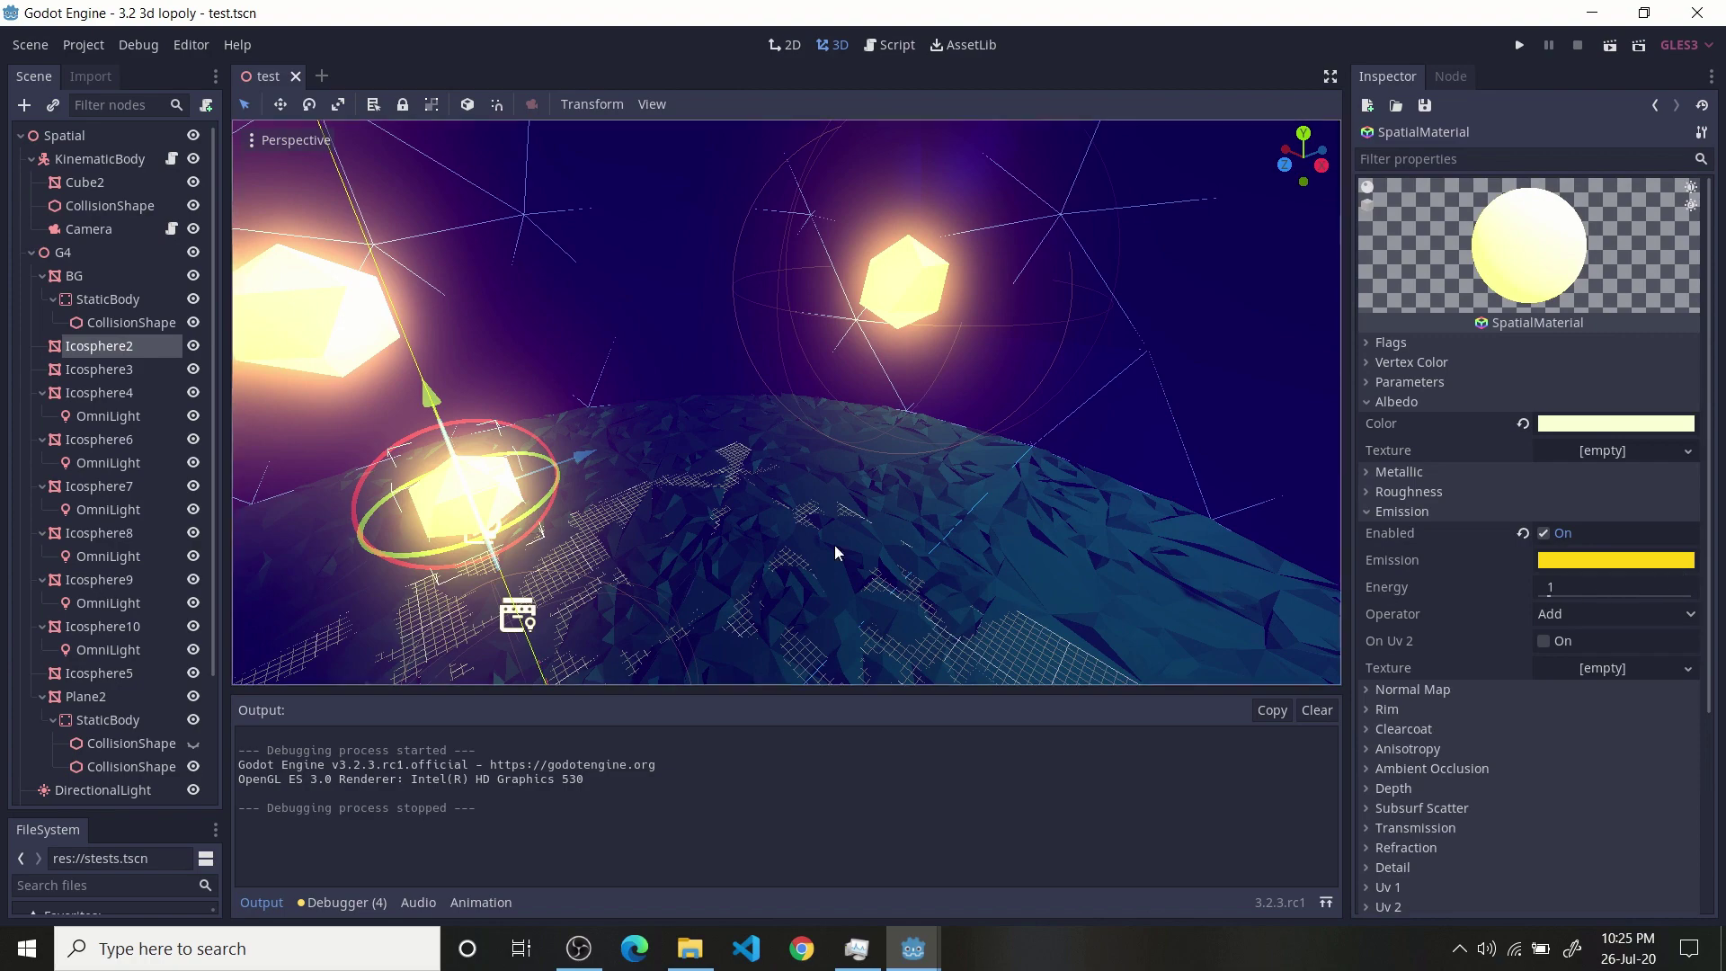
- Select the OmniLight under Icosphere4 and examine its range, colour and energy settings and its glow in the scene
middle_drag(619, 471, 990, 434)
middle_drag(848, 362, 1007, 431)
click(174, 412)
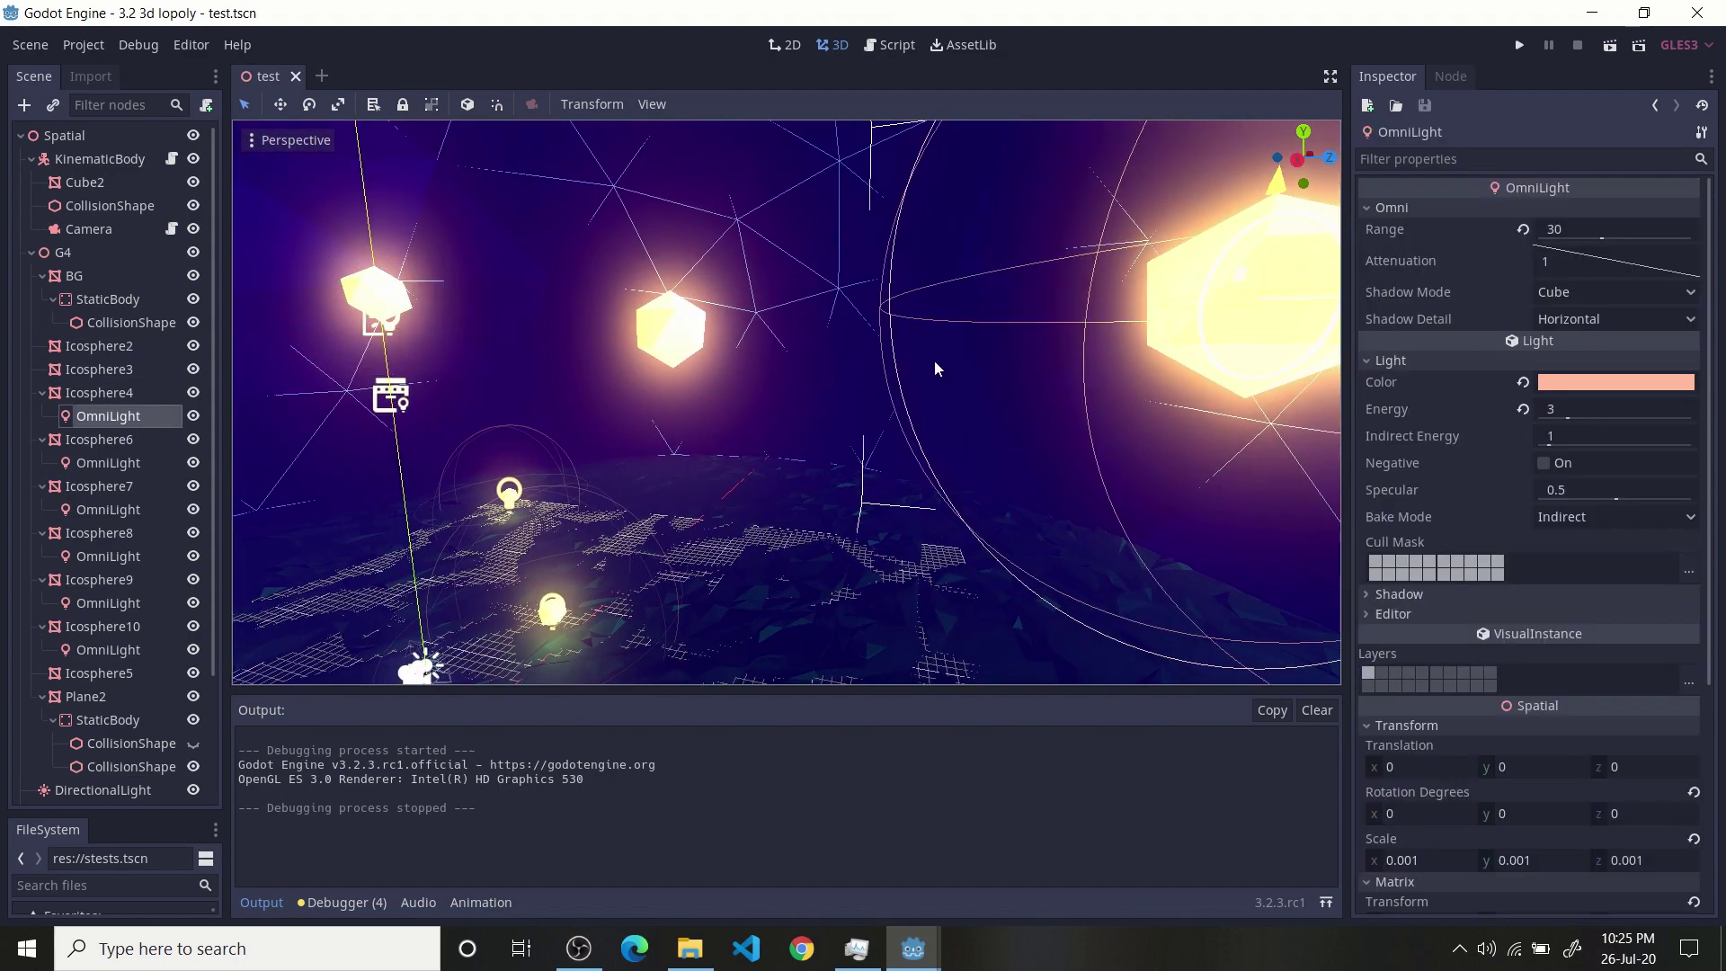
middle_drag(935, 360, 719, 412)
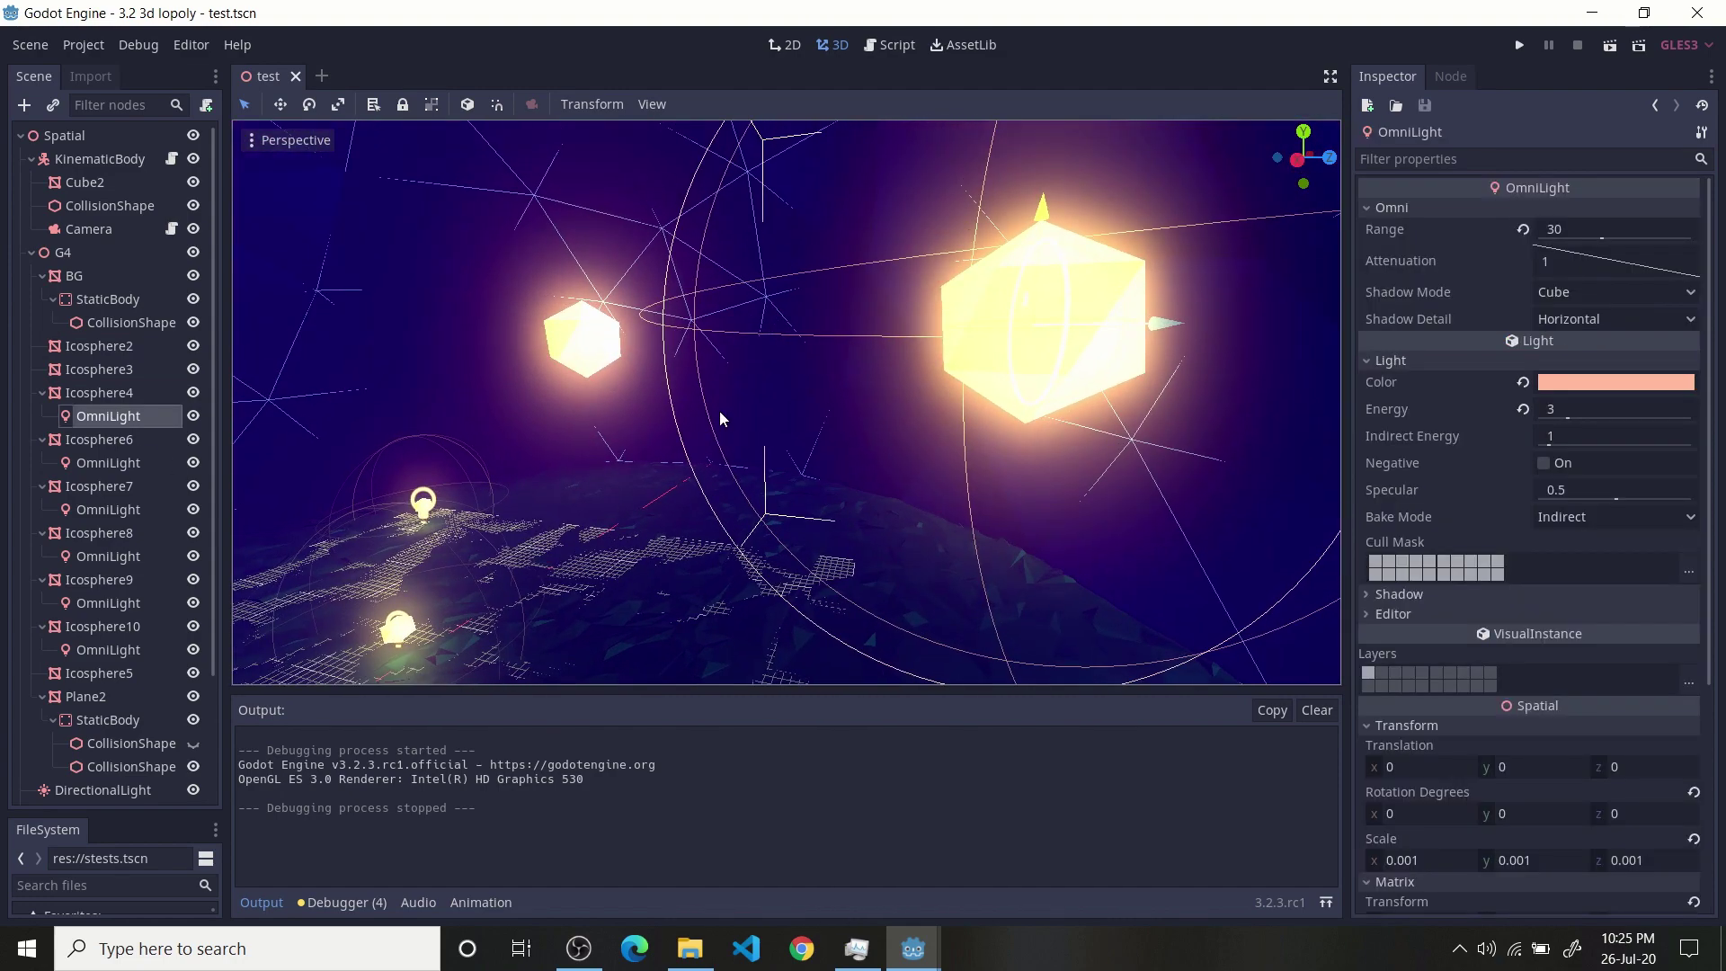
scroll(729, 419, down, 2)
middle_drag(616, 396, 779, 407)
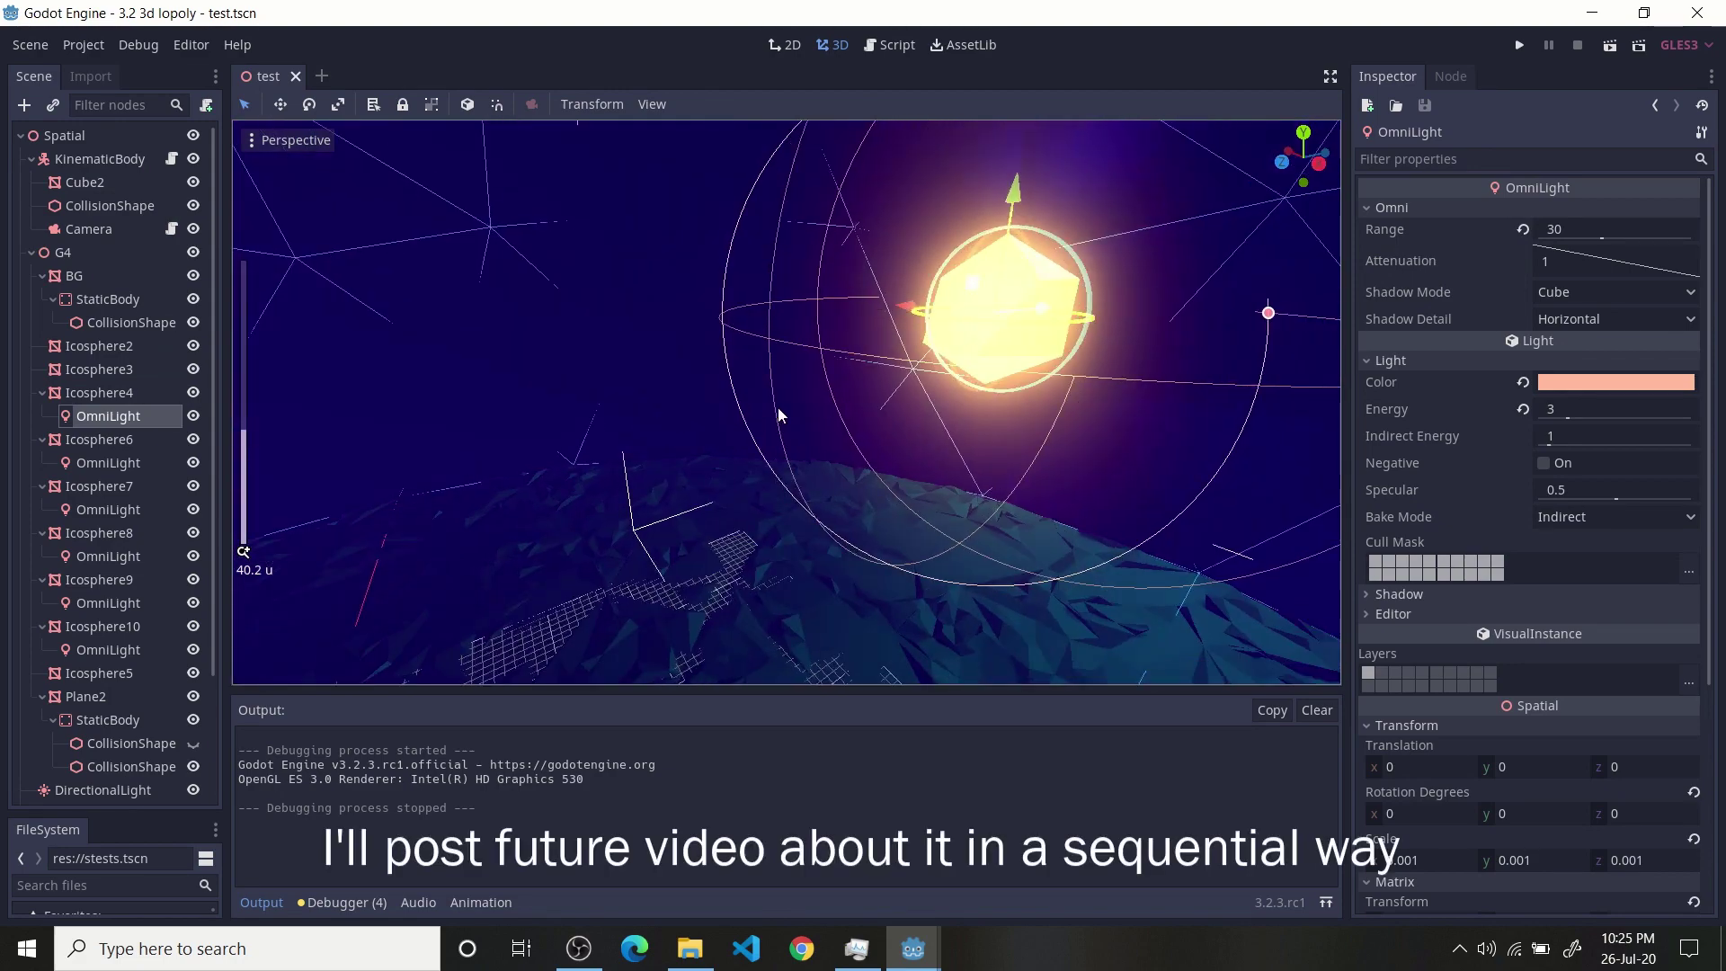
- View the omni light's surroundings, the other icospheres and the planet terrain from several distances and angles
scroll(666, 428, down, 5)
middle_drag(665, 428, 707, 372)
scroll(814, 337, up, 2)
scroll(877, 352, up, 8)
scroll(935, 367, down, 4)
middle_drag(935, 367, 686, 378)
scroll(882, 320, down, 2)
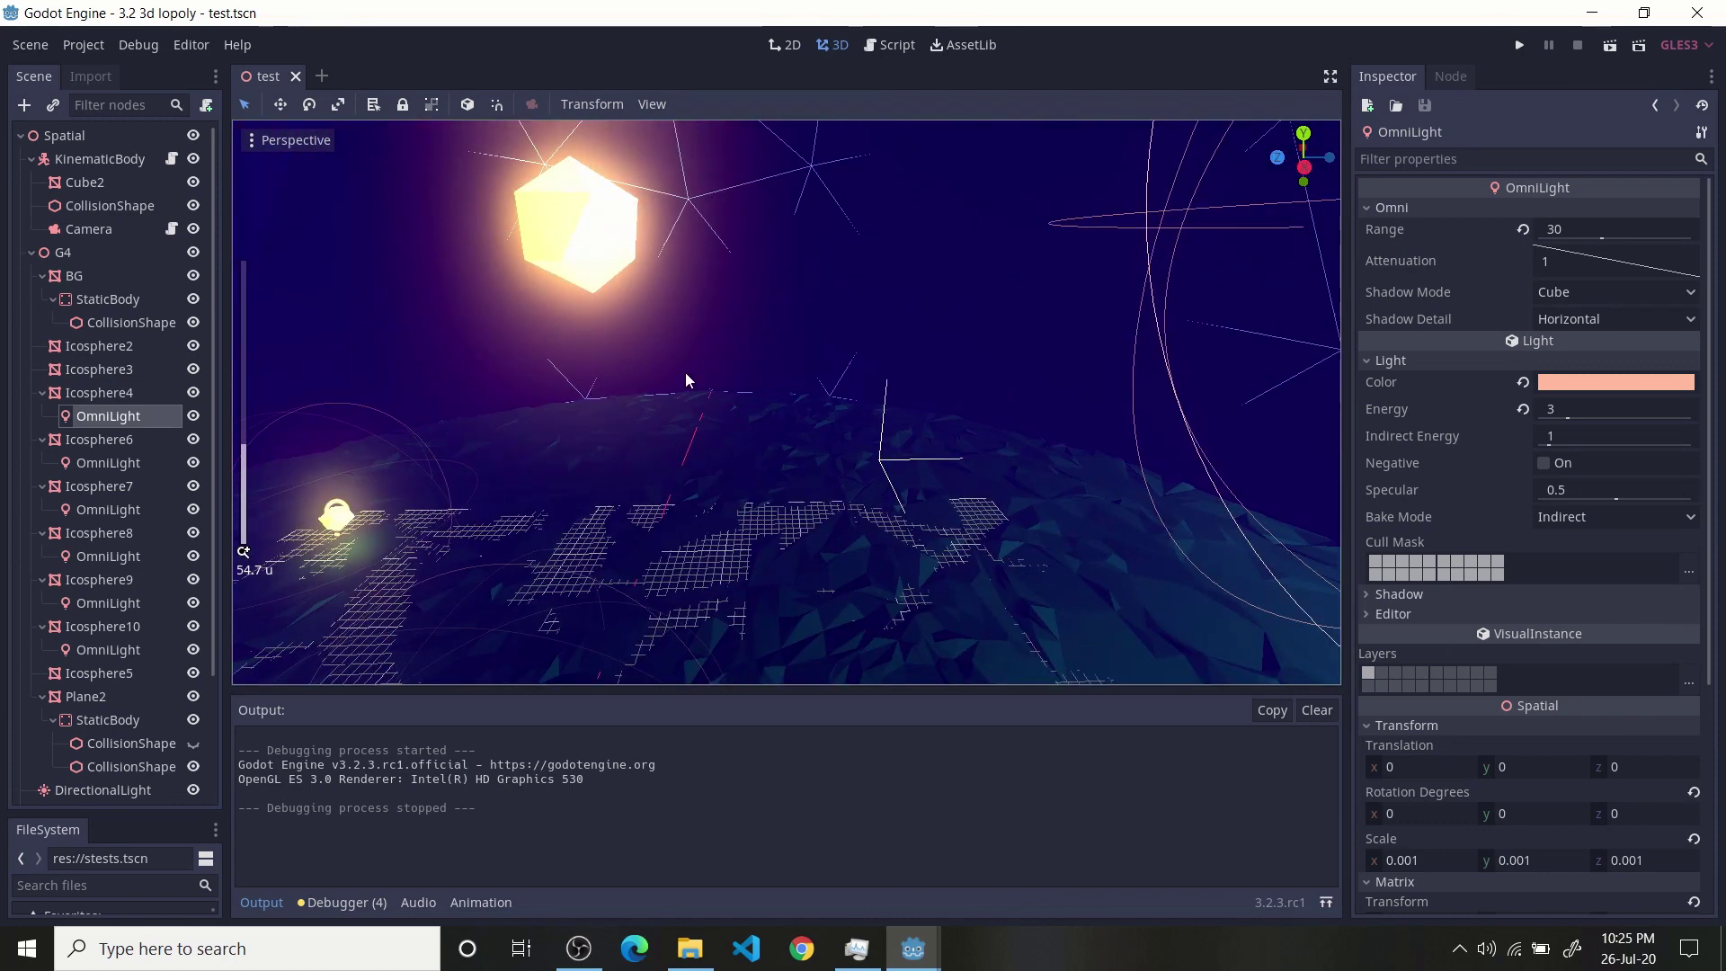
- Select the WorldEnvironment node and examine its background, ambient light colour and fog settings against the scene
scroll(63, 599, down, 3)
click(94, 736)
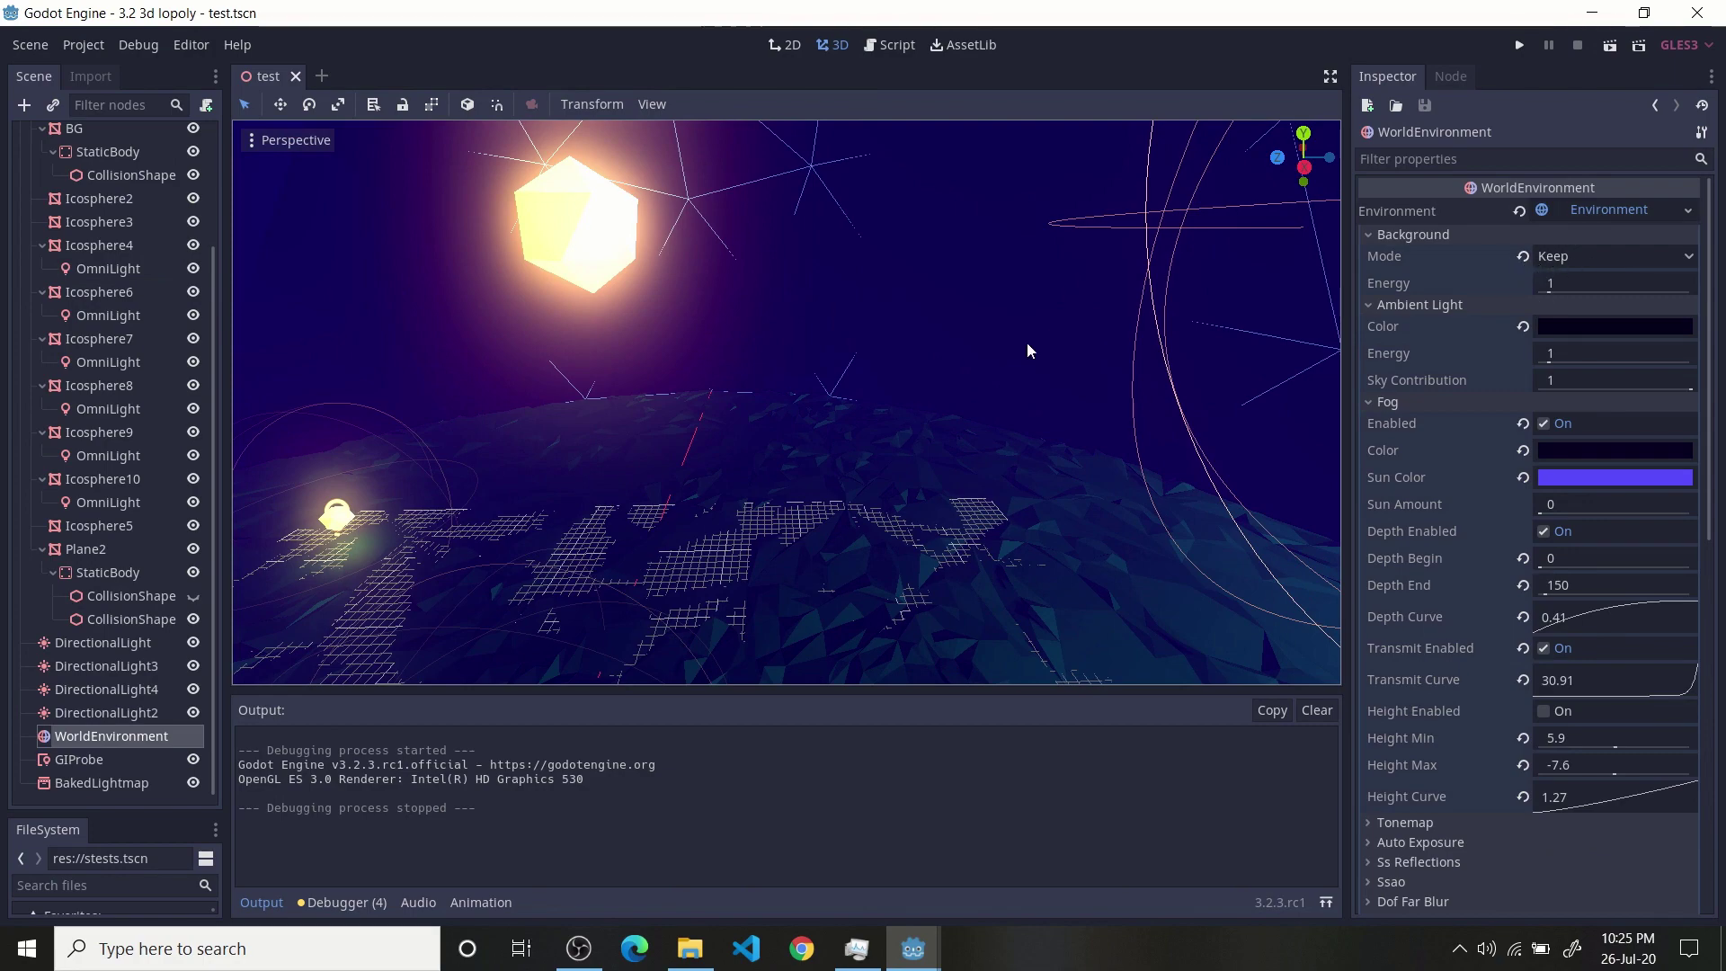
scroll(1027, 345, down, 4)
middle_drag(973, 465, 944, 355)
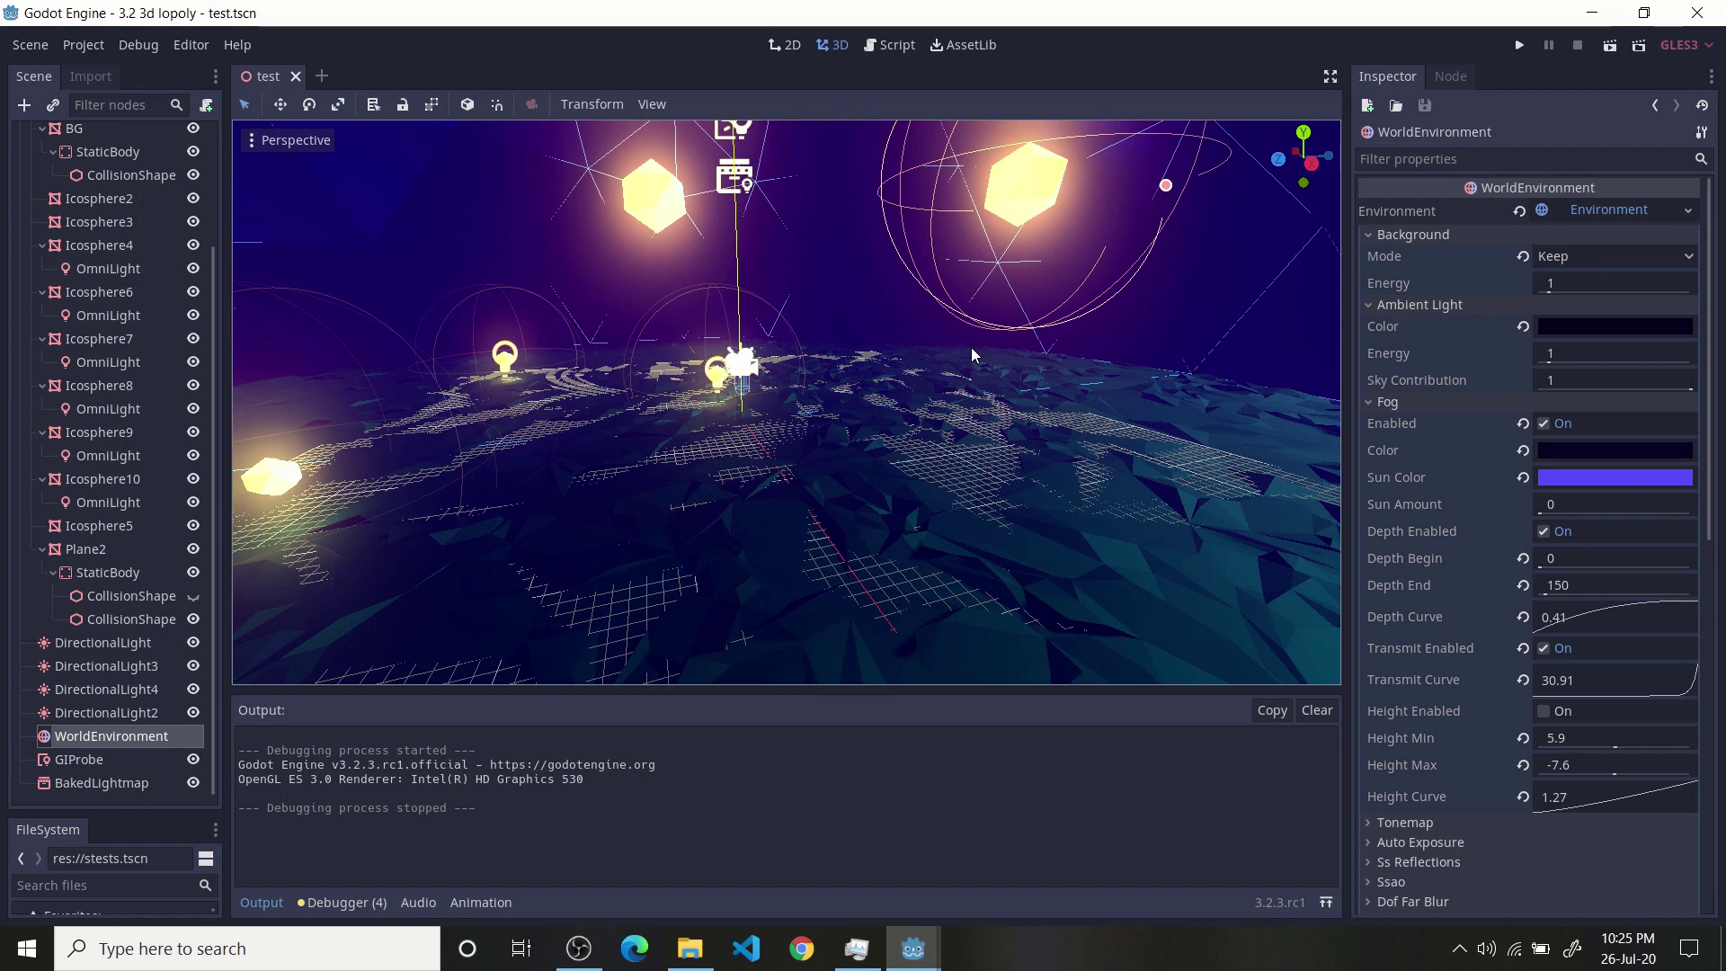
middle_drag(892, 333, 990, 356)
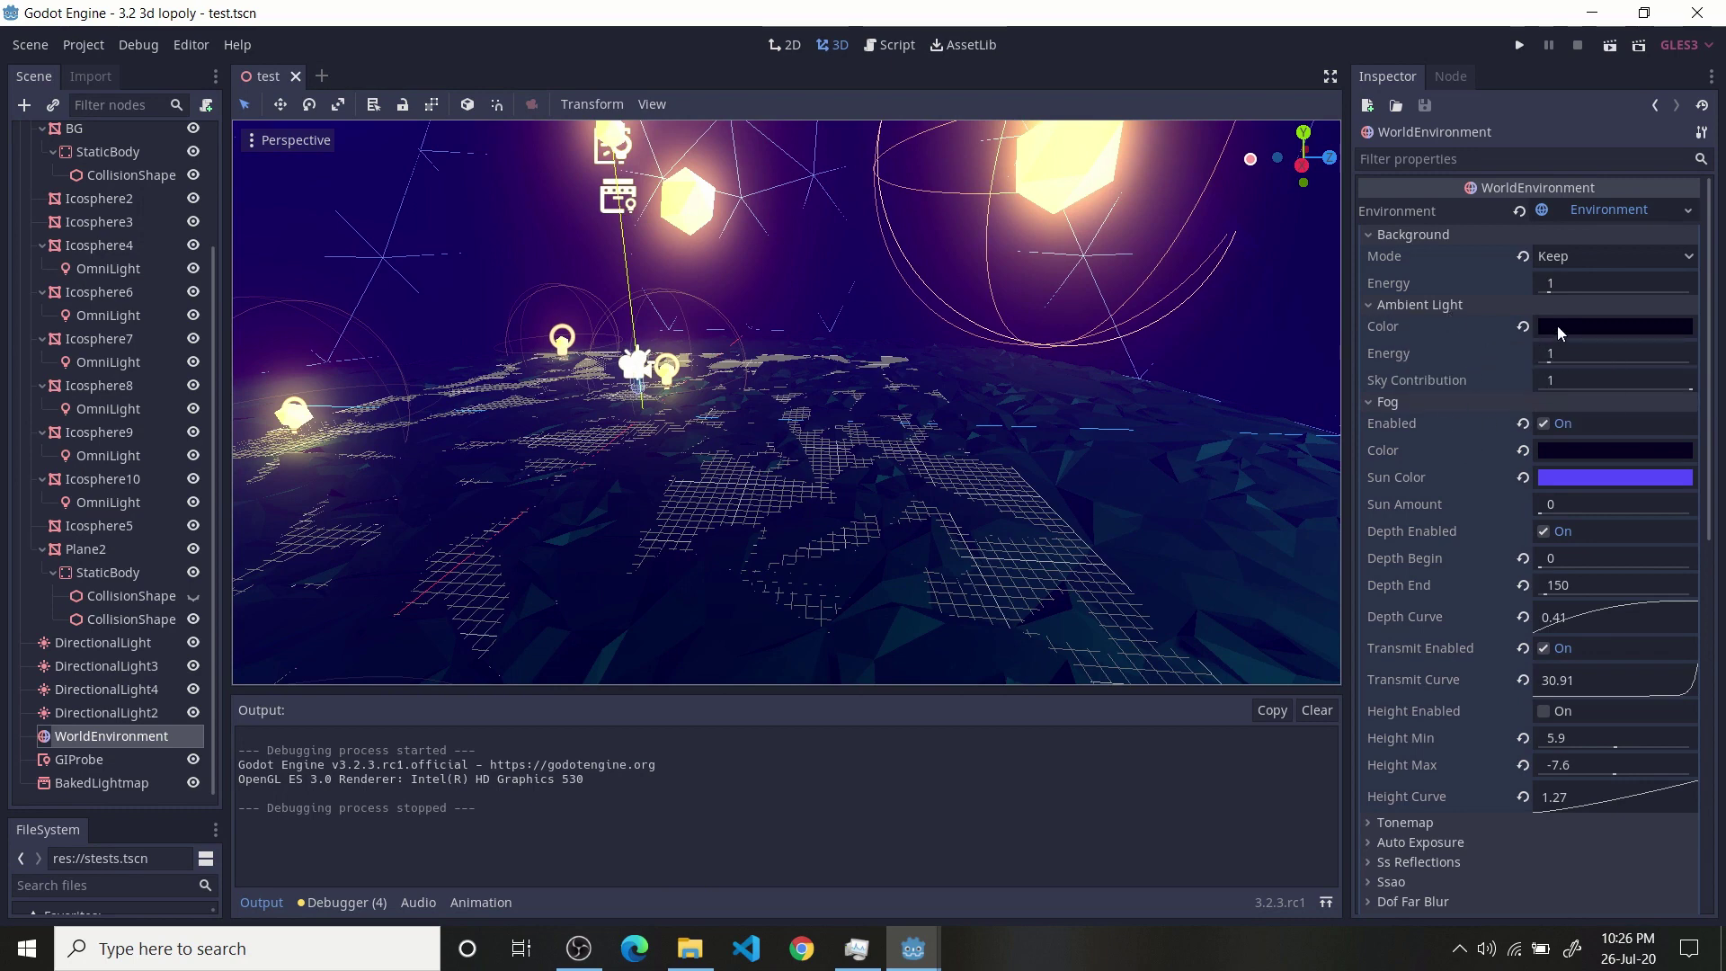
mouse_move(1558, 327)
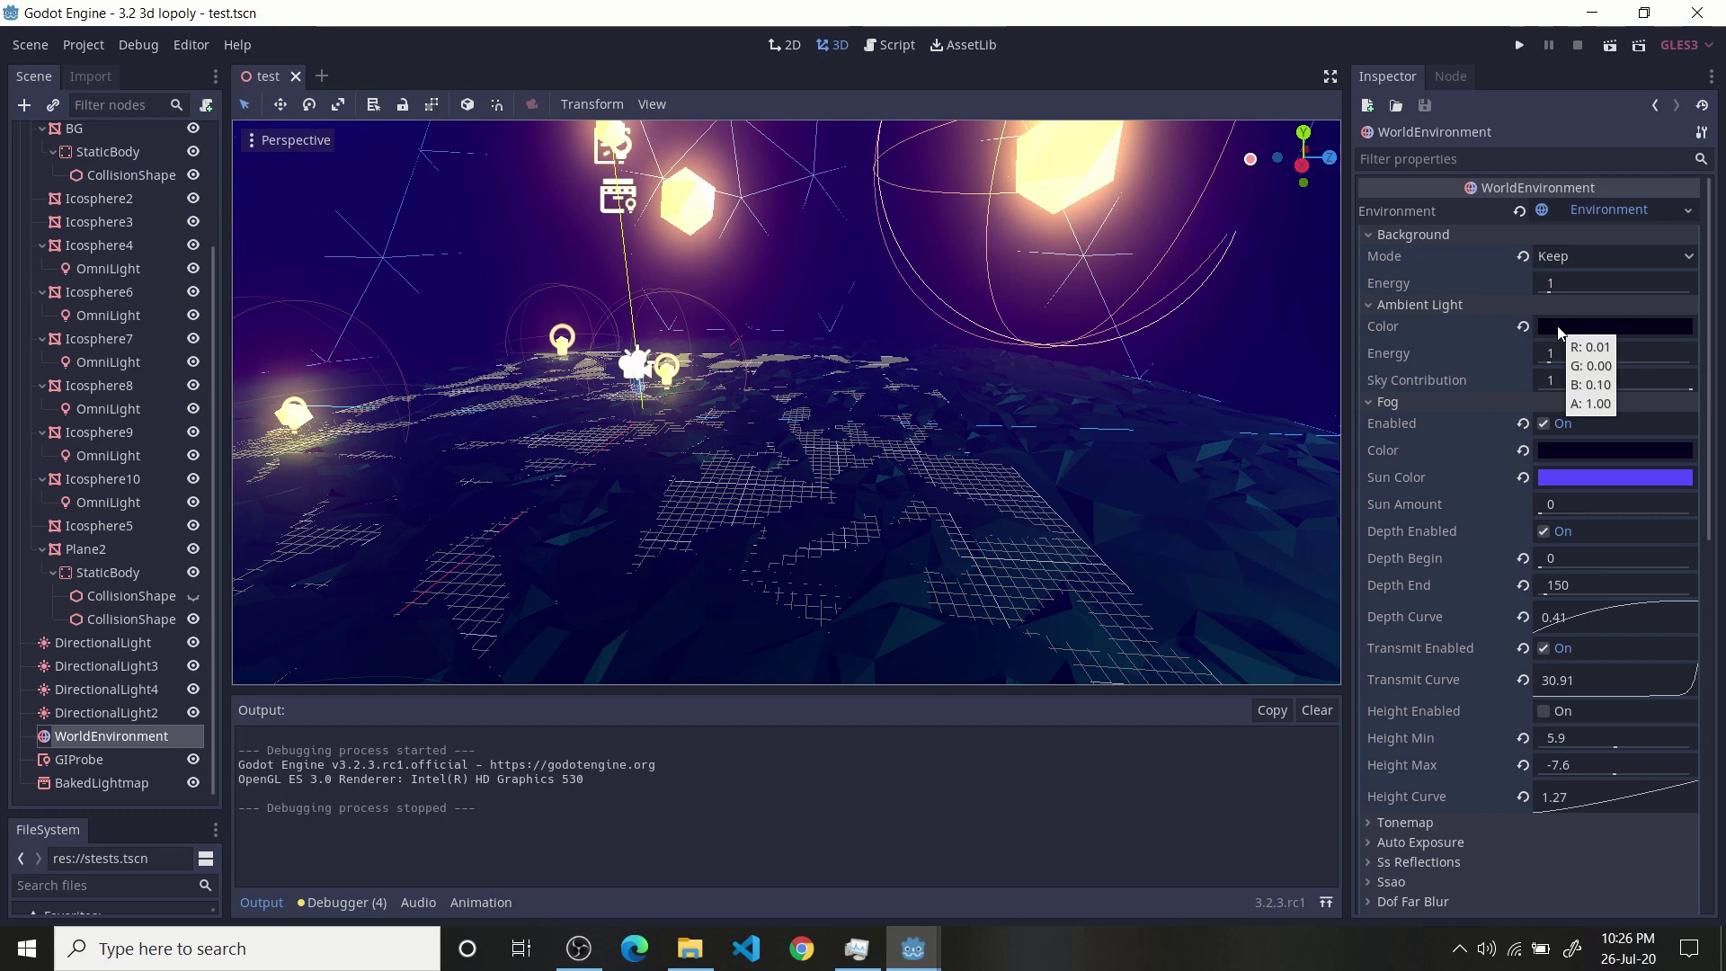
scroll(1077, 397, down, 3)
middle_drag(1076, 397, 1205, 418)
- Switch the environment's fog off and back on twice to compare the scene with and without it
click(1545, 423)
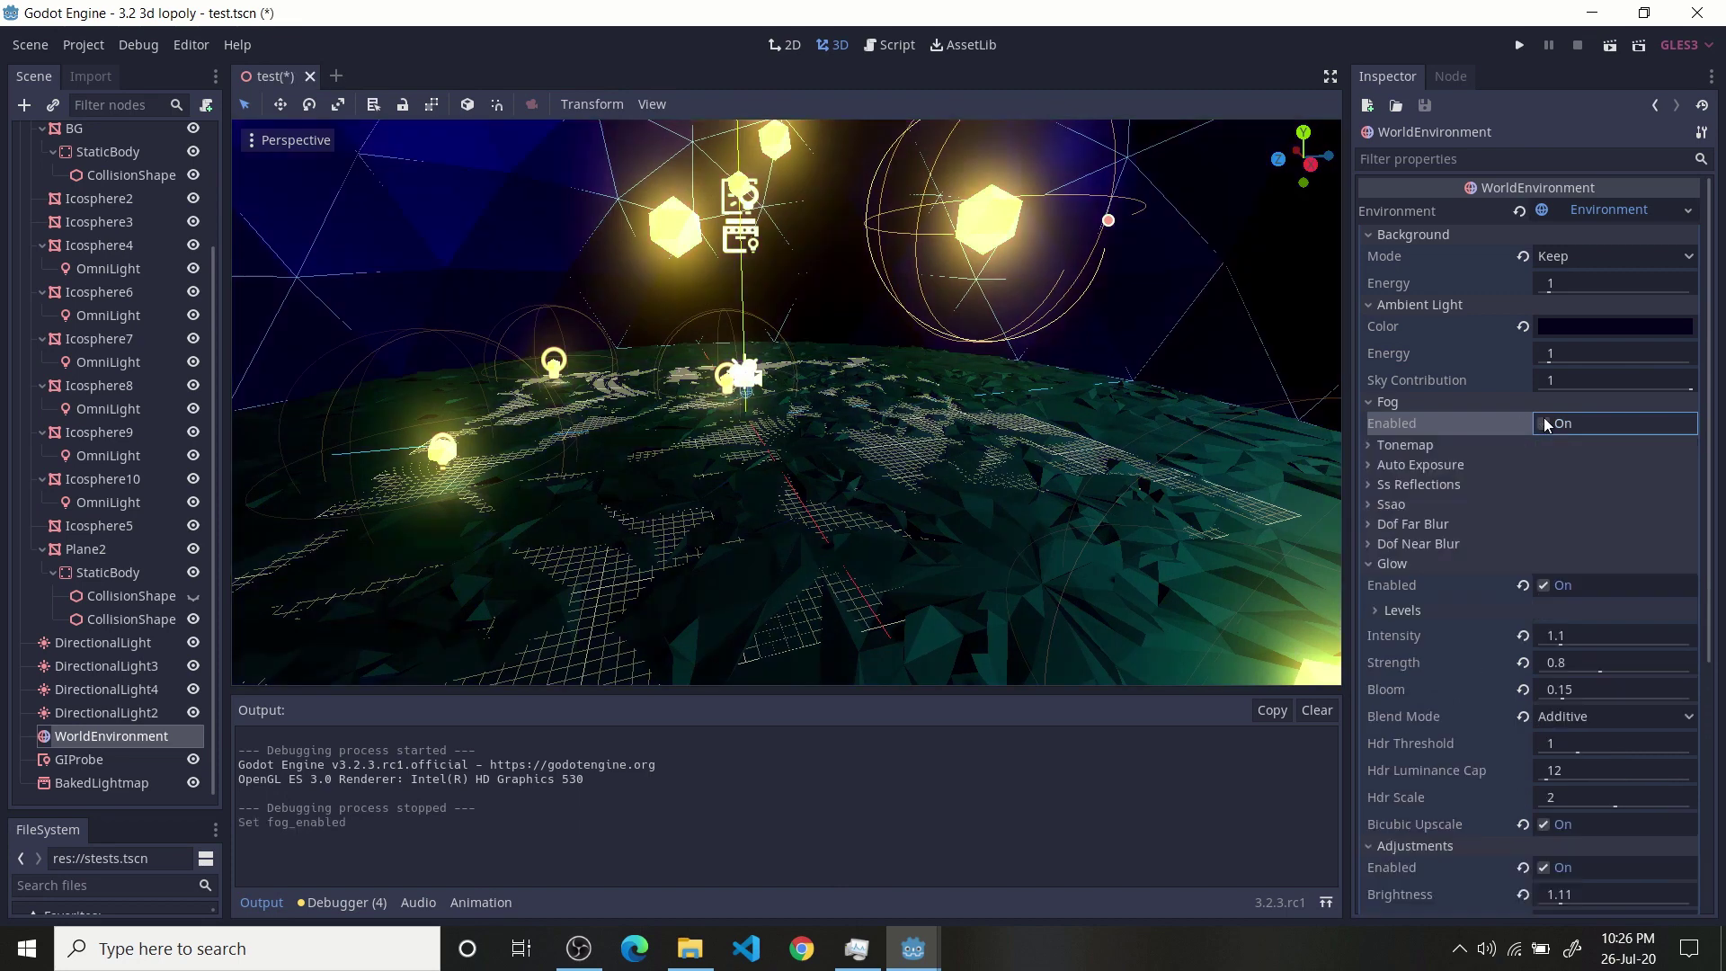
click(1545, 424)
click(1545, 423)
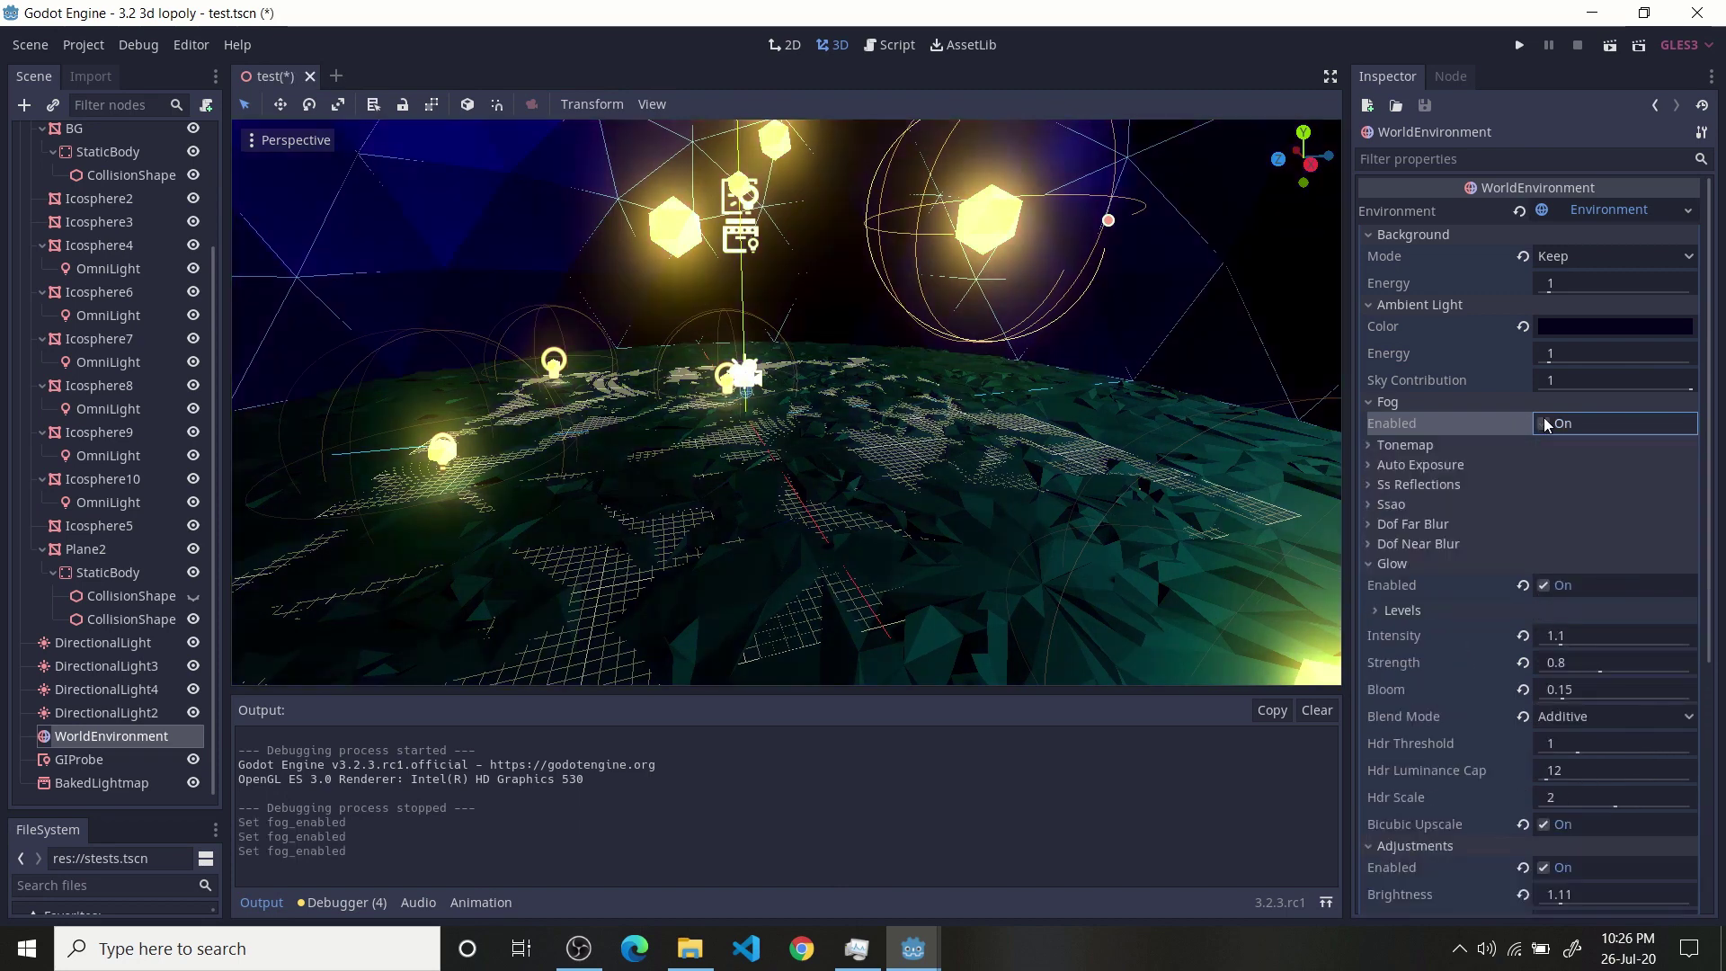
click(1545, 424)
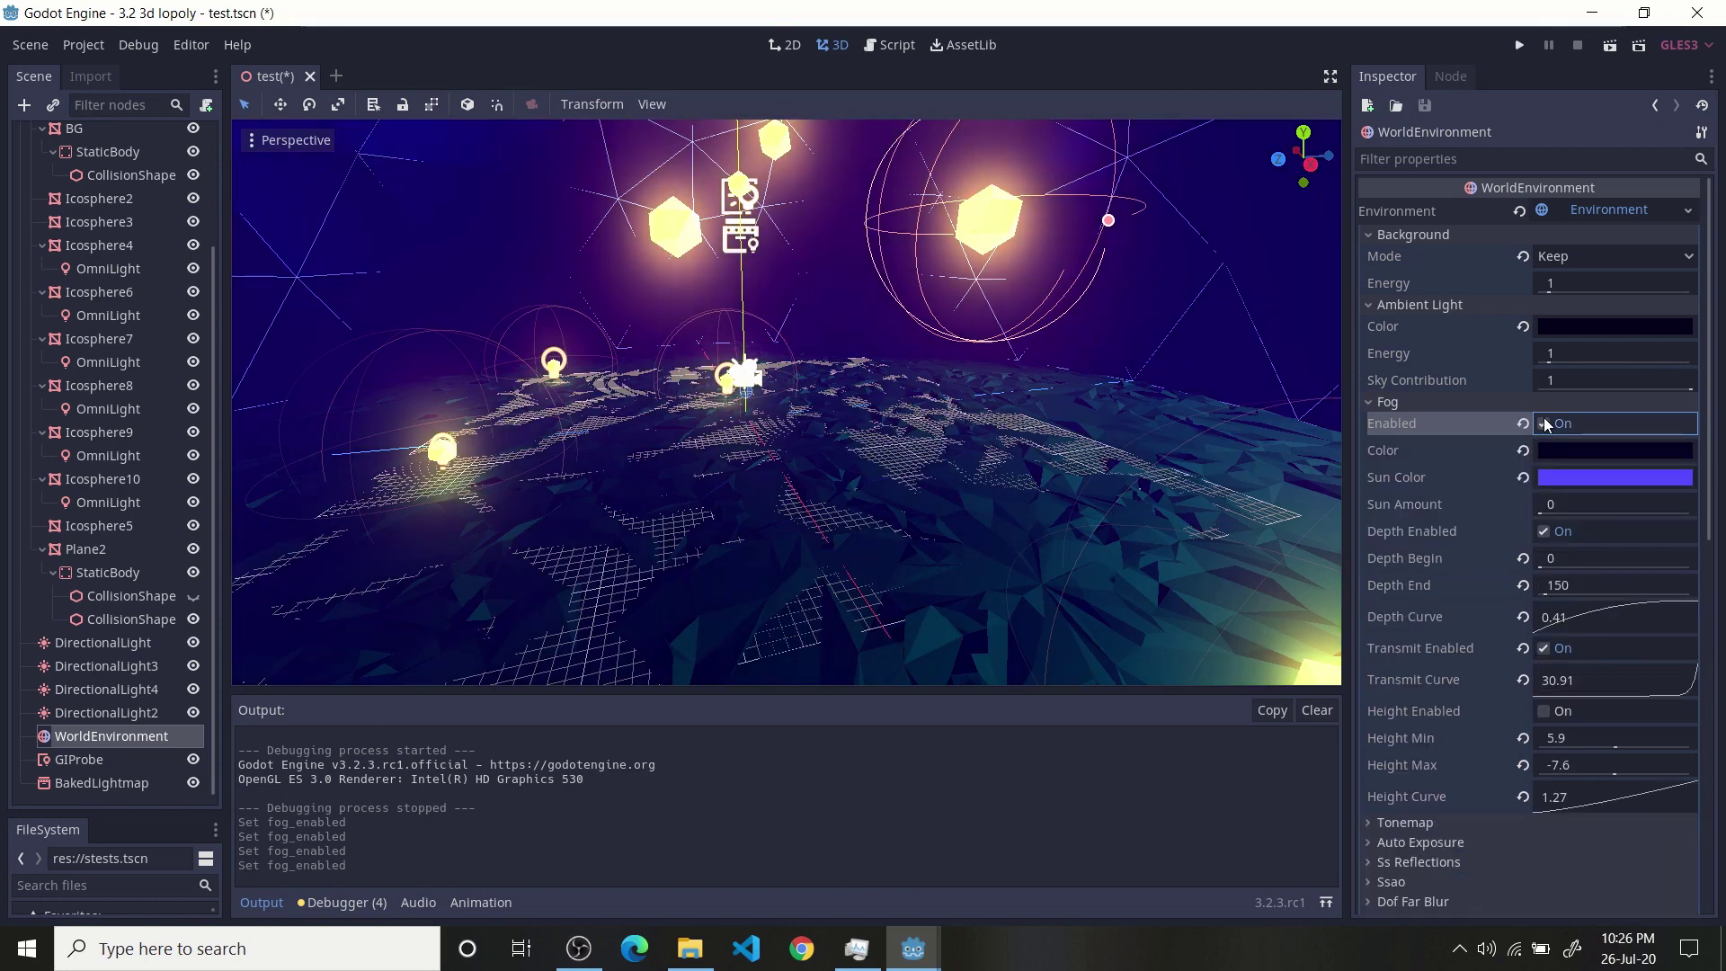
- Open the colour pickers of the fog Color and Sun Color to inspect both colours
click(1590, 451)
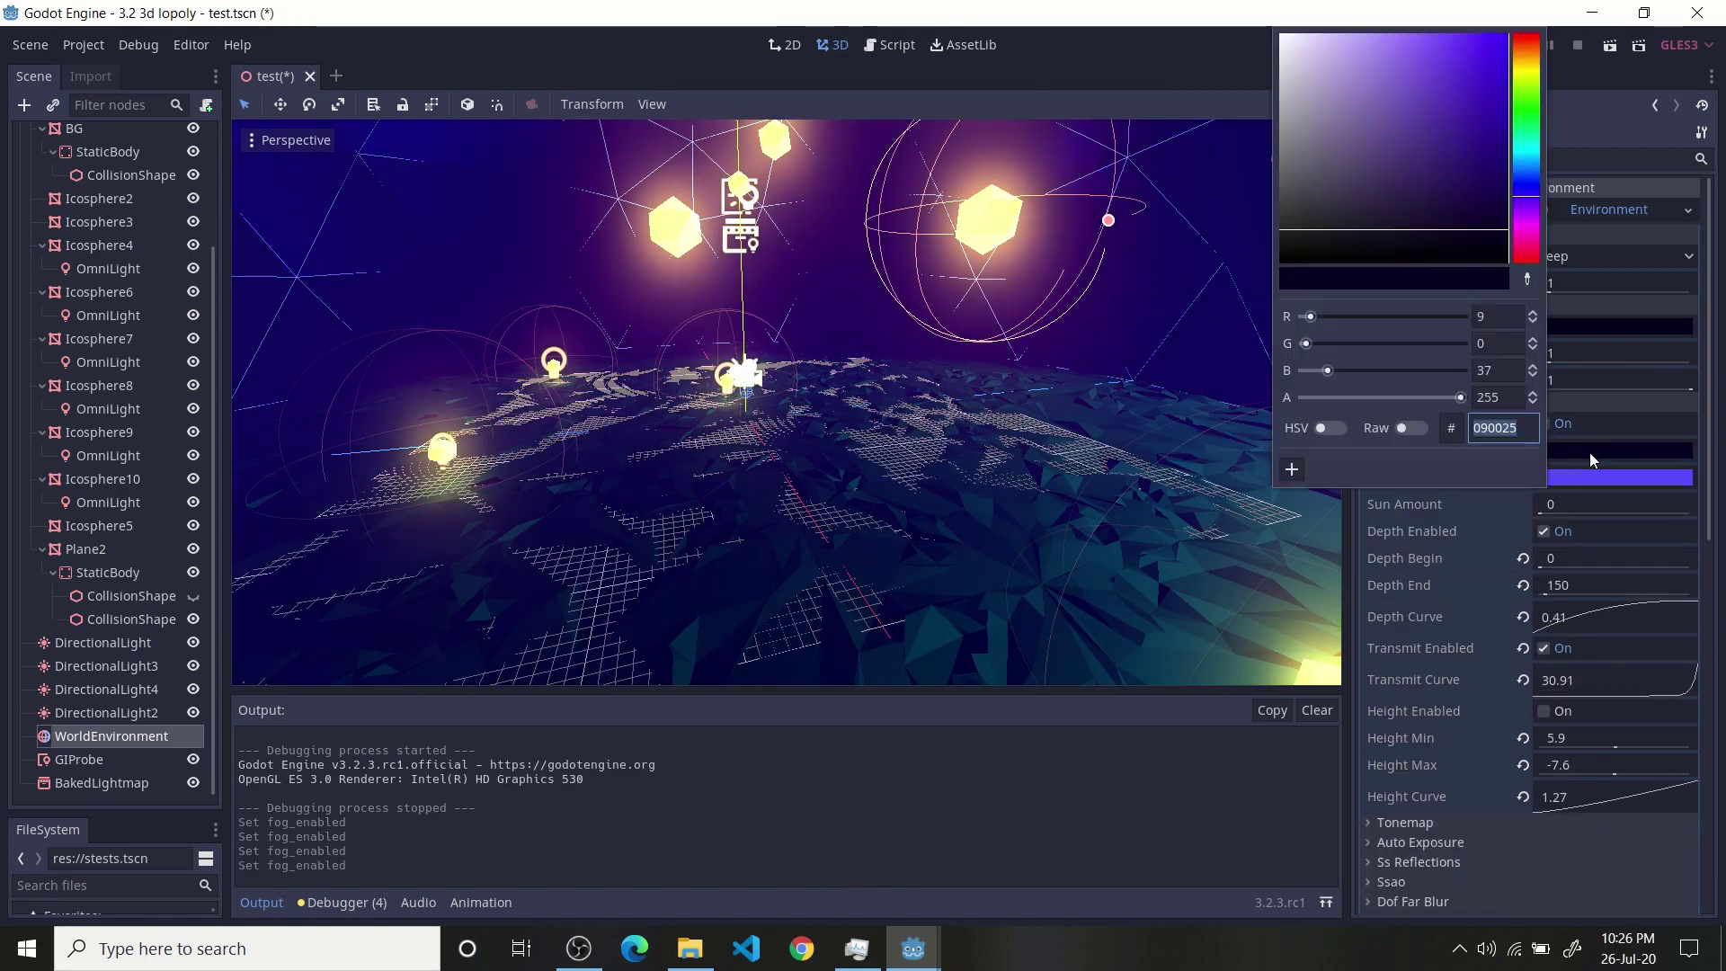
click(1594, 479)
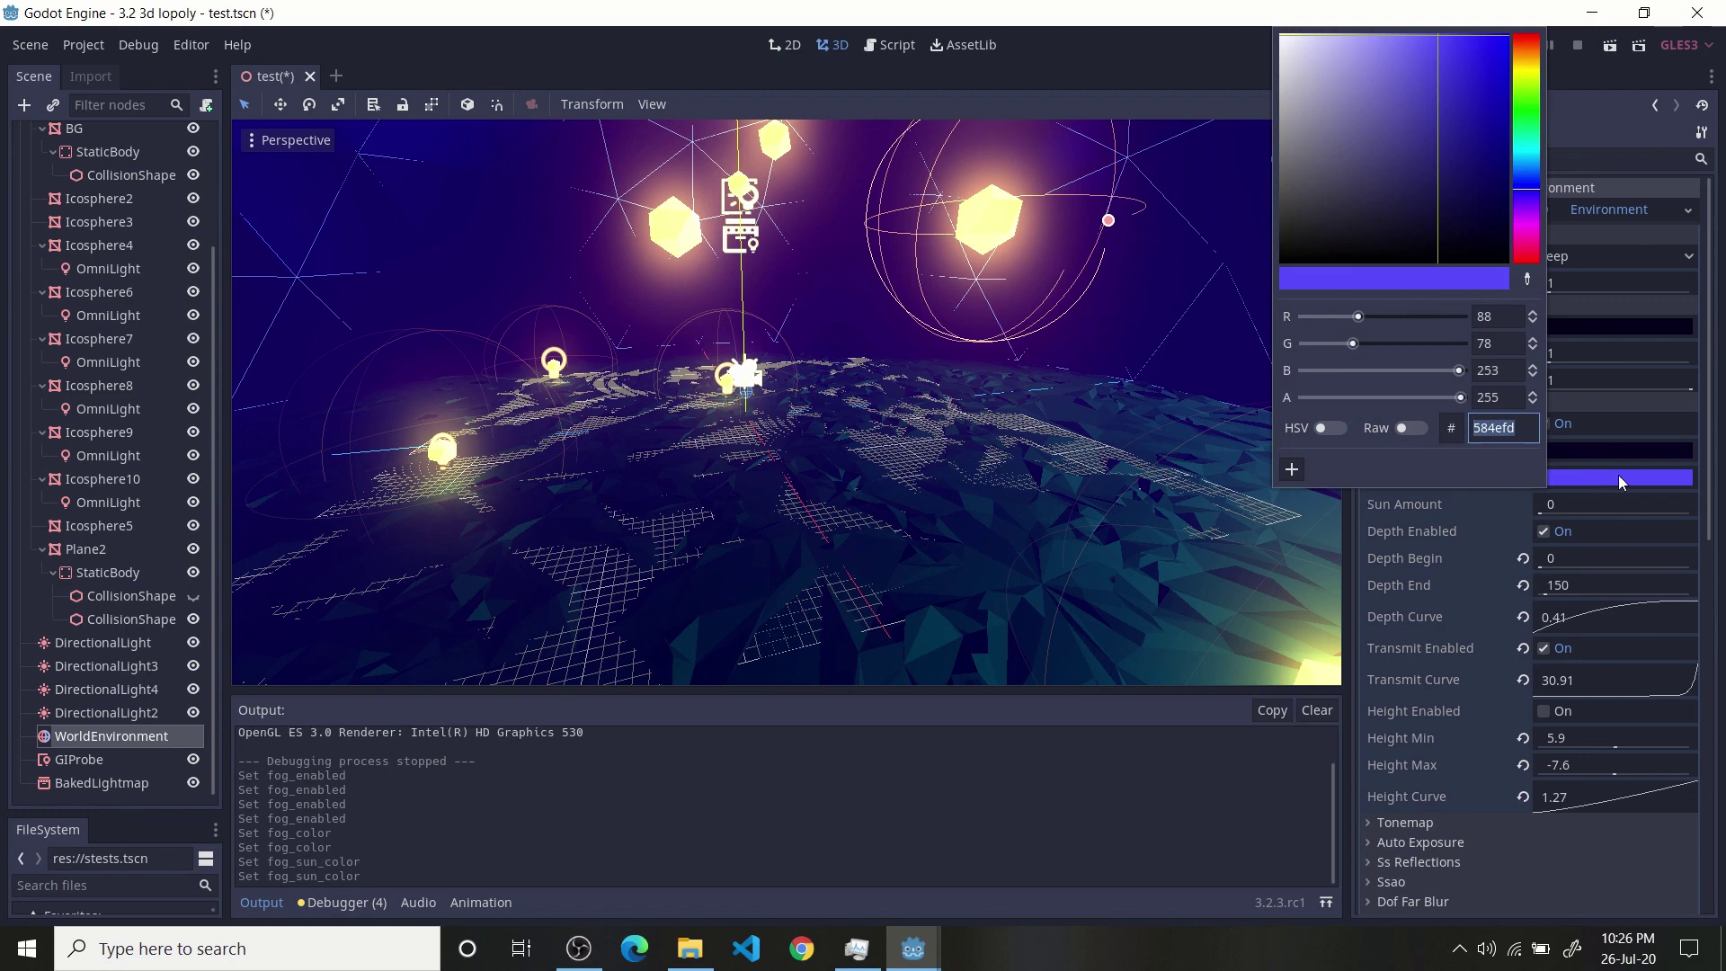
click(1618, 475)
click(1579, 485)
click(1579, 489)
click(1583, 478)
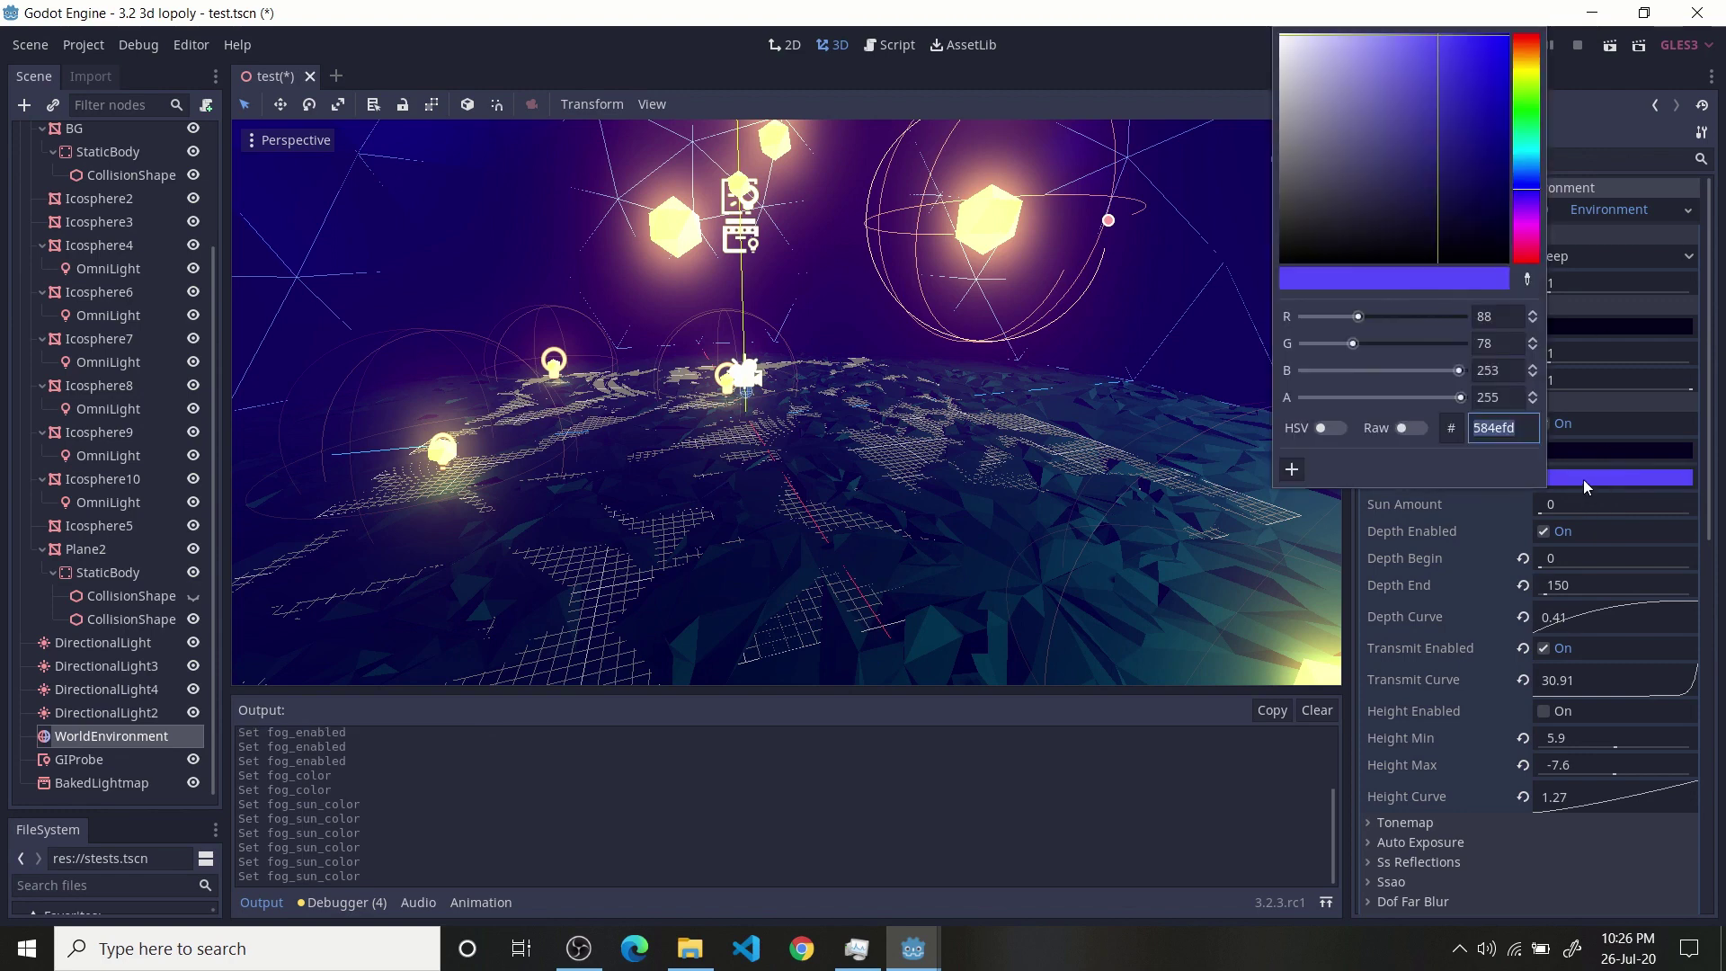
- Close the Sun Color picker and examine the WorldEnvironment's Glow settings, including its individual levels
click(1440, 509)
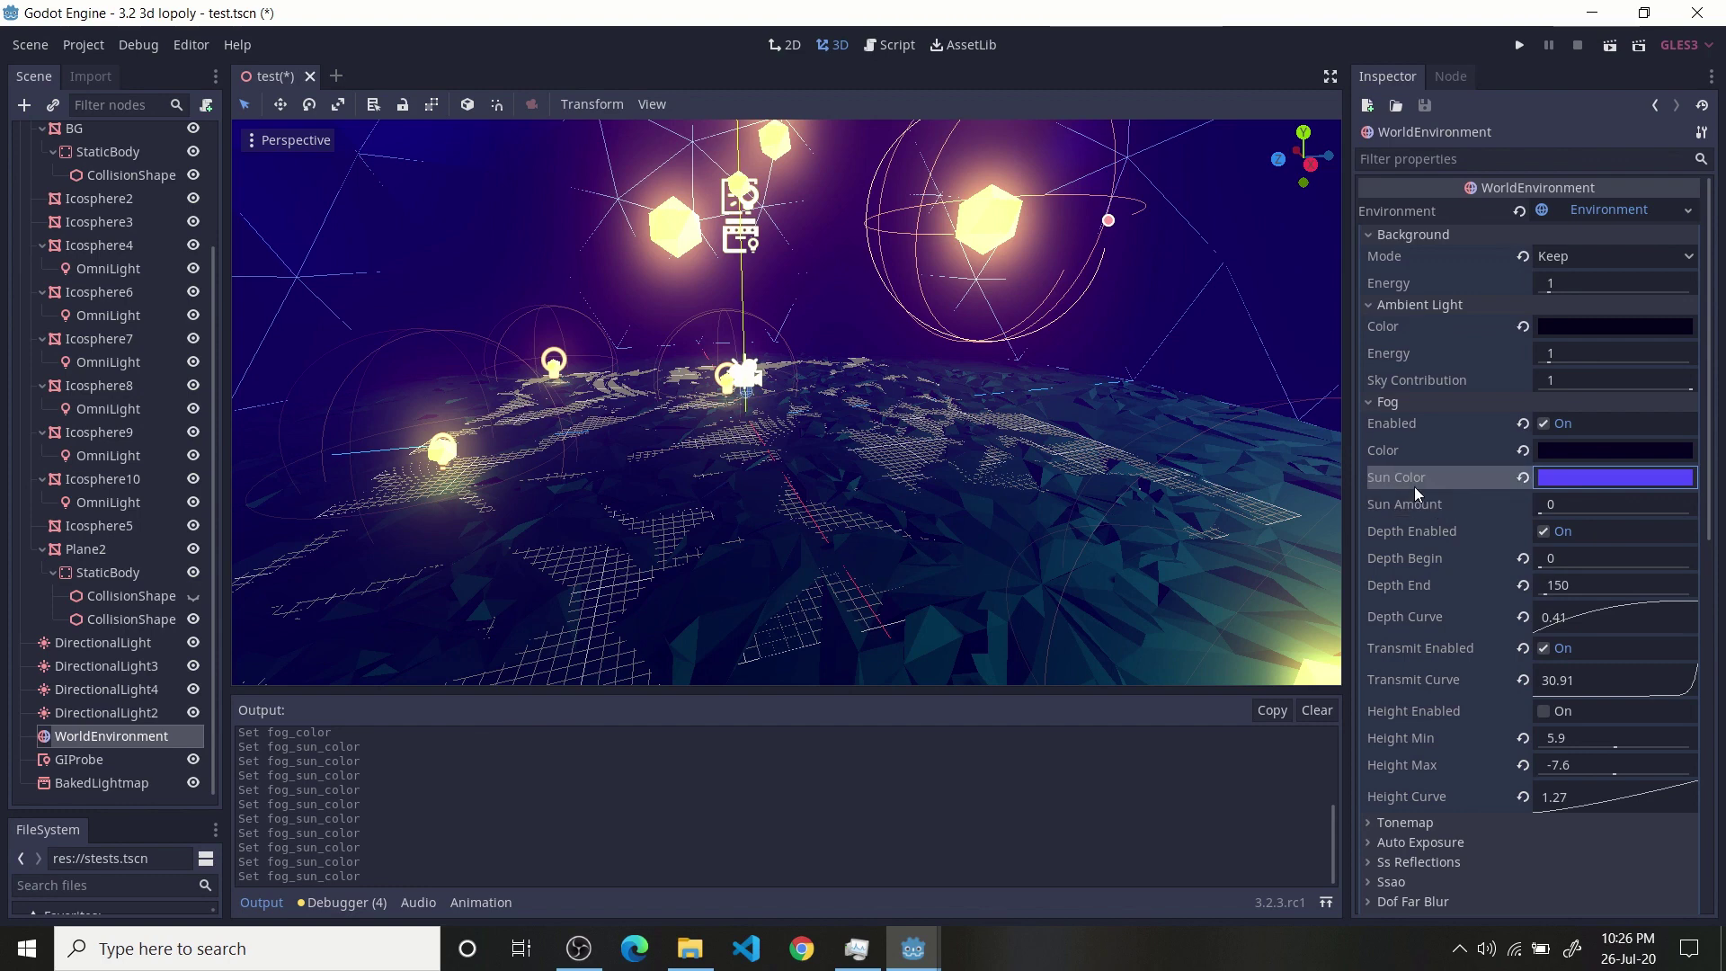
scroll(1475, 585, down, 3)
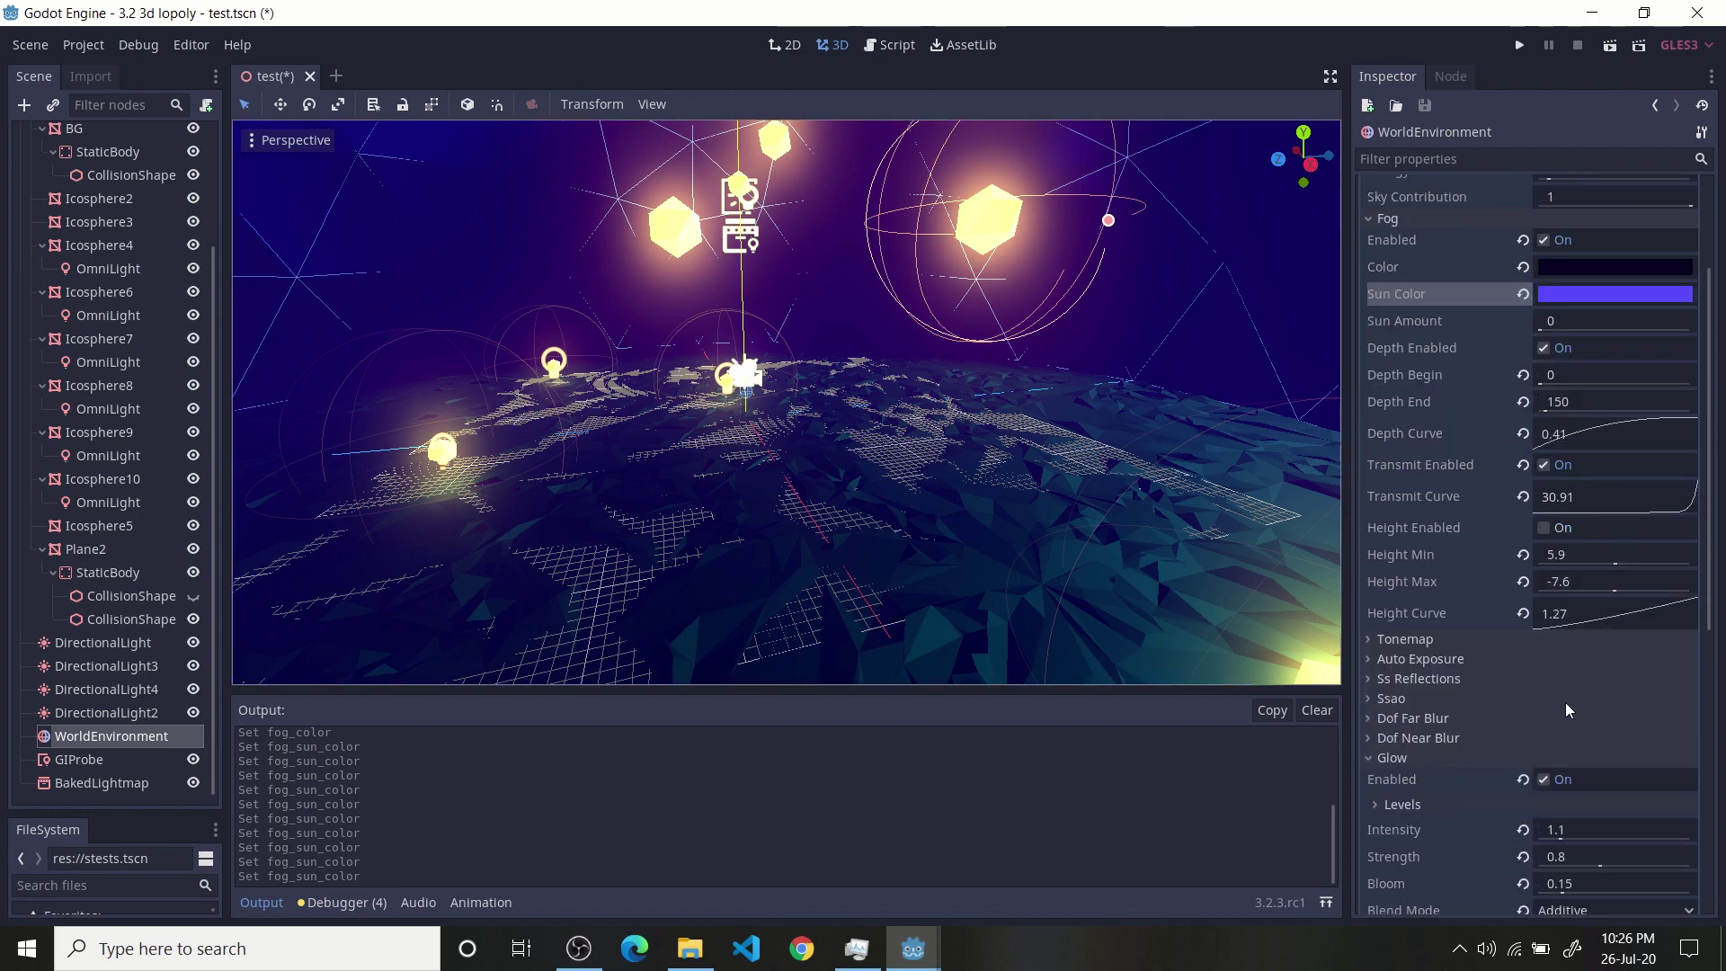
scroll(1526, 504, up, 2)
scroll(1399, 471, down, 10)
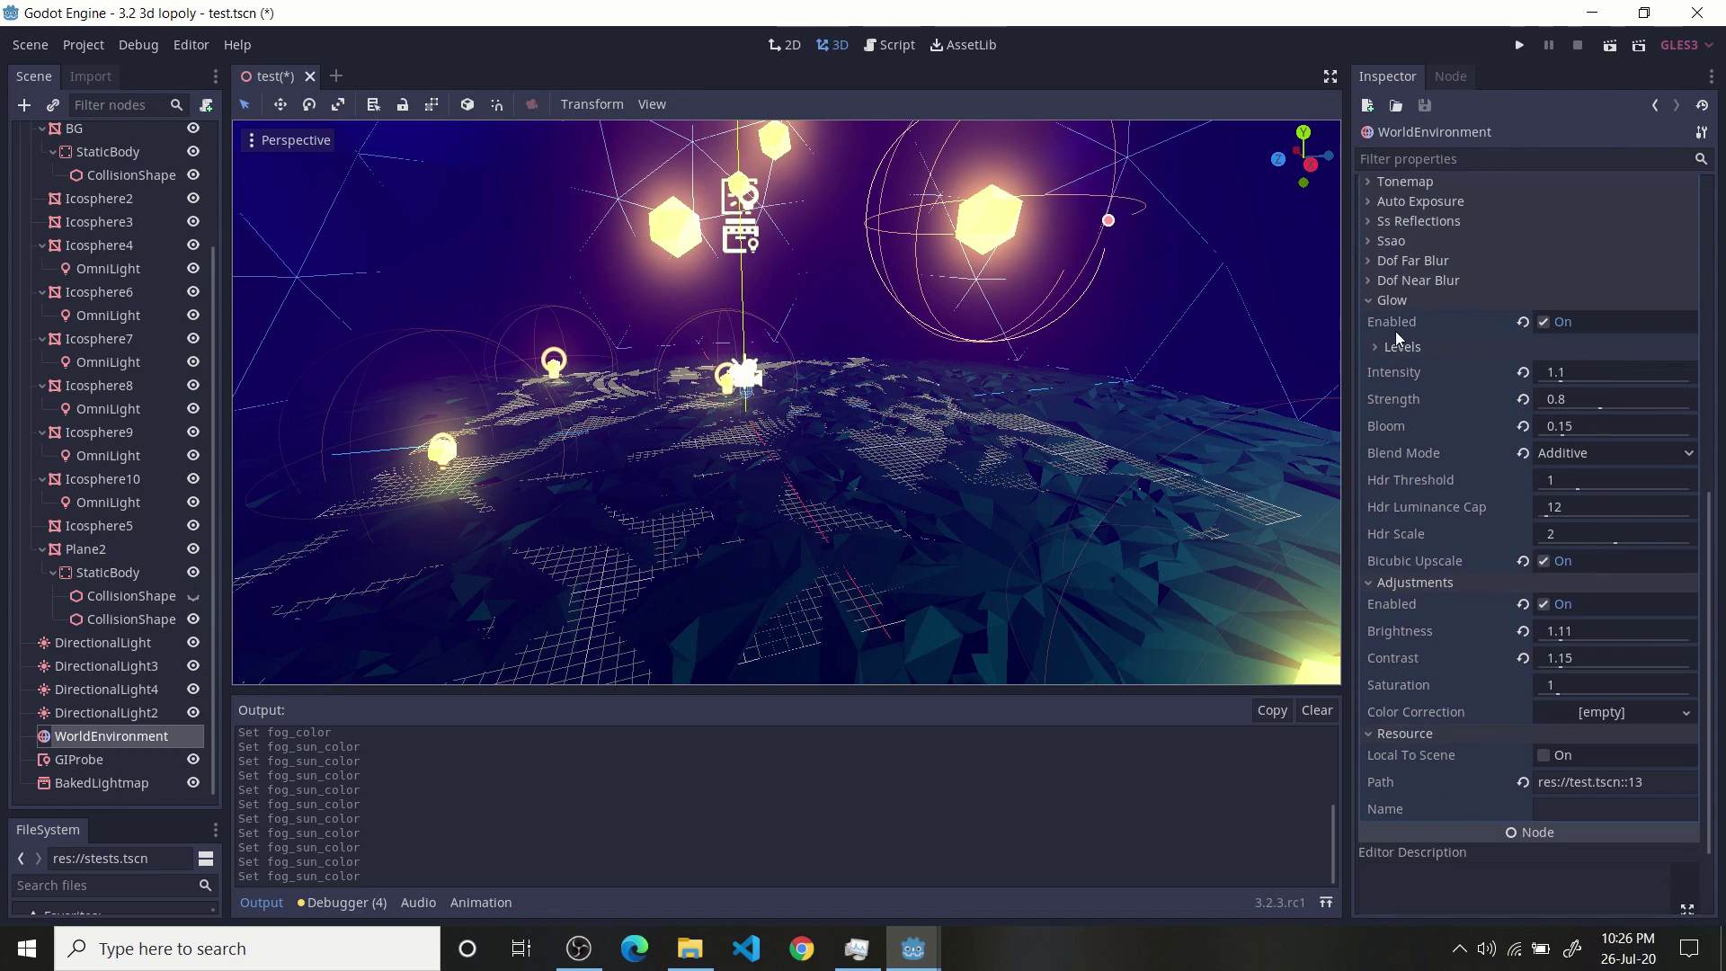
click(1399, 346)
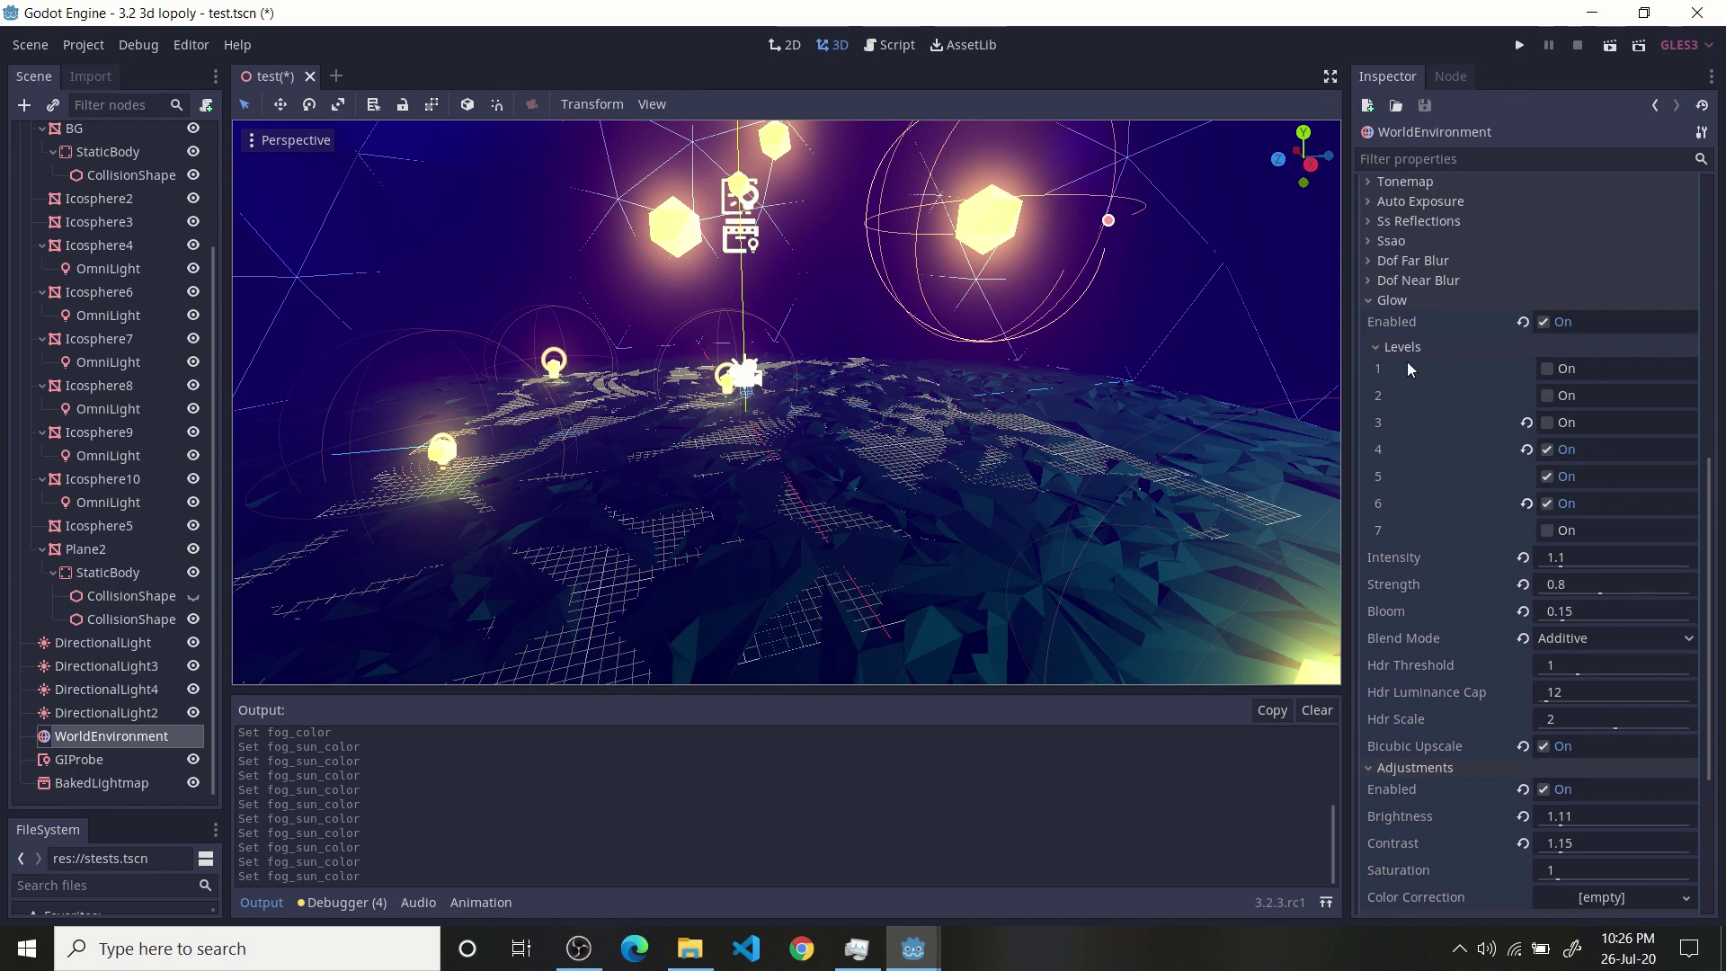
mouse_move(1408, 365)
click(1404, 352)
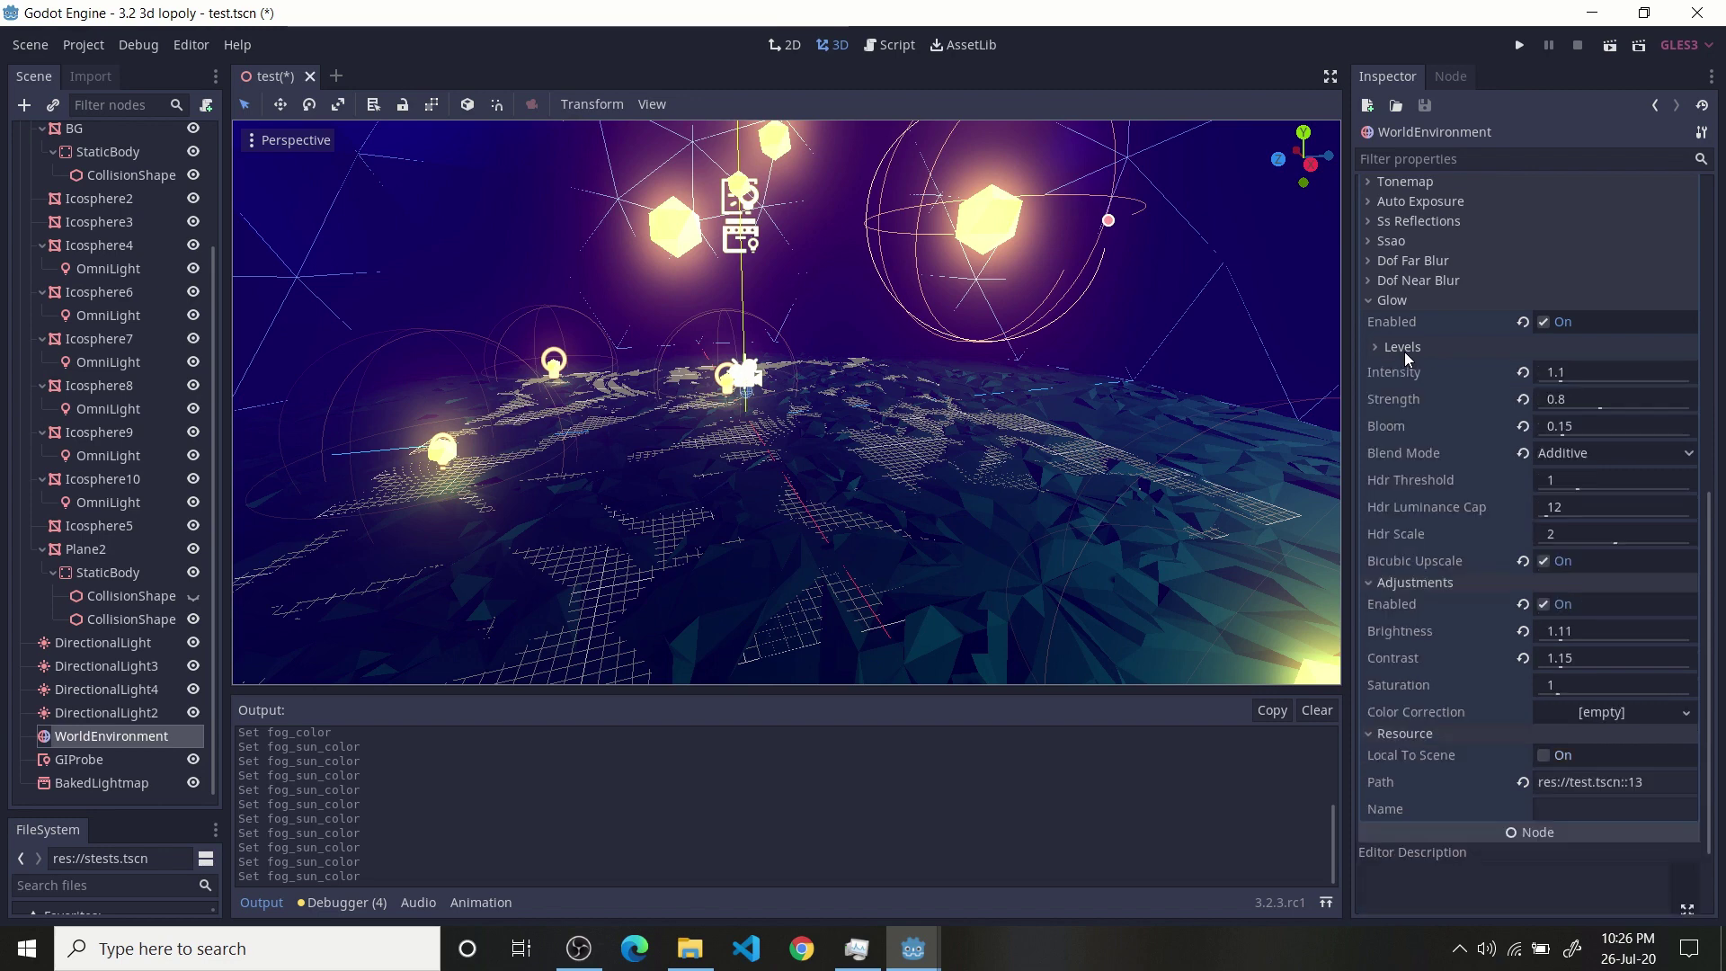
- Switch the glow Blend Mode to Softlight and back to Additive, comparing the glow around the icospheres
click(1610, 460)
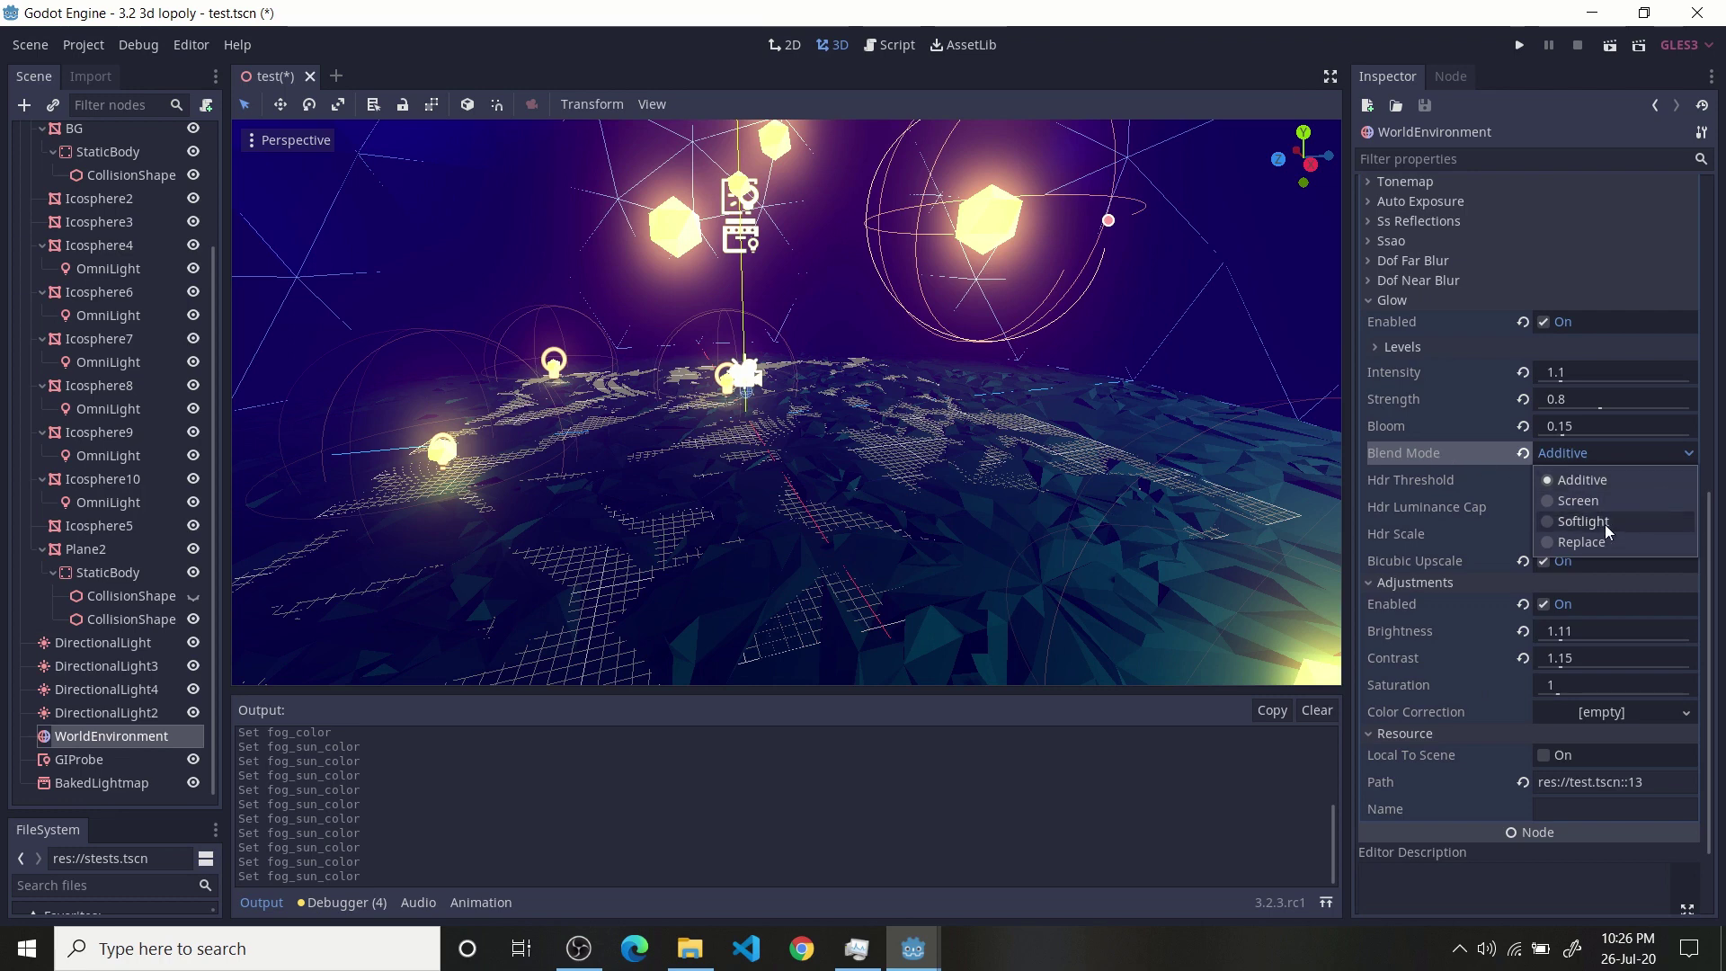
click(1609, 532)
click(1605, 452)
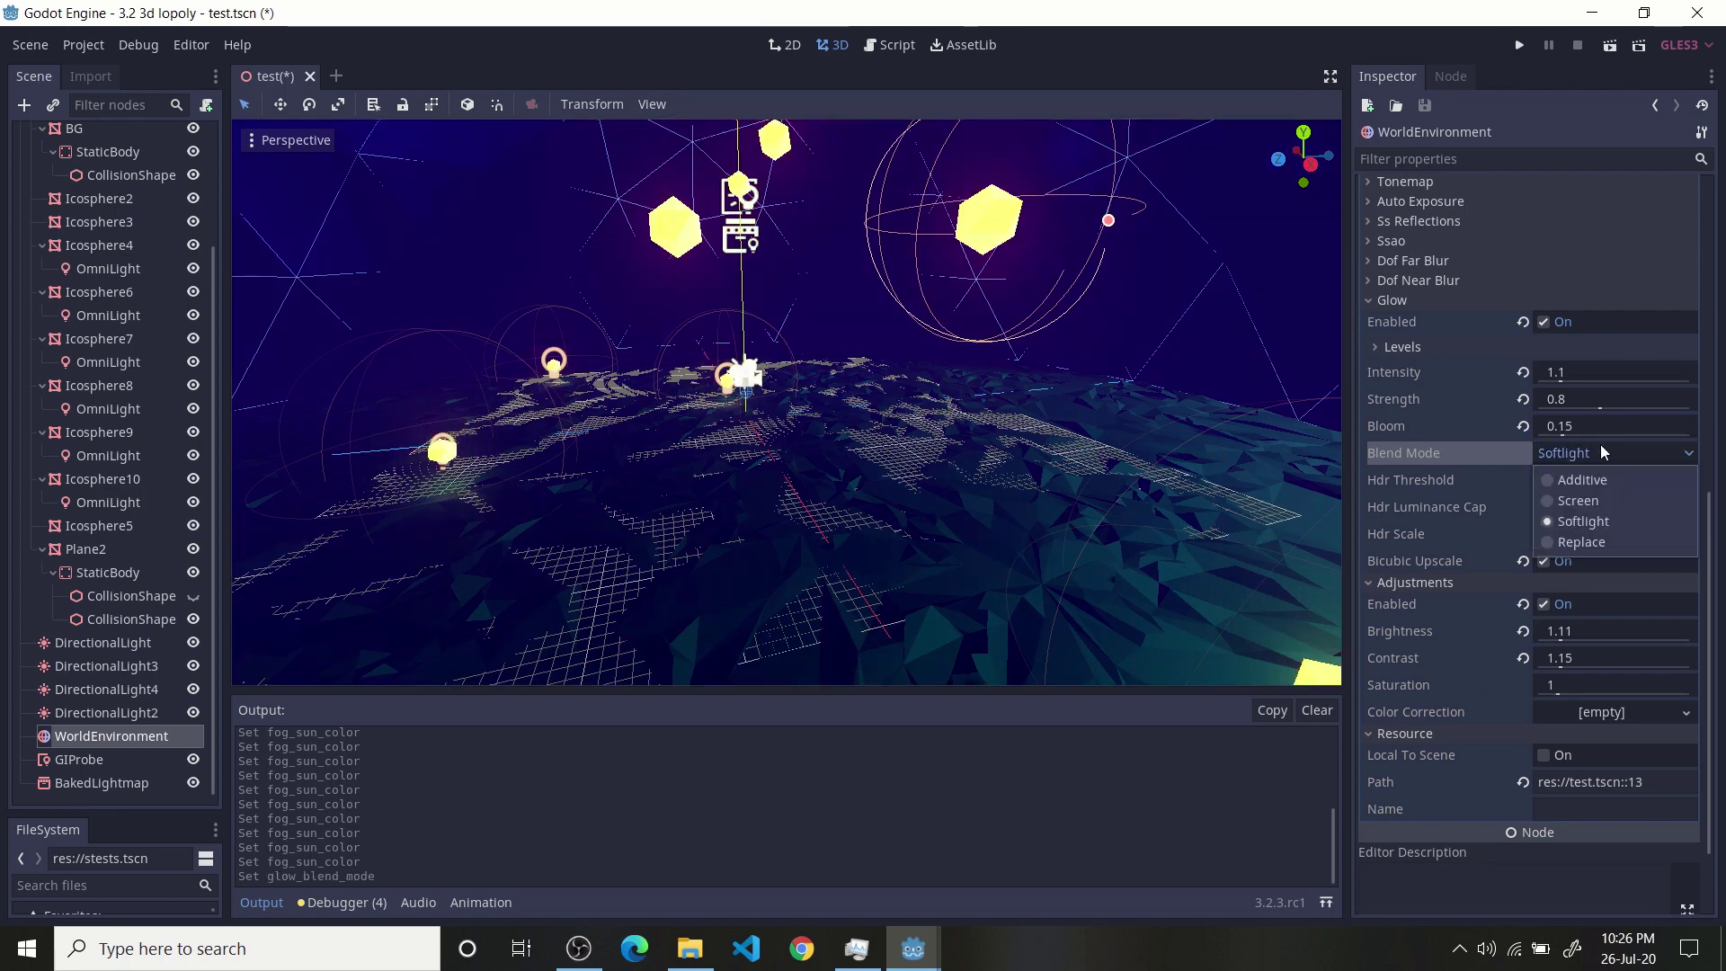
click(1594, 483)
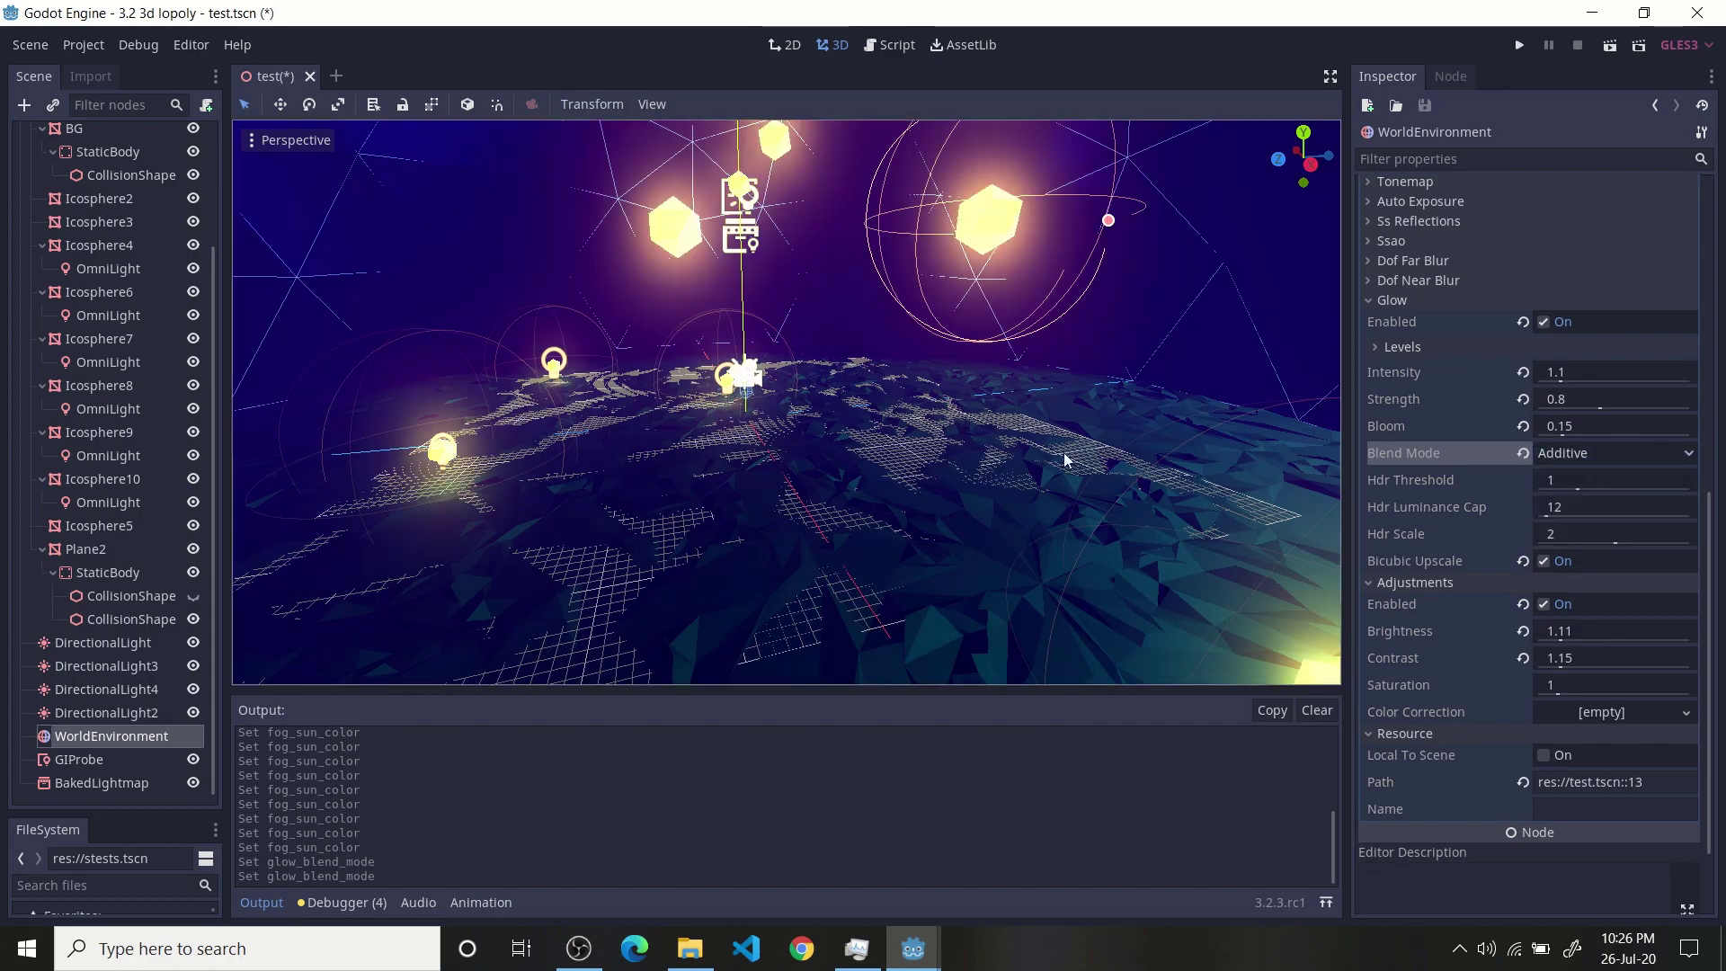
middle_drag(854, 435, 969, 488)
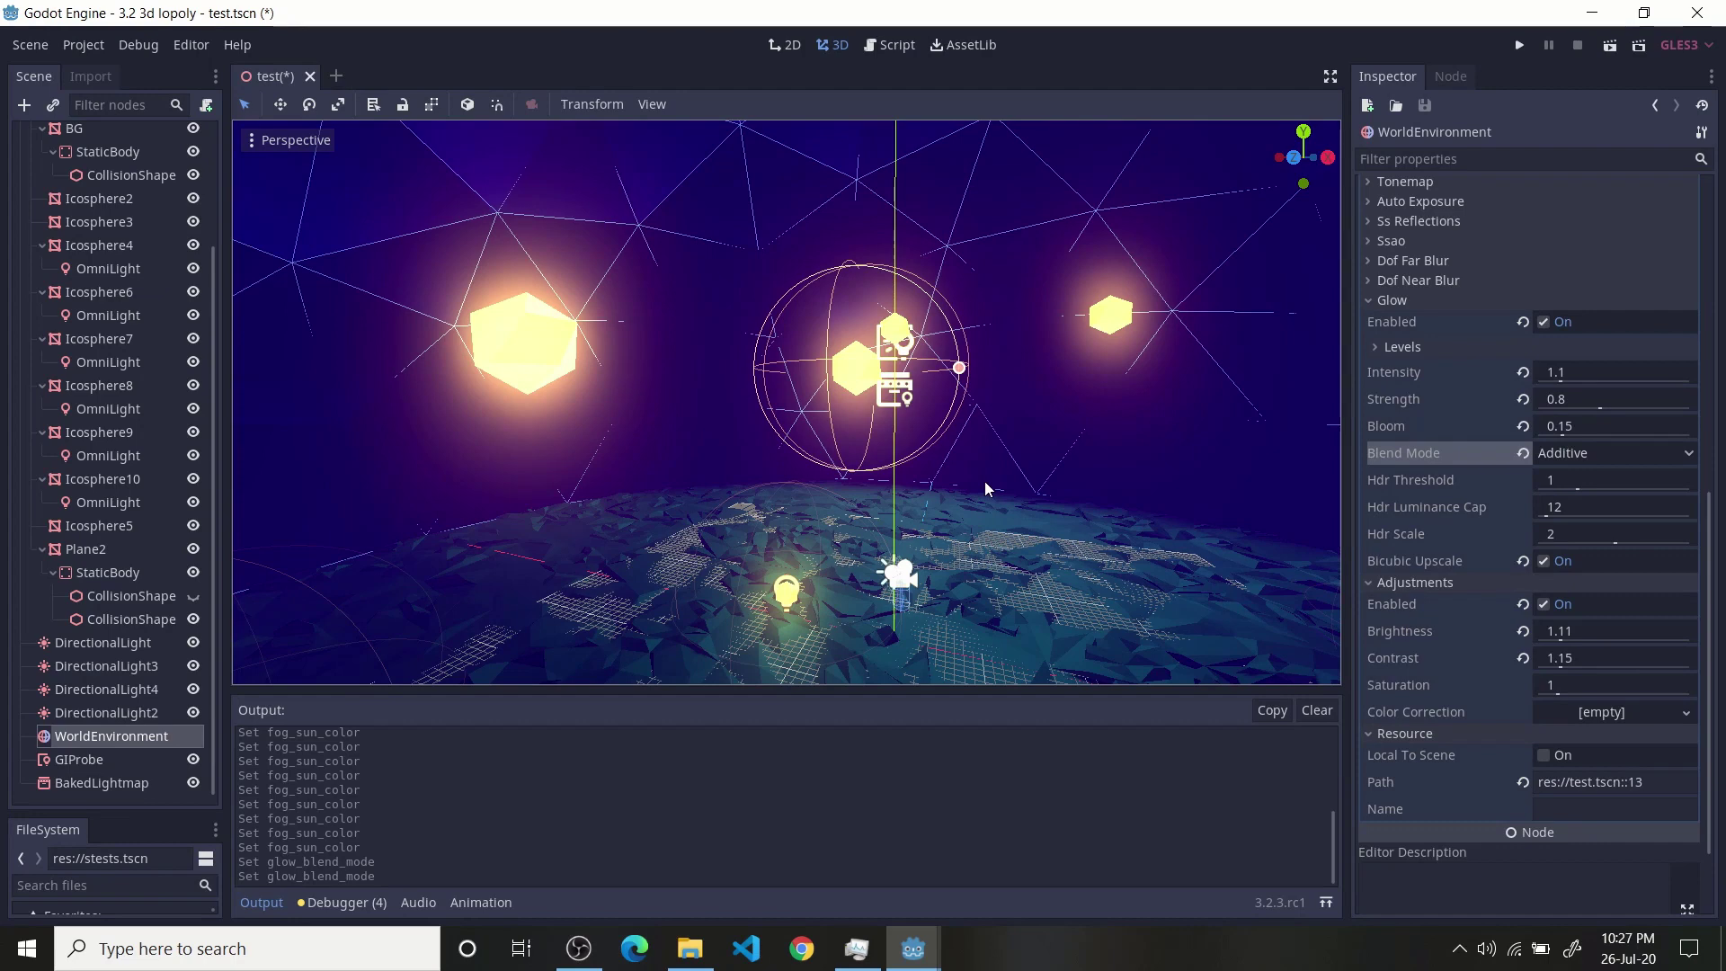
middle_drag(1032, 460, 1034, 435)
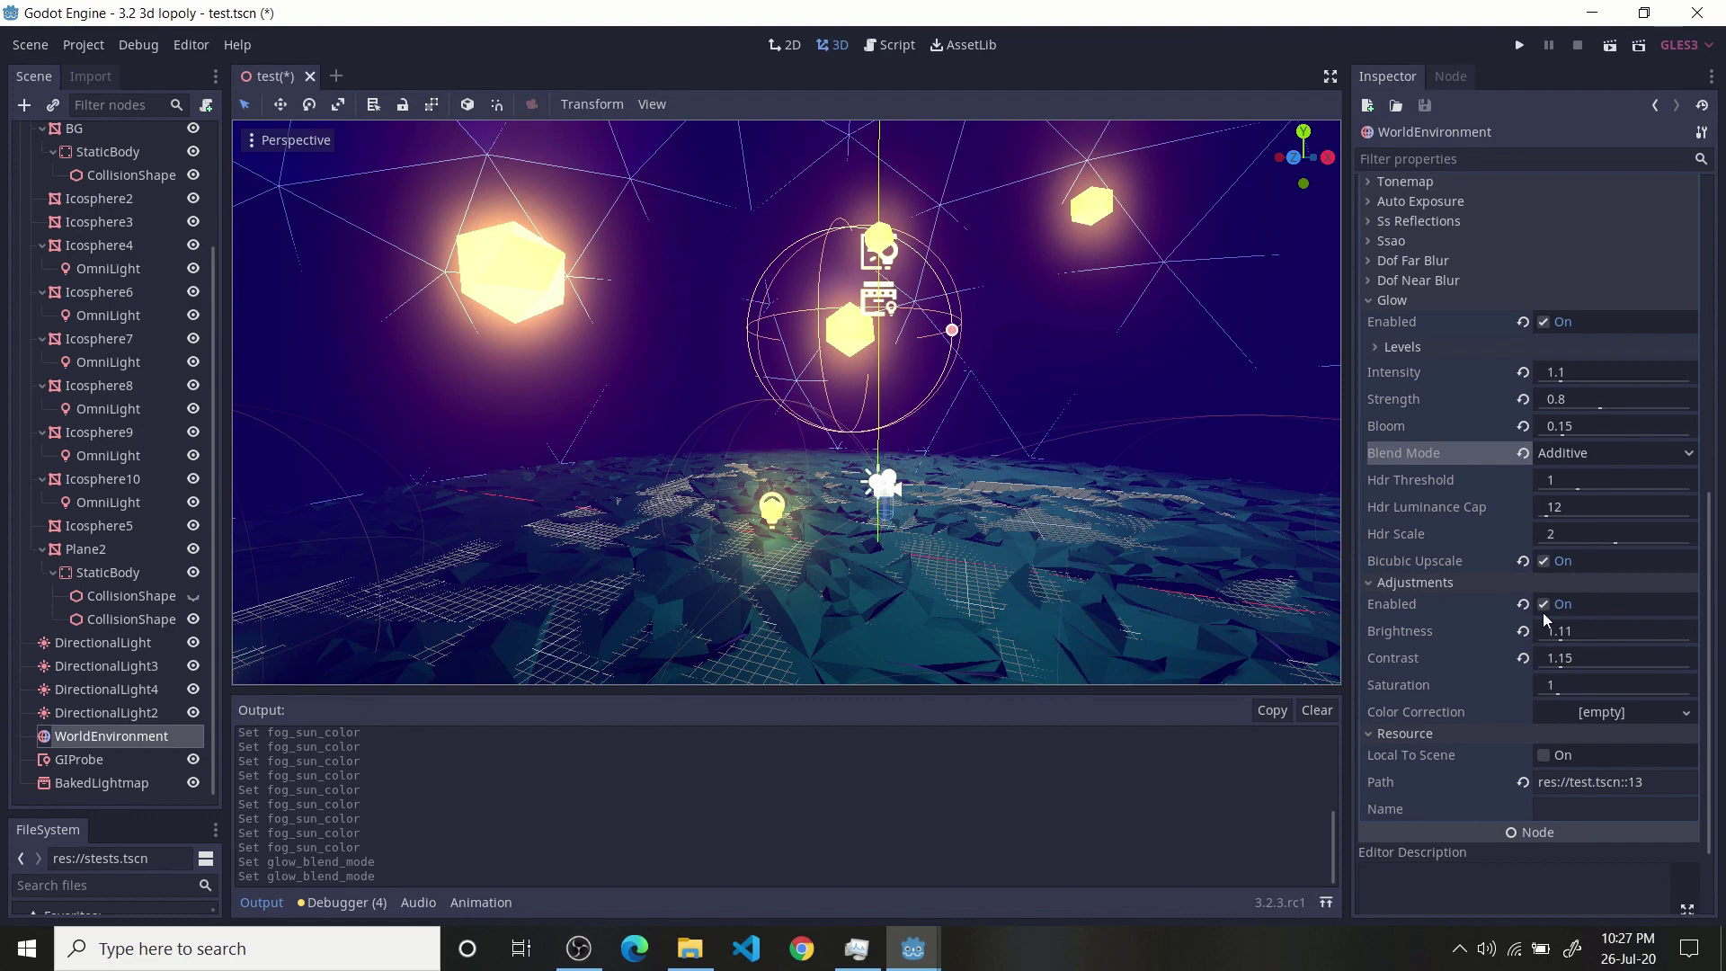
- Switch the environment's Adjustments off and back on twice to compare the scene's brightness and contrast
click(1545, 609)
click(1545, 604)
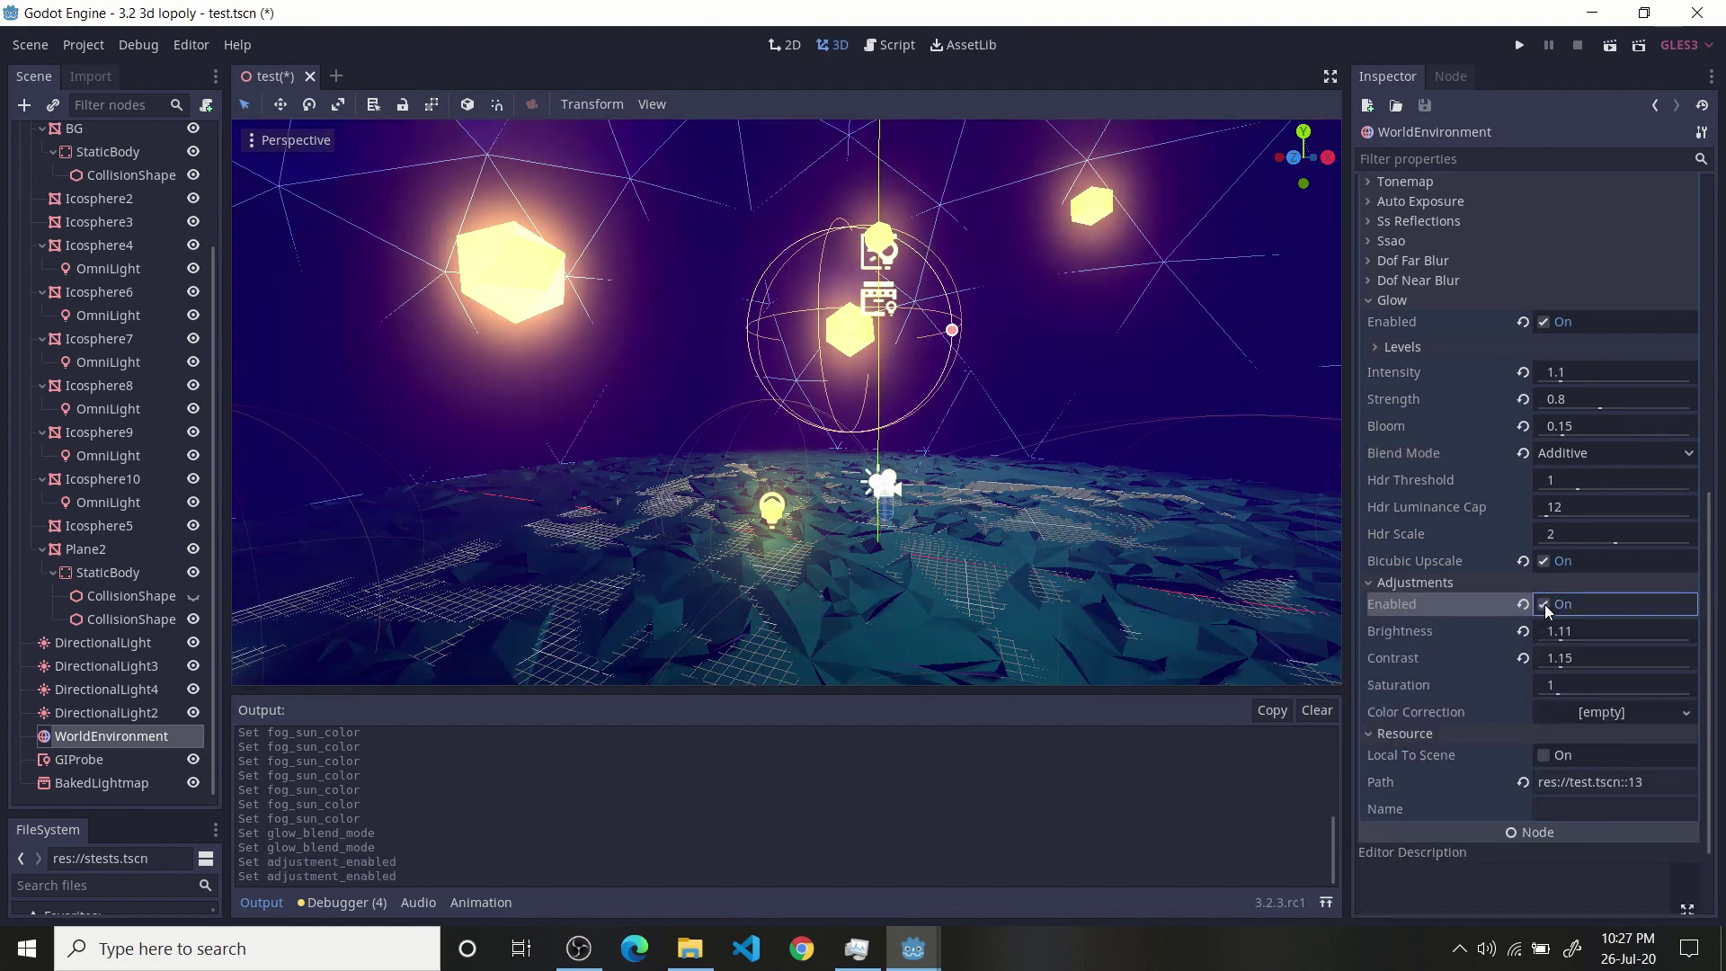
click(1545, 604)
click(1545, 604)
mouse_move(1016, 463)
middle_down()
mouse_move(1030, 487)
mouse_move(1048, 471)
middle_up()
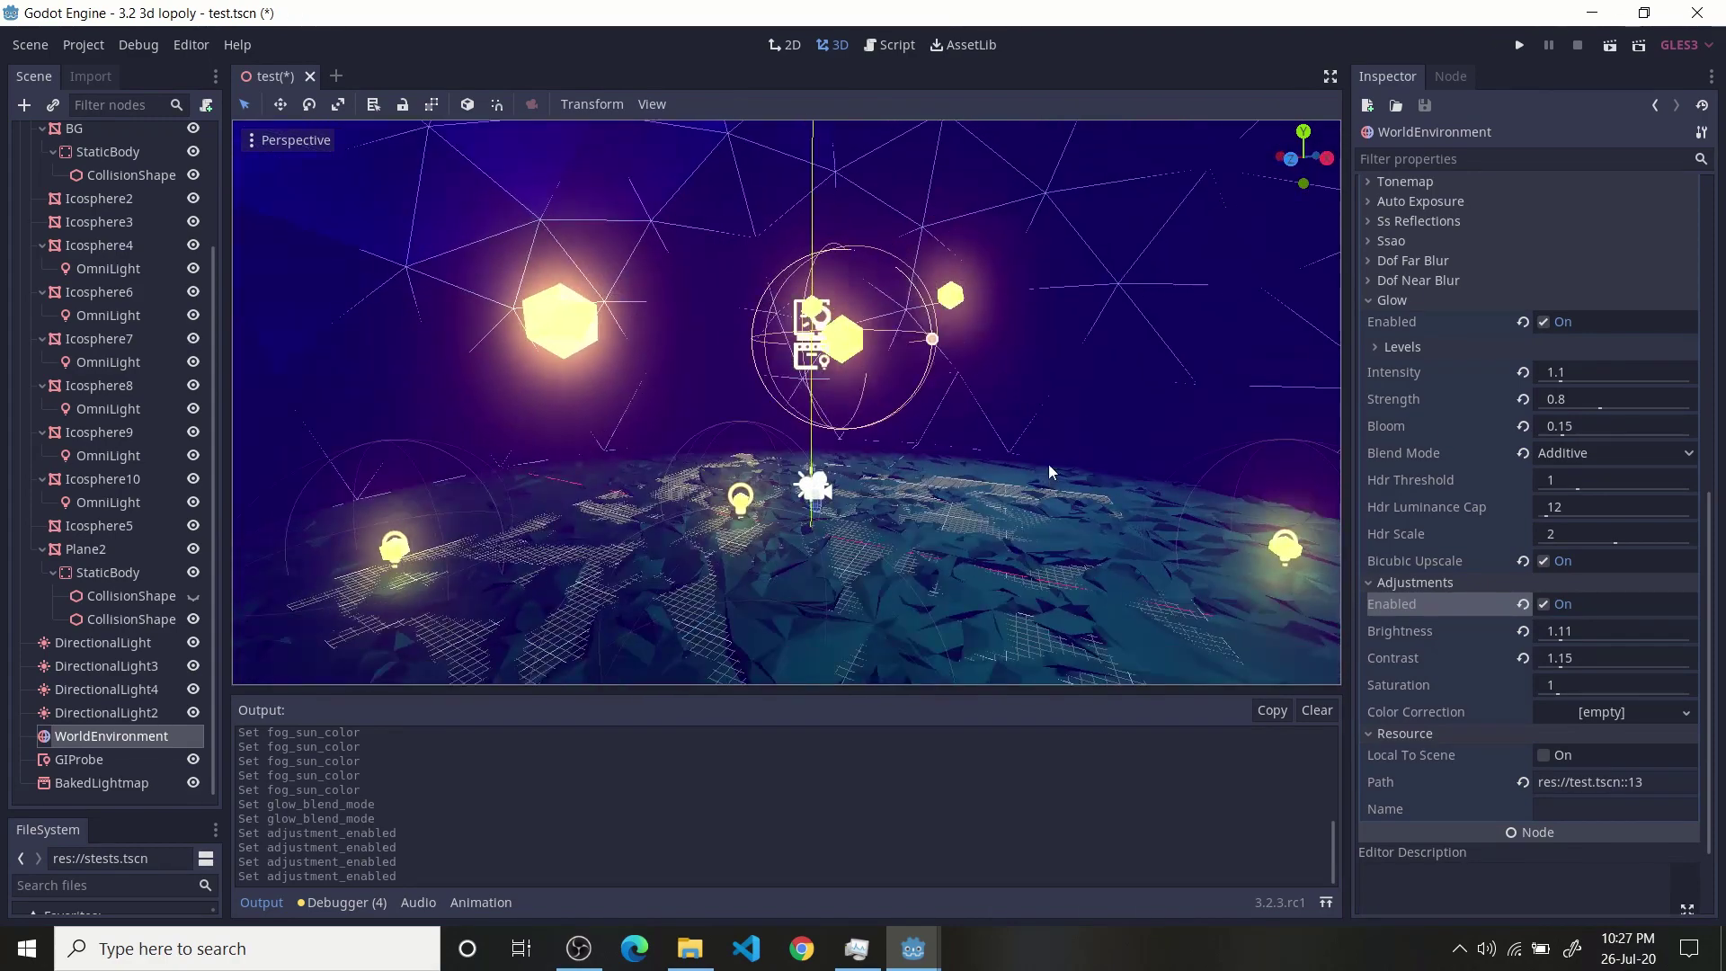
middle_drag(986, 299, 1084, 333)
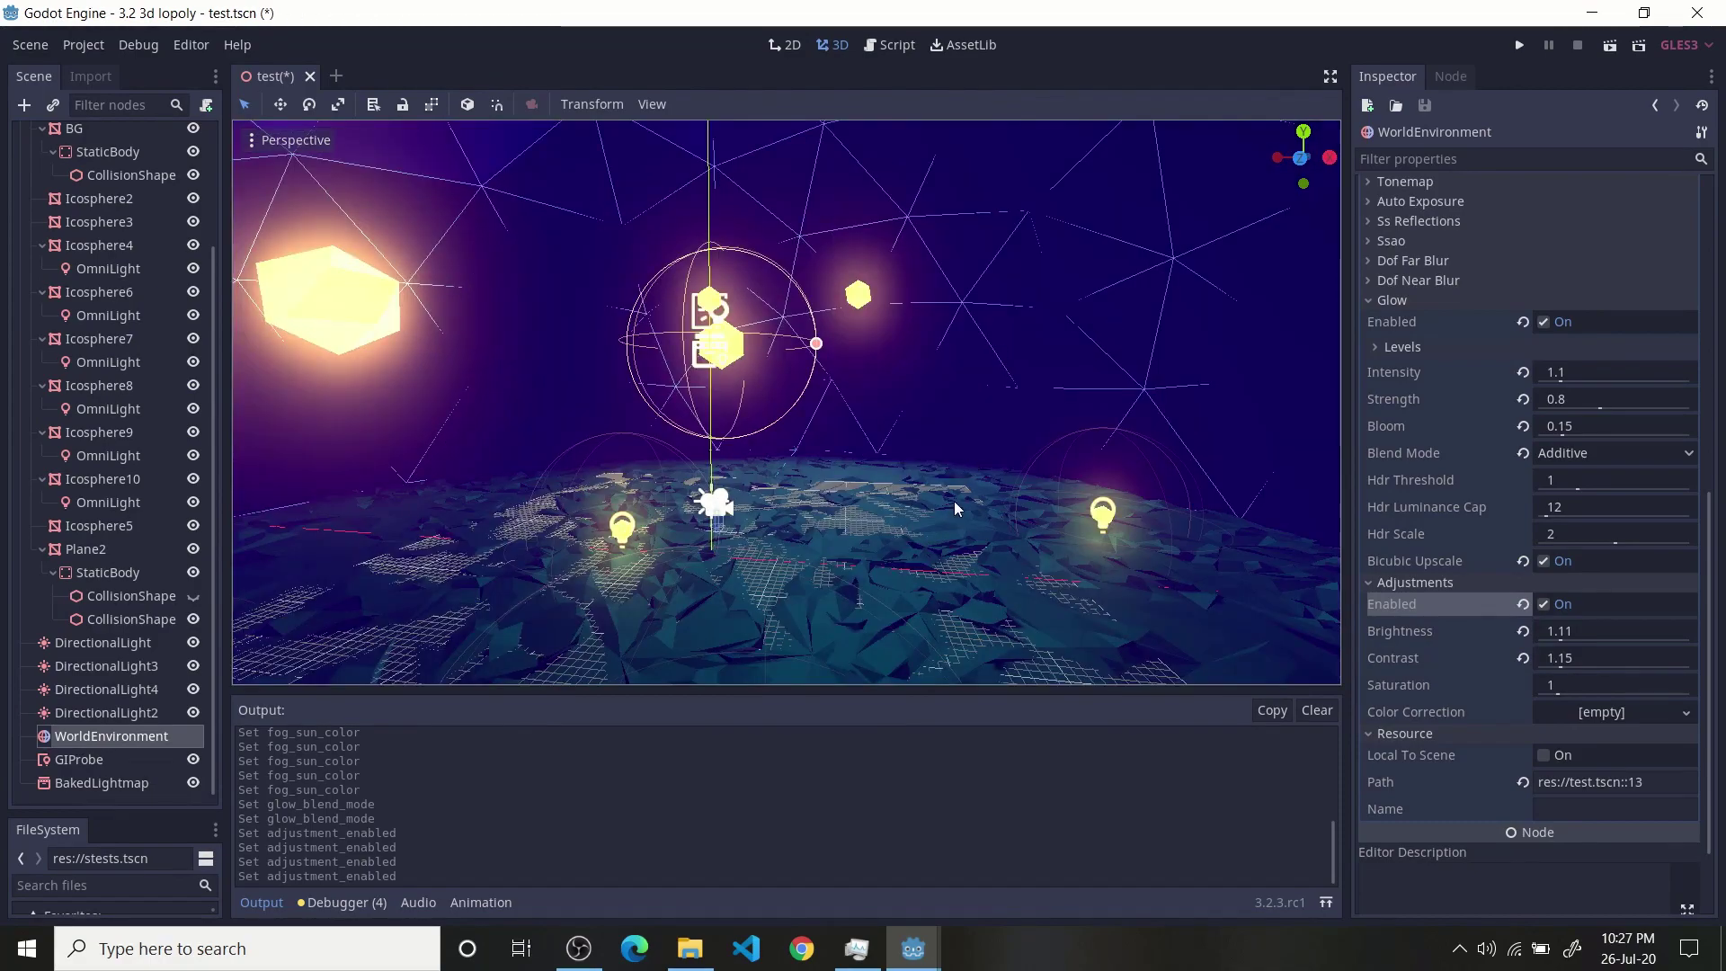
- Toggle the visibility of the two CollisionShapes under Plane2 to compare the terrain with and without its collision wireframe
middle_drag(955, 509, 899, 499)
scroll(861, 509, up, 3)
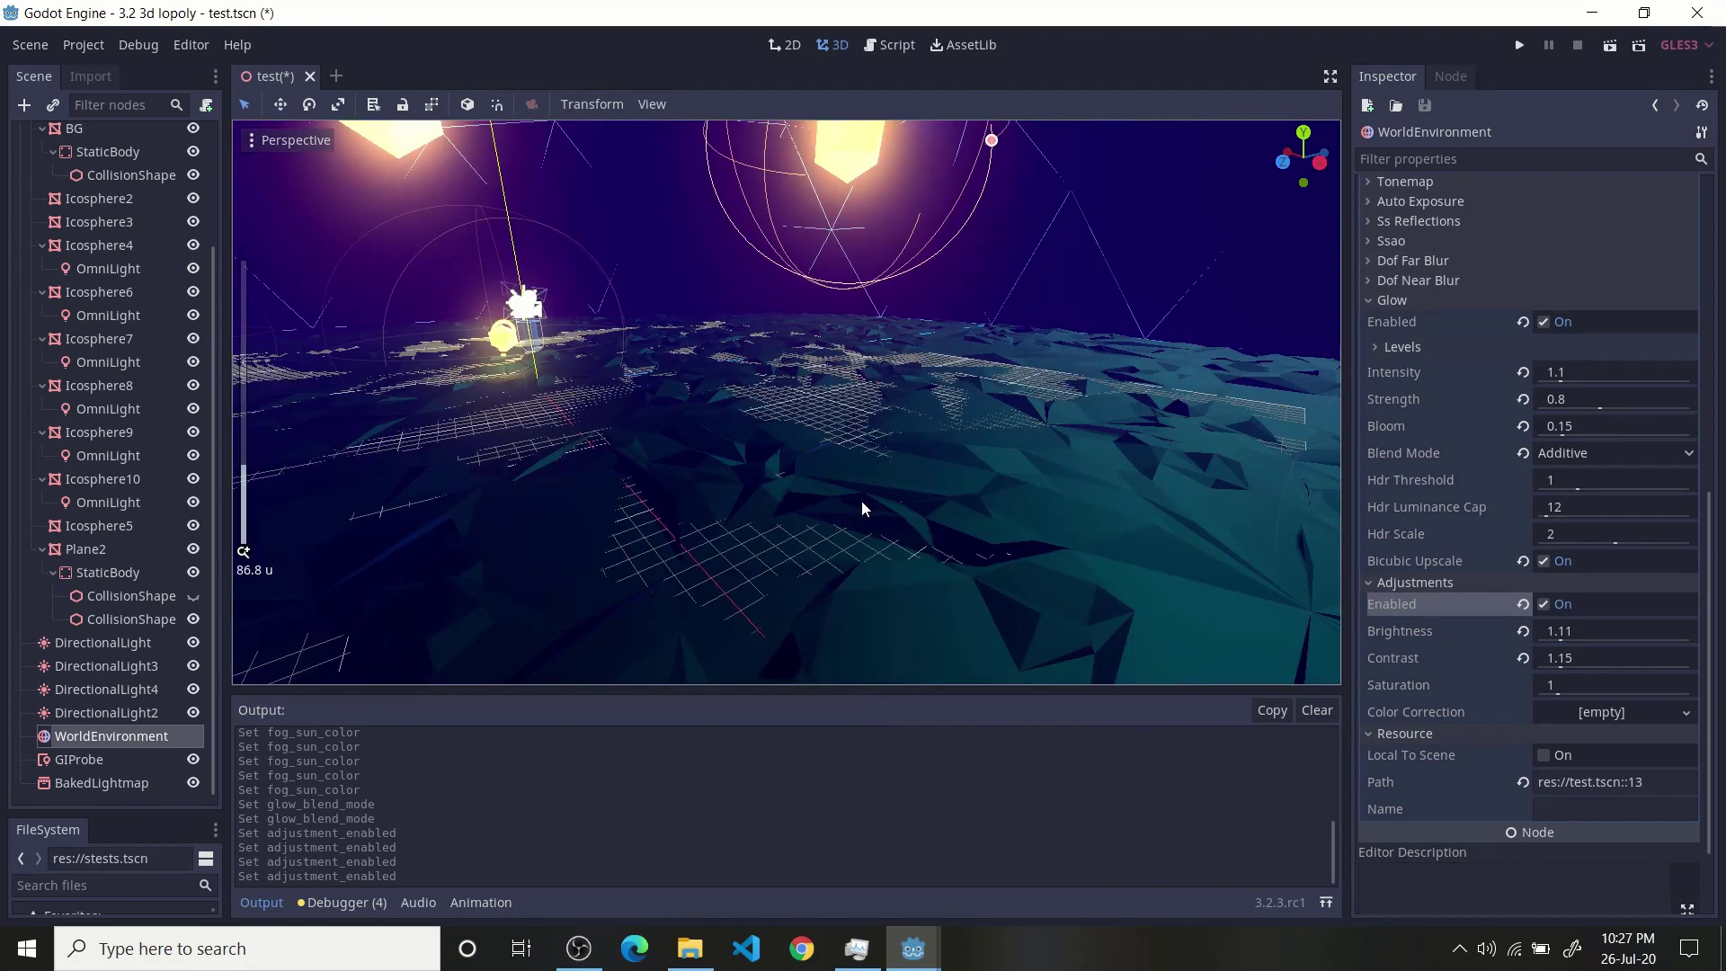
click(861, 508)
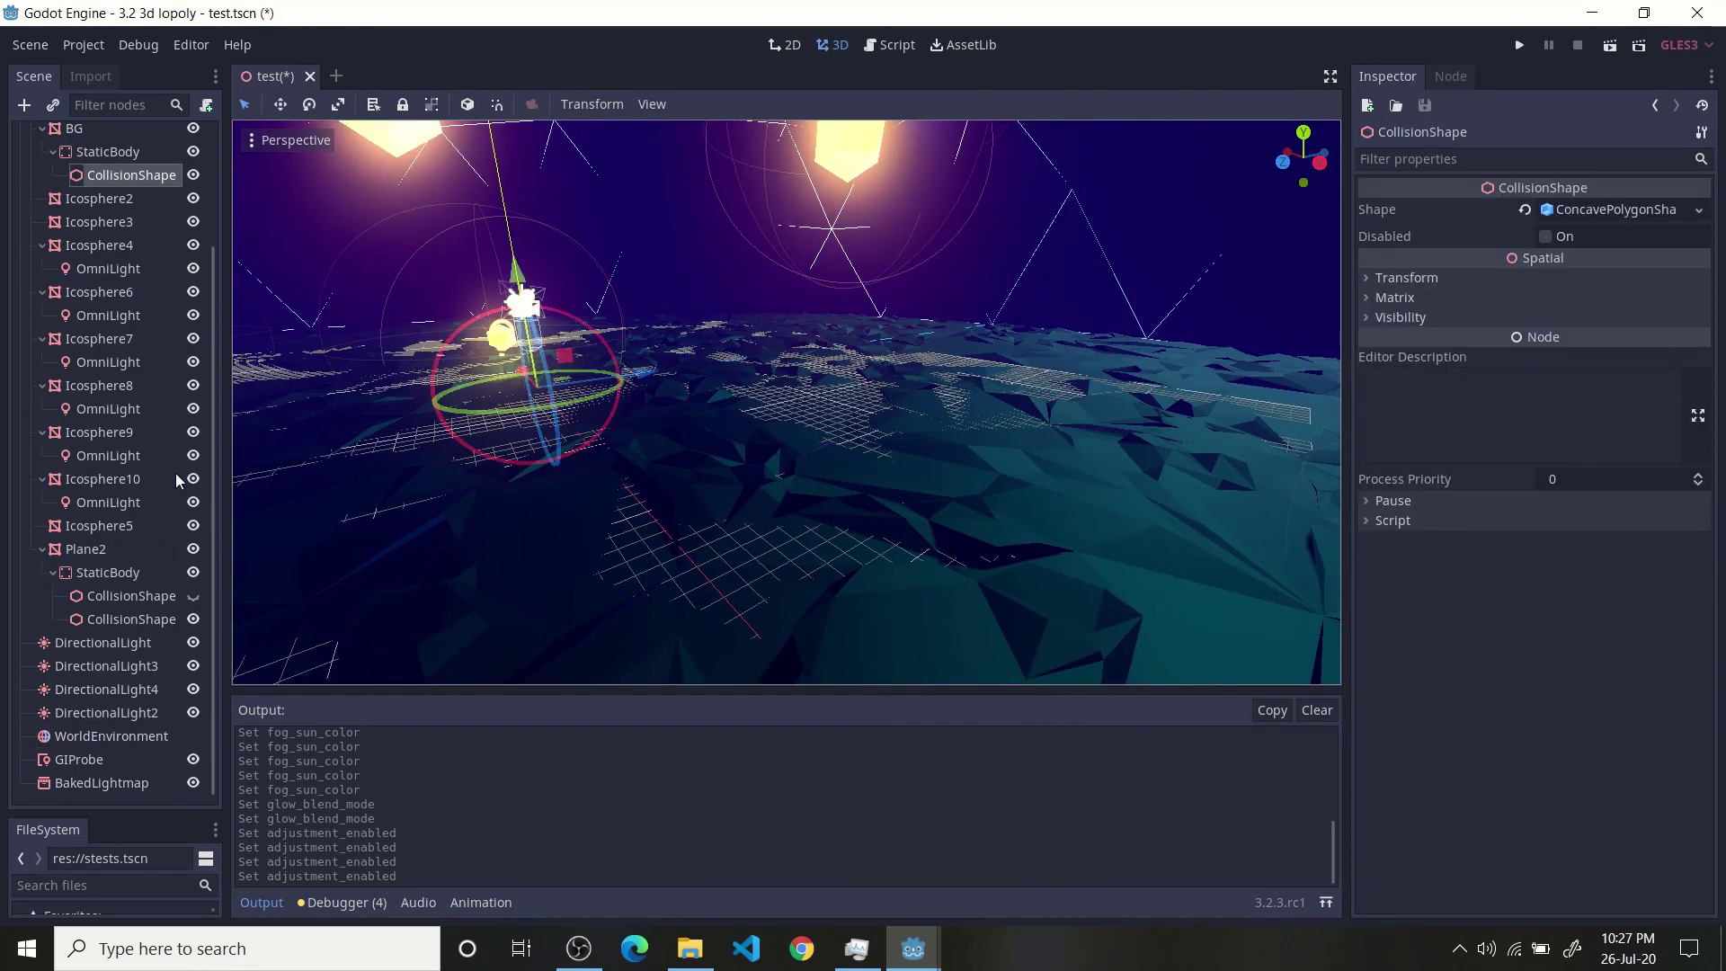
click(187, 620)
click(187, 620)
click(187, 599)
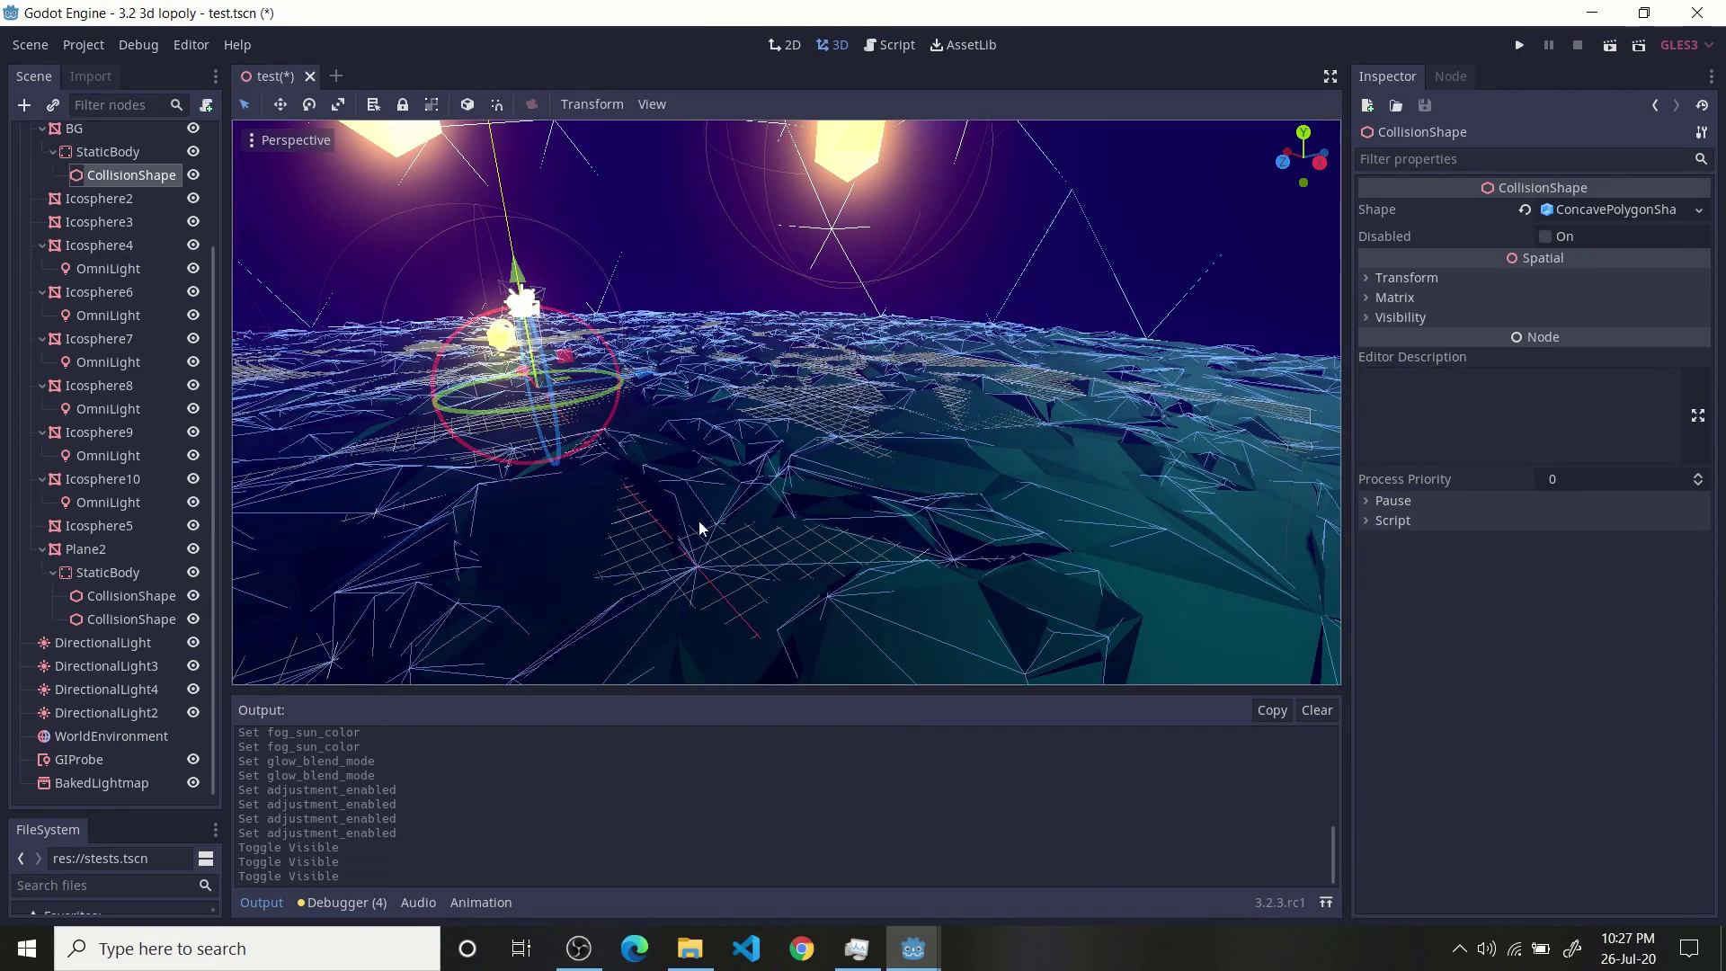
click(192, 615)
click(195, 603)
click(194, 598)
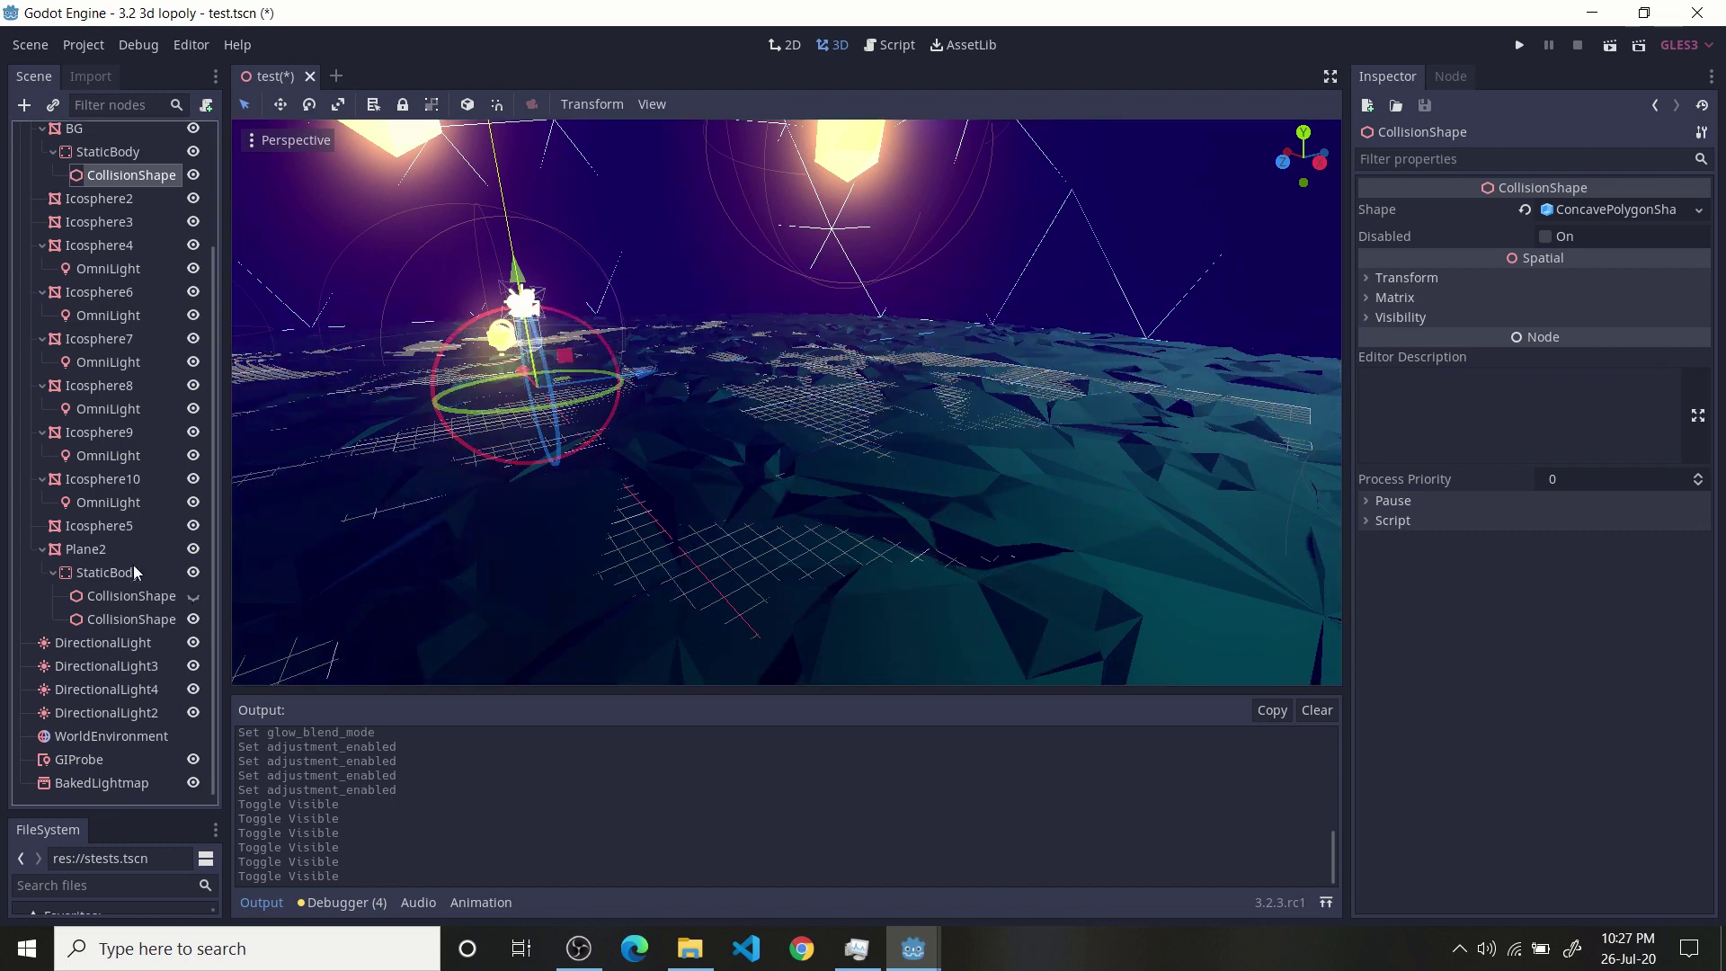
- Select the Plane2 mesh and examine the available options for creating collision shapes from it
mouse_move(581, 446)
middle_down()
mouse_move(605, 455)
mouse_move(566, 443)
middle_up()
click(90, 550)
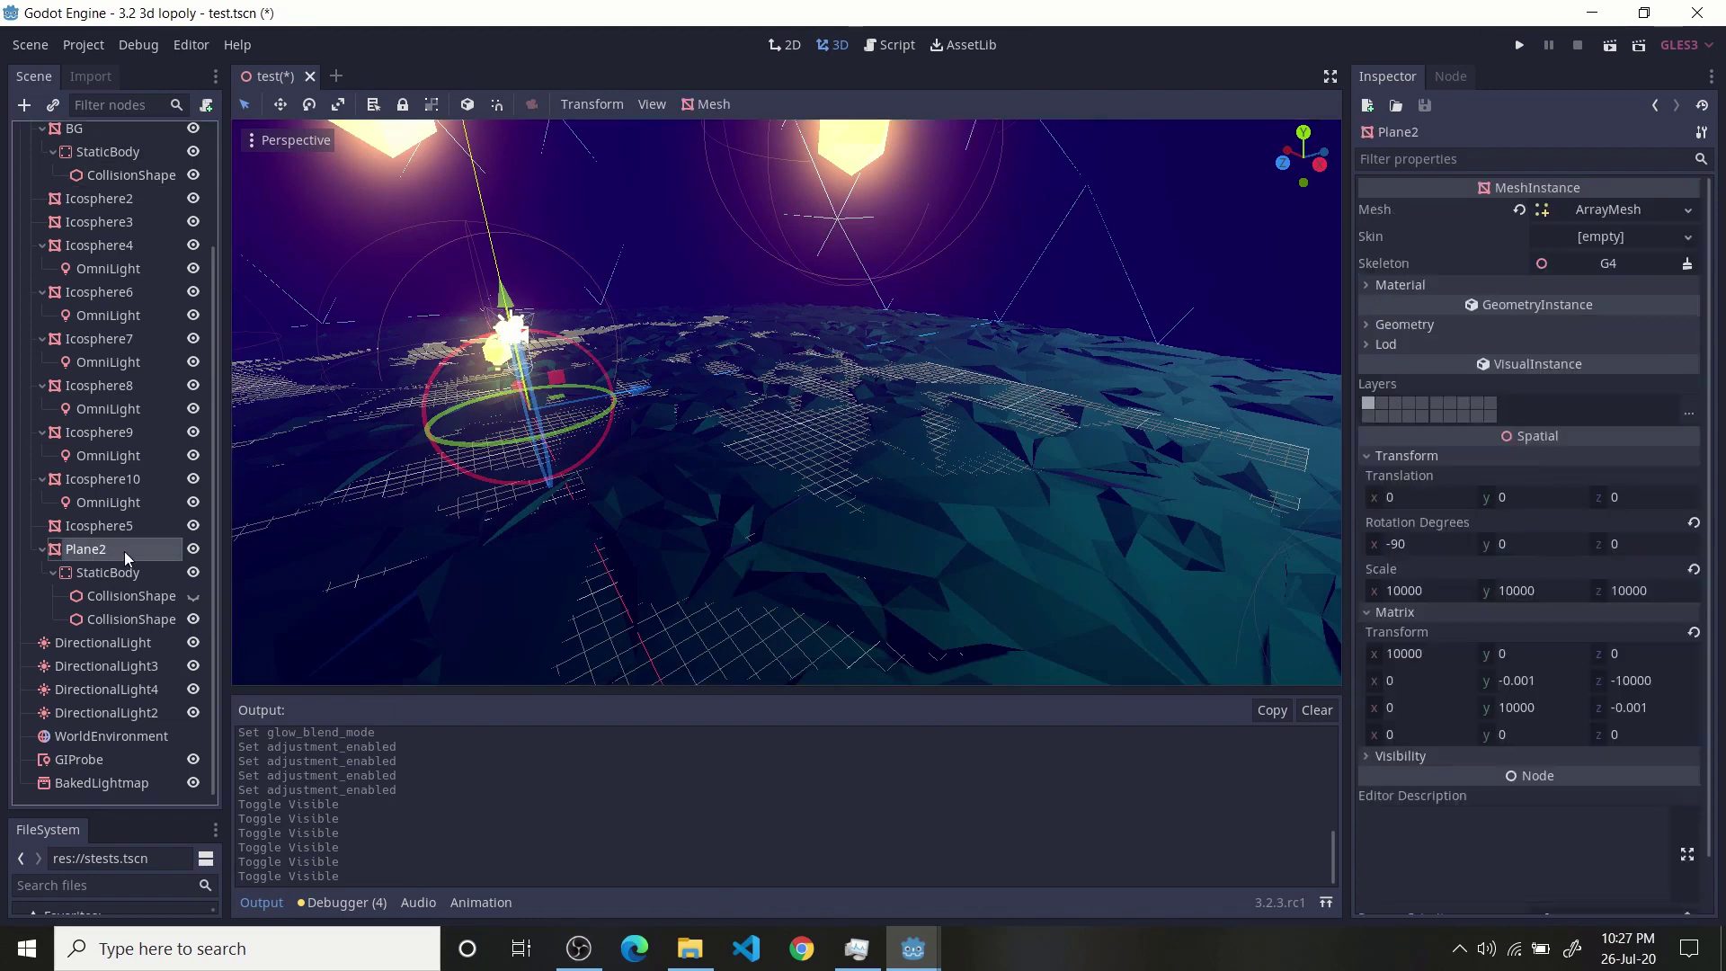
click(710, 104)
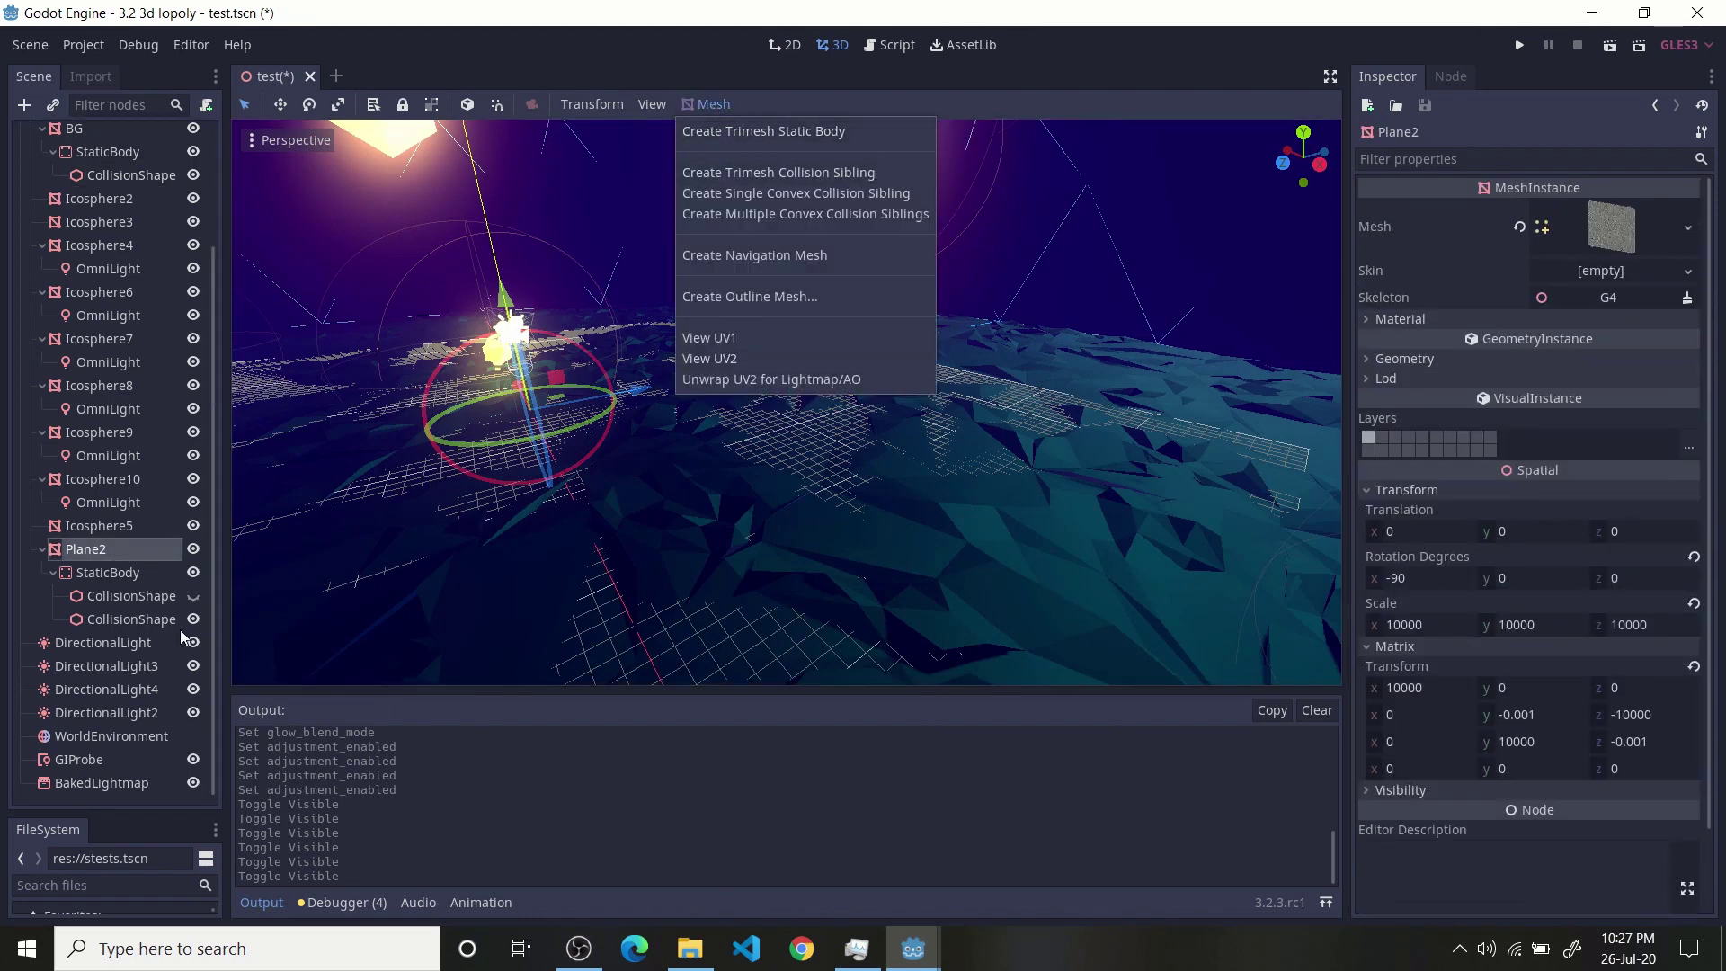
- Show Plane2's first CollisionShape, inspect its wireframe over the terrain from several angles, and hide it again
click(188, 601)
click(194, 595)
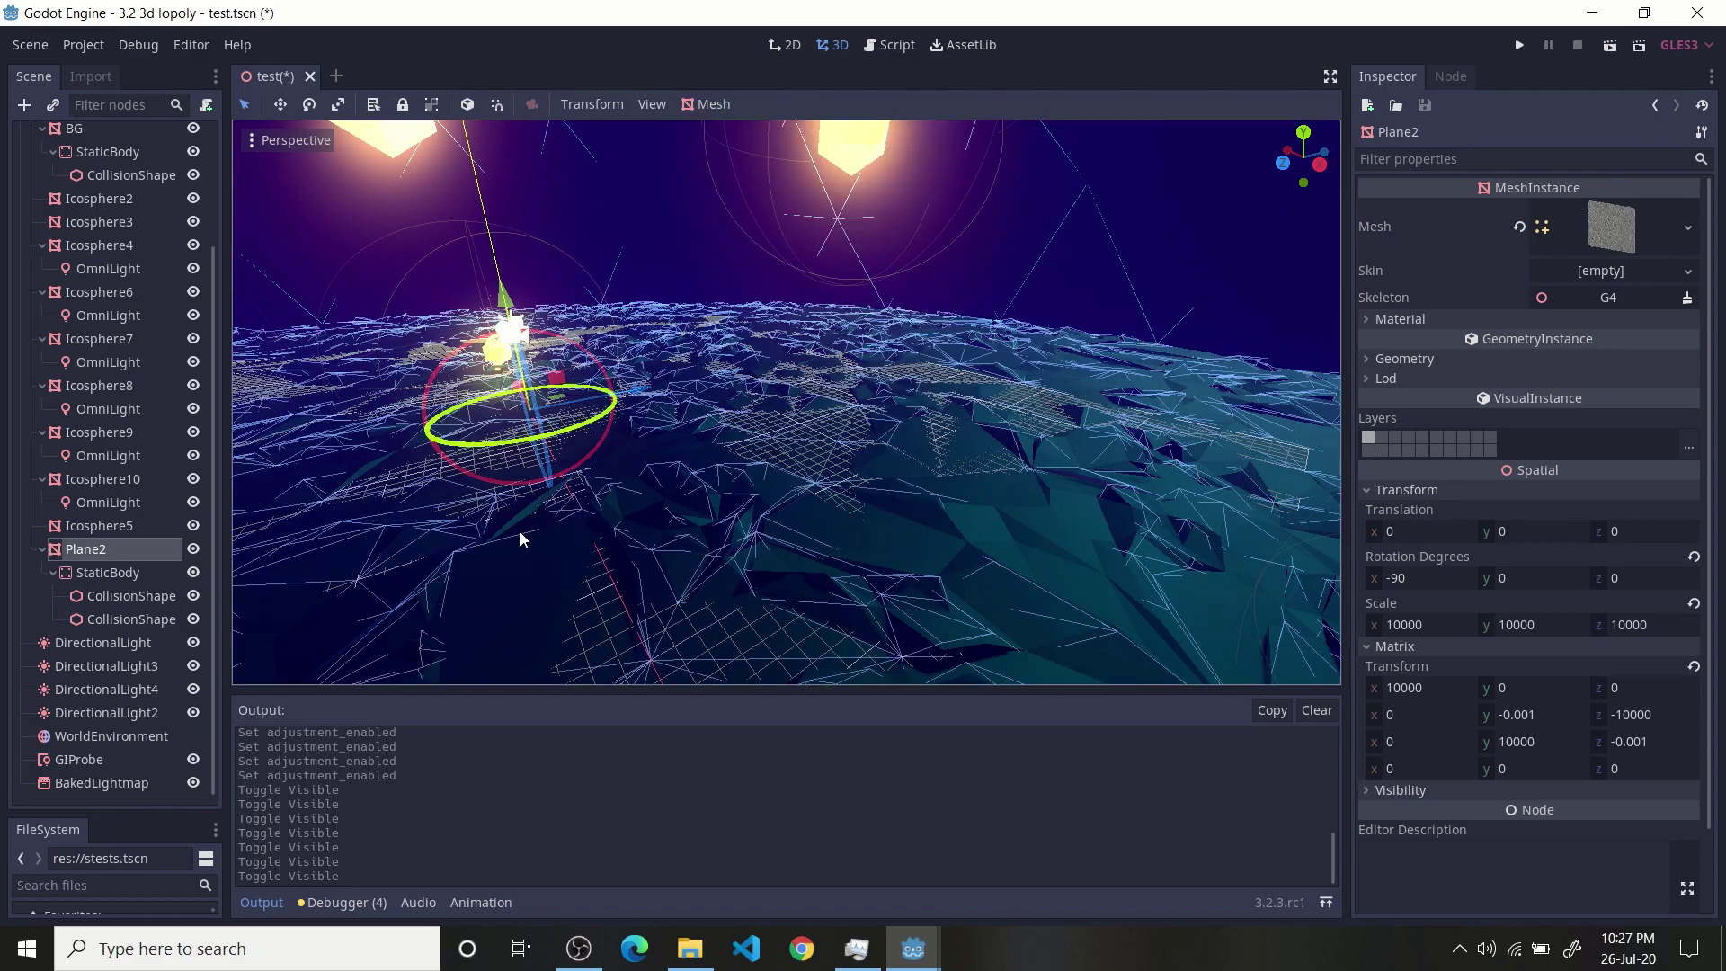
middle_drag(651, 444, 614, 462)
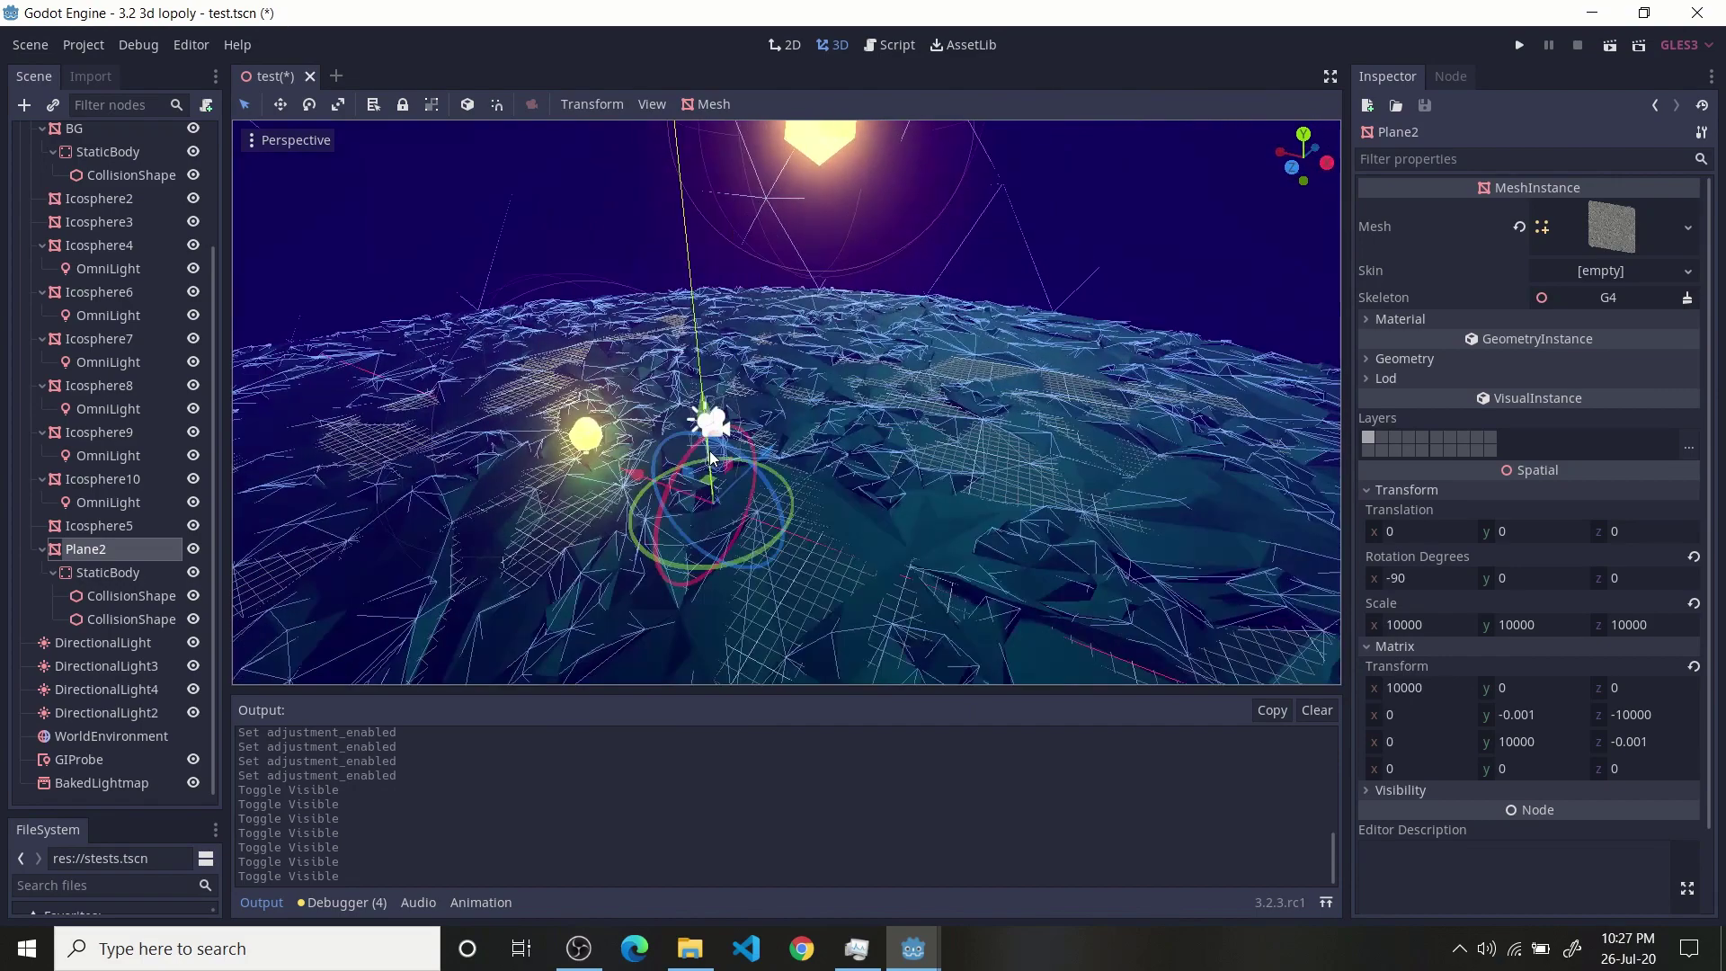
middle_drag(879, 510, 837, 494)
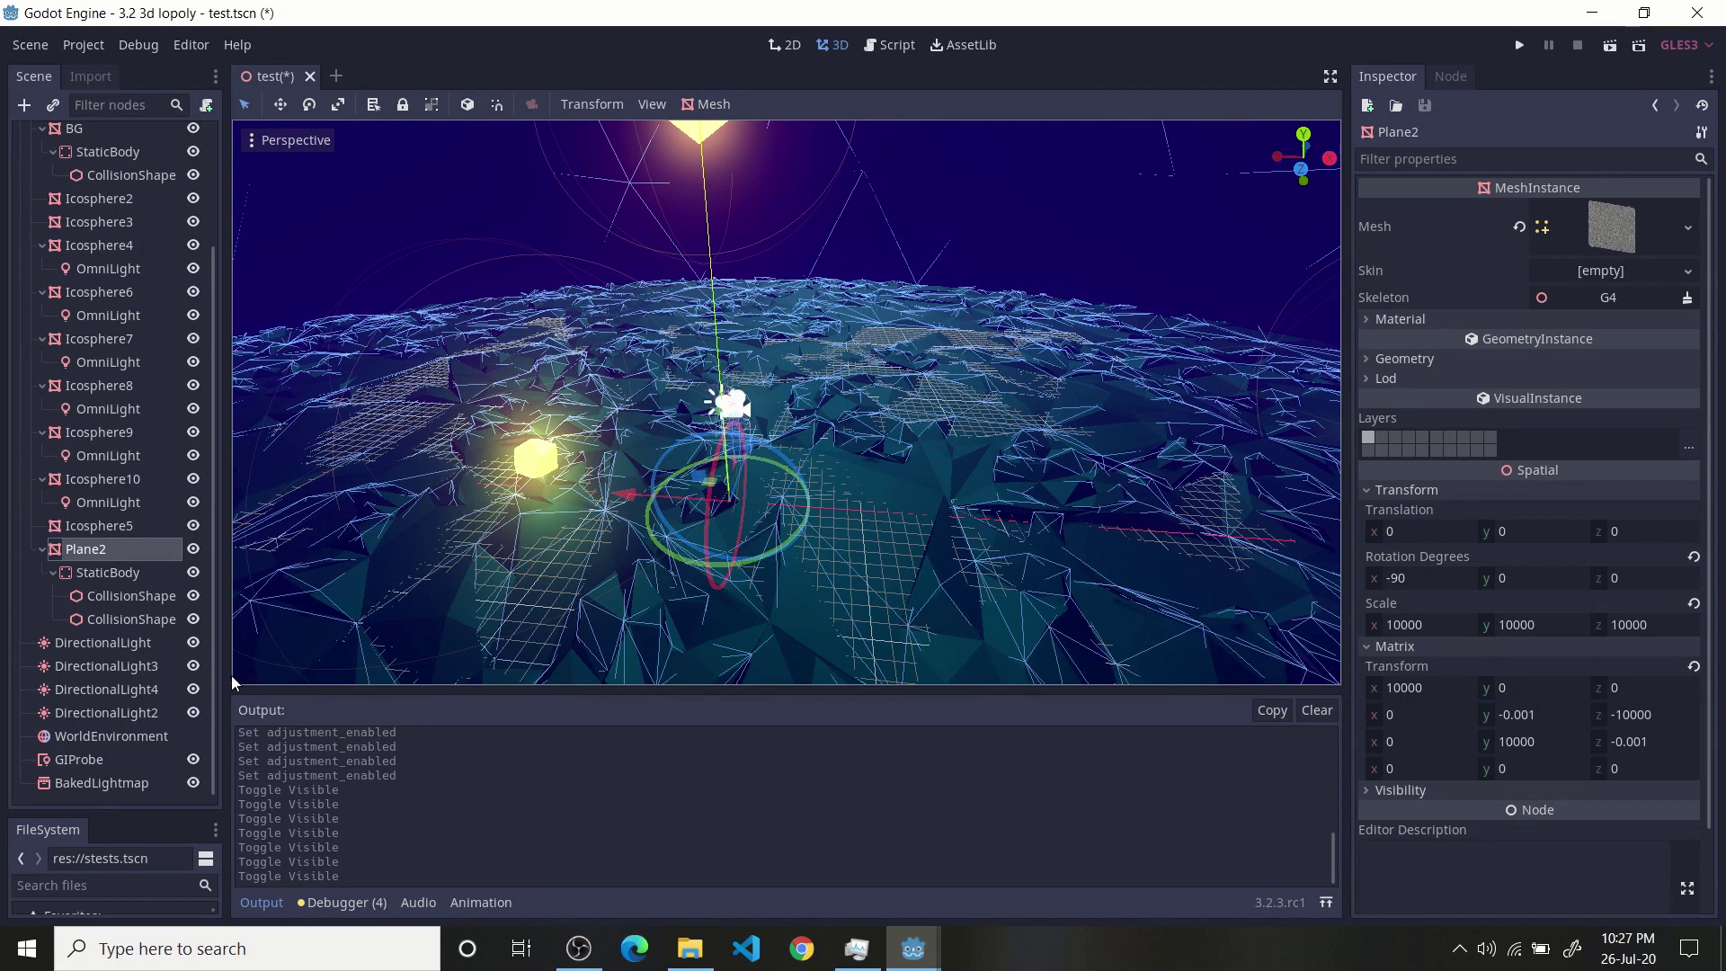
click(192, 597)
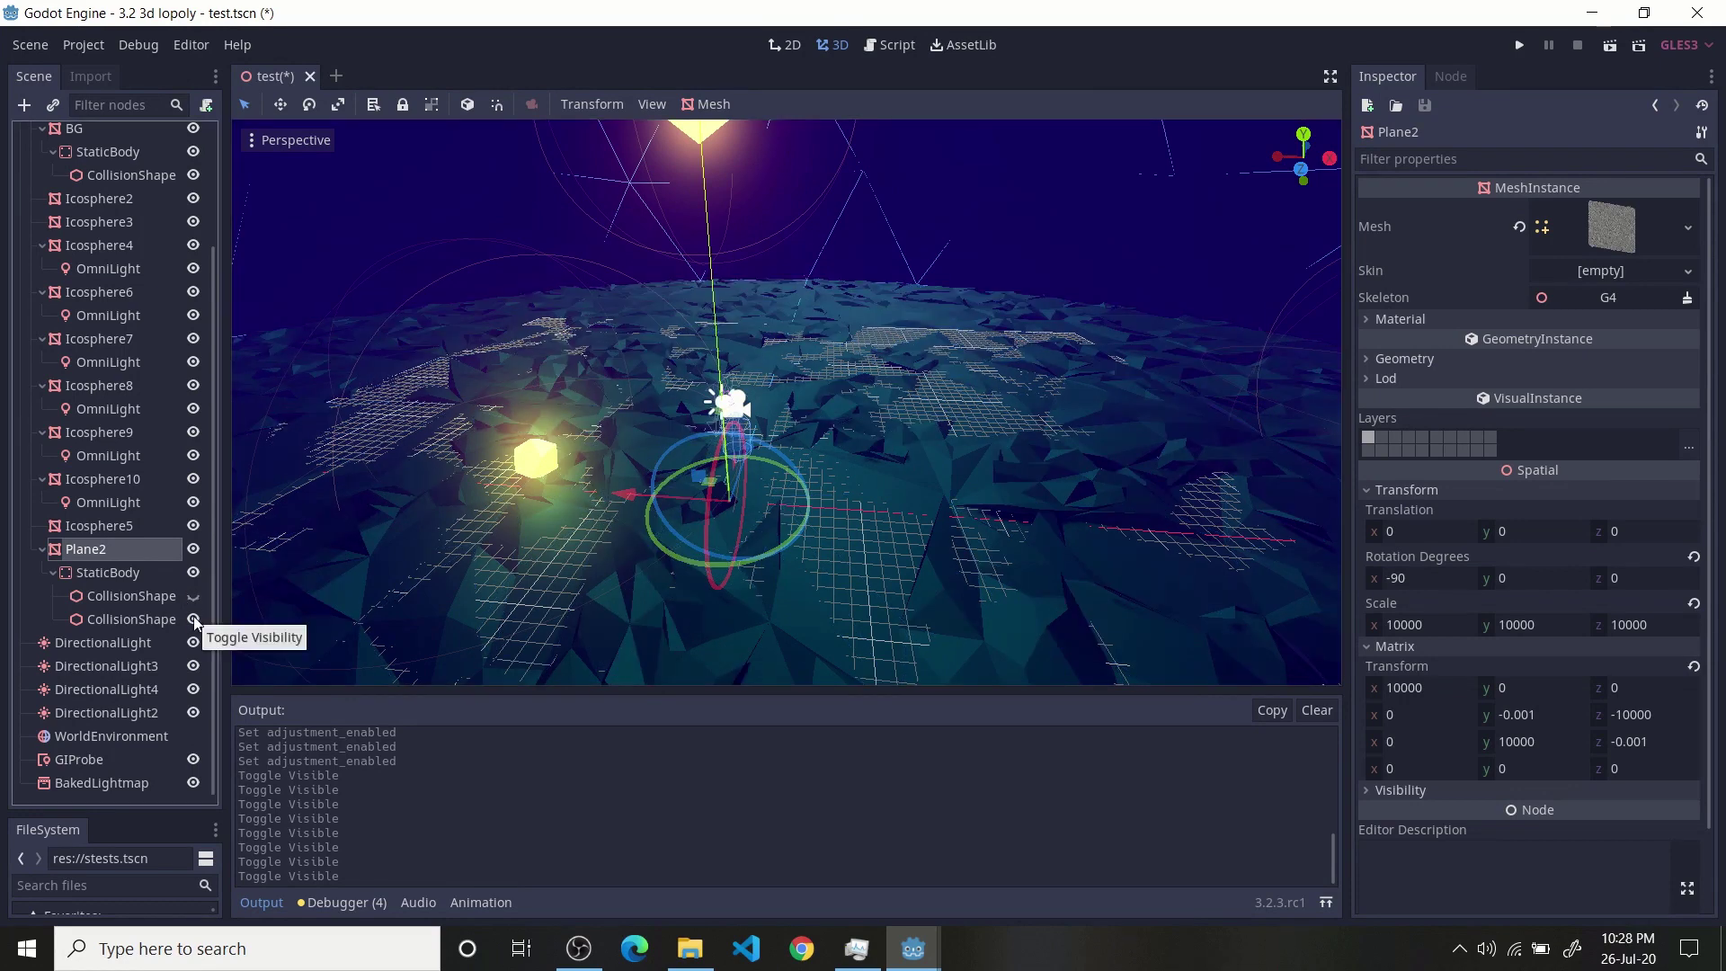
- Select Plane2's second CollisionShape and examine its BoxShape extents and placement in the surrounding scene
click(108, 619)
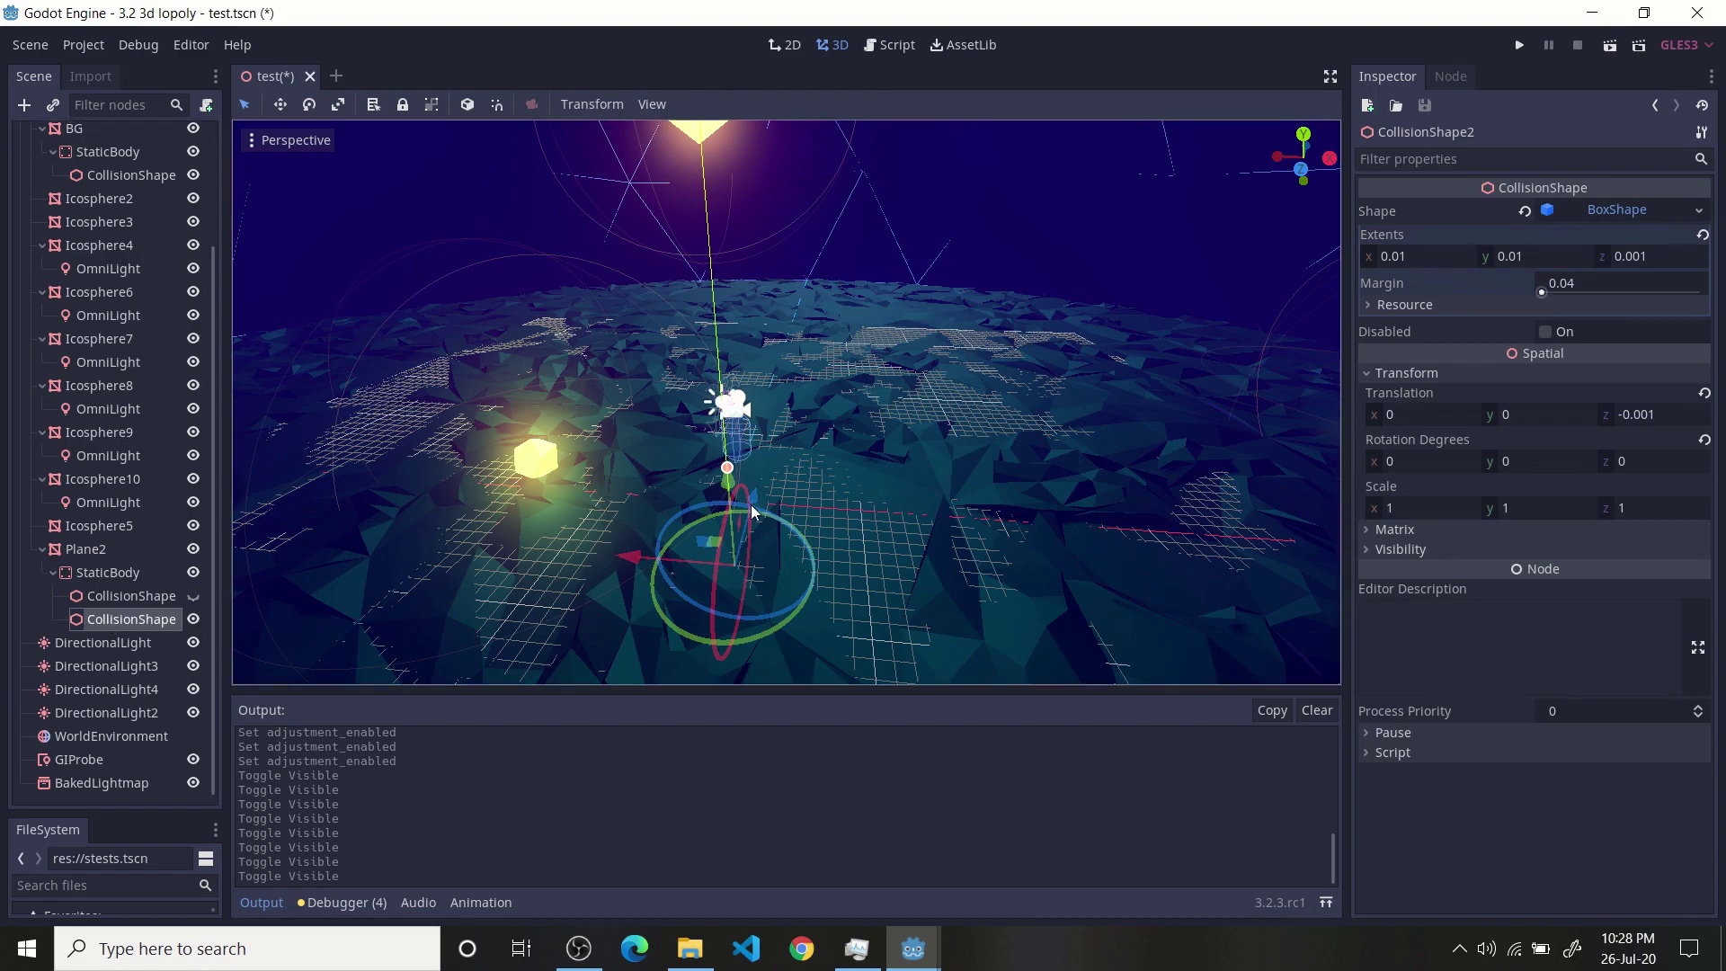
middle_drag(805, 410, 913, 412)
scroll(914, 406, down, 8)
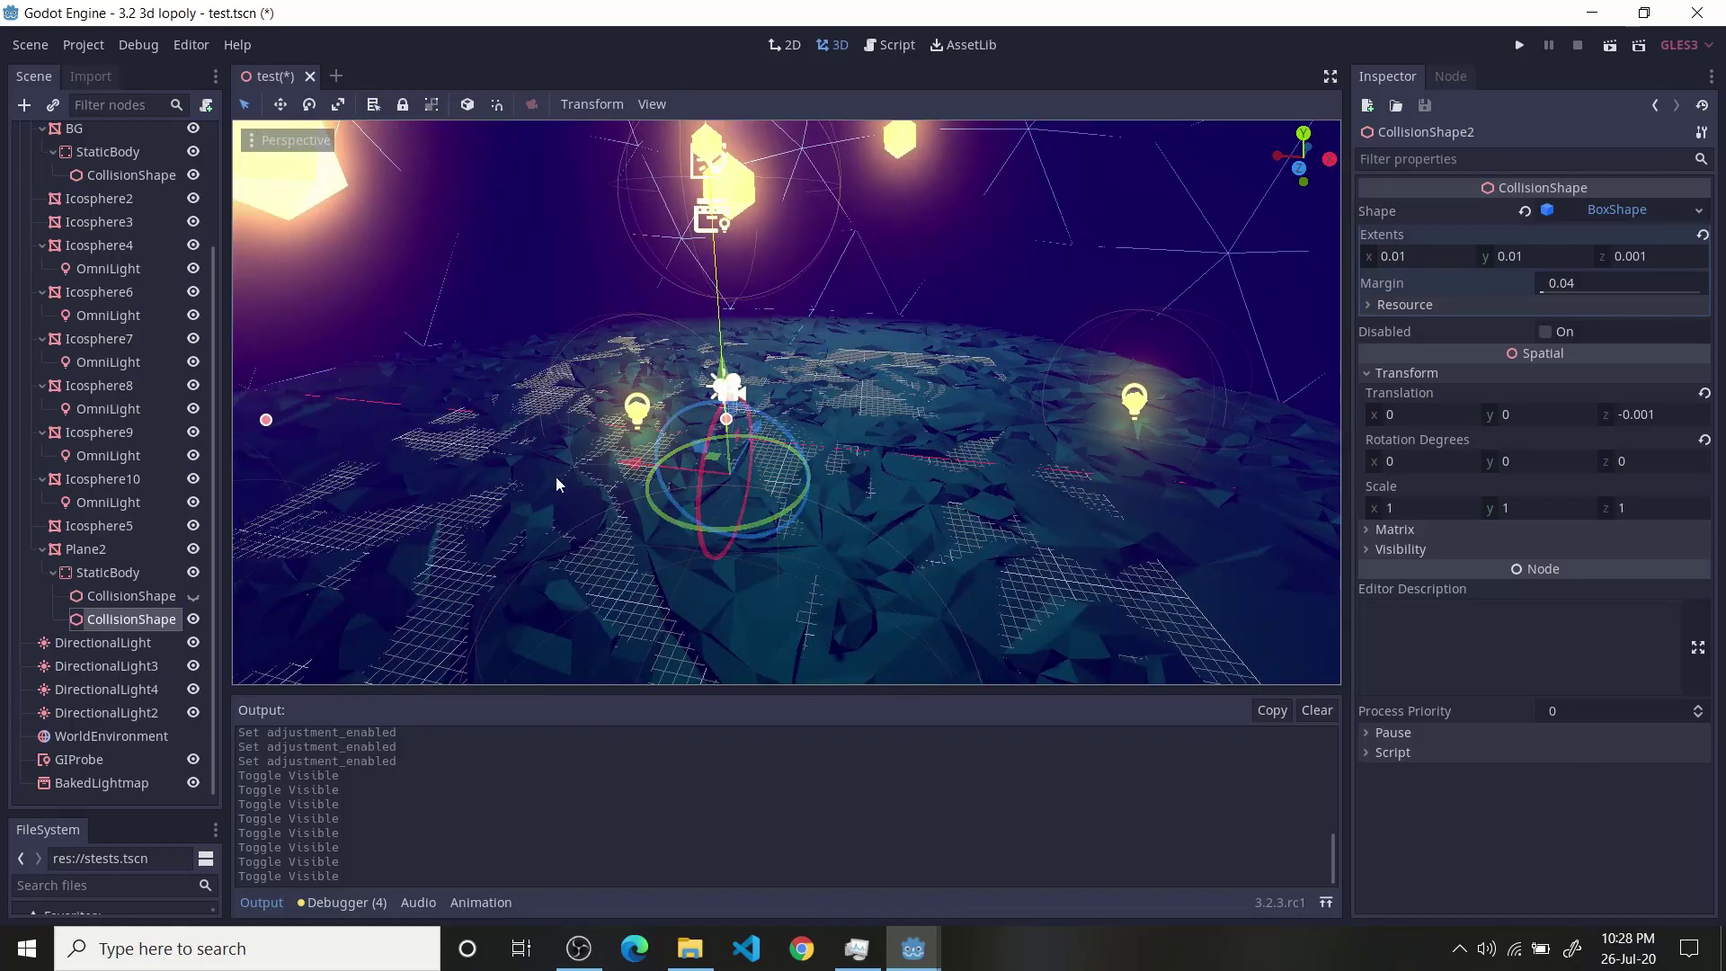
middle_drag(556, 476, 444, 536)
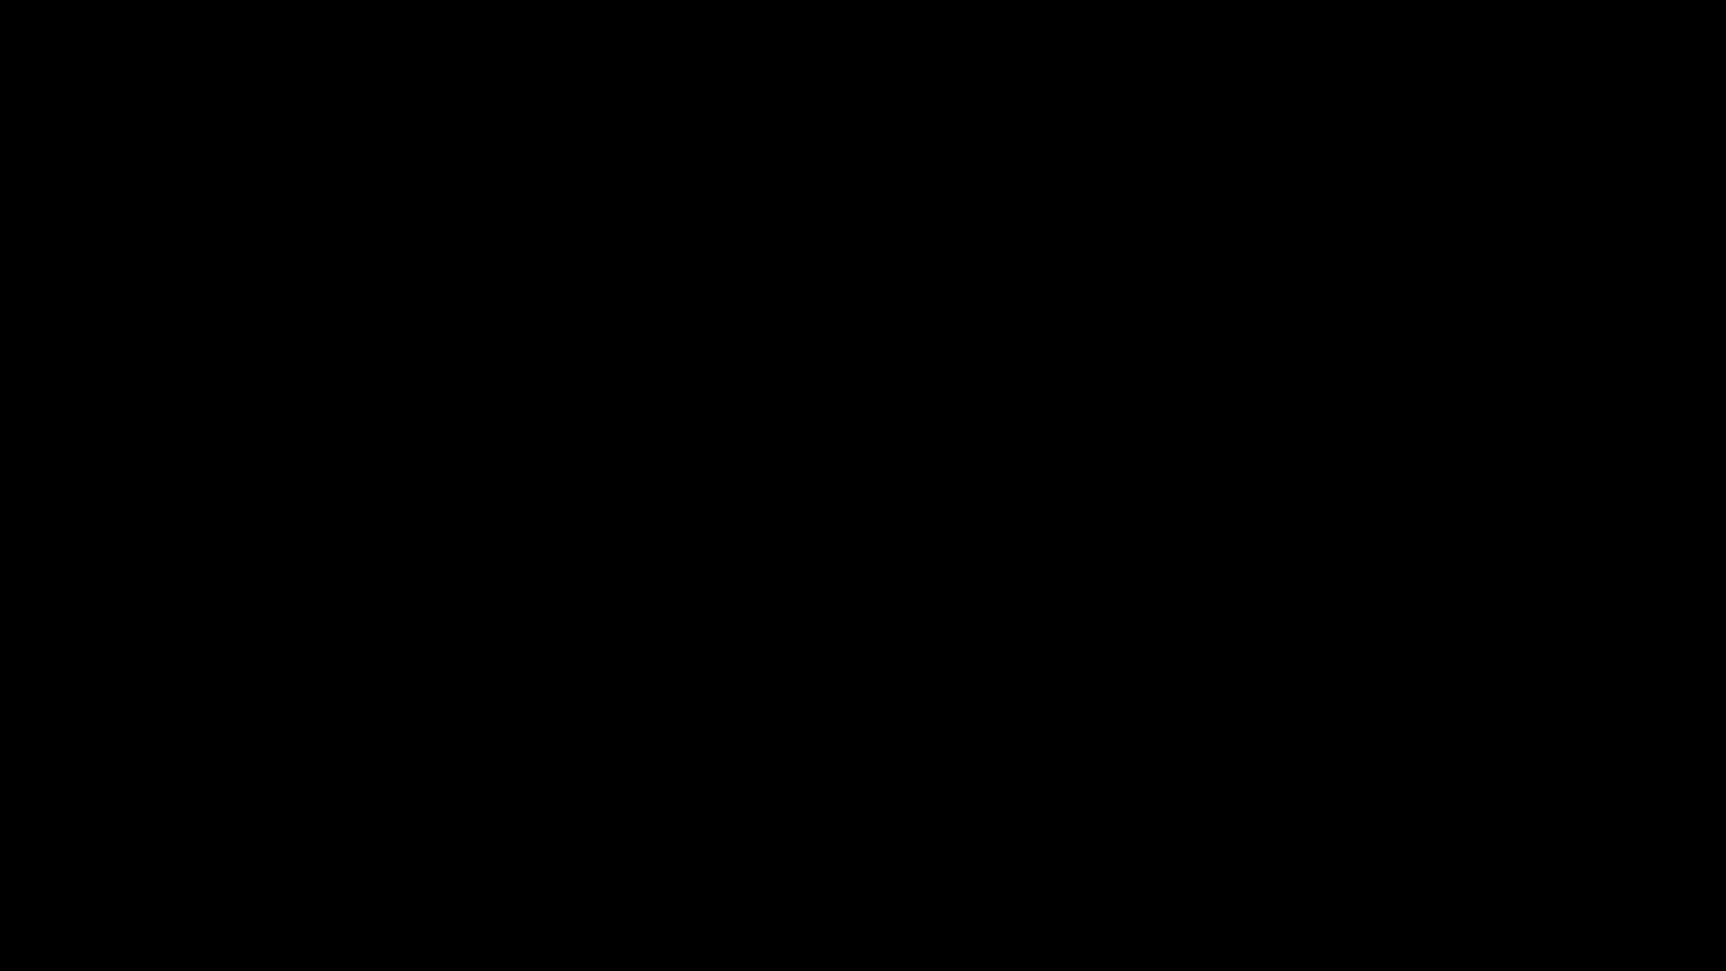